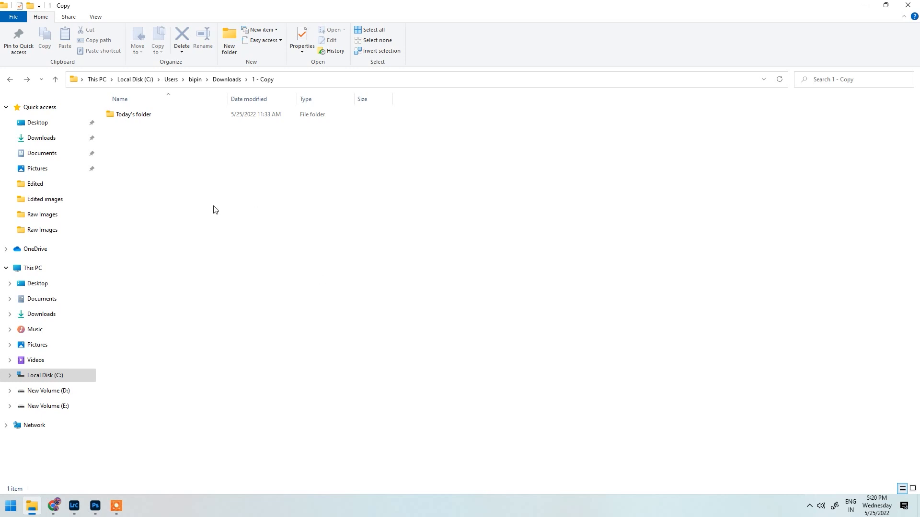
- Open the Raw Images folder inside Today's folder and view photo 9O2A4539
{"action": "double_click", "coordinate": [136, 114]}
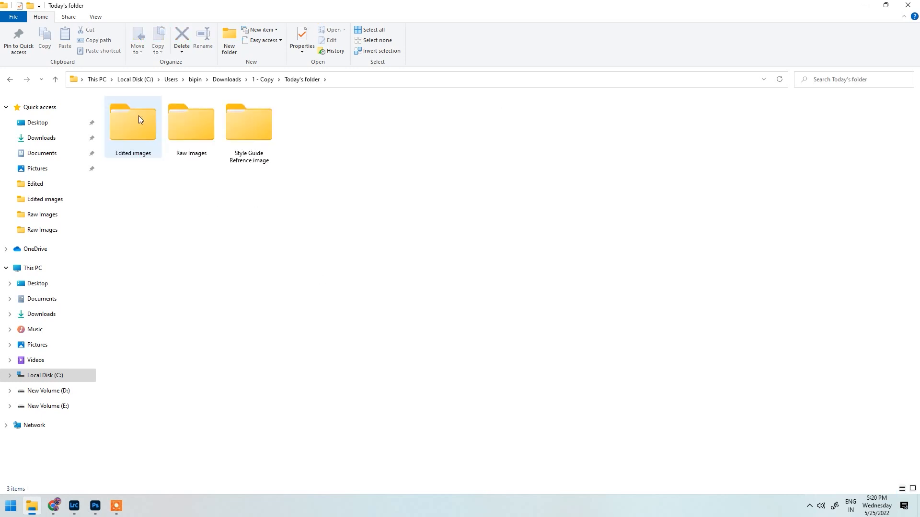
{"action": "double_click", "coordinate": [181, 124]}
{"action": "left_click", "coordinate": [137, 123]}
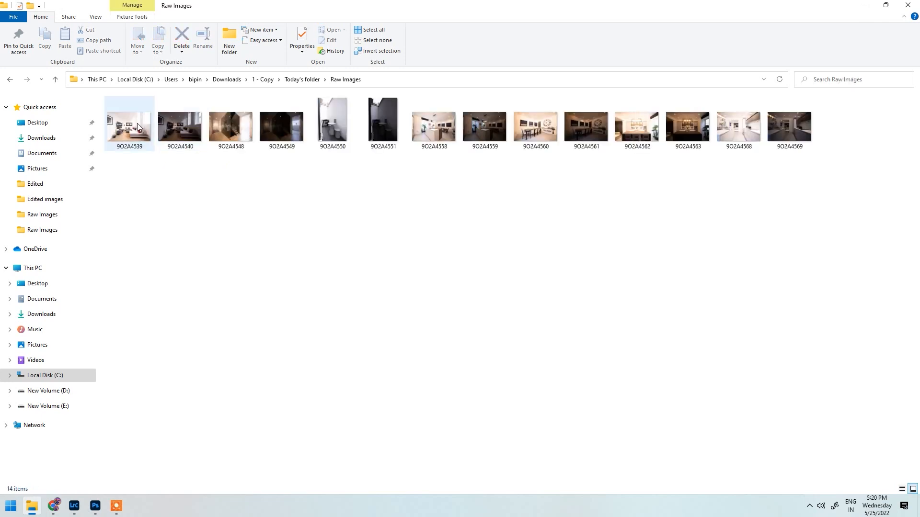
{"action": "double_click", "coordinate": [137, 126]}
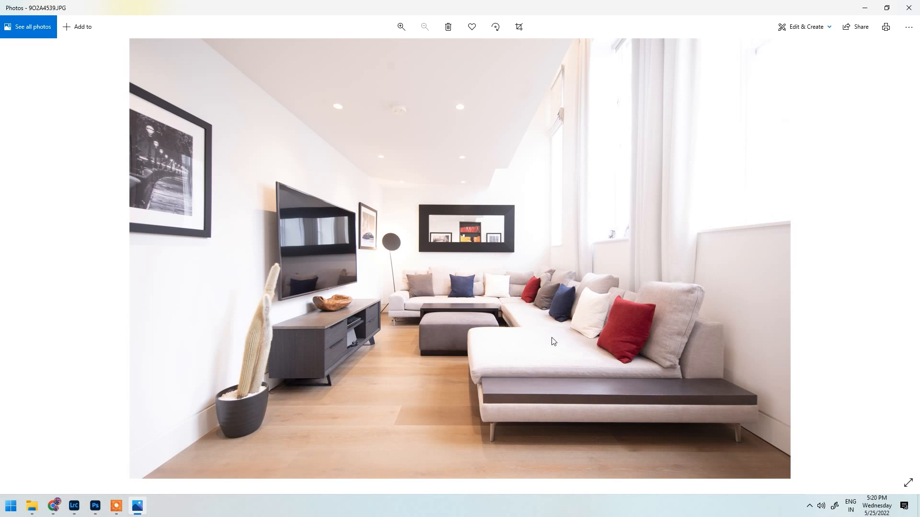
- Compare living room exposures 9O2A4539 and 9O2A4540, examining the bright shot's ceiling, walls and windows up close
{"action": "key", "text": "Right"}
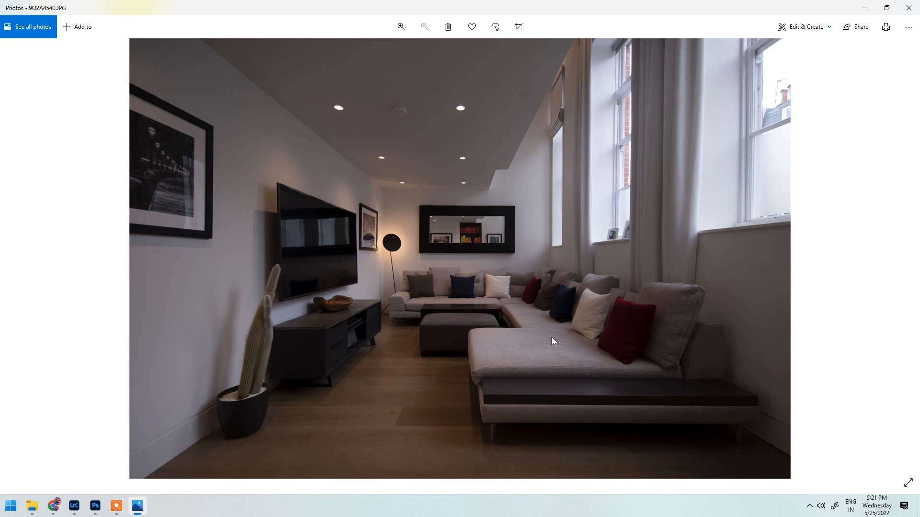
{"action": "key", "text": "Left"}
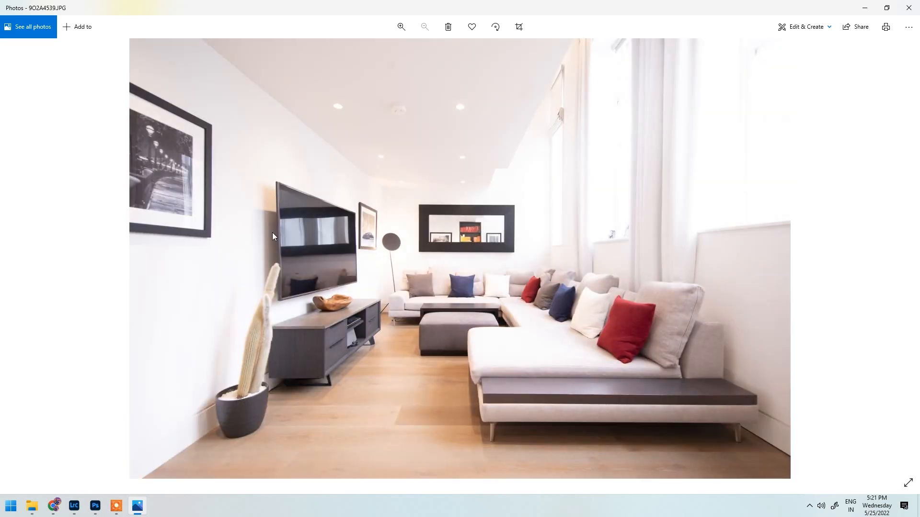
{"action": "scroll", "coordinate": [384, 102], "scroll_direction": "up", "scroll_amount": 2}
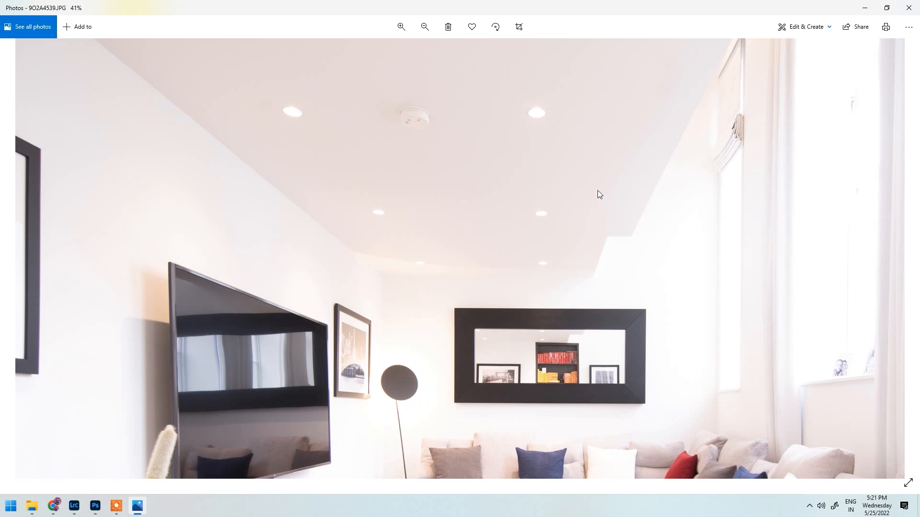
{"action": "scroll", "coordinate": [528, 204], "scroll_direction": "down", "scroll_amount": 2}
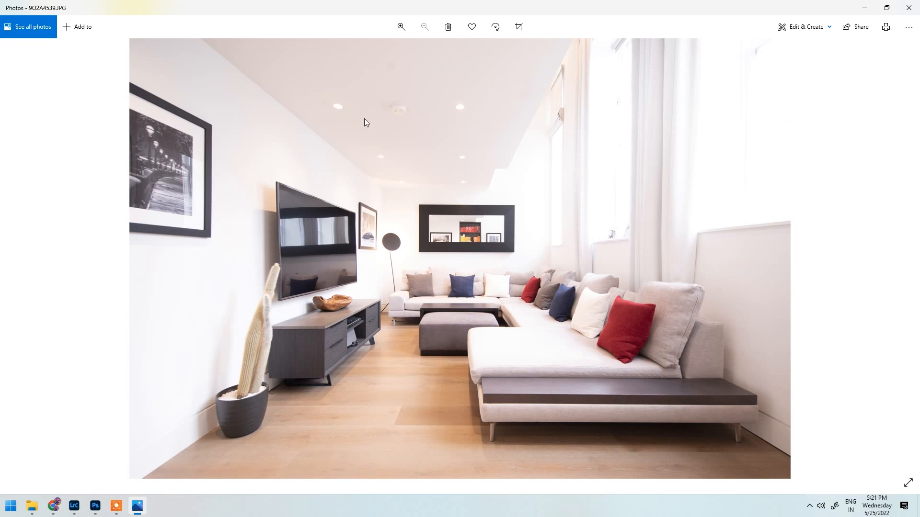
{"action": "scroll", "coordinate": [364, 119], "scroll_direction": "up", "scroll_amount": 2}
{"action": "scroll", "coordinate": [497, 188], "scroll_direction": "down", "scroll_amount": 3}
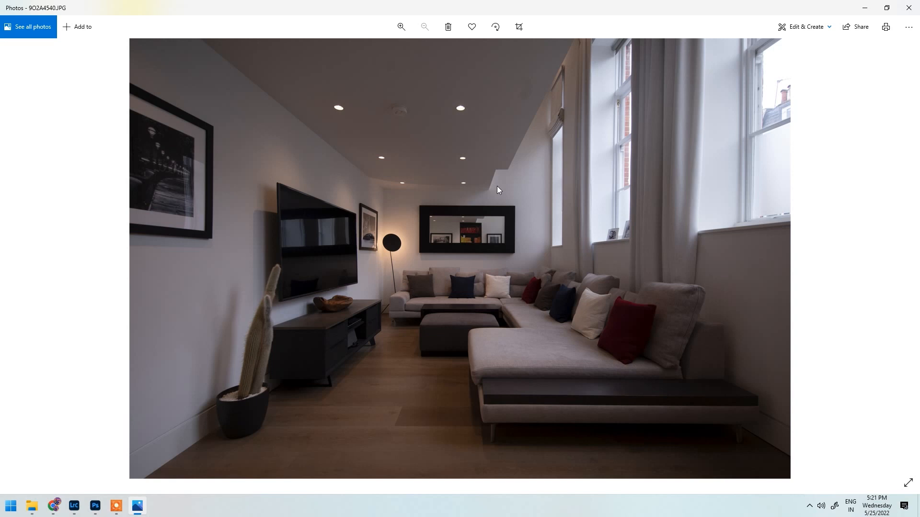
- Examine the dark living room exposure 9O2A4540 up close across its ceiling lights, walls, floor and sofa
{"action": "scroll", "coordinate": [424, 198], "scroll_direction": "up", "scroll_amount": 2}
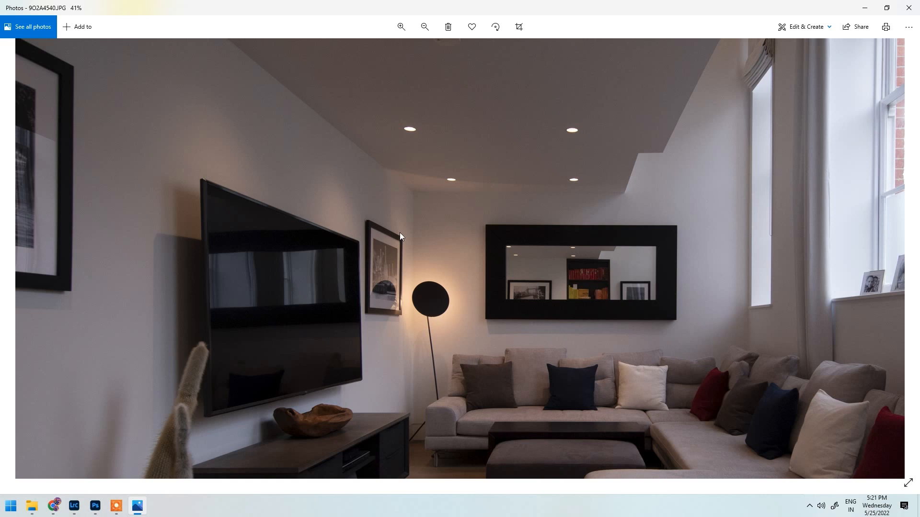
{"action": "scroll", "coordinate": [401, 241], "scroll_direction": "down", "scroll_amount": 2}
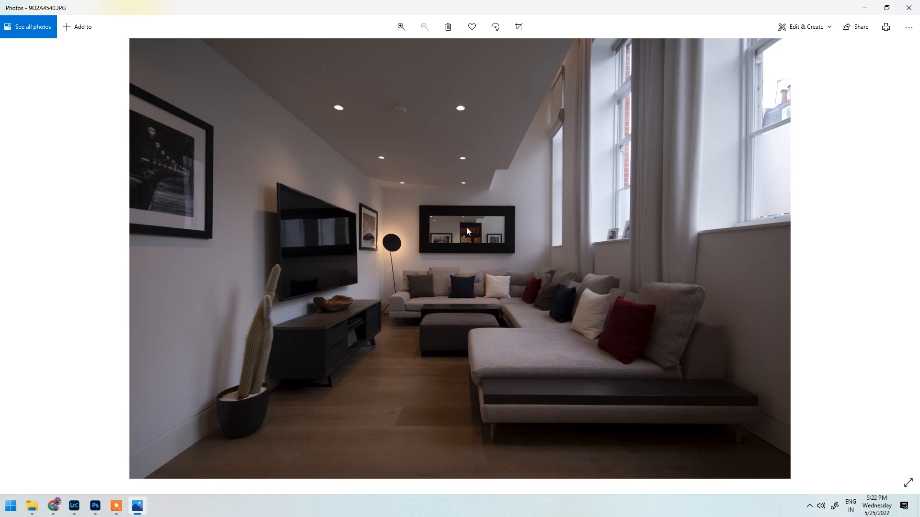
{"action": "double_click", "coordinate": [414, 246]}
{"action": "left_click_drag", "start_coordinate": [220, 147], "coordinate": [548, 323]}
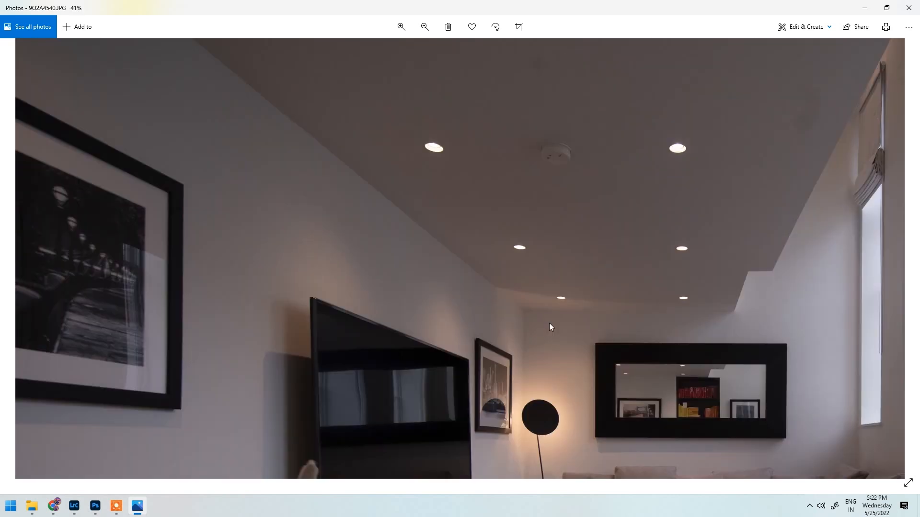
{"action": "left_click_drag", "start_coordinate": [283, 240], "coordinate": [55, 163]}
{"action": "left_click_drag", "start_coordinate": [452, 384], "coordinate": [448, 250]}
{"action": "left_click_drag", "start_coordinate": [295, 315], "coordinate": [627, 157]}
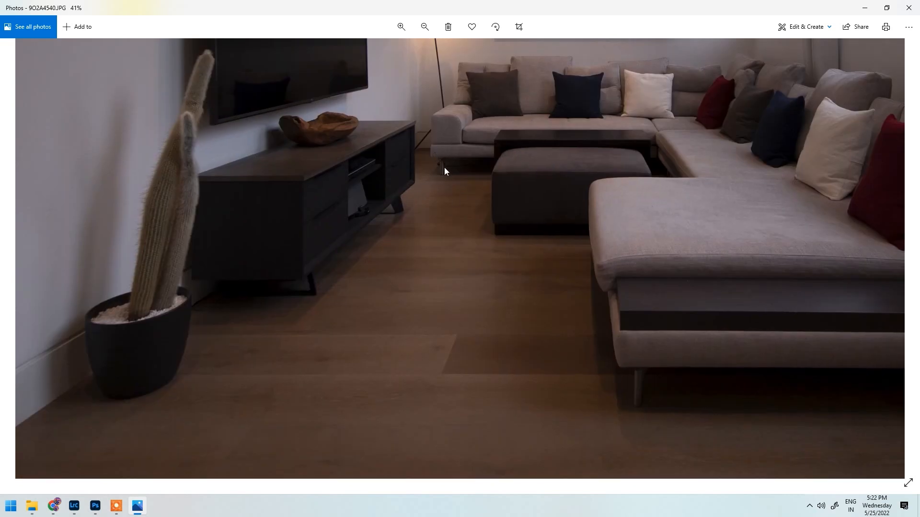
{"action": "left_click_drag", "start_coordinate": [434, 152], "coordinate": [535, 278]}
{"action": "left_click_drag", "start_coordinate": [337, 158], "coordinate": [339, 304]}
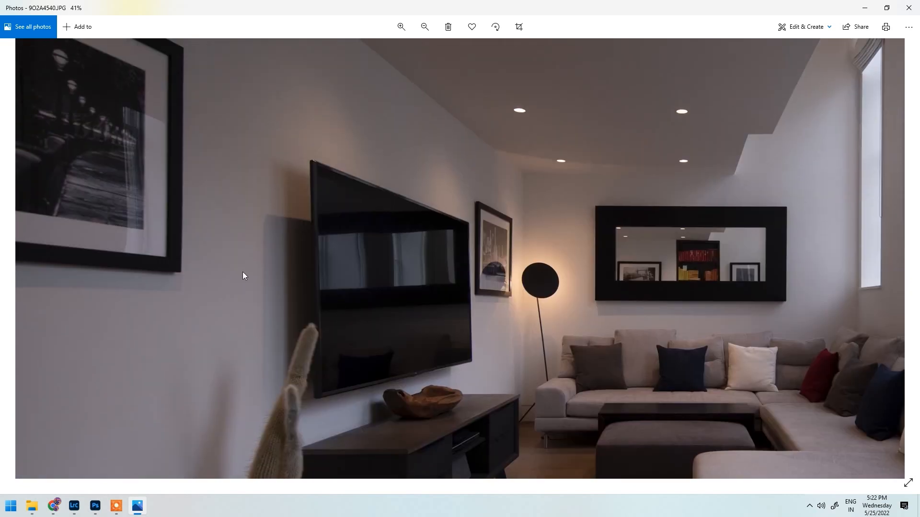
{"action": "double_click", "coordinate": [245, 239]}
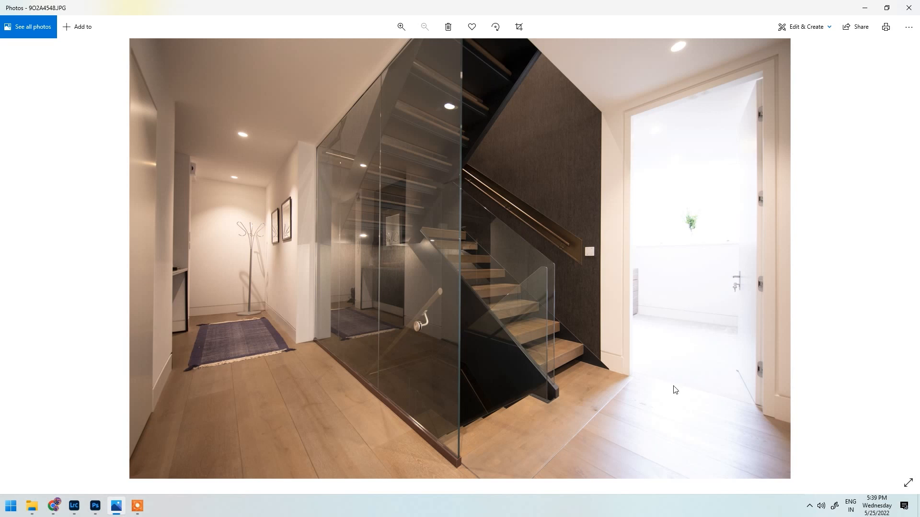
- Compare the two staircase exposures, 9O2A4548 and 9O2A4549, and examine the bright one's glass panel and hallway up close
{"action": "key", "text": "Right"}
{"action": "key", "text": "Left"}
{"action": "key", "text": "Right"}
{"action": "key", "text": "Left"}
{"action": "key", "text": "Left"}
{"action": "key", "text": "Right"}
{"action": "key", "text": "Left"}
{"action": "key", "text": "Right"}
{"action": "scroll", "coordinate": [338, 291], "scroll_direction": "up", "scroll_amount": 2}
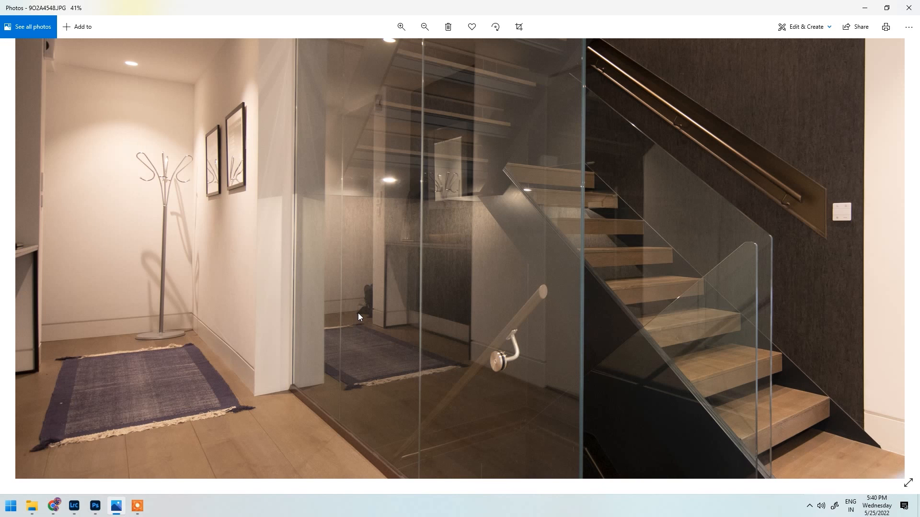
{"action": "scroll", "coordinate": [366, 304], "scroll_direction": "down", "scroll_amount": 2}
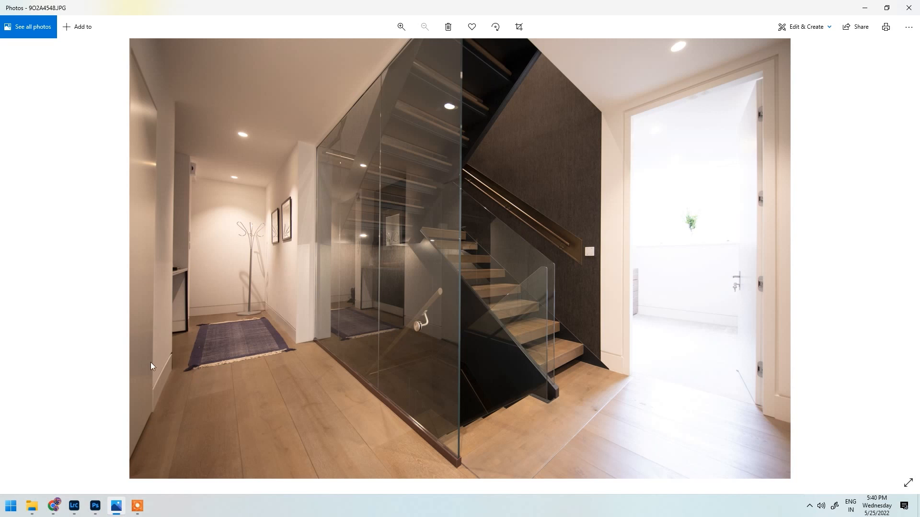
- Alternate between the bright and dark staircase photos to check the floor, walls and the room beyond the doorway
{"action": "key", "text": "Right"}
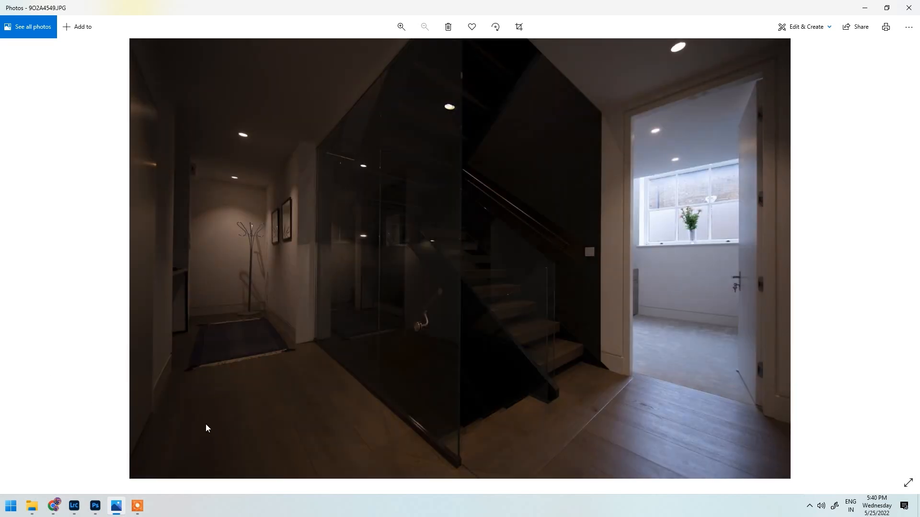
{"action": "key", "text": "Left"}
{"action": "key", "text": "Right"}
{"action": "key", "text": "Left"}
{"action": "key", "text": "Right"}
{"action": "key", "text": "Left"}
{"action": "key", "text": "Right"}
{"action": "key", "text": "Left"}
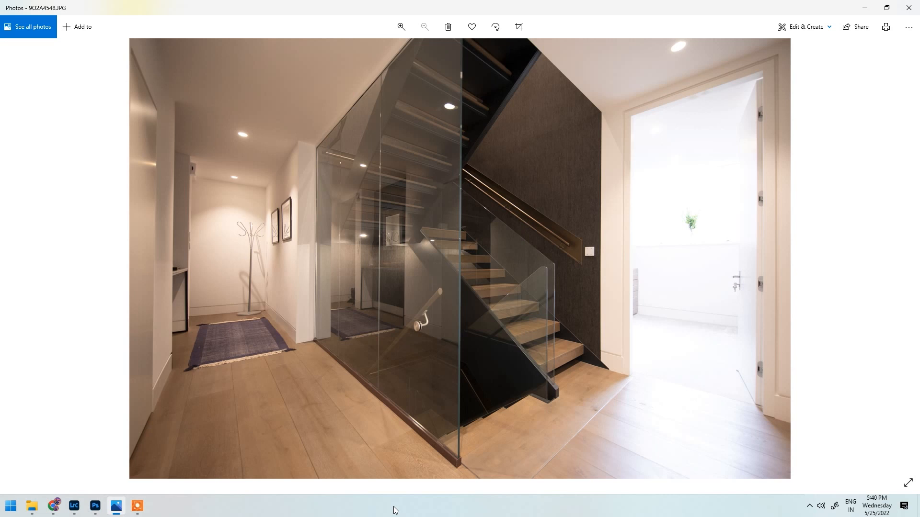
- Move on to the kitchen island photos and compare the bright 9O2A4558 with the dark 9O2A4559
{"action": "key", "text": "Right"}
{"action": "key", "text": "Right"}
{"action": "key", "text": "Right"}
{"action": "key", "text": "Right"}
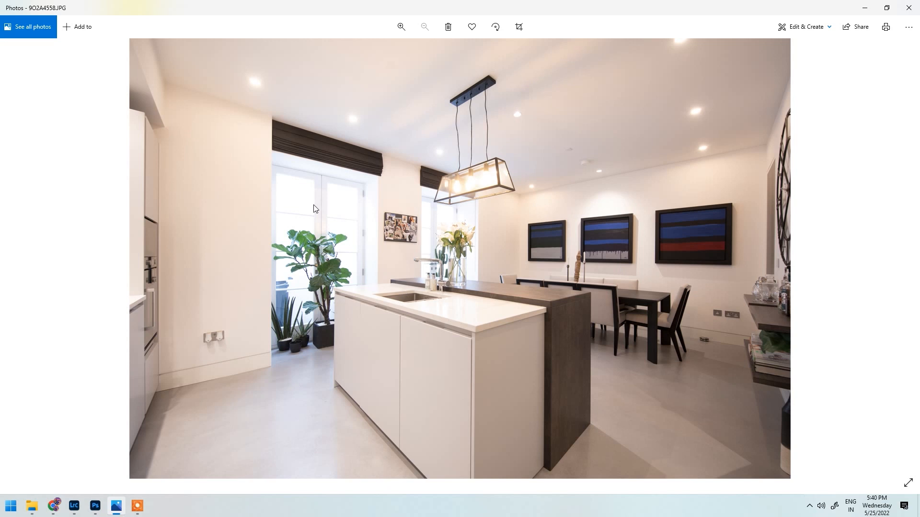
{"action": "key", "text": "Right"}
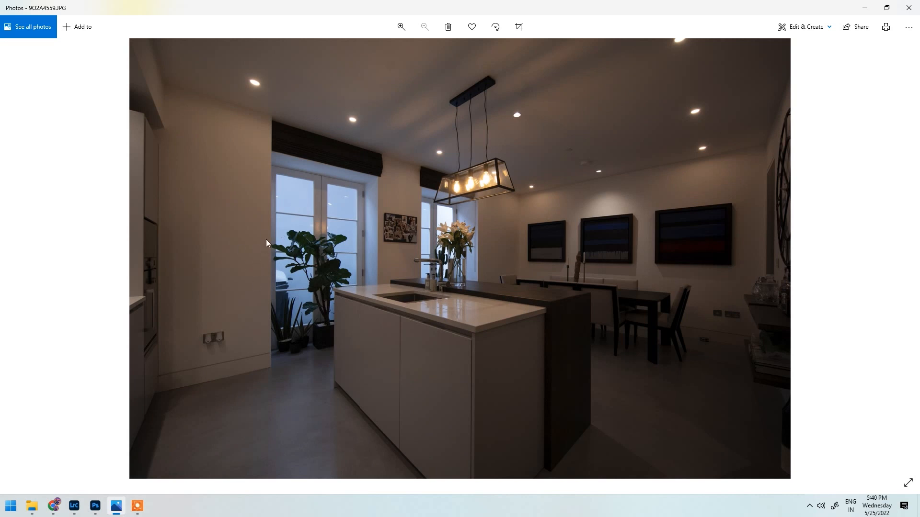
{"action": "key", "text": "Left"}
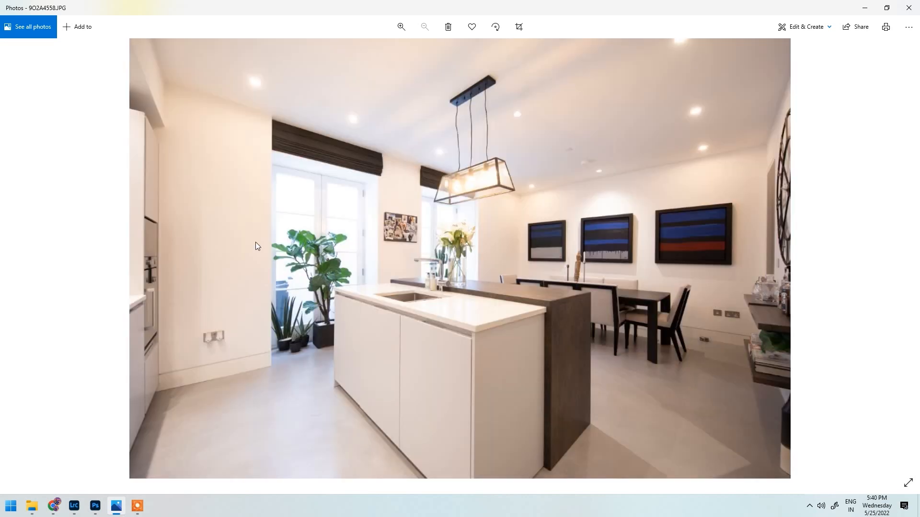
{"action": "key", "text": "Right"}
{"action": "key", "text": "Left"}
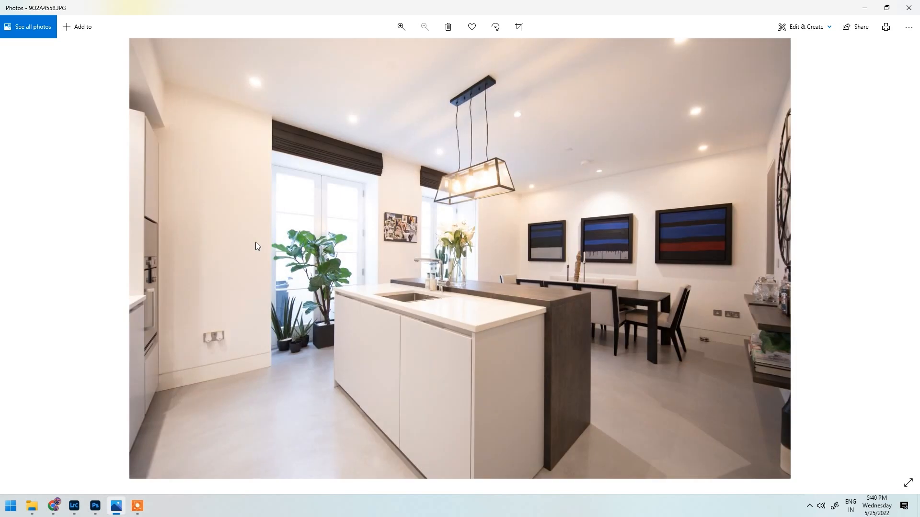
{"action": "key", "text": "Right"}
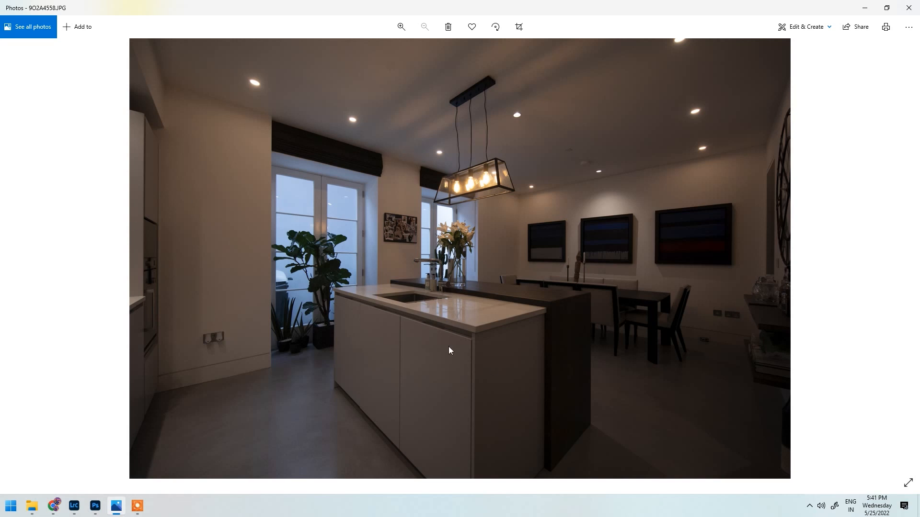
- Go back to compare patio exposures 9O2A4550 and 9O2A4551, and return to kitchen photo 9O2A4558
{"action": "key", "text": "Left"}
{"action": "key", "text": "Left"}
{"action": "key", "text": "Left"}
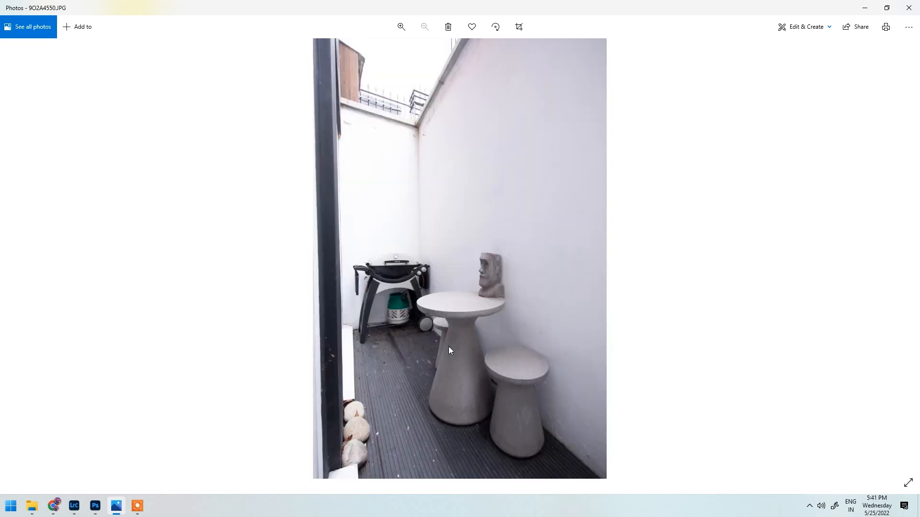
{"action": "key", "text": "Right"}
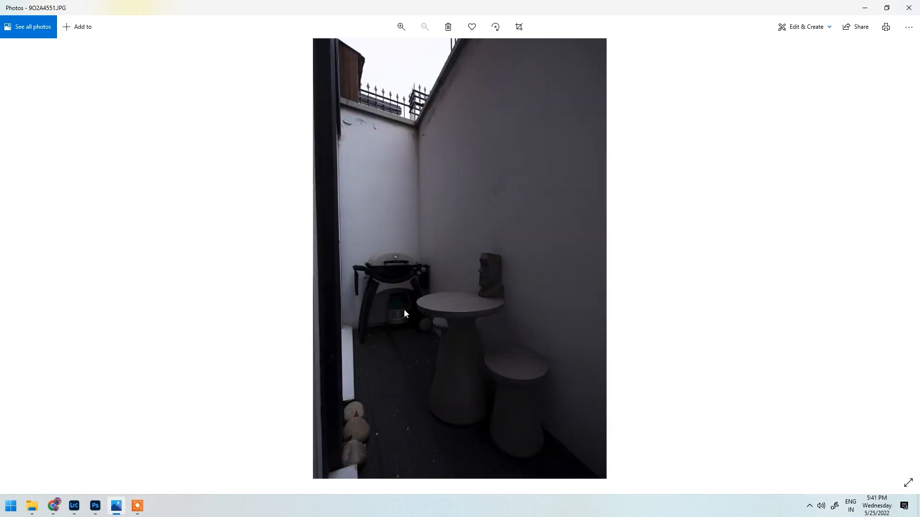
{"action": "key", "text": "Right"}
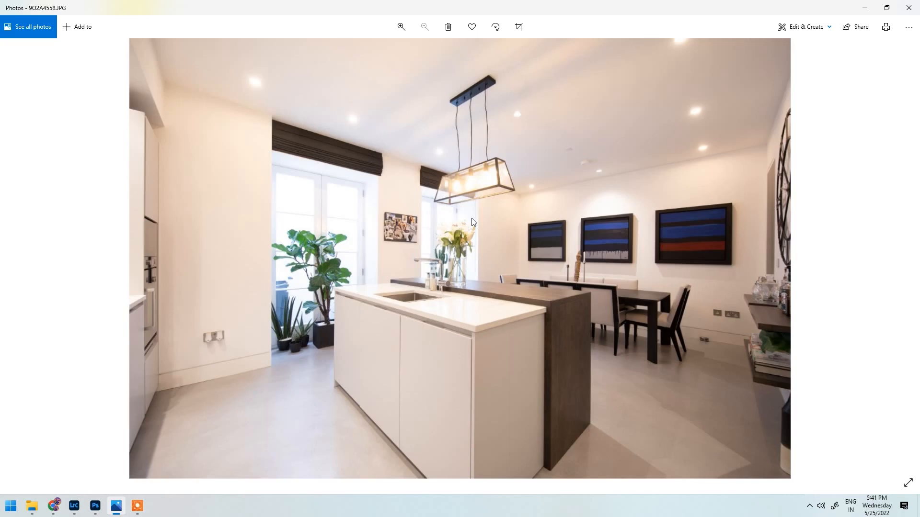
- Recheck the windows and interior in kitchen exposures 9O2A4558 and 9O2A4559, revisiting the dark patio photo in between
{"action": "key", "text": "Right"}
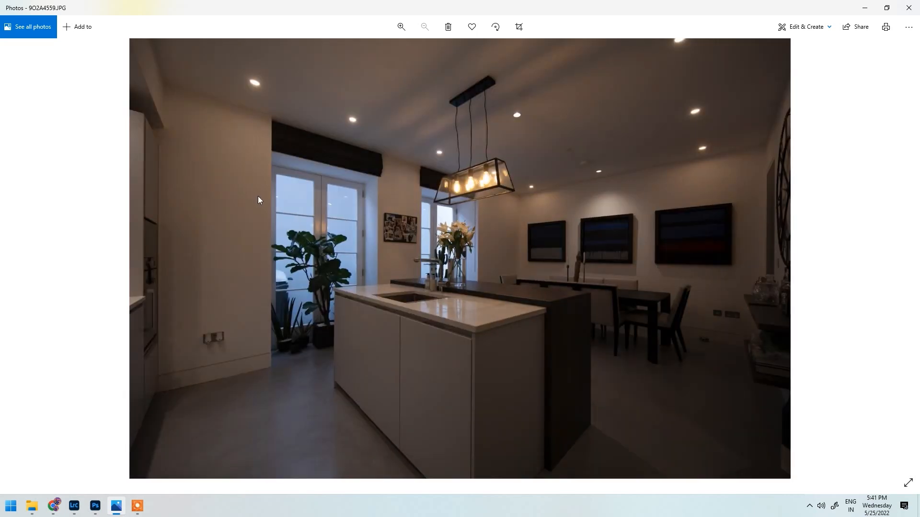
{"action": "key", "text": "Left"}
{"action": "key", "text": "Left"}
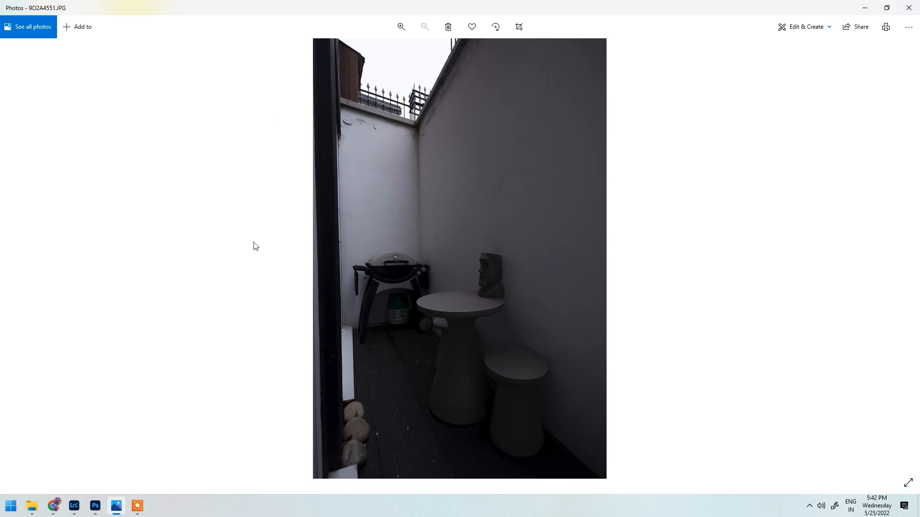
{"action": "key", "text": "Right"}
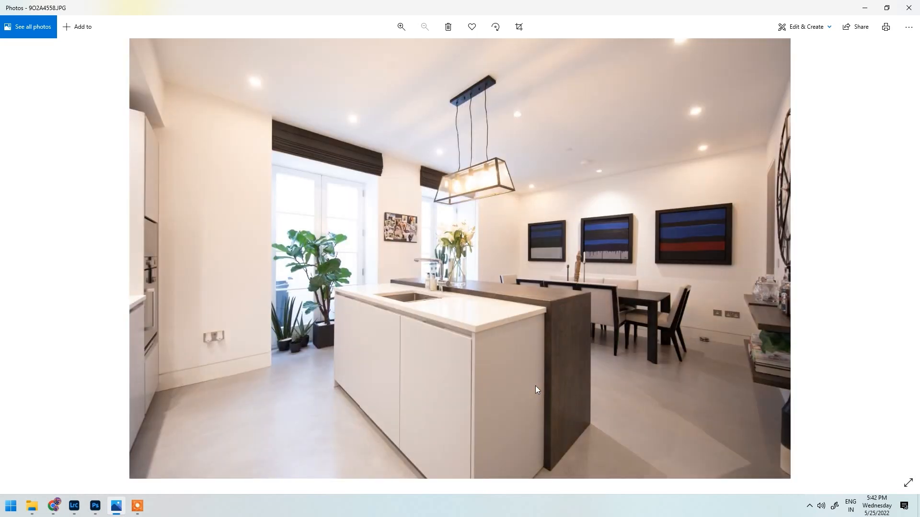
{"action": "key", "text": "Right"}
{"action": "key", "text": "Left"}
{"action": "key", "text": "Right"}
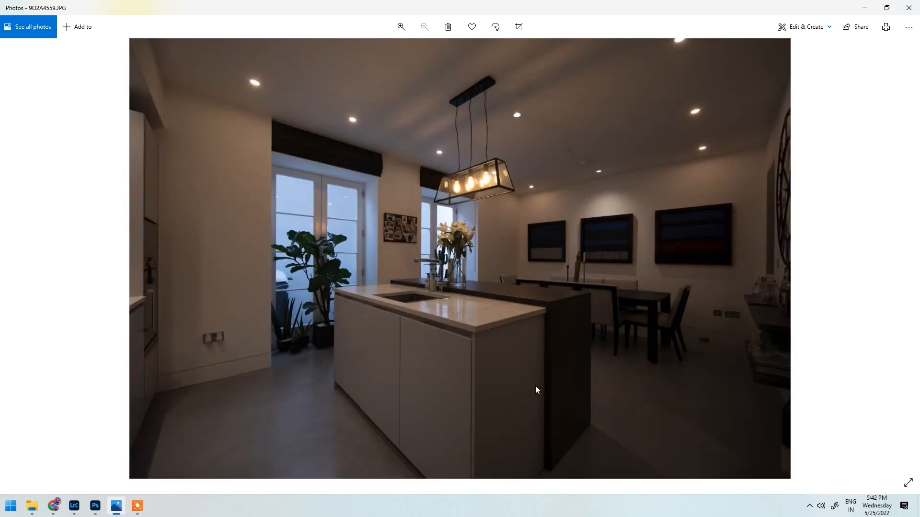
- Review dining room exposures 9O2A4560 and 9O2A4561, checking them against the preceding dark kitchen island photo
{"action": "key", "text": "Right"}
{"action": "key", "text": "Right"}
{"action": "key", "text": "Left"}
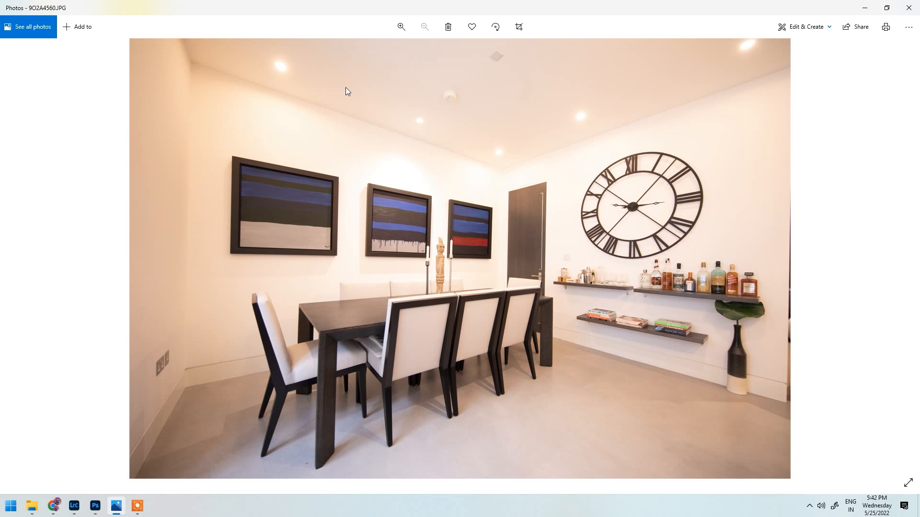
{"action": "key", "text": "Right"}
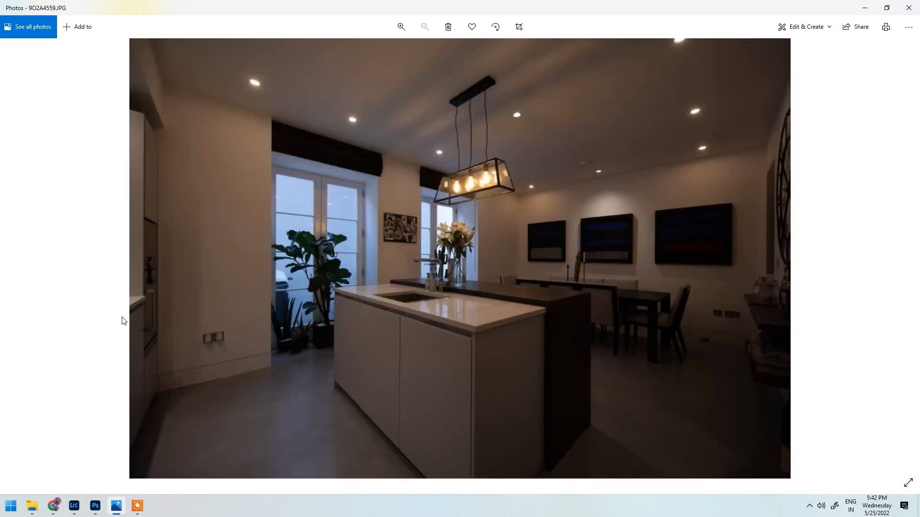
{"action": "key", "text": "Left"}
{"action": "key", "text": "Right"}
{"action": "key", "text": "Right"}
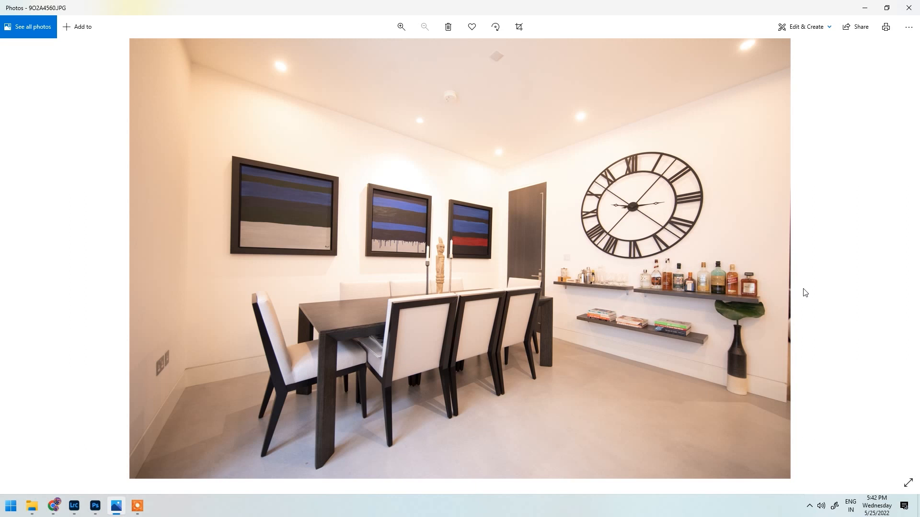
- Advance to the kitchen bar counter photos and view both the bright 9O2A4562 and its dark counterpart
{"action": "key", "text": "Right"}
{"action": "key", "text": "Right"}
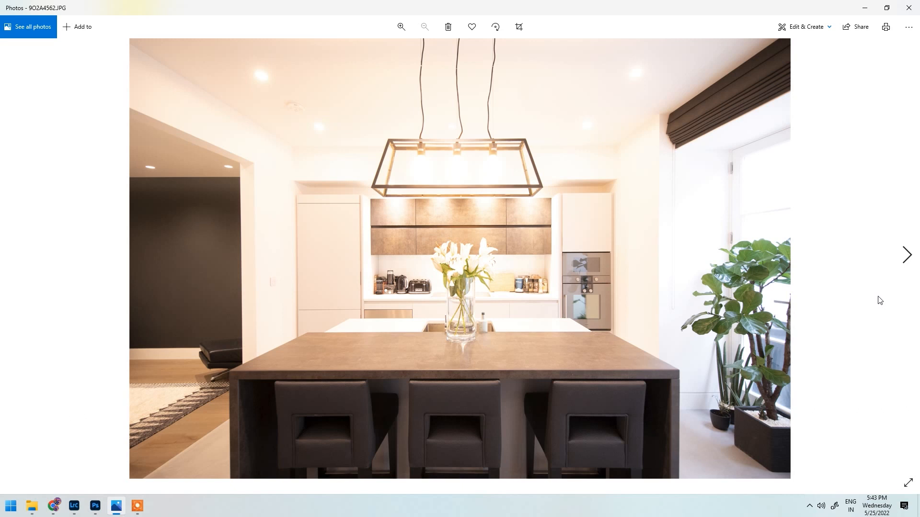
{"action": "key", "text": "Right"}
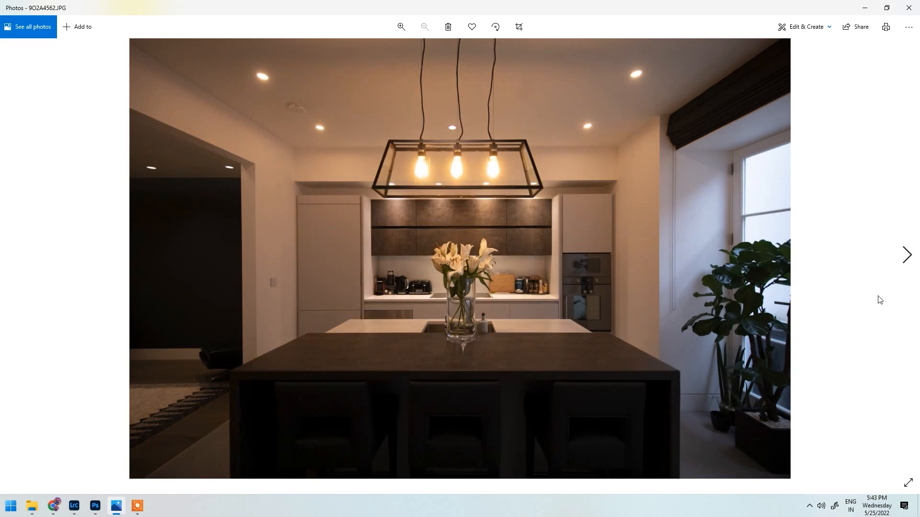
- Compare the bright kitchen bar counter photo 9O2A4562 with its dark counterpart 9O2A4563, returning to the bright one
{"action": "key", "text": "Left"}
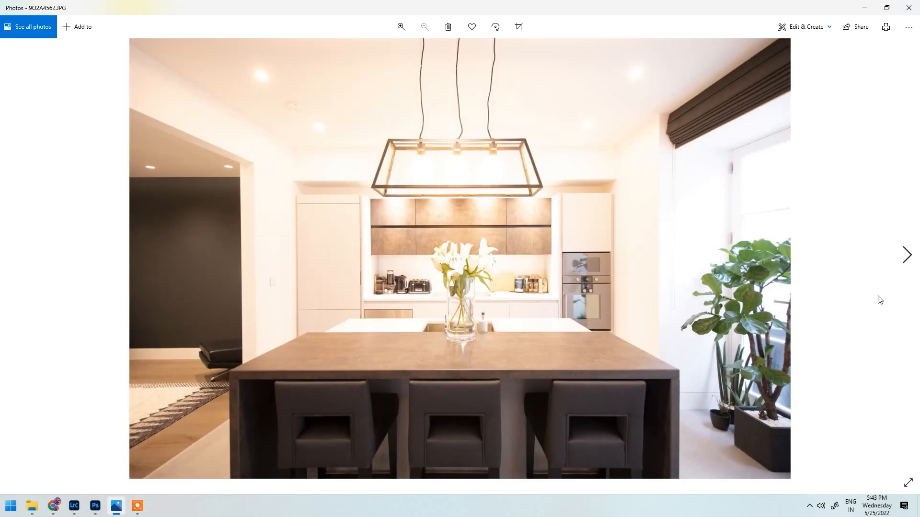
{"action": "key", "text": "Right"}
{"action": "key", "text": "Left"}
{"action": "key", "text": "Right"}
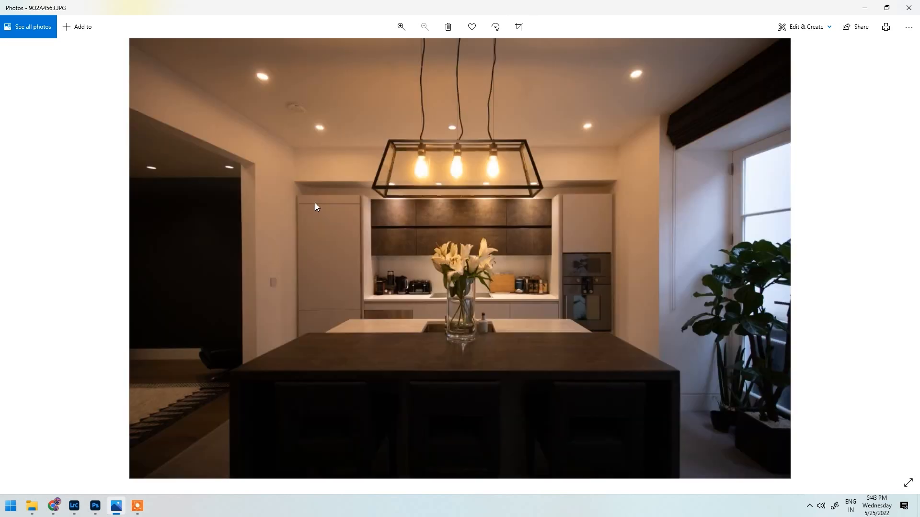
{"action": "key", "text": "Right"}
{"action": "key", "text": "Left"}
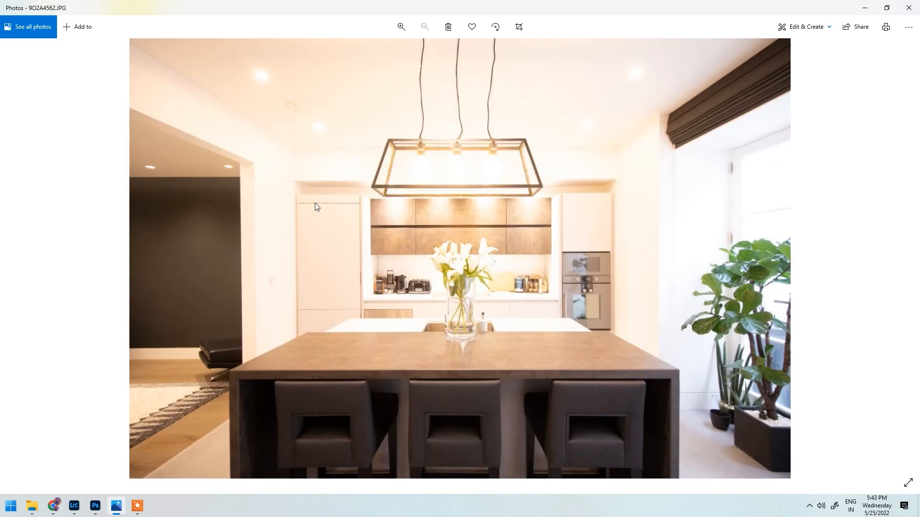
- Inspect the dark wall, doorway and cabinets up close in bright bar counter photo 9O2A4562
{"action": "scroll", "coordinate": [171, 216], "scroll_direction": "up", "scroll_amount": 2}
{"action": "scroll", "coordinate": [171, 216], "scroll_direction": "up", "scroll_amount": 2}
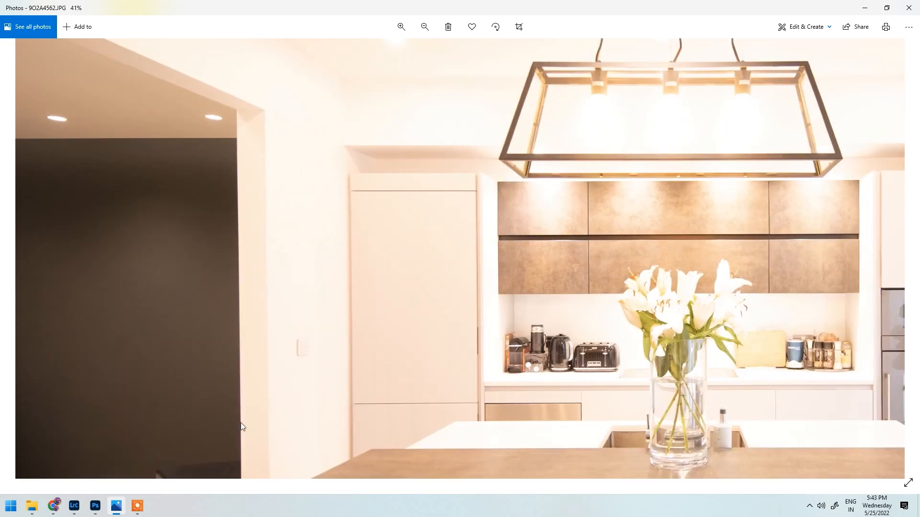
{"action": "scroll", "coordinate": [185, 224], "scroll_direction": "down", "scroll_amount": 3}
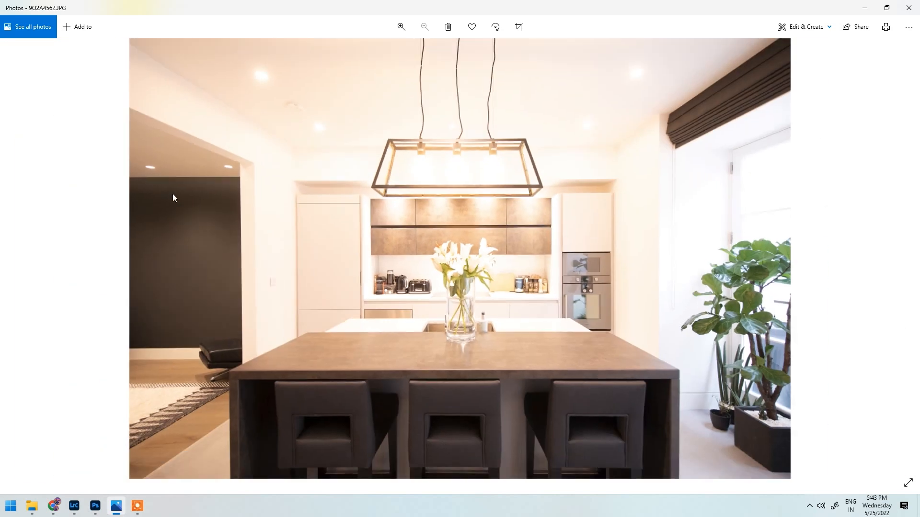
{"action": "scroll", "coordinate": [151, 200], "scroll_direction": "up", "scroll_amount": 2}
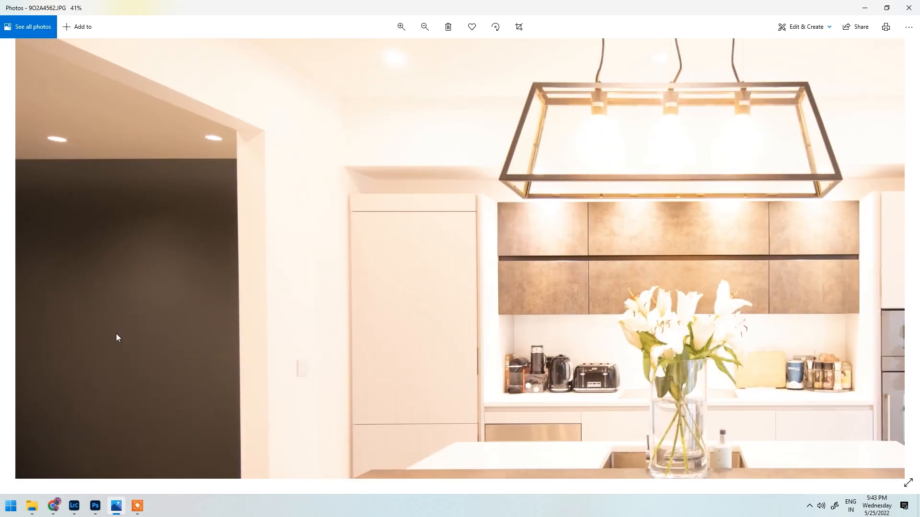
{"action": "scroll", "coordinate": [79, 203], "scroll_direction": "down", "scroll_amount": 2}
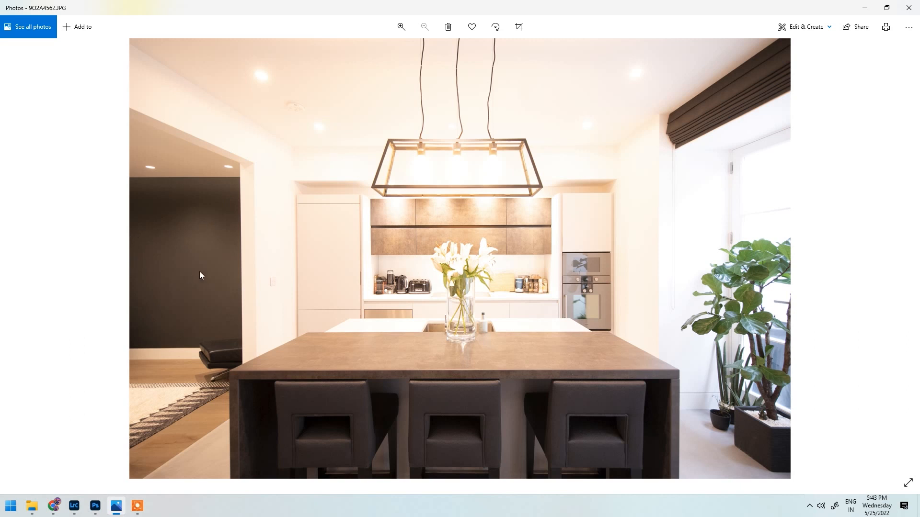
- Advance past the bar counter photos and view the kitchen aisle exposures 9O2A4568 and 9O2A4569
{"action": "key", "text": "Right"}
{"action": "key", "text": "Right"}
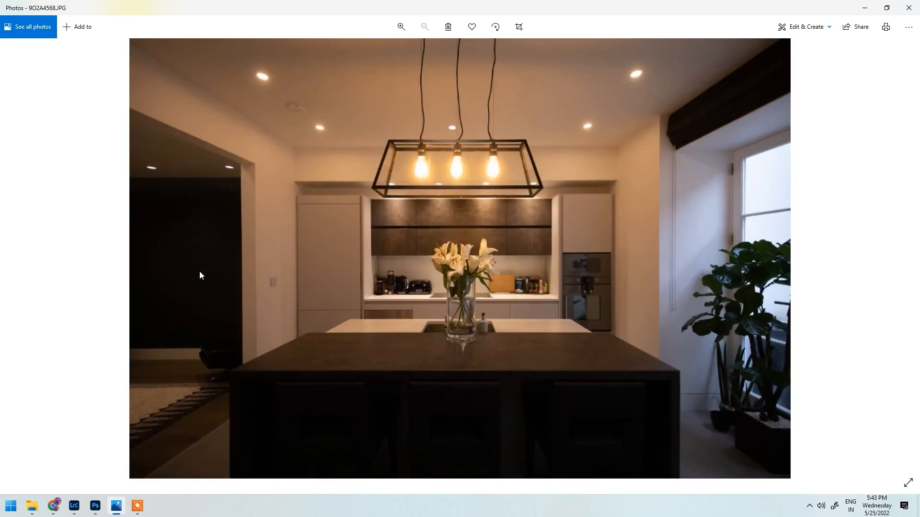
{"action": "key", "text": "Right"}
{"action": "key", "text": "Left"}
{"action": "key", "text": "Right"}
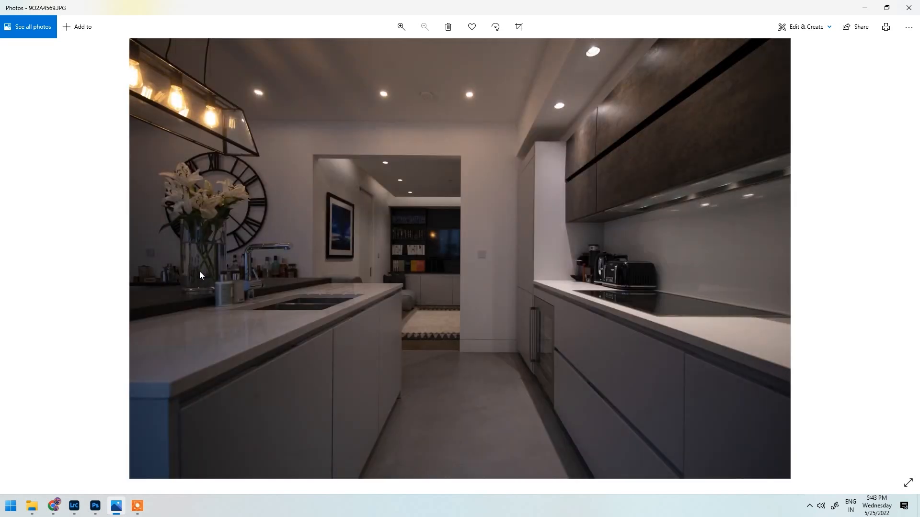
- Recheck the kitchen aisle exposures against the dark bar counter photo 9O2A4563
{"action": "key", "text": "Left"}
{"action": "key", "text": "Right"}
{"action": "key", "text": "Right"}
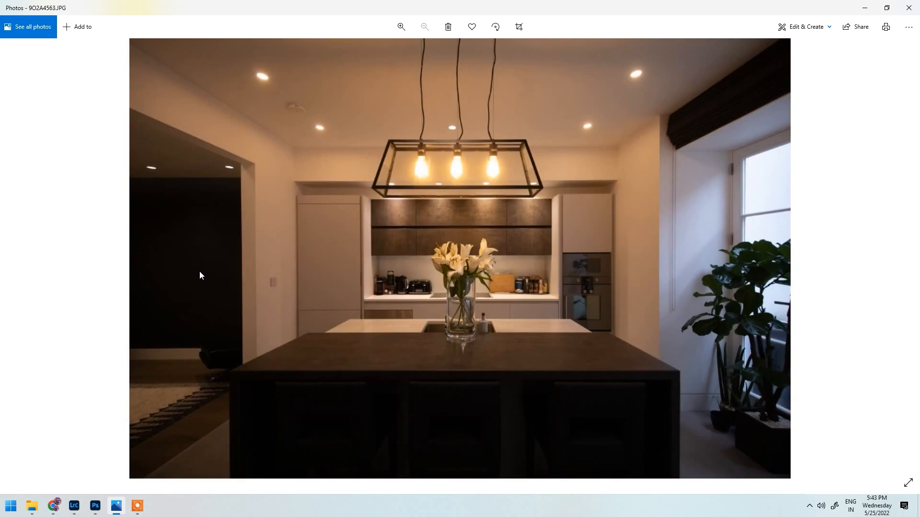
{"action": "key", "text": "Right"}
{"action": "key", "text": "Left"}
{"action": "key", "text": "Right"}
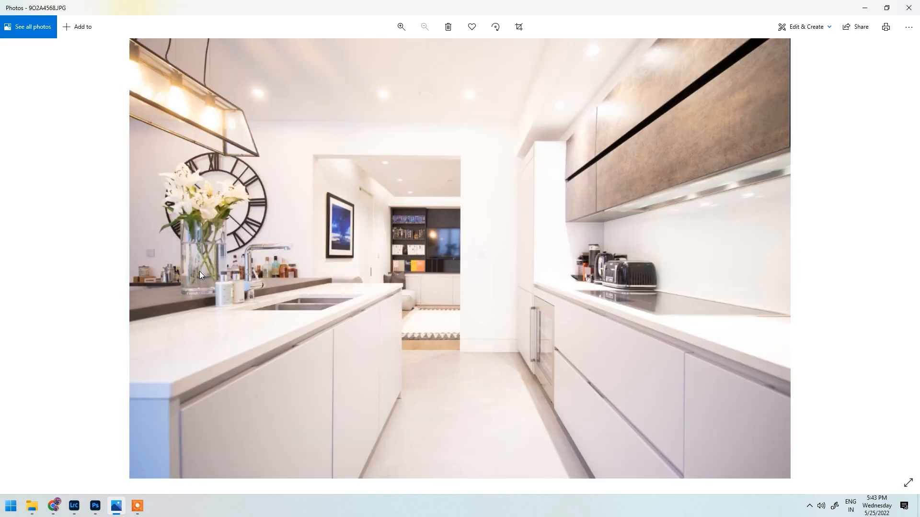
{"action": "key", "text": "Left"}
{"action": "key", "text": "Left"}
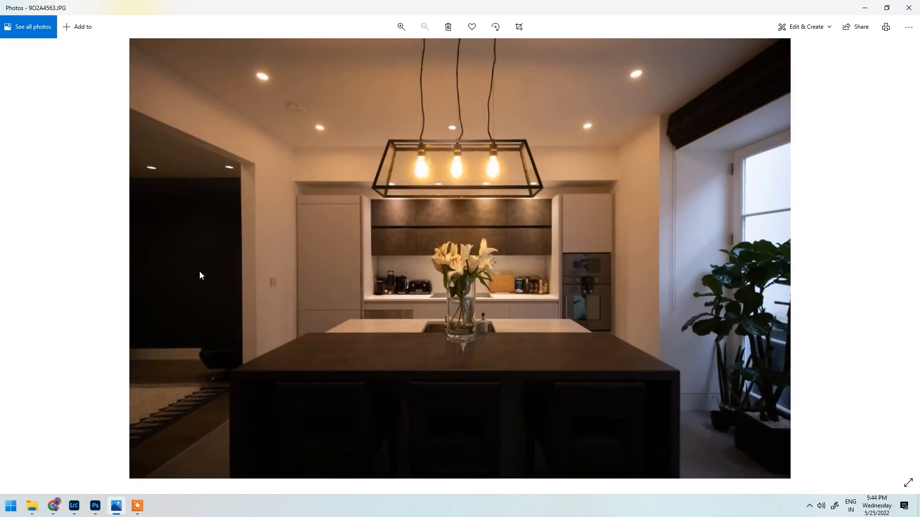
- Revisit the dining room photos around 9O2A4561, and return through the bar counter pair to kitchen aisle photo 9O2A4568
{"action": "key", "text": "Left"}
{"action": "key", "text": "Left"}
{"action": "key", "text": "Left"}
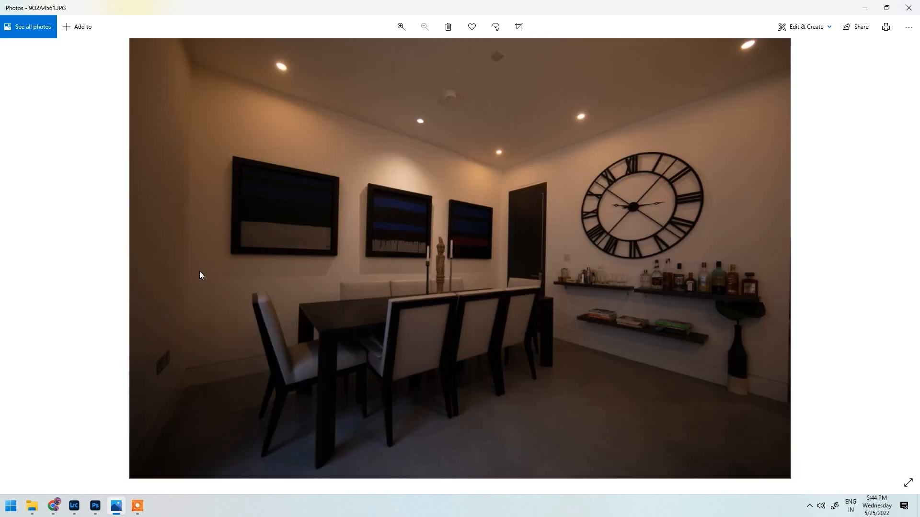
{"action": "key", "text": "Left"}
{"action": "key", "text": "Right"}
{"action": "key", "text": "Right"}
{"action": "key", "text": "Right"}
{"action": "key", "text": "Right"}
{"action": "key", "text": "Right"}
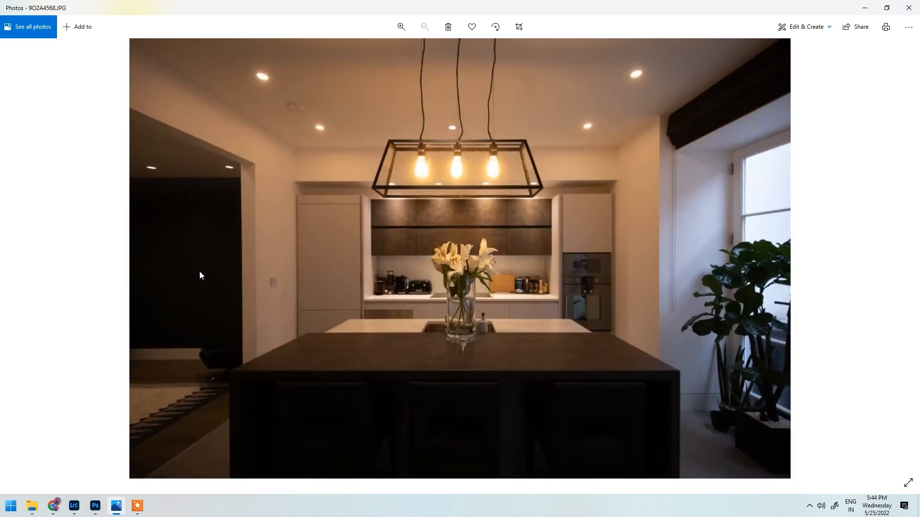
- Compare dark kitchen aisle photo 9O2A4569 with dark bar counter photo 9O2A4563
{"action": "key", "text": "Right"}
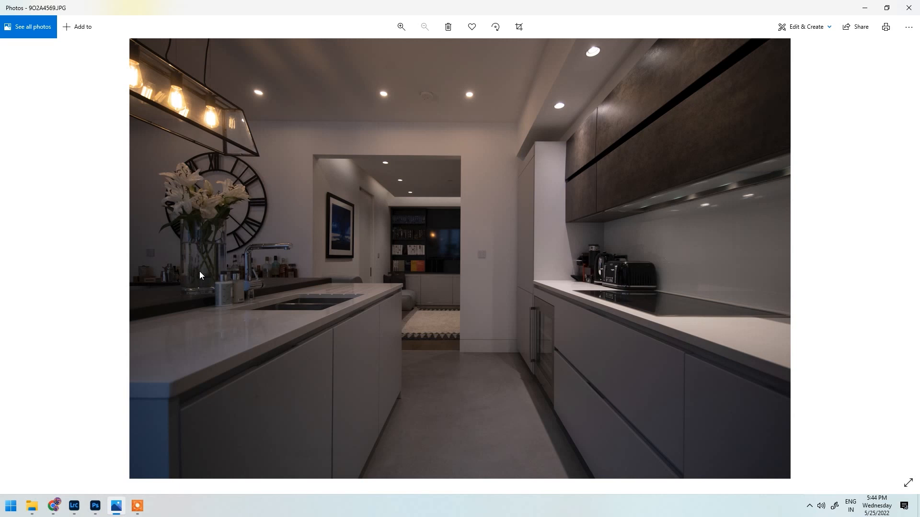
{"action": "key", "text": "Left"}
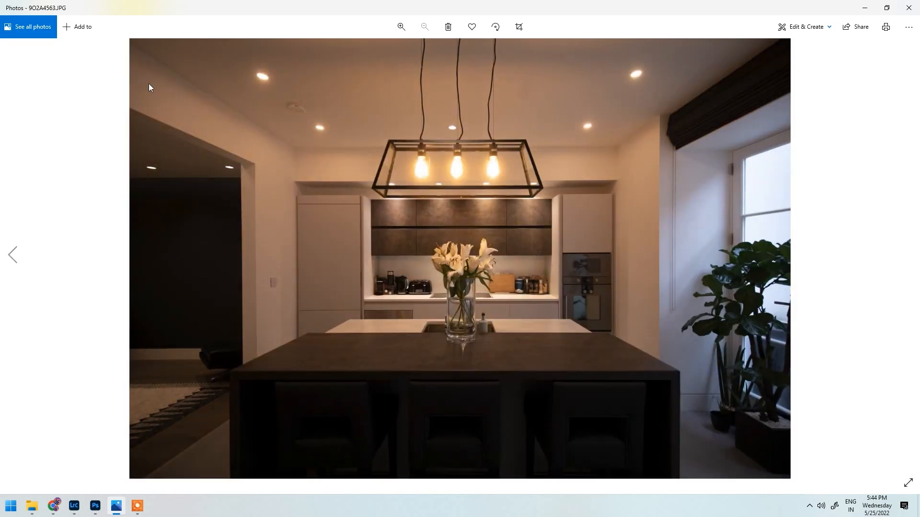
{"action": "key", "text": "Right"}
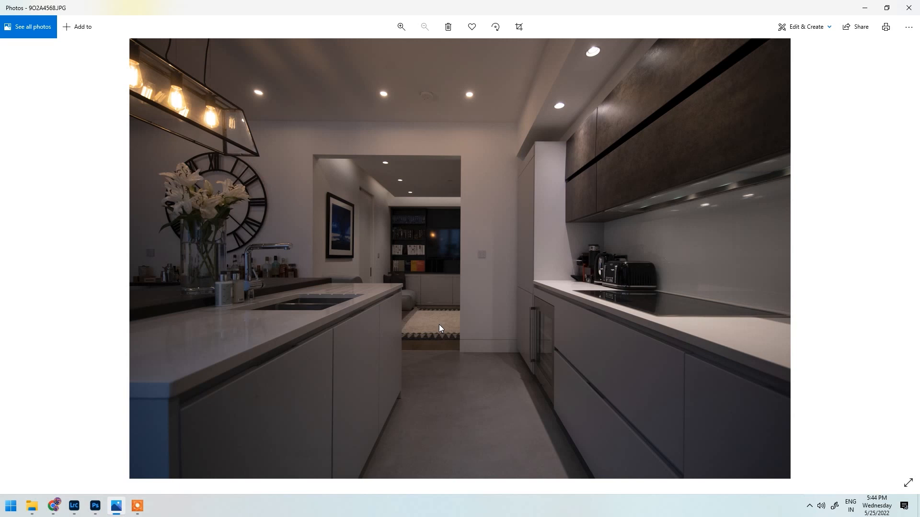
- Go back through the bar counter and dining room photos to the dark kitchen island photo 9O2A4559
{"action": "key", "text": "Left"}
{"action": "key", "text": "Left"}
{"action": "key", "text": "Left"}
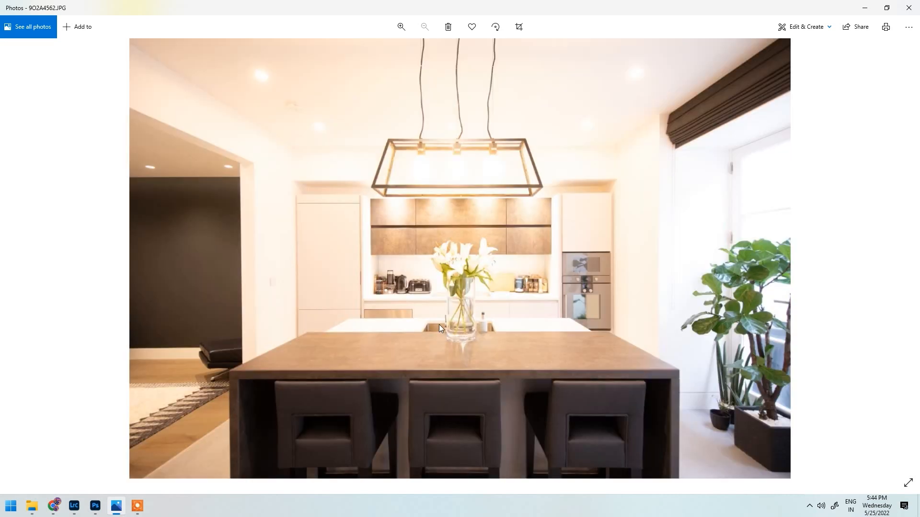
{"action": "key", "text": "Left"}
{"action": "key", "text": "Left"}
{"action": "key", "text": "Left"}
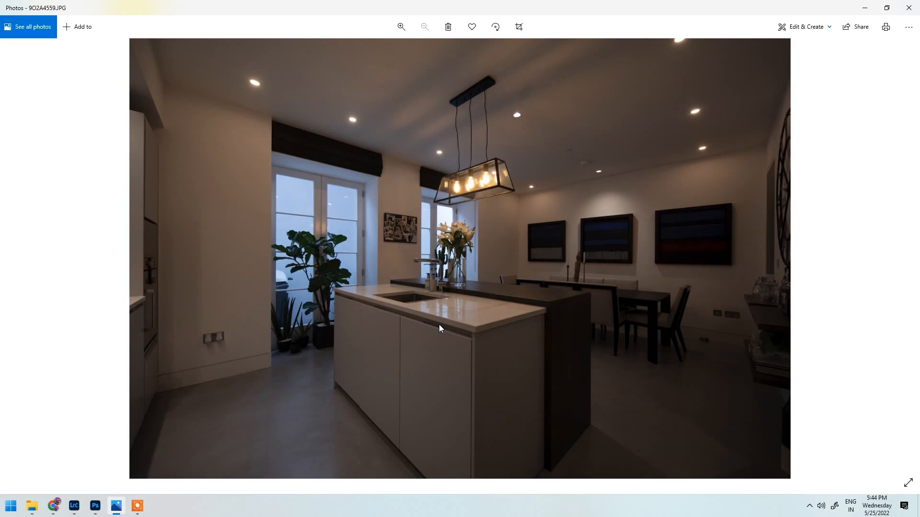
- Review the photos preceding the kitchen island pair, and come forward again to dark kitchen aisle photo 9O2A4569
{"action": "key", "text": "Left"}
{"action": "key", "text": "Left"}
{"action": "key", "text": "Left"}
{"action": "key", "text": "Right"}
{"action": "key", "text": "Right"}
{"action": "key", "text": "Right"}
{"action": "key", "text": "Right"}
{"action": "key", "text": "Right"}
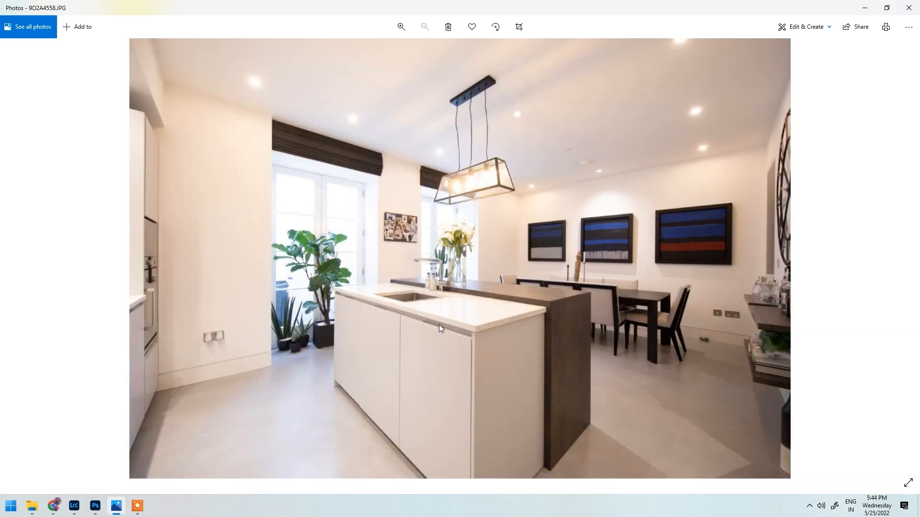
{"action": "key", "text": "Right"}
{"action": "key", "text": "Right"}
{"action": "key", "text": "Right"}
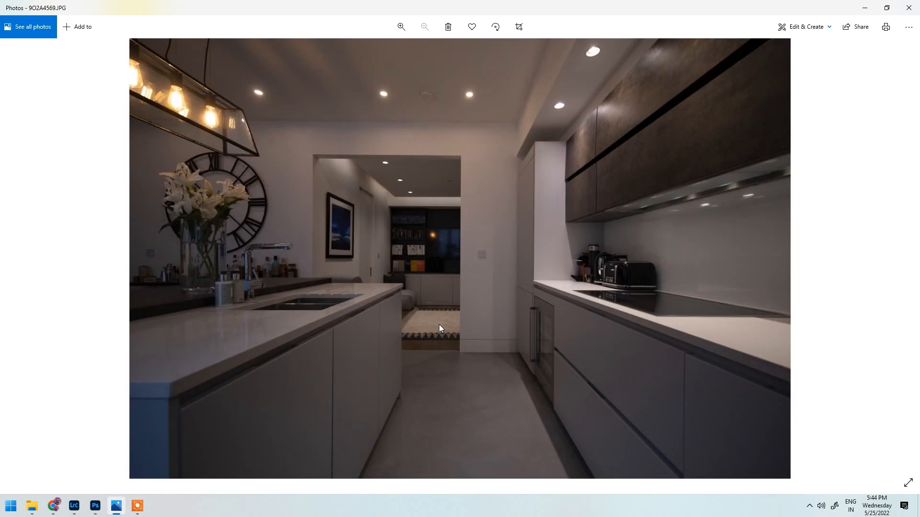
- Recheck kitchen aisle exposures 9O2A4568 and 9O2A4569 and close the photo viewer
{"action": "key", "text": "Left"}
{"action": "key", "text": "Right"}
{"action": "left_click", "coordinate": [909, 8]}
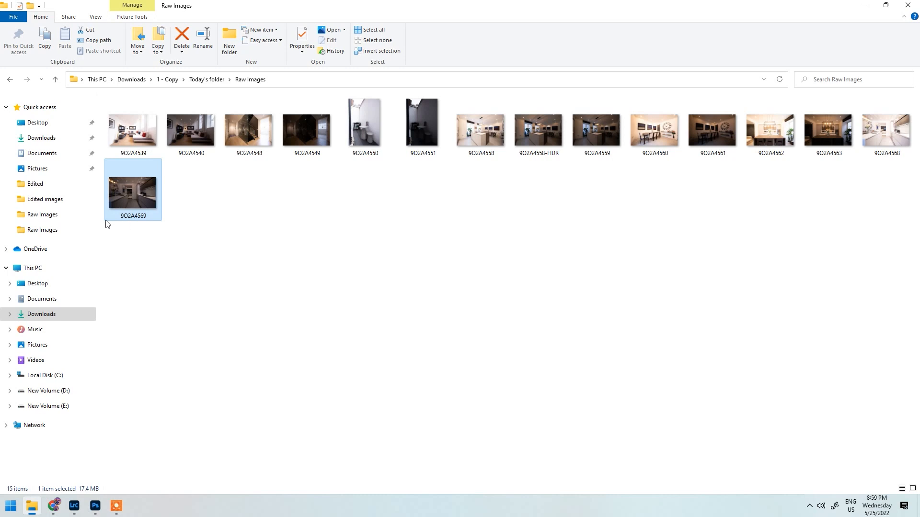
- Open reference photo 9O2A4526 from the Style Guide Refrence image folder in Today's folder
{"action": "left_click", "coordinate": [11, 80]}
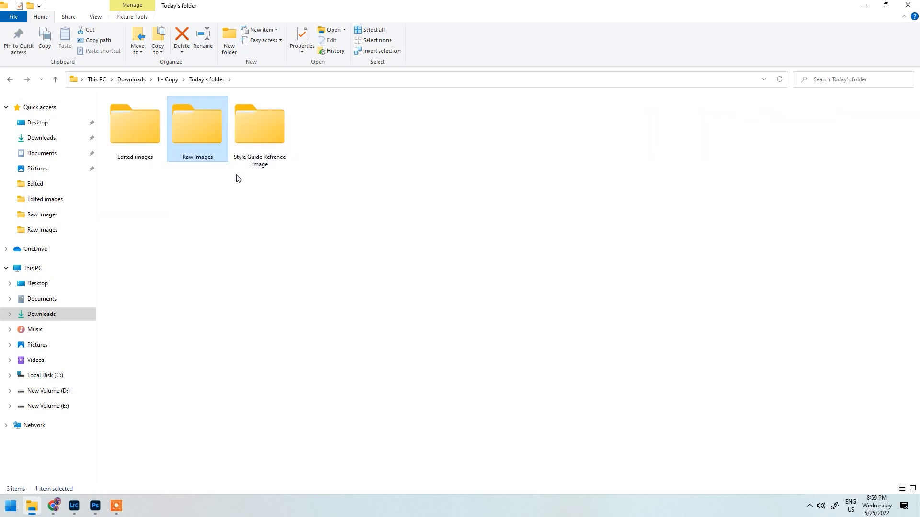
{"action": "double_click", "coordinate": [264, 140]}
{"action": "double_click", "coordinate": [135, 128]}
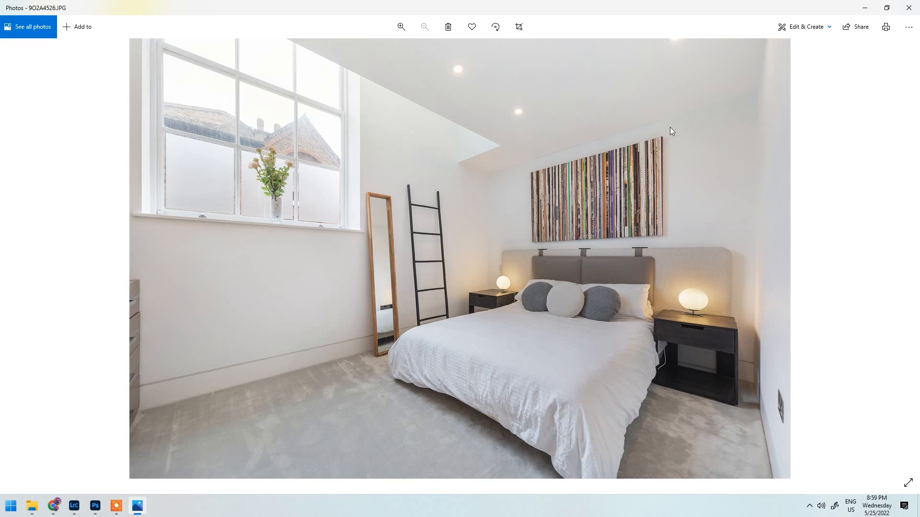
- Inspect the window view and window frame up close in the edited bedroom reference photo
{"action": "scroll", "coordinate": [278, 161], "scroll_direction": "up", "scroll_amount": 2}
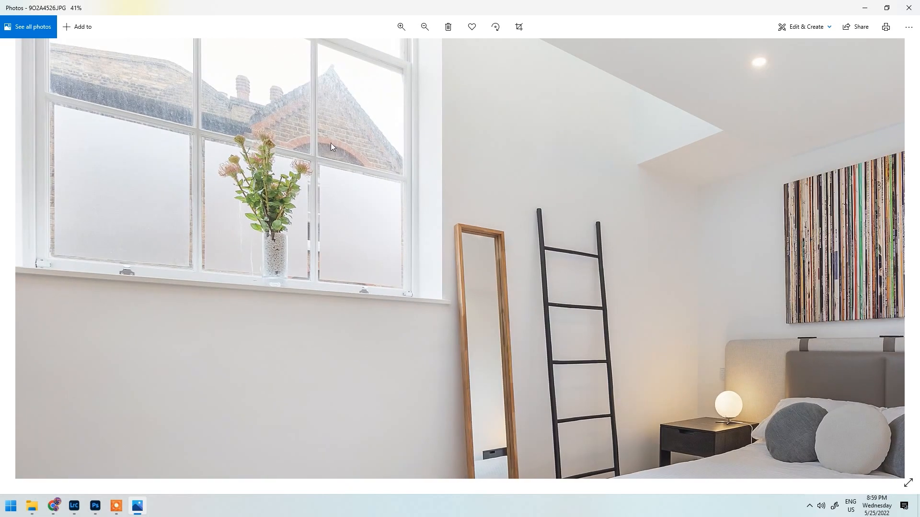
{"action": "scroll", "coordinate": [354, 150], "scroll_direction": "down", "scroll_amount": 2}
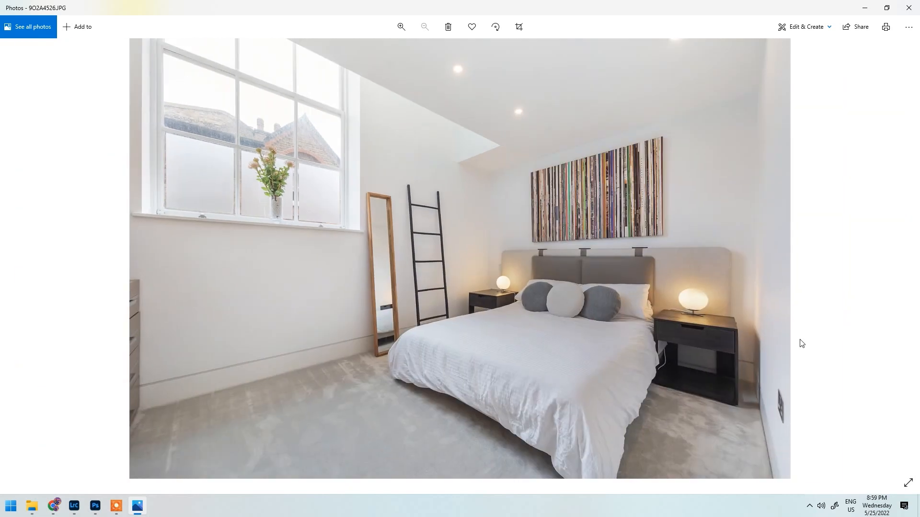
{"action": "scroll", "coordinate": [168, 113], "scroll_direction": "up", "scroll_amount": 2}
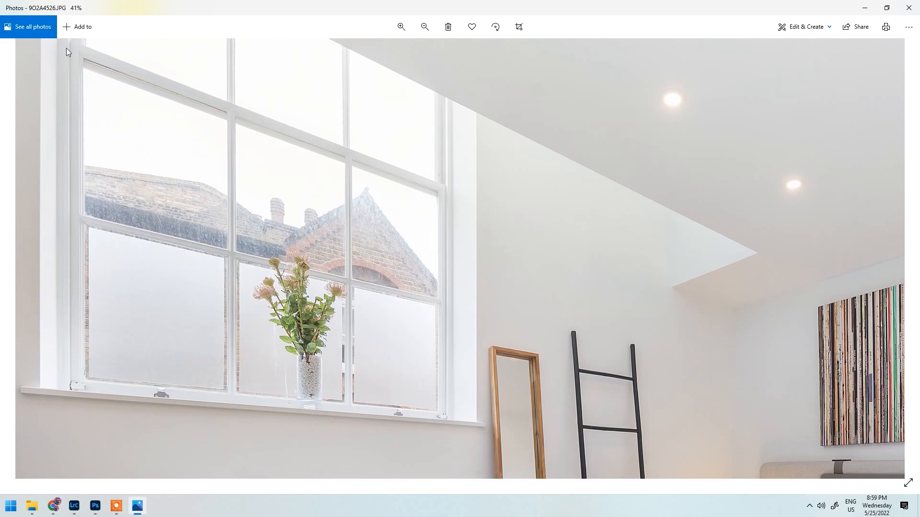
{"action": "scroll", "coordinate": [436, 358], "scroll_direction": "down", "scroll_amount": 2}
- Inspect the wall art, headboard, lamps and bedding up close in the bedroom reference photo, and close the viewer
{"action": "scroll", "coordinate": [767, 215], "scroll_direction": "up", "scroll_amount": 2}
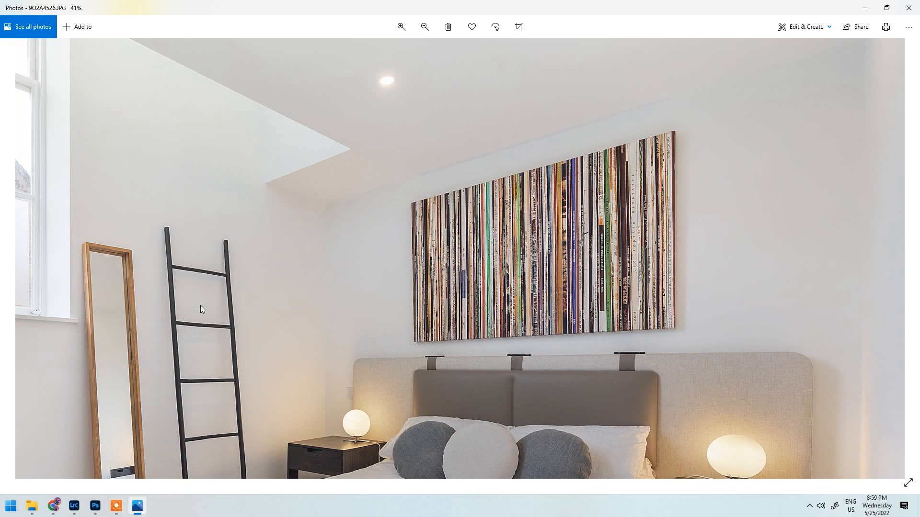
{"action": "left_click_drag", "start_coordinate": [396, 413], "coordinate": [384, 297]}
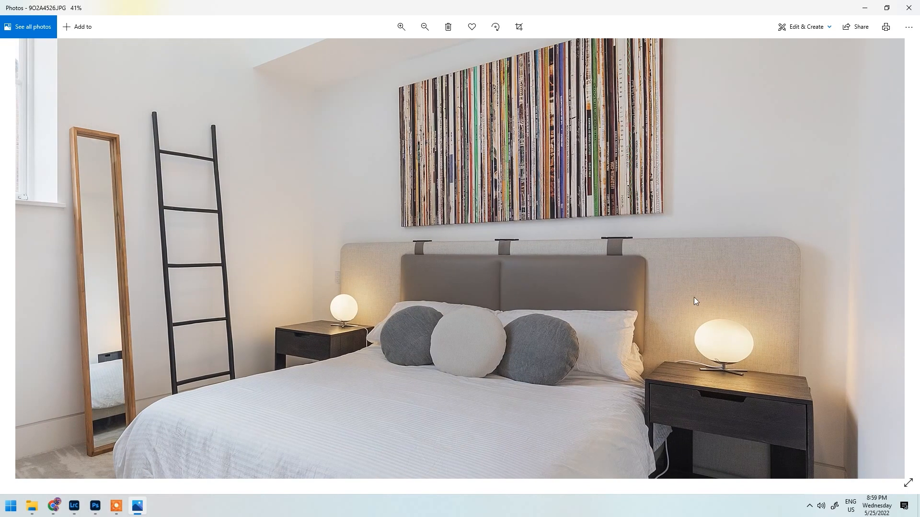
{"action": "scroll", "coordinate": [314, 289], "scroll_direction": "down", "scroll_amount": 2}
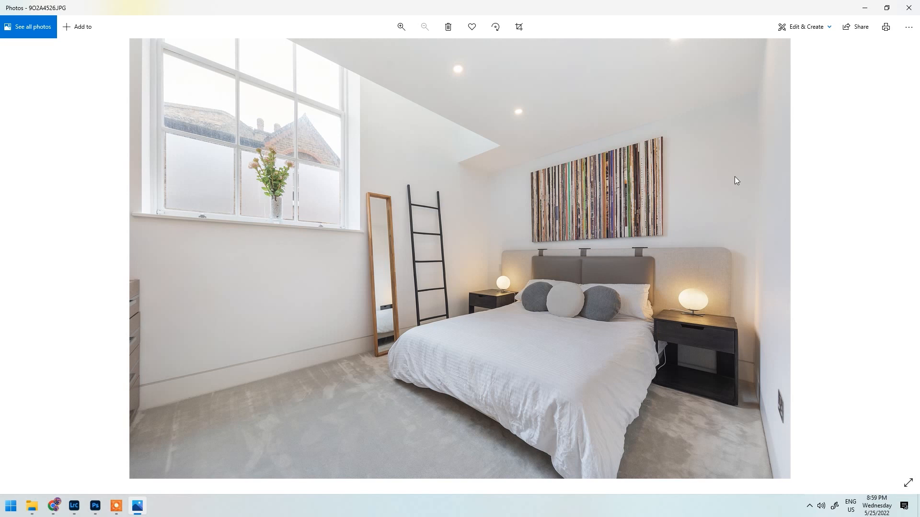
{"action": "left_click", "coordinate": [909, 8]}
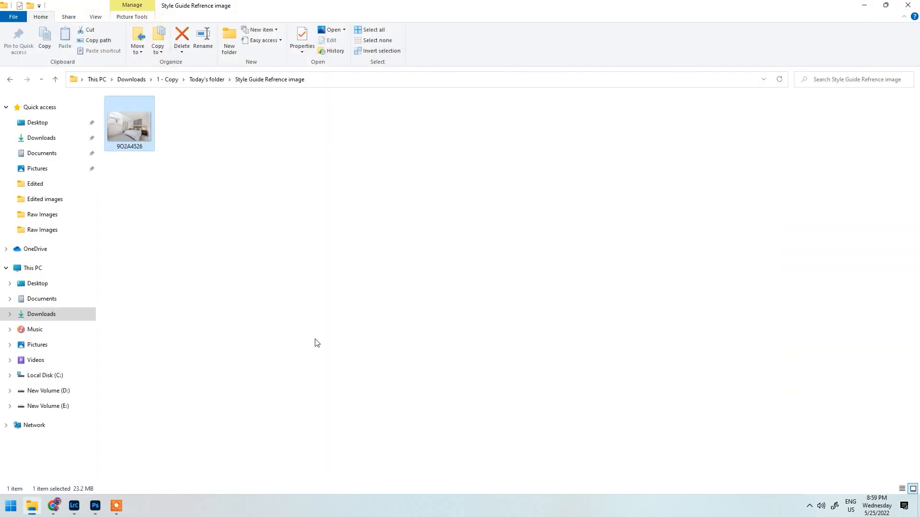
- Return to the Raw Images folder in Today's folder and close the dark kitchen aisle photo
{"action": "left_click", "coordinate": [10, 80]}
{"action": "left_click", "coordinate": [334, 310]}
{"action": "double_click", "coordinate": [202, 144]}
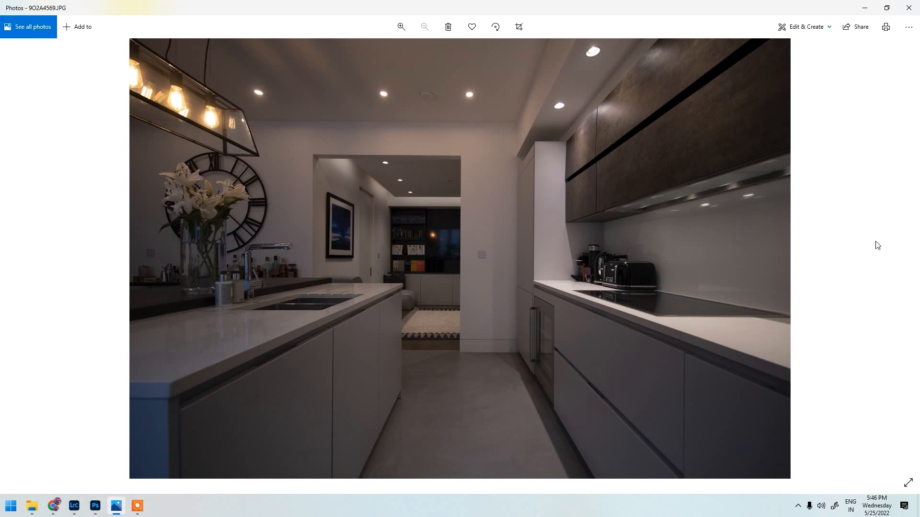
{"action": "left_click", "coordinate": [909, 9]}
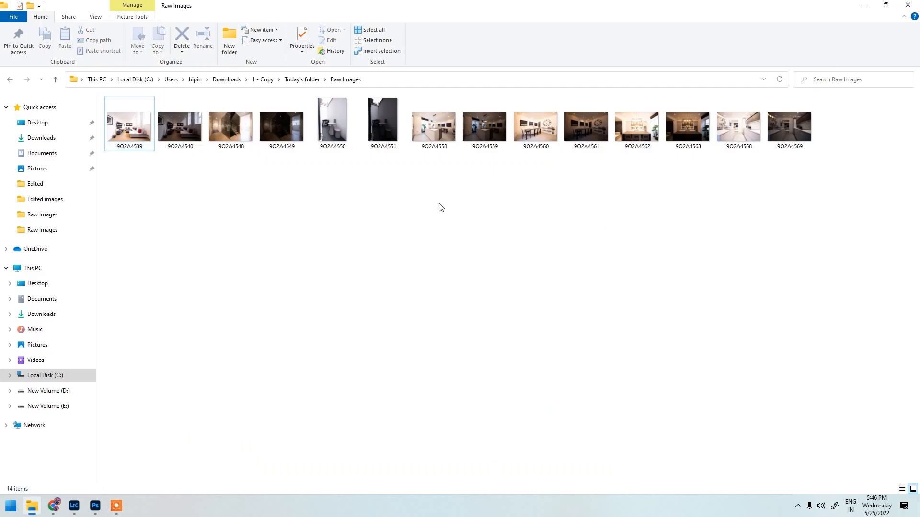
- Import the kitchen exposures 9O2A4558 and 9O2A4559 from the Raw Images folder into the Lightroom Classic catalog
{"action": "left_click_drag", "start_coordinate": [435, 165], "coordinate": [489, 141]}
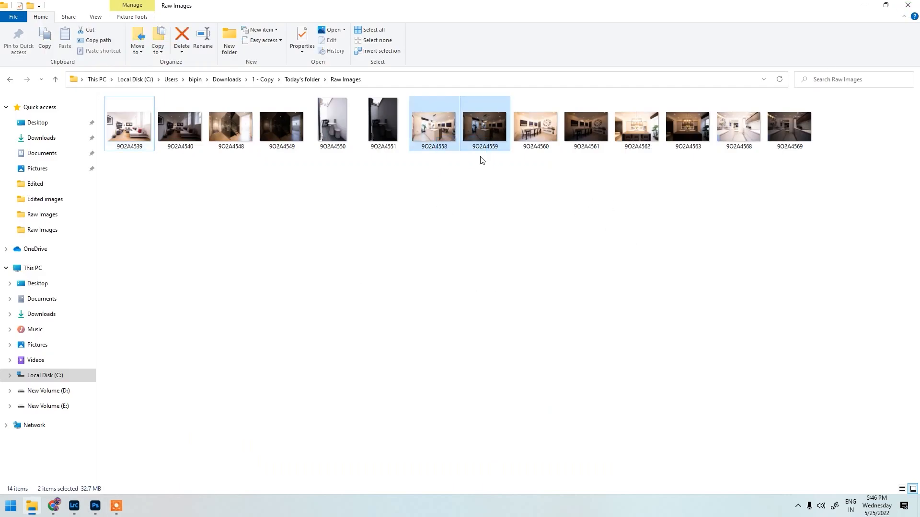
{"action": "left_click_drag", "start_coordinate": [430, 130], "coordinate": [332, 300]}
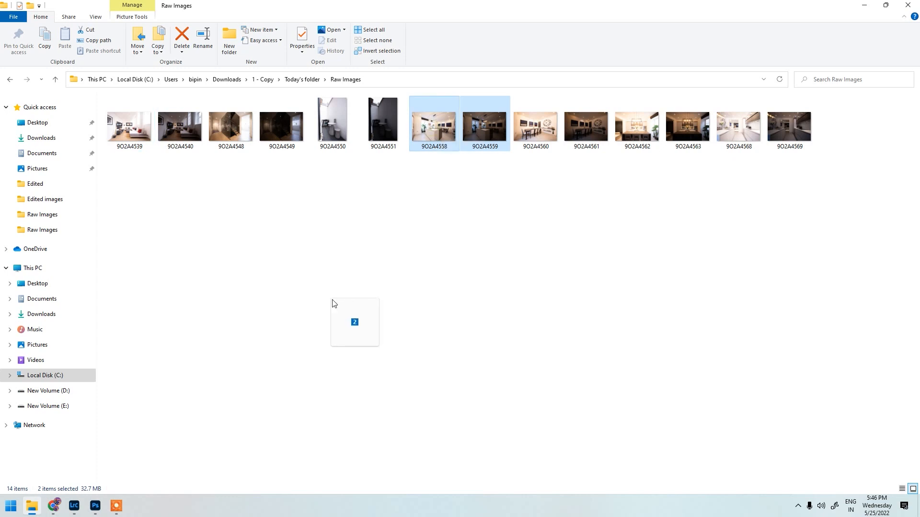
{"action": "key", "text": "super+Tab"}
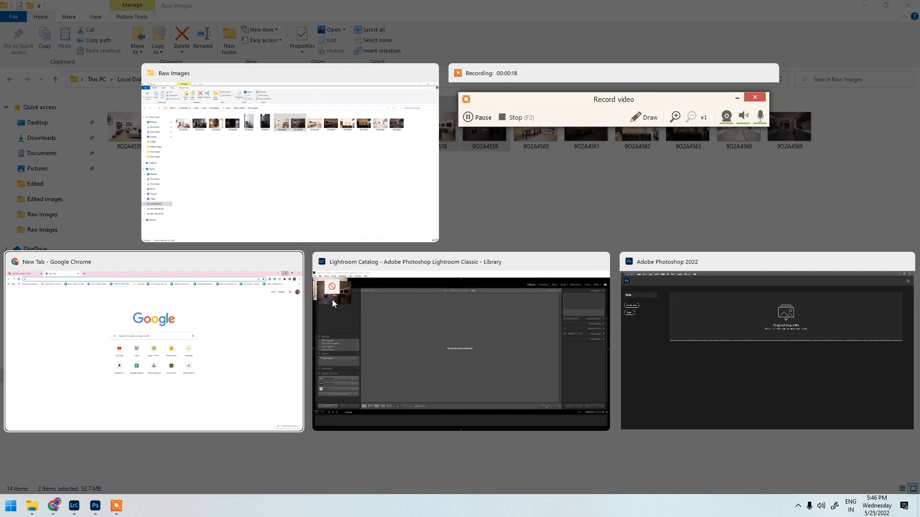
{"action": "left_click_drag", "start_coordinate": [332, 300], "coordinate": [333, 301]}
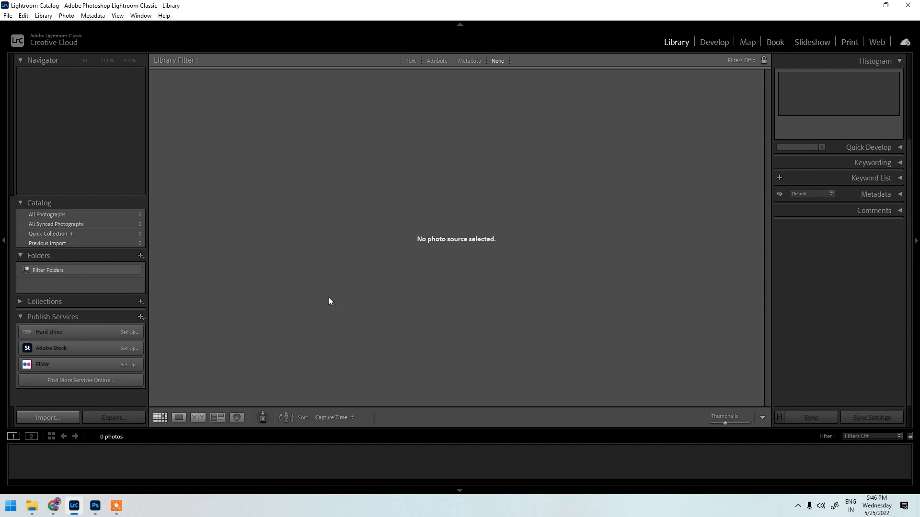
{"action": "left_click_drag", "start_coordinate": [459, 205], "coordinate": [458, 205]}
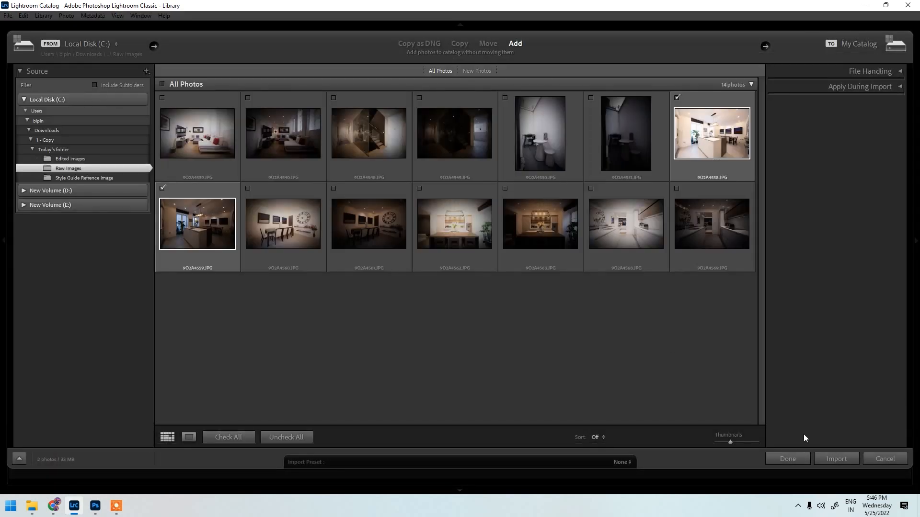
{"action": "left_click", "coordinate": [838, 459]}
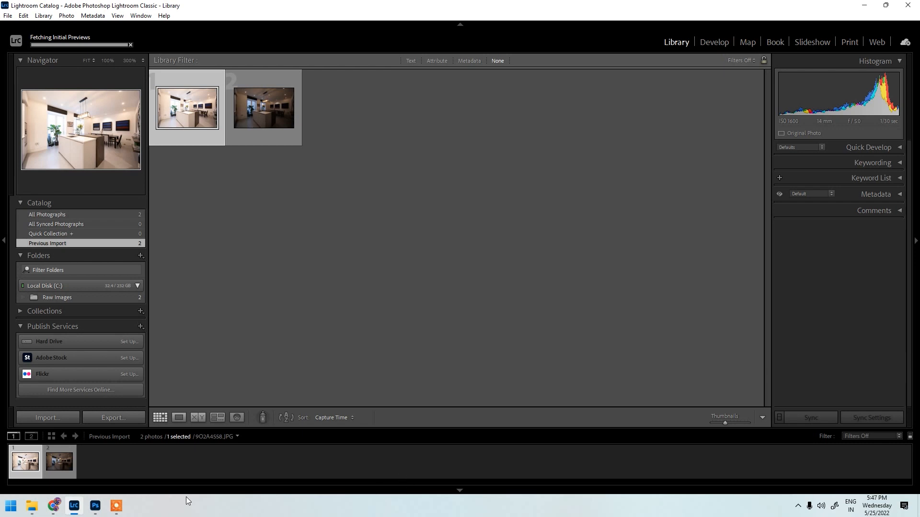
- Auto-stack the two kitchen photos by capture time with 0:00:02 between stacks
{"action": "right_click", "coordinate": [22, 472]}
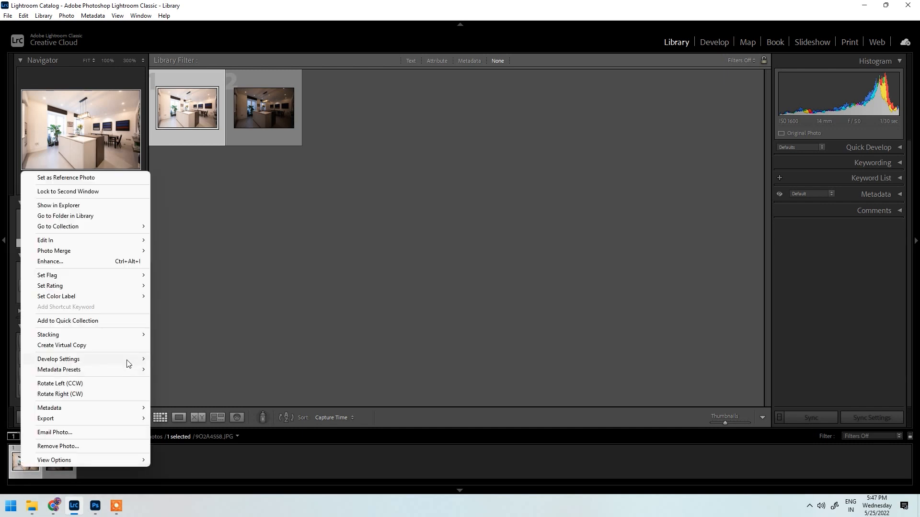
{"action": "mouse_move", "coordinate": [139, 341]}
{"action": "left_click", "coordinate": [200, 453]}
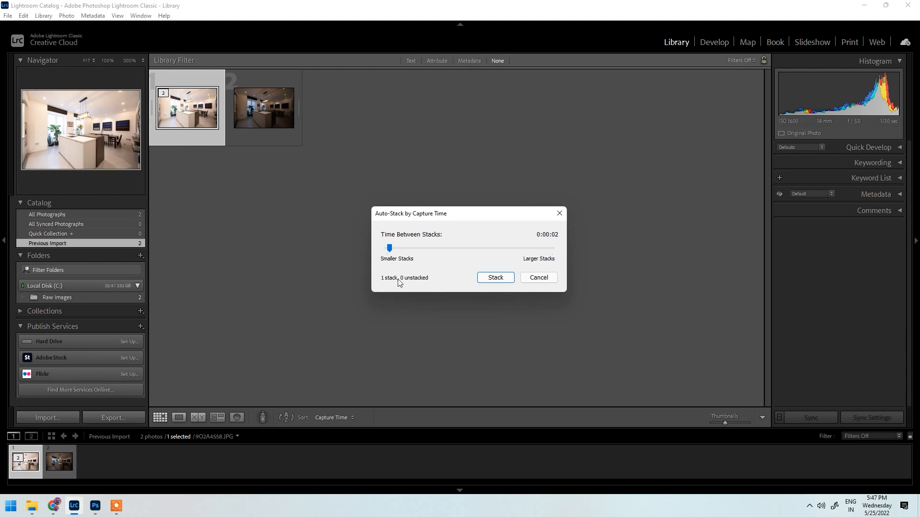
{"action": "left_click", "coordinate": [495, 278]}
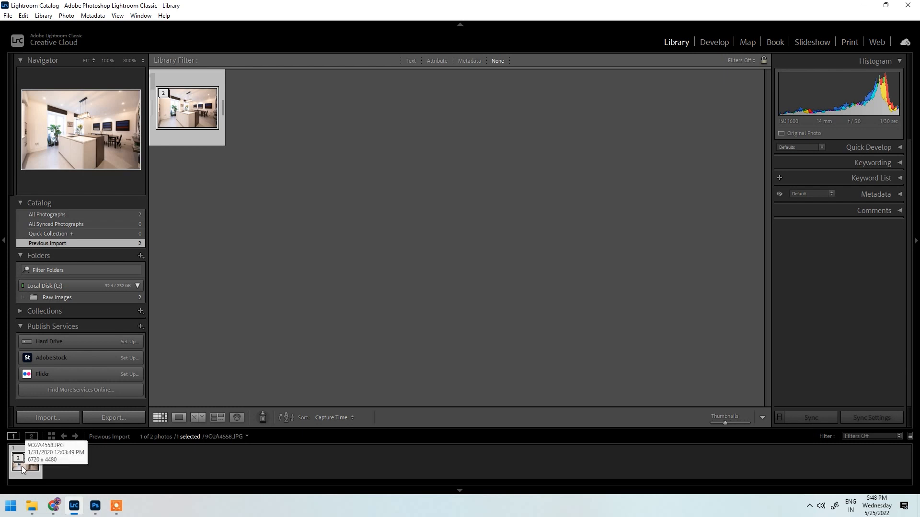
- Open the HDR merge preview for the stacked kitchen pair
{"action": "right_click", "coordinate": [25, 467]}
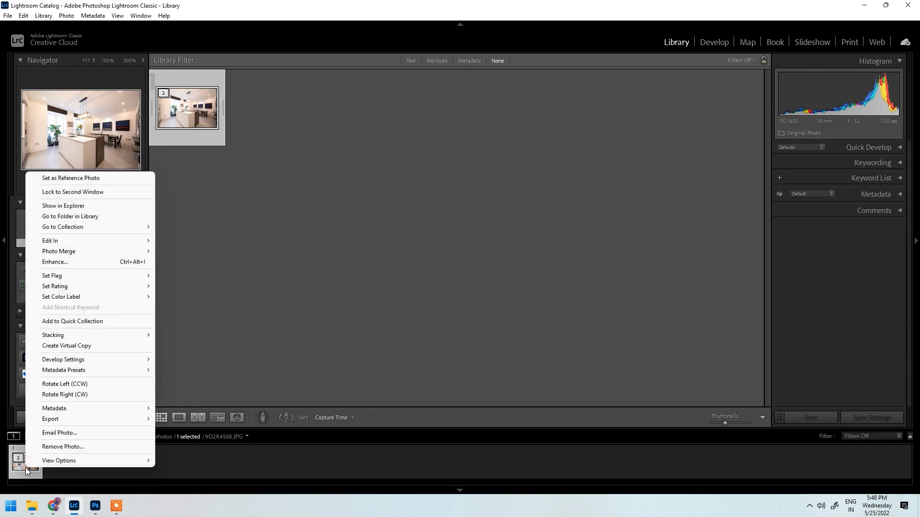
{"action": "mouse_move", "coordinate": [110, 251]}
{"action": "left_click", "coordinate": [180, 249]}
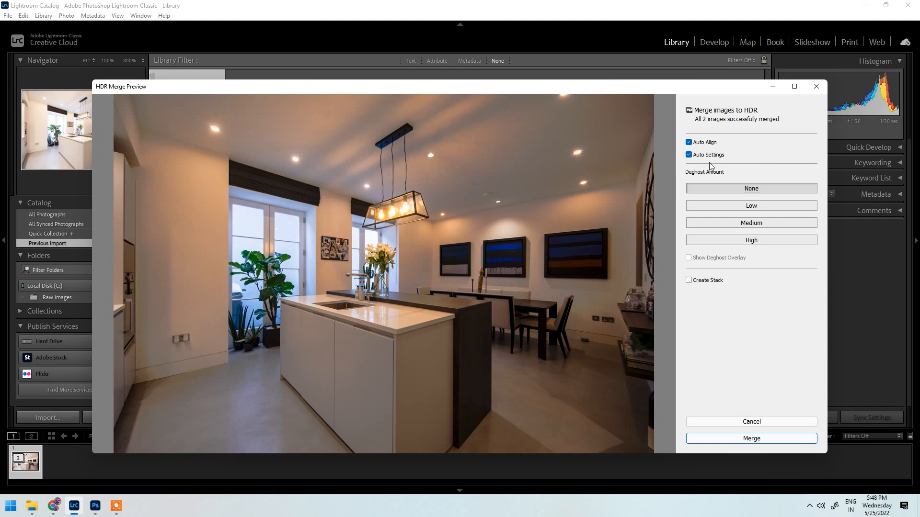
- Compare the HDR merge preview of the kitchen with Auto Settings on and off
{"action": "left_click", "coordinate": [701, 159]}
{"action": "left_click", "coordinate": [700, 157]}
{"action": "left_click", "coordinate": [699, 156]}
{"action": "left_click", "coordinate": [699, 157]}
{"action": "left_click", "coordinate": [699, 157]}
{"action": "left_click", "coordinate": [699, 157]}
{"action": "left_click", "coordinate": [699, 157]}
{"action": "left_click", "coordinate": [700, 158]}
{"action": "left_click", "coordinate": [699, 158]}
{"action": "left_click", "coordinate": [699, 158]}
{"action": "left_click", "coordinate": [699, 158]}
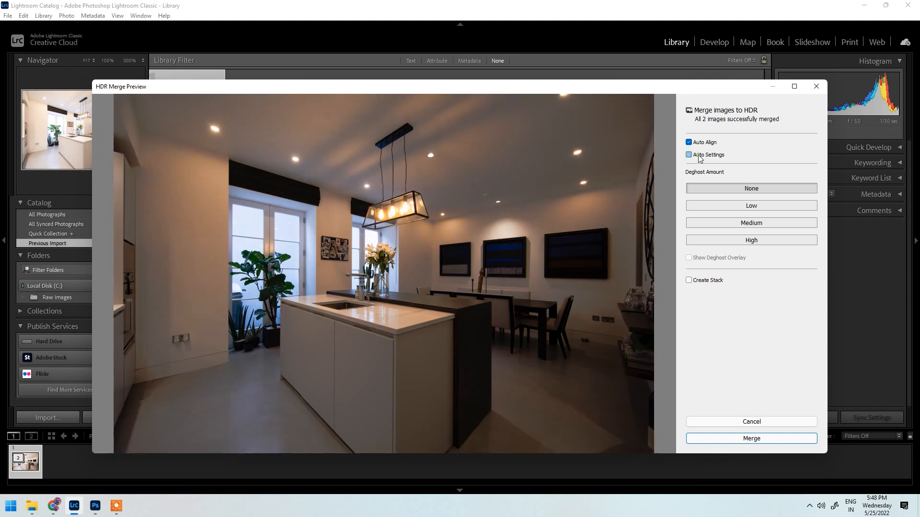
{"action": "left_click", "coordinate": [698, 155]}
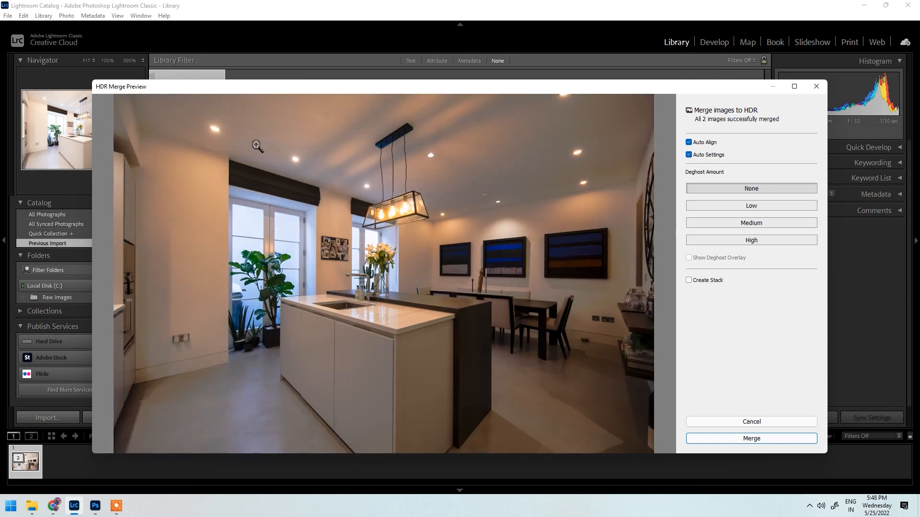
{"action": "left_click", "coordinate": [695, 157]}
{"action": "left_click", "coordinate": [696, 158]}
{"action": "left_click", "coordinate": [696, 158]}
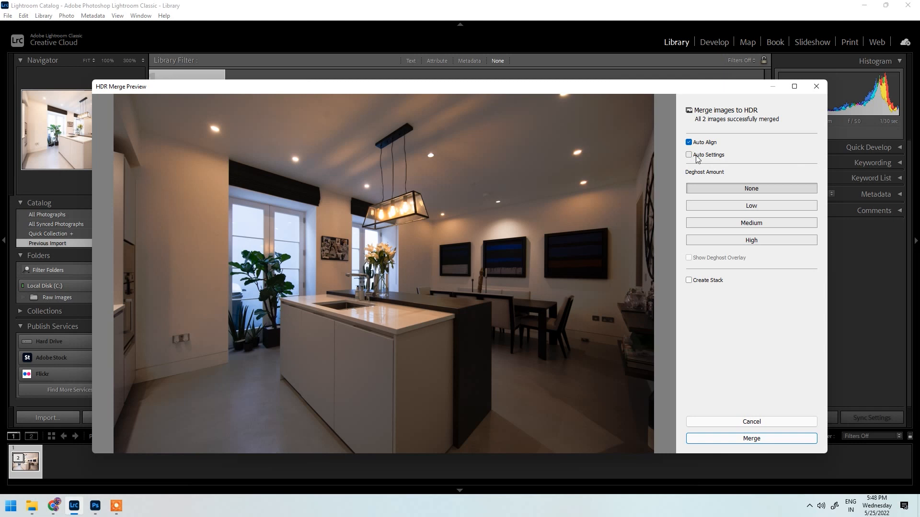
{"action": "left_click", "coordinate": [696, 158]}
{"action": "left_click", "coordinate": [696, 158]}
{"action": "left_click", "coordinate": [697, 159]}
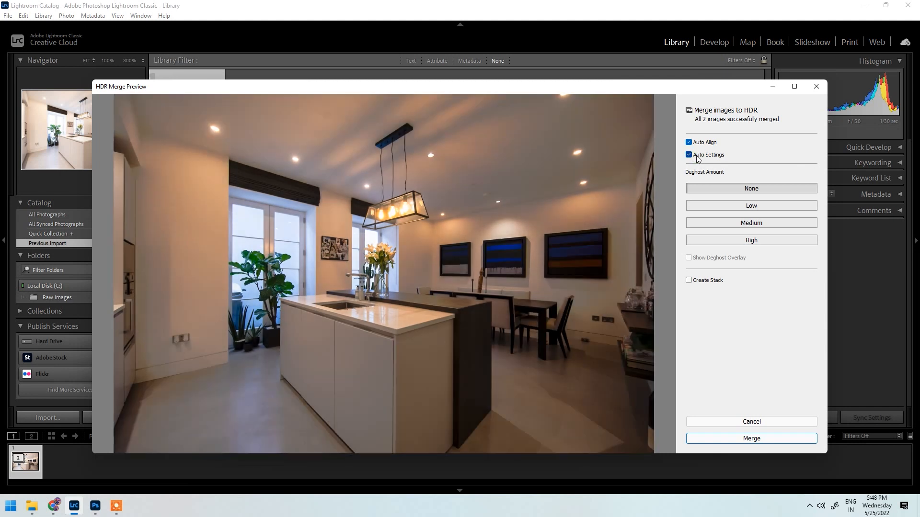
- Turn off Auto Settings for the HDR merge and merge the two kitchen exposures
{"action": "left_click", "coordinate": [463, 173]}
{"action": "left_click_drag", "start_coordinate": [501, 229], "coordinate": [282, 226]}
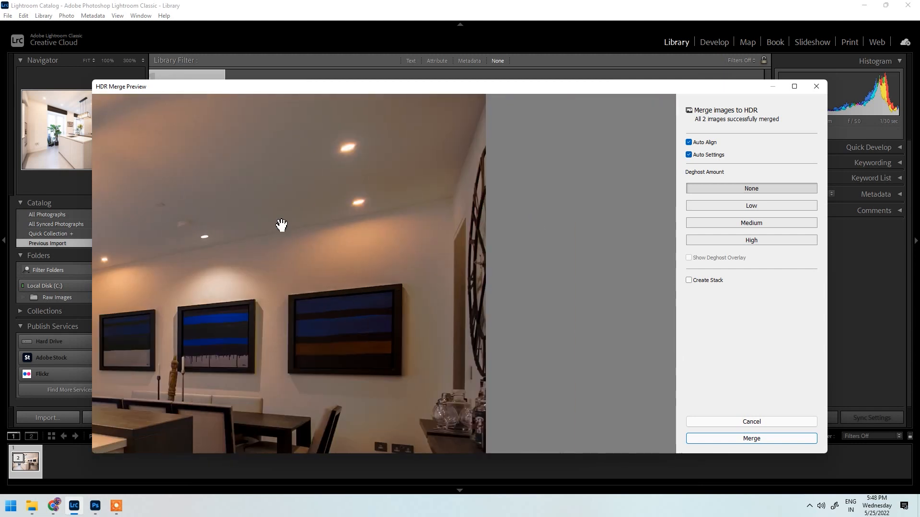
{"action": "left_click_drag", "start_coordinate": [378, 254], "coordinate": [413, 149]}
{"action": "left_click_drag", "start_coordinate": [258, 314], "coordinate": [692, 278]}
{"action": "left_click", "coordinate": [688, 155]}
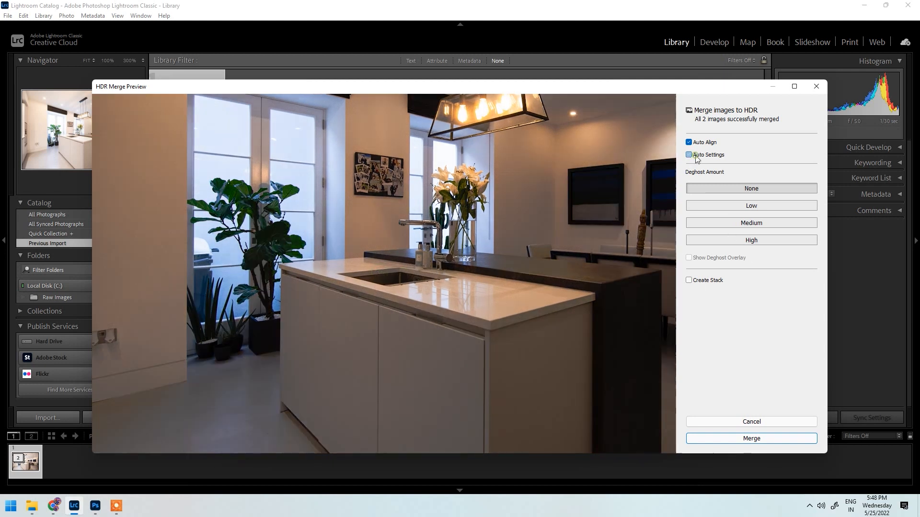
{"action": "left_click", "coordinate": [536, 182]}
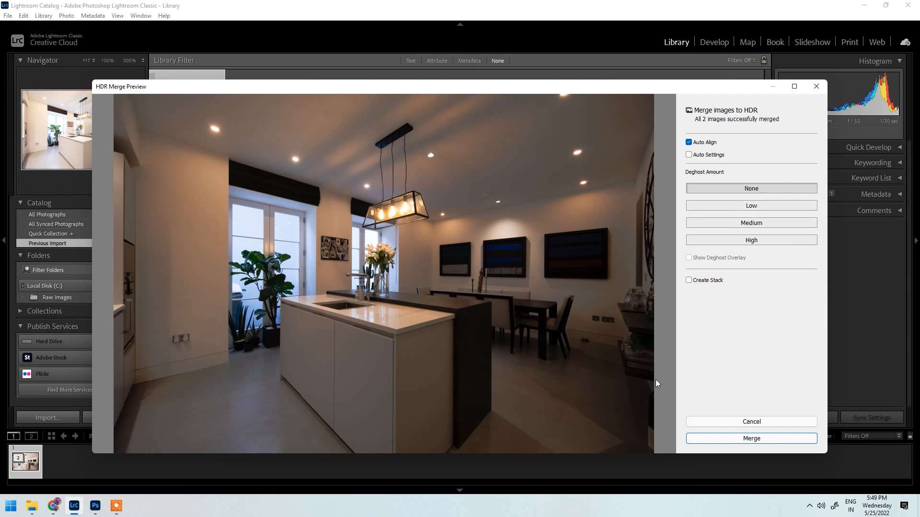
{"action": "left_click", "coordinate": [753, 438]}
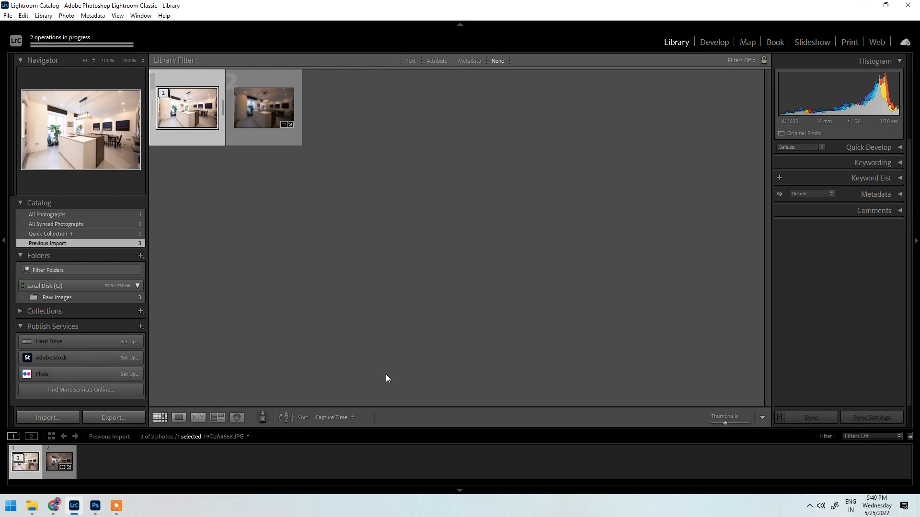
- Open the merged 9O2A4558-HDR.dng in loupe view and check its ceiling and pendant light area up close
{"action": "left_click", "coordinate": [52, 461]}
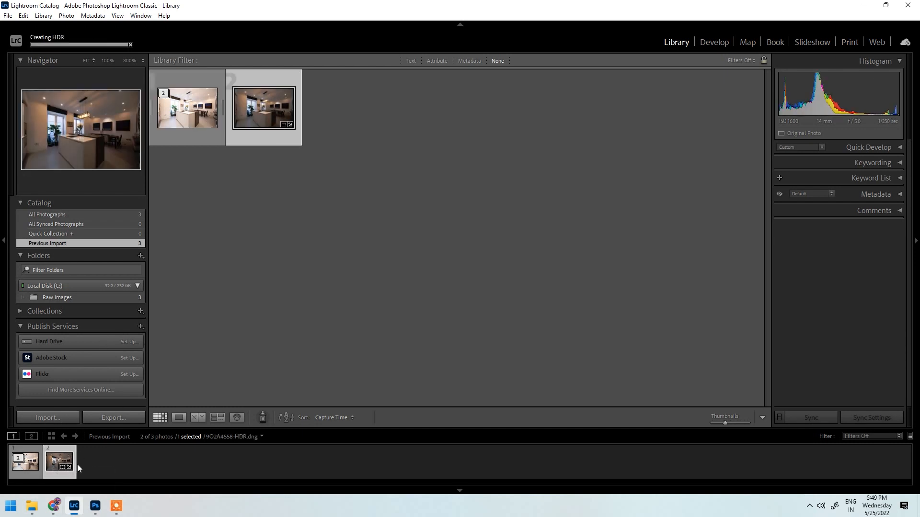
{"action": "double_click", "coordinate": [54, 464]}
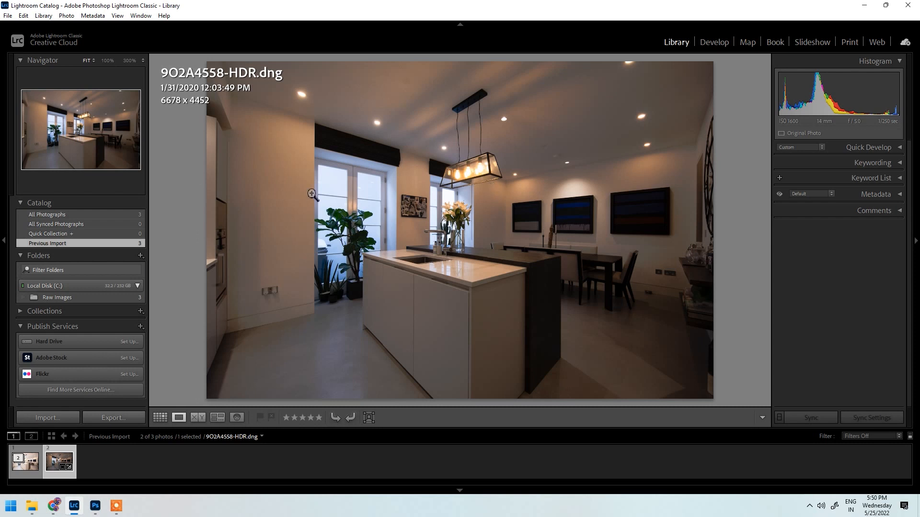
{"action": "left_click", "coordinate": [565, 120]}
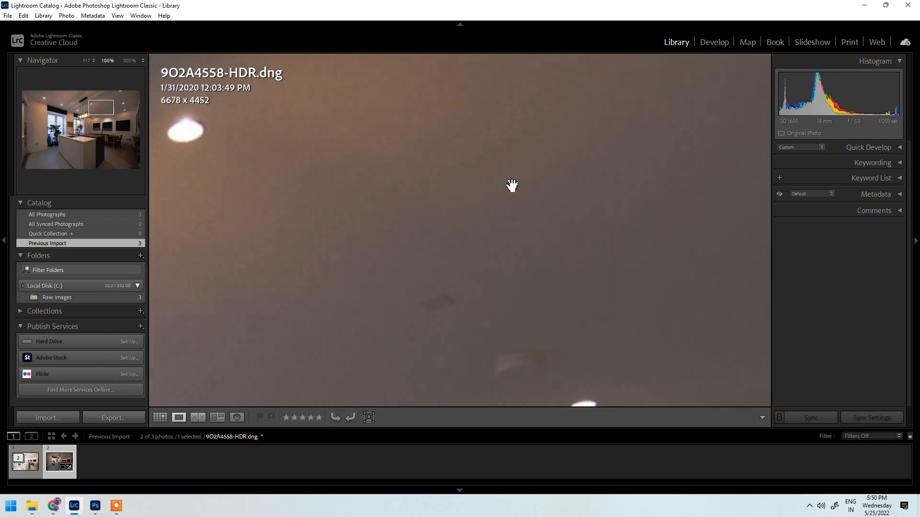
{"action": "left_click", "coordinate": [316, 265]}
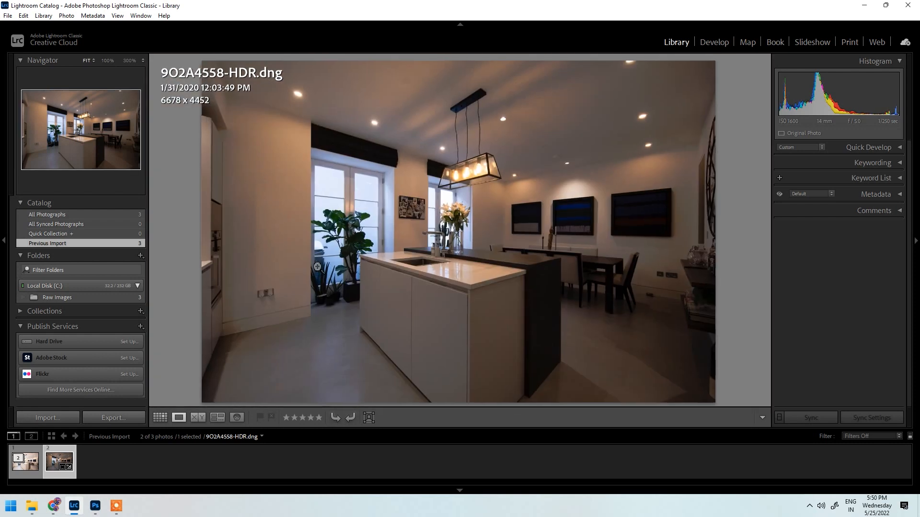
{"action": "left_click", "coordinate": [416, 168]}
{"action": "left_click", "coordinate": [441, 240]}
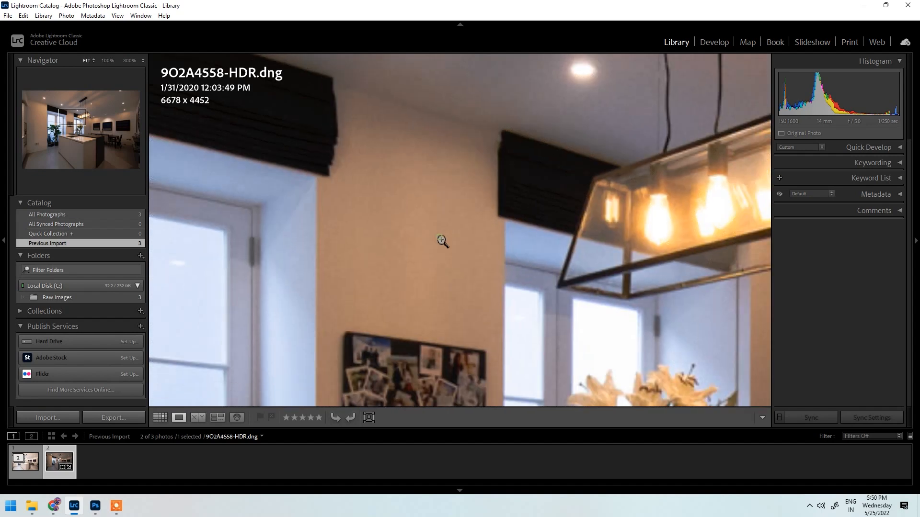
- Inspect the windows, wall sockets, plants, lilies and photo board up close in the merged HDR image
{"action": "left_click", "coordinate": [296, 165]}
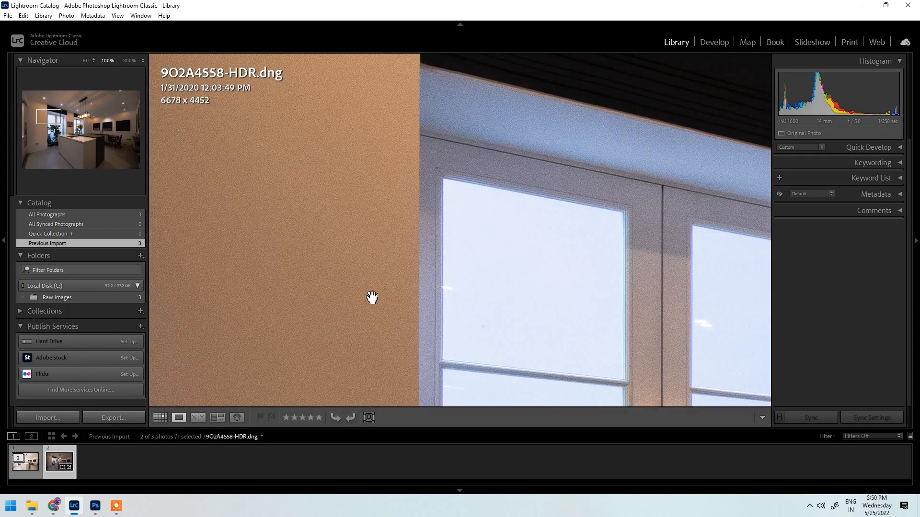
{"action": "left_click_drag", "start_coordinate": [380, 260], "coordinate": [433, 70]}
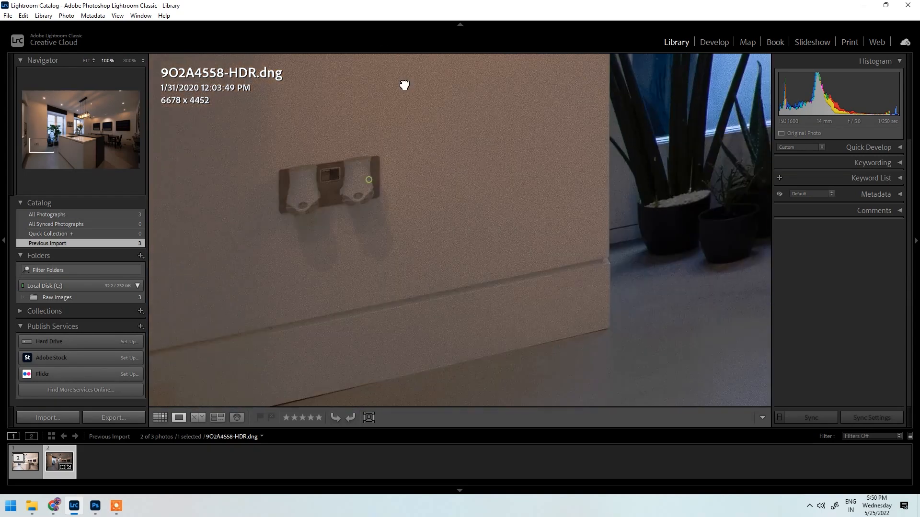
{"action": "left_click_drag", "start_coordinate": [478, 202], "coordinate": [230, 253]}
{"action": "left_click_drag", "start_coordinate": [360, 213], "coordinate": [44, 267]}
{"action": "left_click_drag", "start_coordinate": [309, 220], "coordinate": [120, 348]}
{"action": "left_click_drag", "start_coordinate": [343, 333], "coordinate": [24, 461]}
{"action": "left_click_drag", "start_coordinate": [273, 304], "coordinate": [456, 424]}
{"action": "left_click_drag", "start_coordinate": [413, 214], "coordinate": [449, 351]}
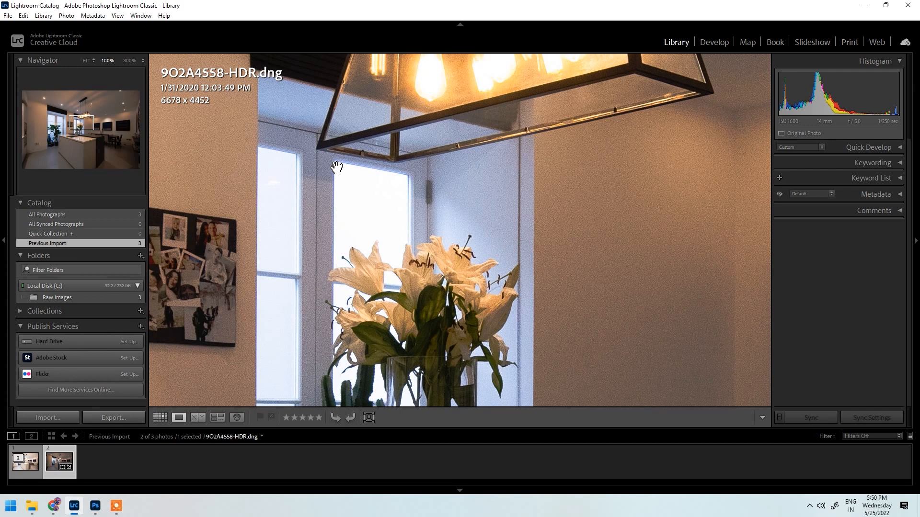
{"action": "left_click_drag", "start_coordinate": [298, 185], "coordinate": [522, 244]}
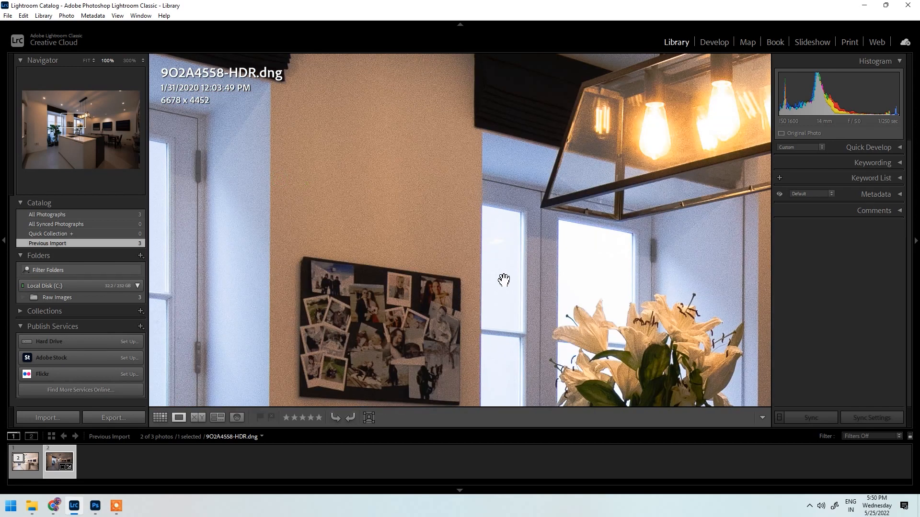
{"action": "left_click_drag", "start_coordinate": [503, 212], "coordinate": [304, 183]}
{"action": "left_click", "coordinate": [473, 215]}
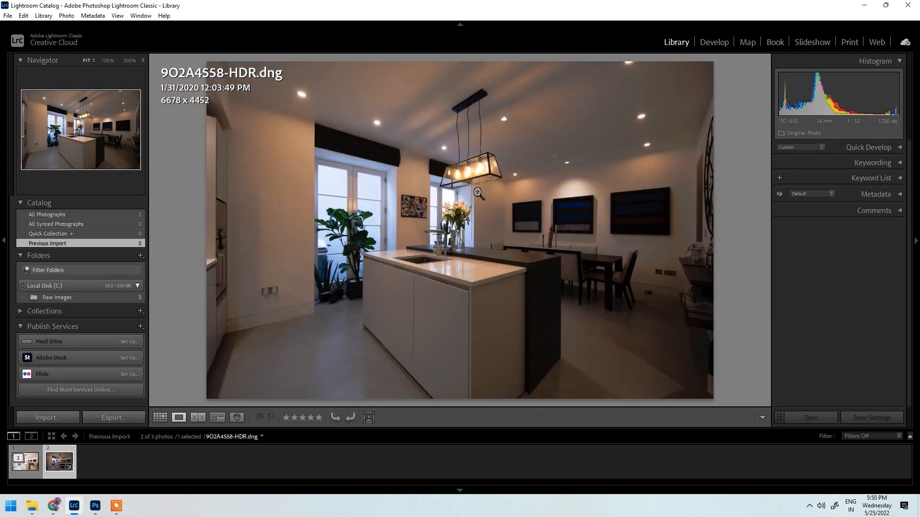
{"action": "left_click", "coordinate": [383, 179]}
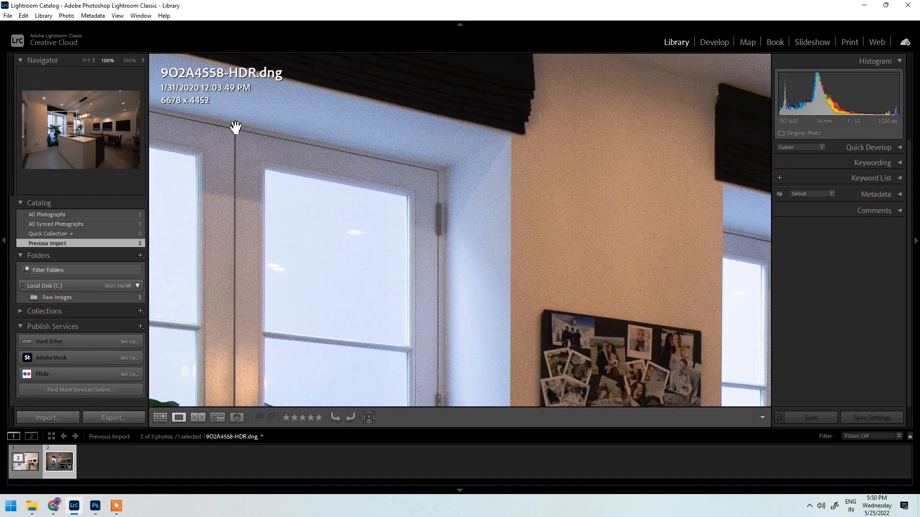
{"action": "left_click", "coordinate": [291, 294]}
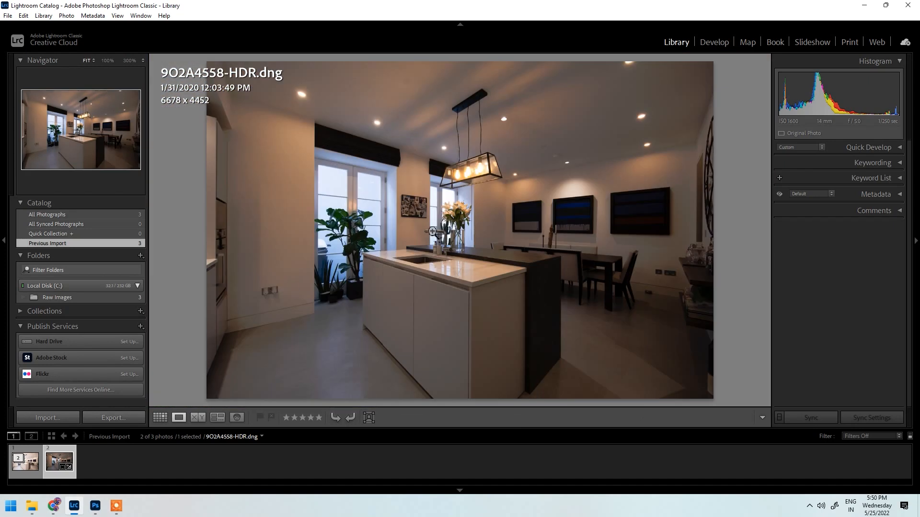
{"action": "left_click", "coordinate": [361, 235]}
{"action": "left_click", "coordinate": [301, 271]}
- Inspect the dining area wall, its sockets and the glassware shelf up close in the merged HDR image
{"action": "left_click", "coordinate": [652, 181]}
{"action": "left_click_drag", "start_coordinate": [614, 239], "coordinate": [124, 134]}
{"action": "left_click_drag", "start_coordinate": [418, 207], "coordinate": [400, 88]}
{"action": "left_click_drag", "start_coordinate": [513, 188], "coordinate": [278, 92]}
{"action": "left_click_drag", "start_coordinate": [419, 122], "coordinate": [427, 358]}
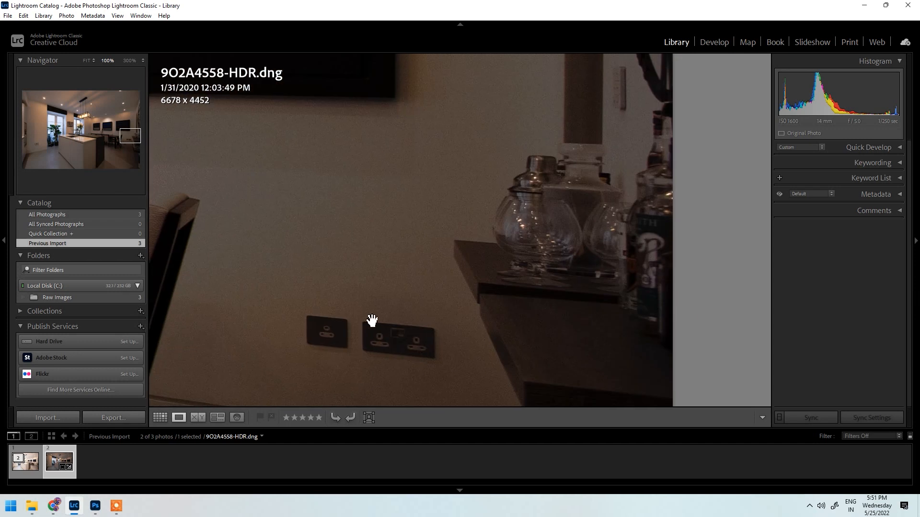
{"action": "left_click_drag", "start_coordinate": [225, 326], "coordinate": [733, 314]}
{"action": "left_click_drag", "start_coordinate": [517, 308], "coordinate": [62, 287]}
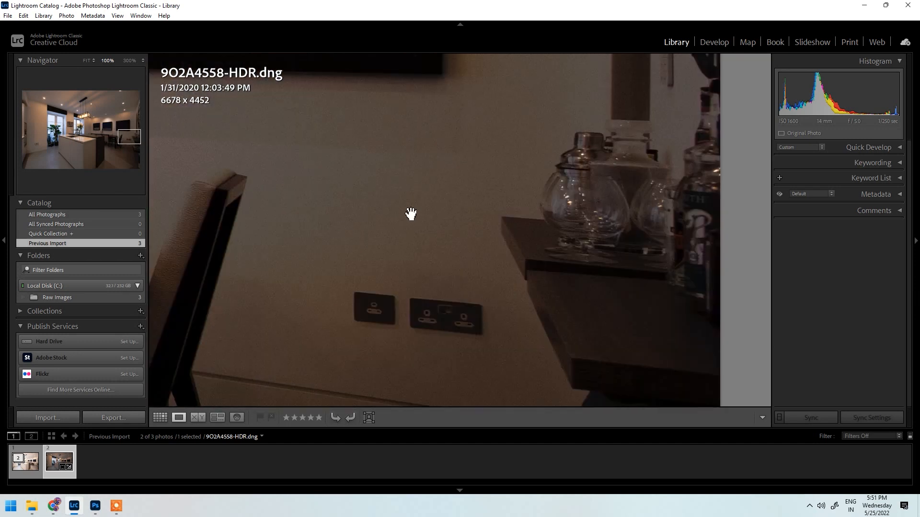
{"action": "left_click_drag", "start_coordinate": [450, 200], "coordinate": [472, 372]}
- Examine the ceiling spotlights, pendant lamp and black window blinds at full size in the merged HDR image
{"action": "left_click_drag", "start_coordinate": [479, 179], "coordinate": [860, 234]}
{"action": "left_click_drag", "start_coordinate": [413, 258], "coordinate": [857, 170]}
{"action": "left_click_drag", "start_coordinate": [682, 206], "coordinate": [887, 300]}
{"action": "left_click_drag", "start_coordinate": [724, 288], "coordinate": [286, 363]}
{"action": "left_click_drag", "start_coordinate": [554, 314], "coordinate": [203, 360]}
{"action": "left_click_drag", "start_coordinate": [279, 350], "coordinate": [672, 275]}
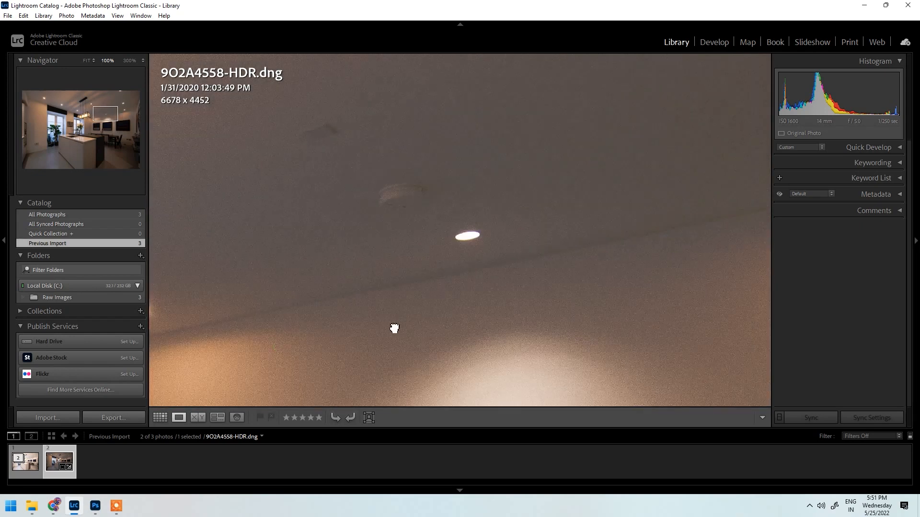
{"action": "left_click_drag", "start_coordinate": [392, 328], "coordinate": [821, 197]}
{"action": "left_click_drag", "start_coordinate": [519, 254], "coordinate": [815, 213]}
{"action": "left_click_drag", "start_coordinate": [577, 248], "coordinate": [758, 359]}
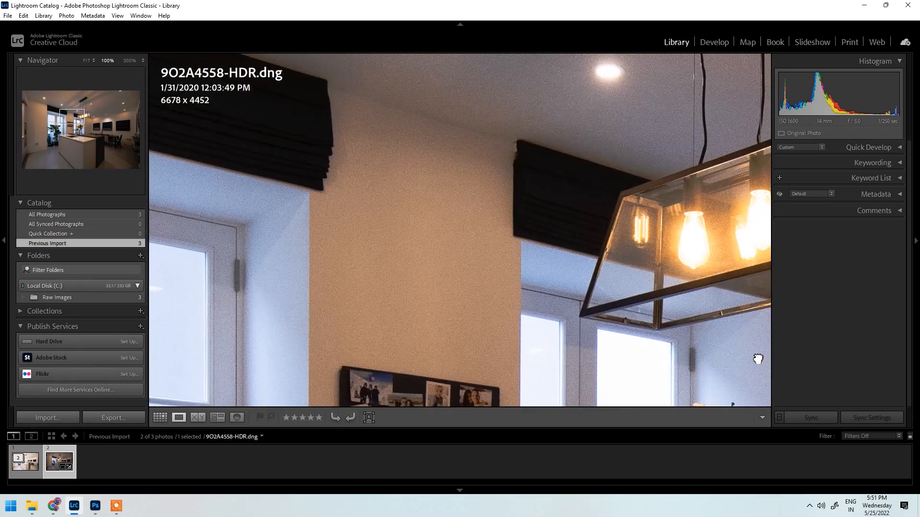
- Inspect the black window blinds and window frames at full size in the merged HDR image, and return to the whole picture
{"action": "left_click", "coordinate": [517, 287]}
{"action": "left_click", "coordinate": [325, 109]}
{"action": "left_click_drag", "start_coordinate": [324, 108], "coordinate": [454, 316]}
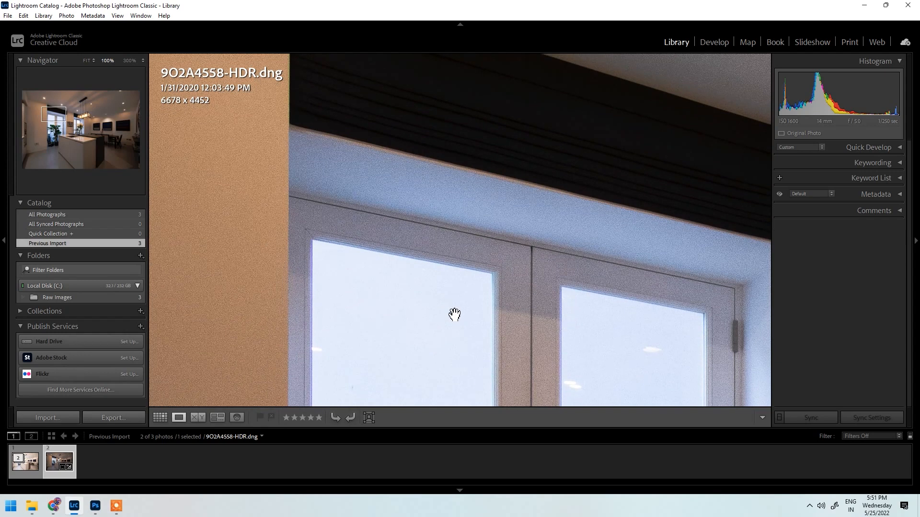
{"action": "left_click", "coordinate": [452, 314]}
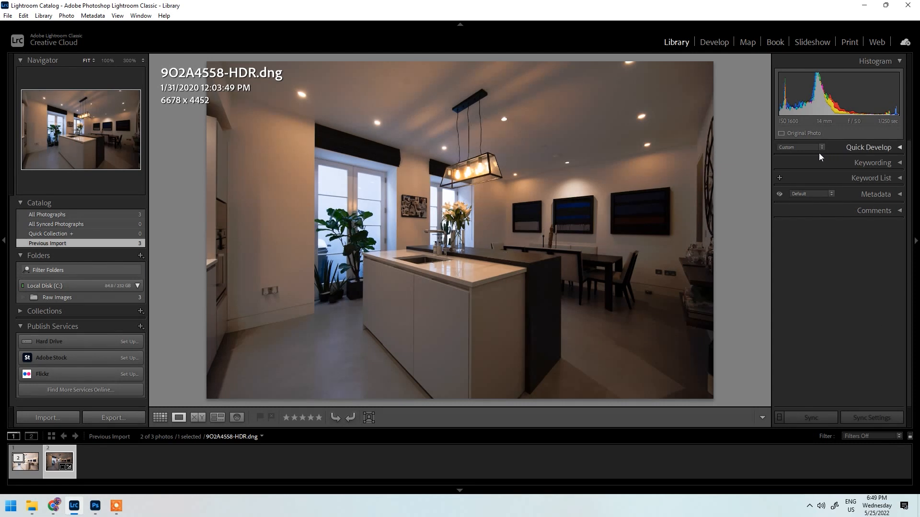
- Open the merged HDR image in the Develop module and enable Remove Chromatic Aberration and profile corrections
{"action": "left_click", "coordinate": [719, 47]}
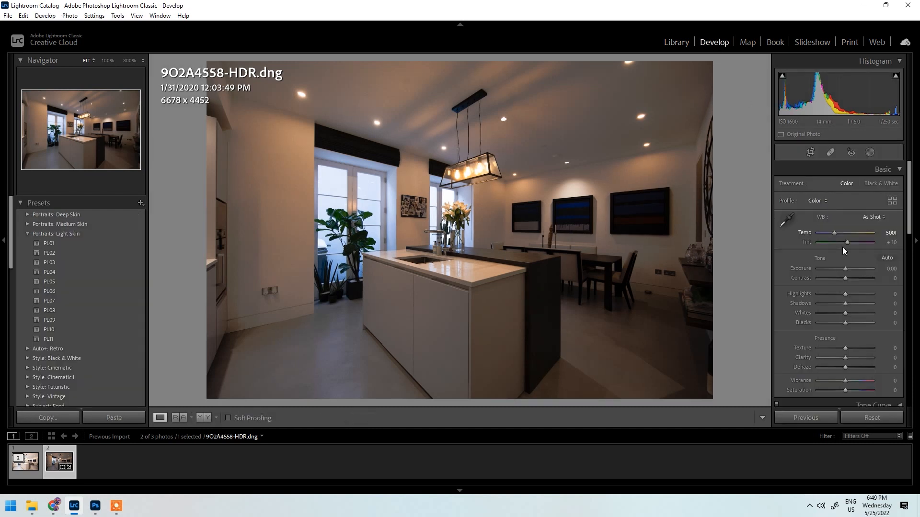
{"action": "scroll", "coordinate": [842, 250], "scroll_direction": "down", "scroll_amount": 5}
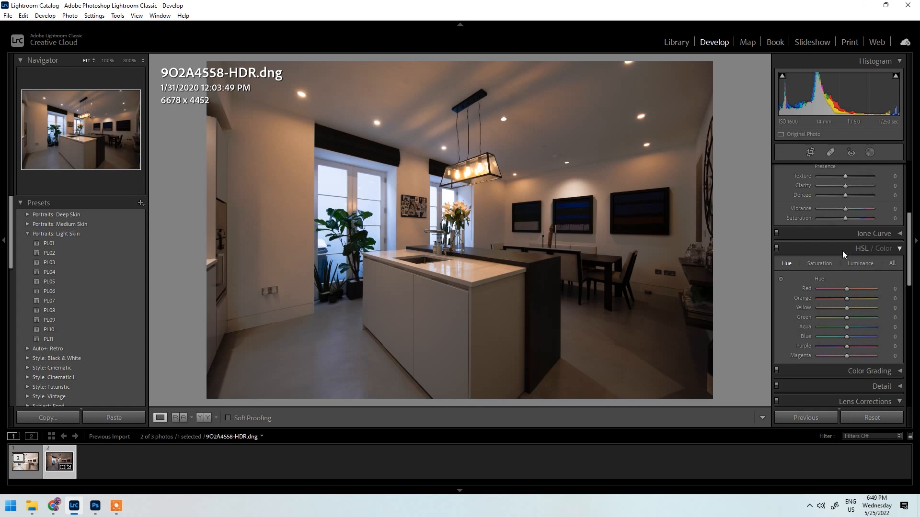
{"action": "scroll", "coordinate": [838, 251], "scroll_direction": "down", "scroll_amount": 3}
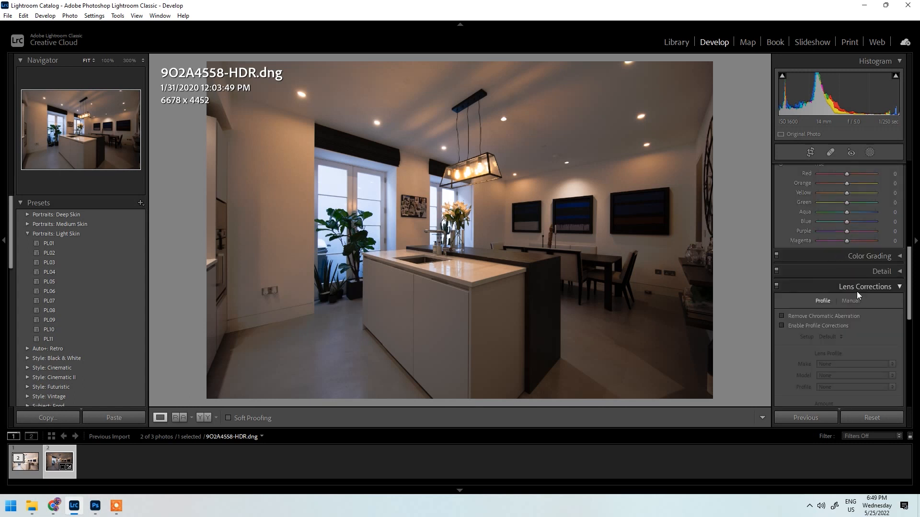
{"action": "scroll", "coordinate": [881, 287], "scroll_direction": "down", "scroll_amount": 2}
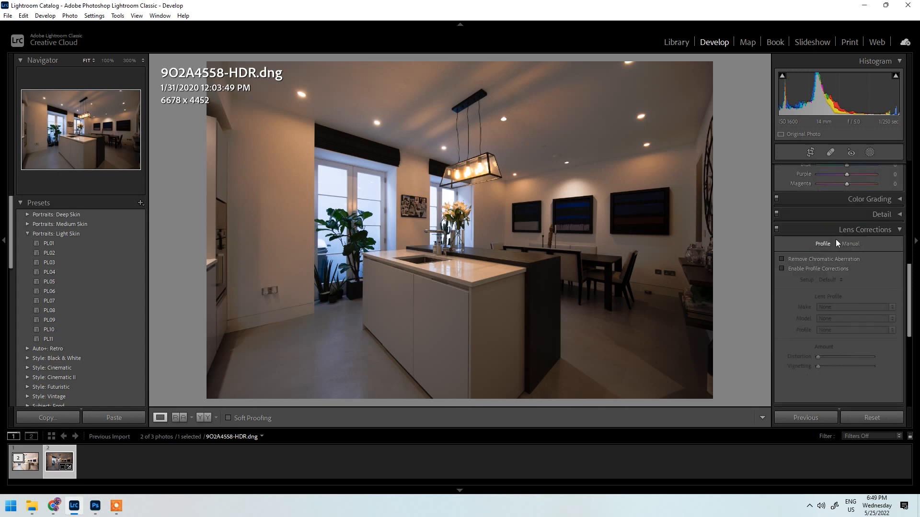
{"action": "left_click", "coordinate": [789, 257]}
{"action": "left_click", "coordinate": [792, 270]}
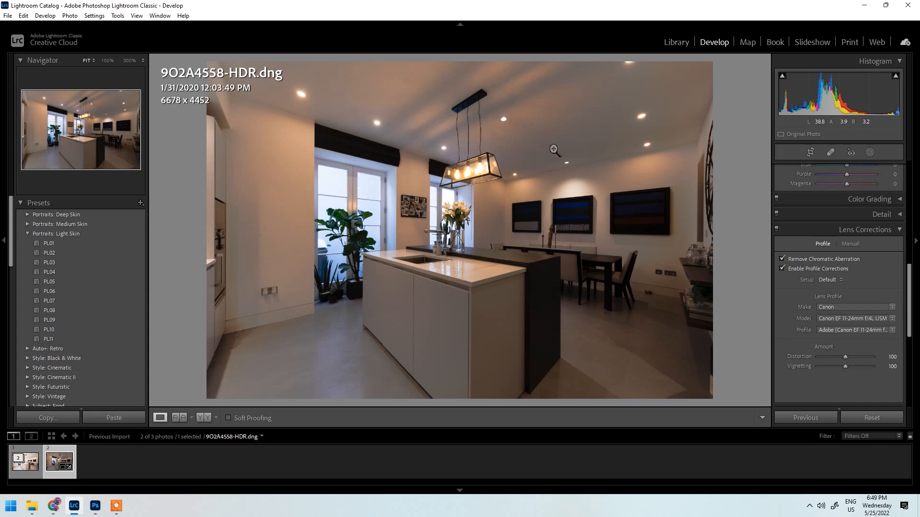
- Compare the kitchen image with and without the lens profile corrections several times, leaving them enabled
{"action": "left_click", "coordinate": [790, 269]}
{"action": "left_click", "coordinate": [790, 268]}
{"action": "left_click", "coordinate": [790, 268]}
{"action": "left_click", "coordinate": [790, 268]}
{"action": "left_click", "coordinate": [789, 268]}
{"action": "left_click", "coordinate": [789, 269]}
{"action": "left_click", "coordinate": [789, 268]}
{"action": "left_click", "coordinate": [789, 268]}
{"action": "left_click", "coordinate": [797, 269]}
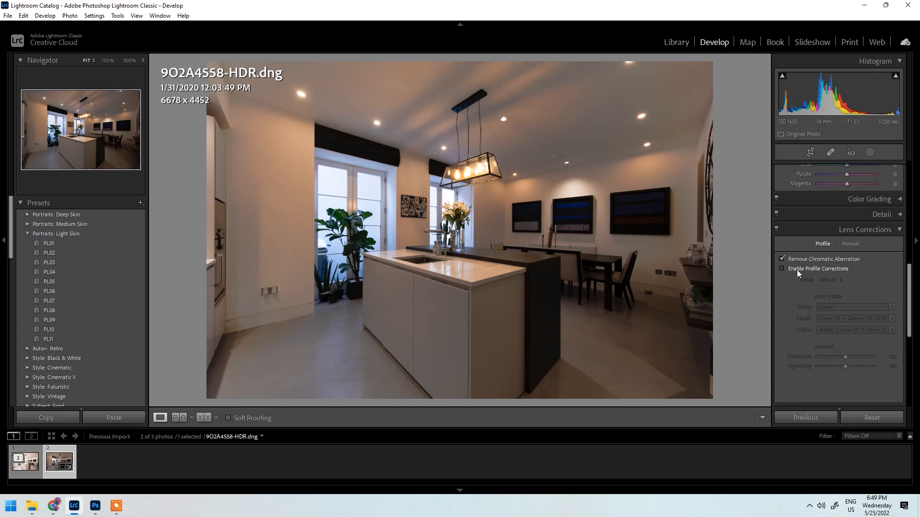
{"action": "left_click", "coordinate": [797, 269]}
{"action": "left_click", "coordinate": [797, 269]}
{"action": "left_click", "coordinate": [797, 269]}
{"action": "left_click", "coordinate": [797, 269]}
{"action": "left_click", "coordinate": [797, 269]}
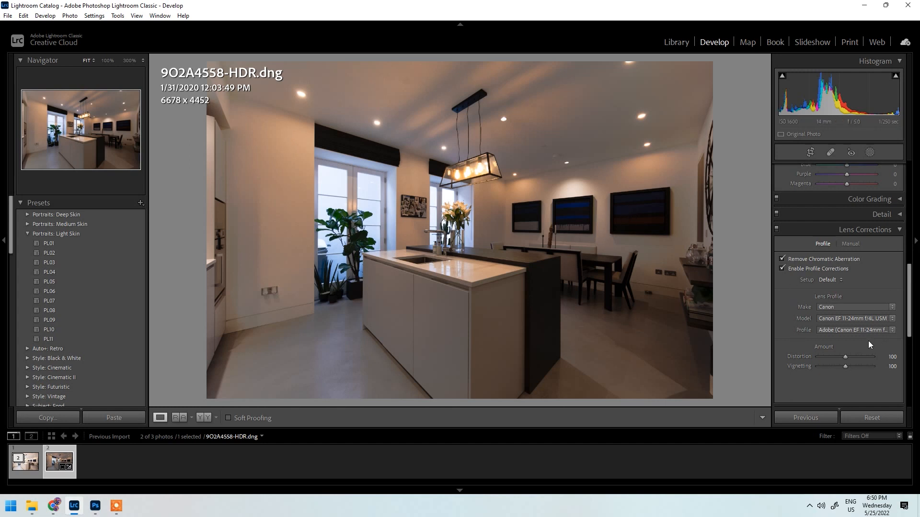
- Try a lens profile vignetting amount of 105 and return it to 100
{"action": "scroll", "coordinate": [803, 340], "scroll_direction": "down", "scroll_amount": 2}
{"action": "mouse_move", "coordinate": [842, 309]}
{"action": "left_mouse_down"}
{"action": "mouse_move", "coordinate": [832, 308]}
{"action": "mouse_move", "coordinate": [844, 308]}
{"action": "left_mouse_up"}
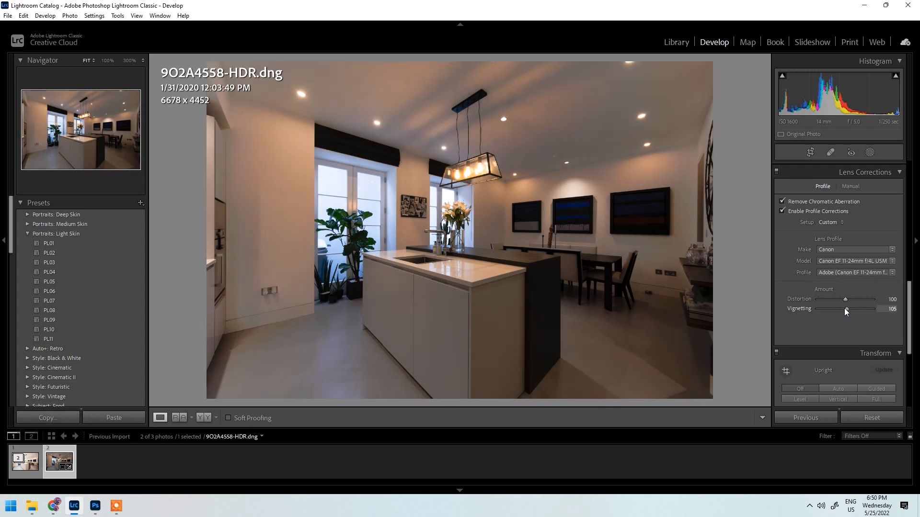
{"action": "left_click", "coordinate": [892, 308]}
{"action": "type", "text": "100"}
{"action": "key", "text": "Return"}
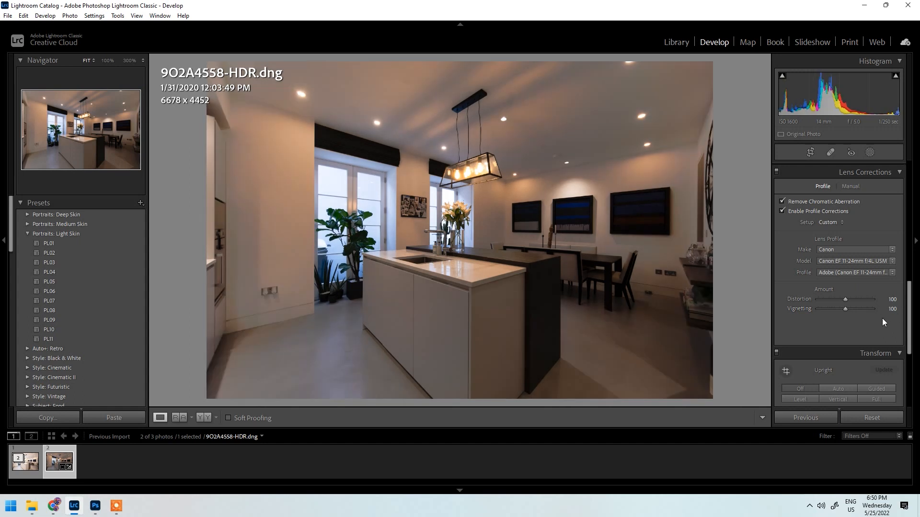
- Try the Auto Upright perspective correction, turn Upright off again, and enable Constrain Crop
{"action": "scroll", "coordinate": [836, 326], "scroll_direction": "down", "scroll_amount": 4}
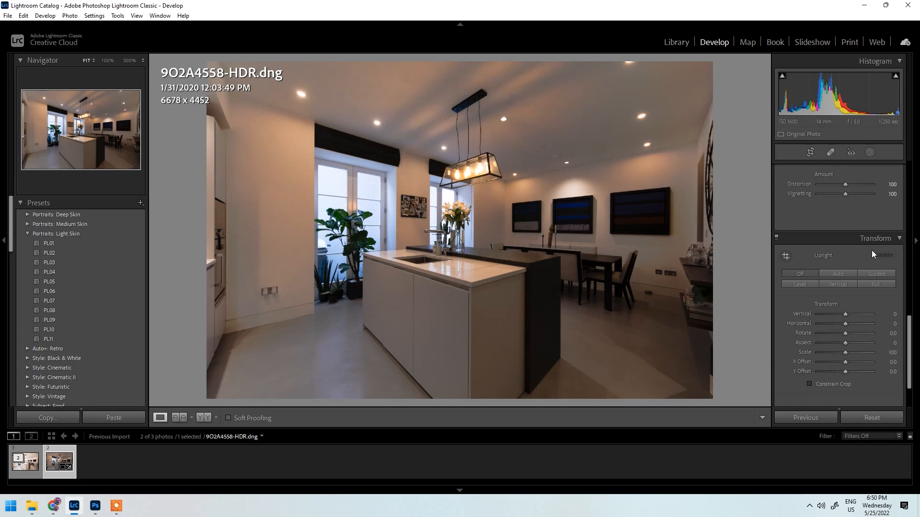
{"action": "left_click", "coordinate": [840, 277]}
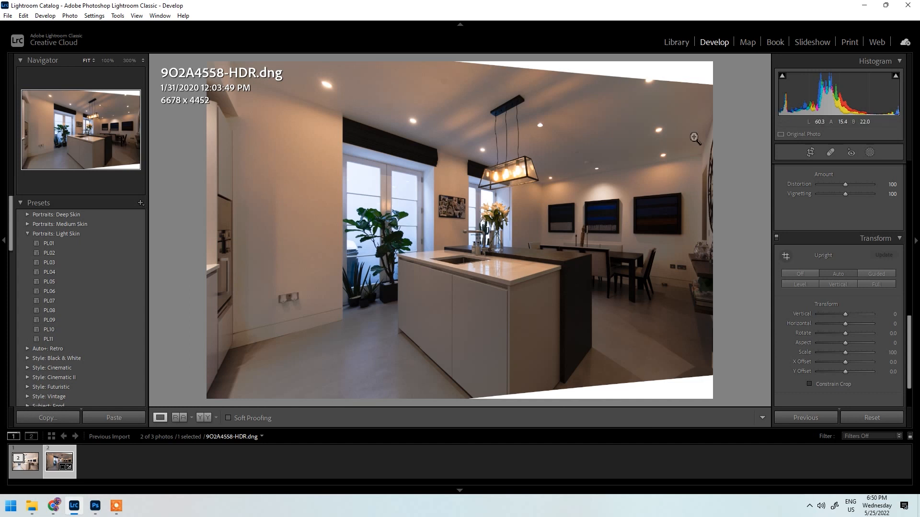
{"action": "left_click", "coordinate": [803, 271]}
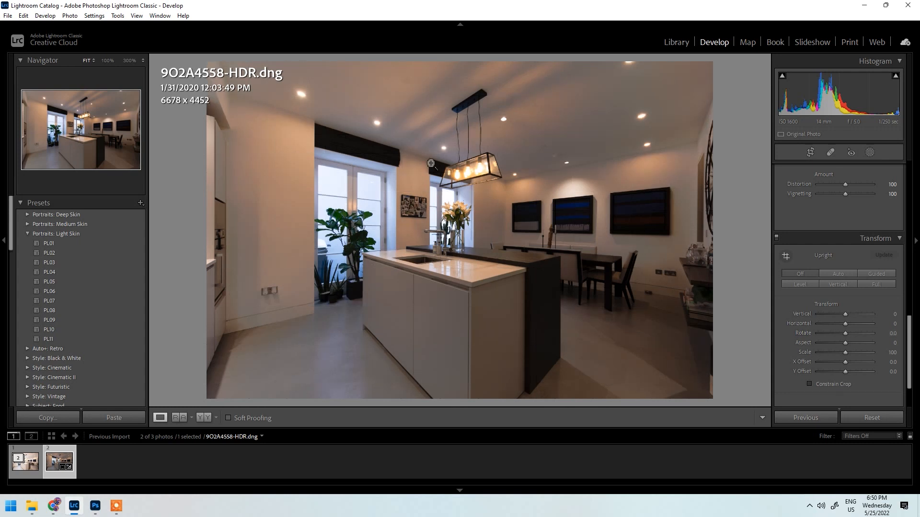
{"action": "left_click", "coordinate": [815, 383]}
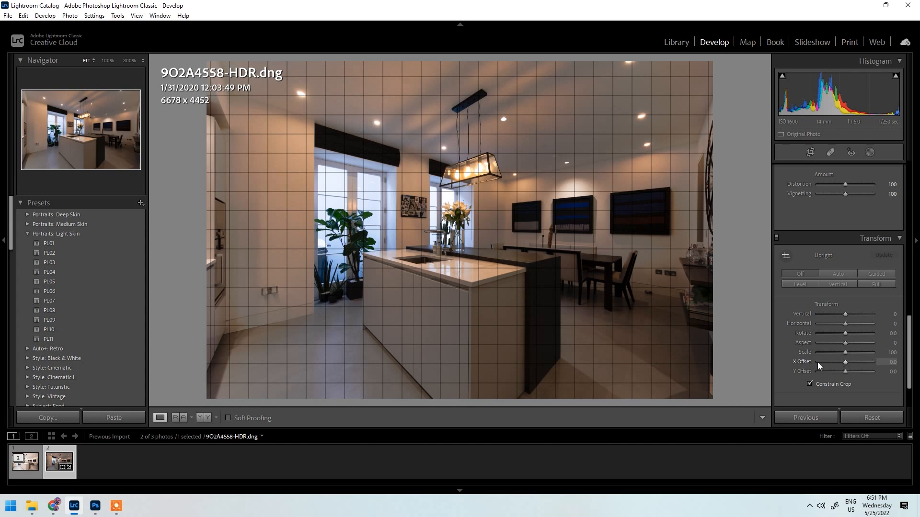
- Set Exposure to +0.35, Shadows to +49 and Blacks to +21, and check the dining wall pictures up close
{"action": "scroll", "coordinate": [814, 358], "scroll_direction": "up", "scroll_amount": 5}
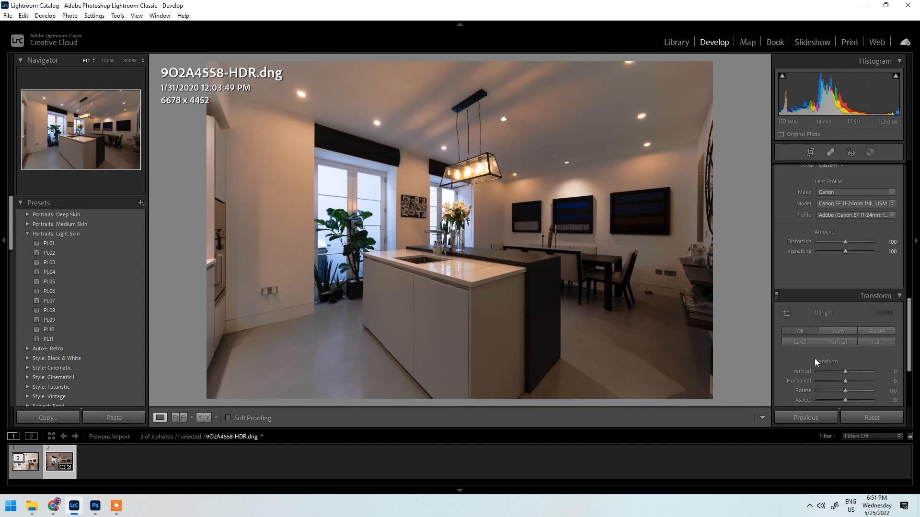
{"action": "scroll", "coordinate": [815, 359], "scroll_direction": "up", "scroll_amount": 10}
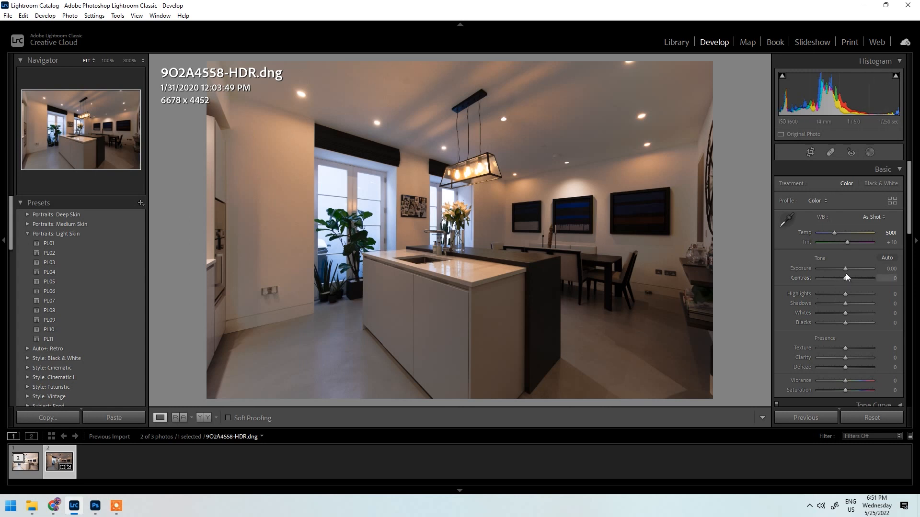
{"action": "left_click_drag", "start_coordinate": [844, 277], "coordinate": [845, 278]}
{"action": "double_click", "coordinate": [845, 278]}
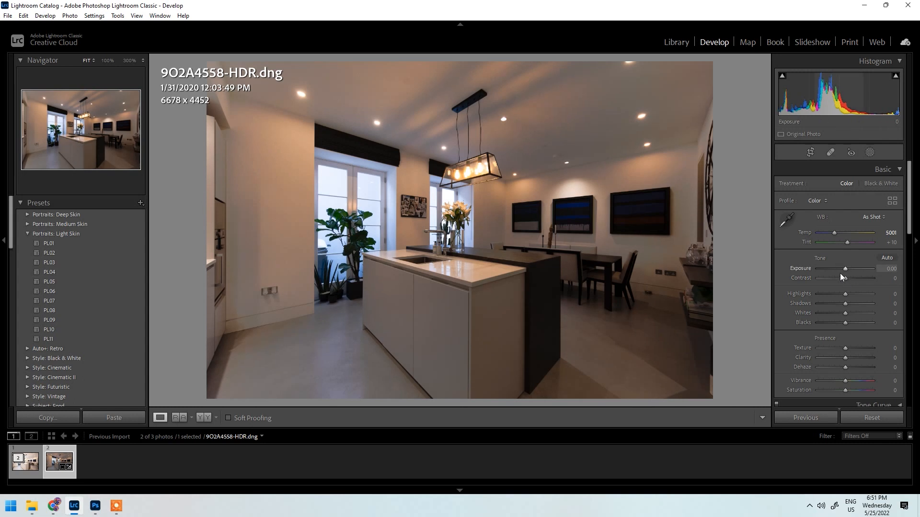
{"action": "left_click_drag", "start_coordinate": [843, 267], "coordinate": [846, 266]}
{"action": "double_click", "coordinate": [846, 268]}
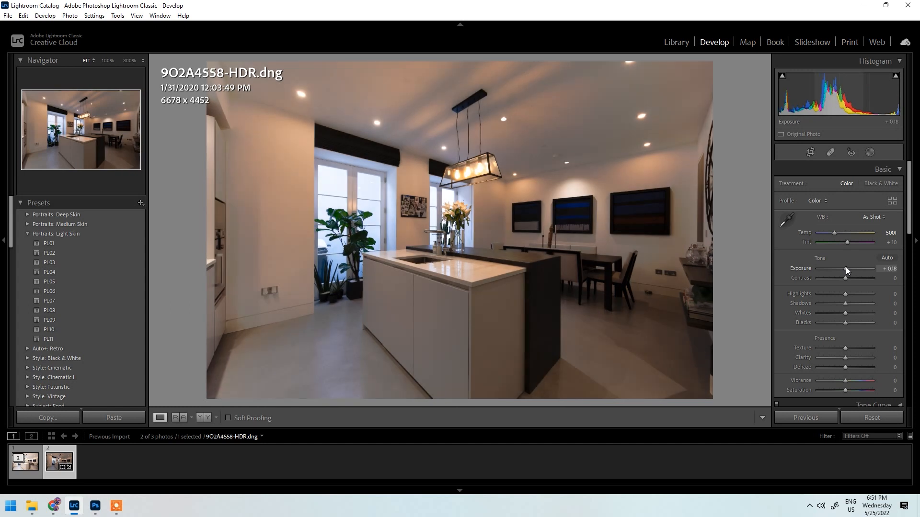
{"action": "mouse_move", "coordinate": [846, 303]}
{"action": "left_mouse_down"}
{"action": "mouse_move", "coordinate": [847, 323]}
{"action": "mouse_move", "coordinate": [862, 323]}
{"action": "mouse_move", "coordinate": [838, 323]}
{"action": "mouse_move", "coordinate": [852, 307]}
{"action": "mouse_move", "coordinate": [847, 322]}
{"action": "mouse_move", "coordinate": [856, 322]}
{"action": "mouse_move", "coordinate": [859, 302]}
{"action": "left_mouse_up"}
{"action": "left_click", "coordinate": [688, 228]}
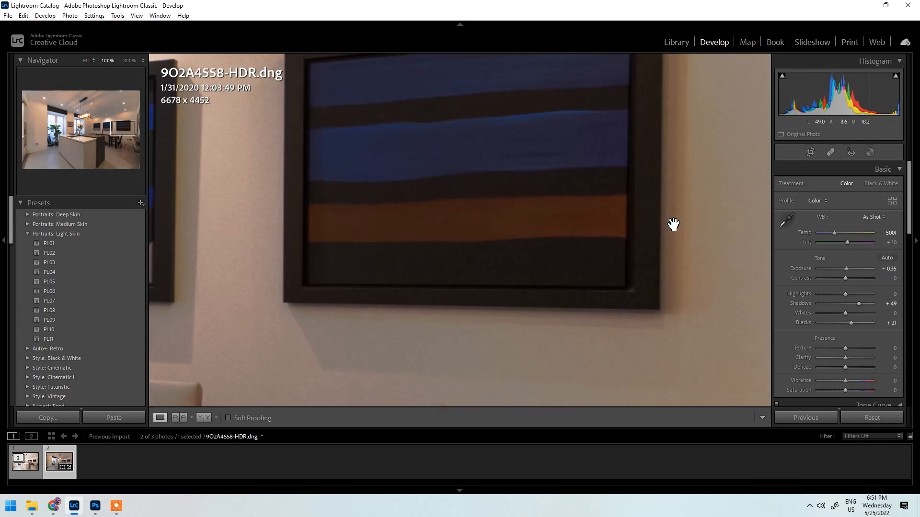
{"action": "left_click", "coordinate": [671, 221]}
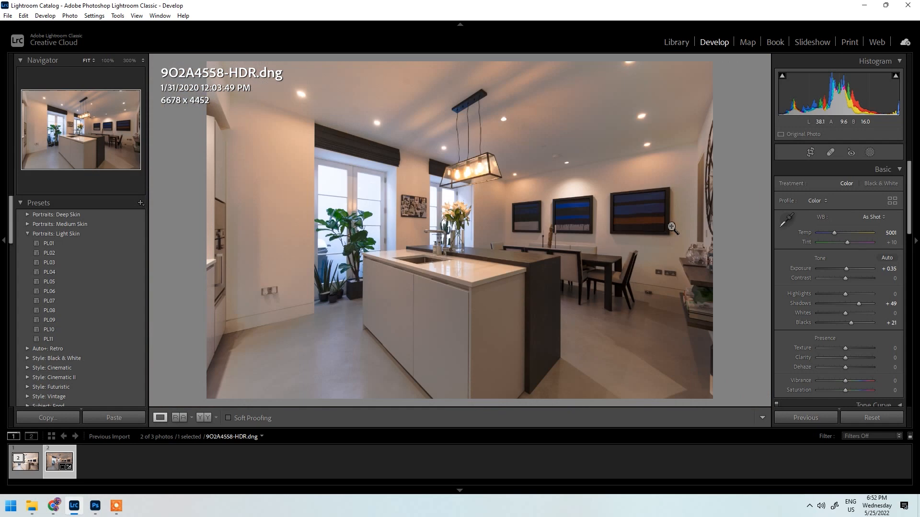
- Set Shadows to +58, Blacks to +53 and Highlights to -51, testing the highlight recovery up close on the lit dining wall
{"action": "left_click", "coordinate": [858, 322]}
{"action": "left_click_drag", "start_coordinate": [858, 322], "coordinate": [806, 295]}
{"action": "left_click", "coordinate": [607, 178]}
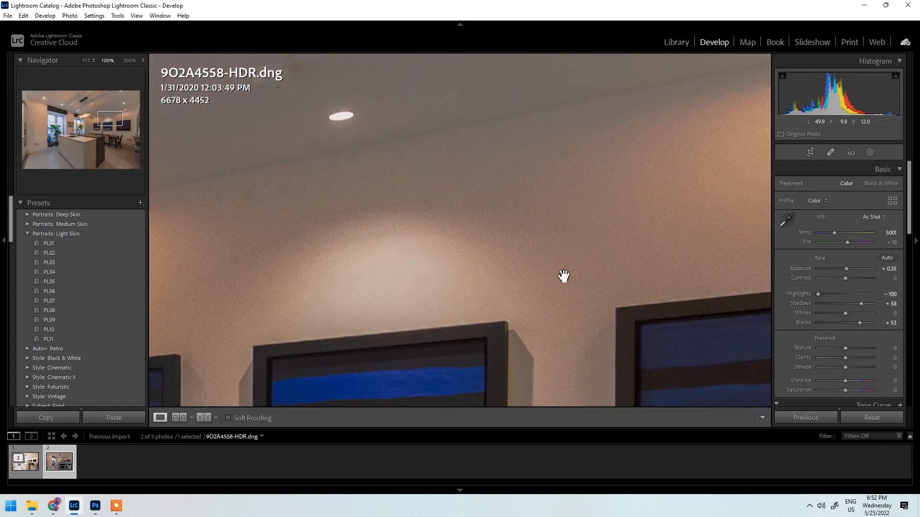
{"action": "double_click", "coordinate": [820, 293]}
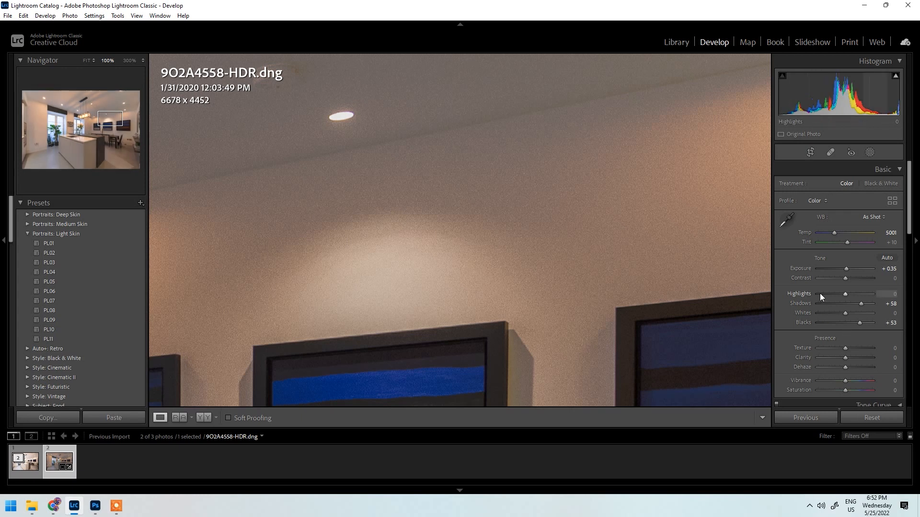
{"action": "mouse_move", "coordinate": [841, 293]}
{"action": "left_mouse_down"}
{"action": "mouse_move", "coordinate": [818, 291]}
{"action": "mouse_move", "coordinate": [854, 290]}
{"action": "mouse_move", "coordinate": [804, 289]}
{"action": "mouse_move", "coordinate": [831, 295]}
{"action": "left_mouse_up"}
{"action": "left_click", "coordinate": [595, 216]}
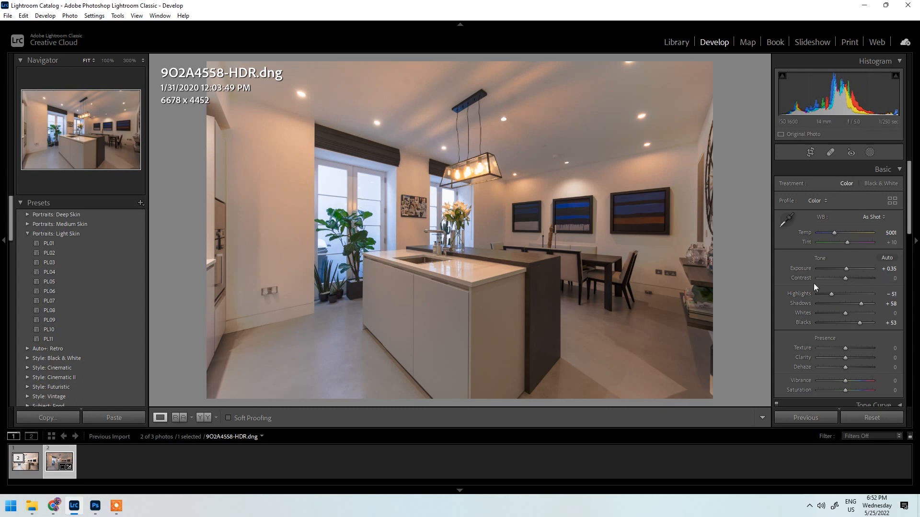
- Raise Shadows to +79, Blacks to +75 and Contrast to +14 for the whole image
{"action": "mouse_move", "coordinate": [858, 323]}
{"action": "left_mouse_down"}
{"action": "mouse_move", "coordinate": [863, 304]}
{"action": "mouse_move", "coordinate": [863, 322]}
{"action": "left_mouse_up"}
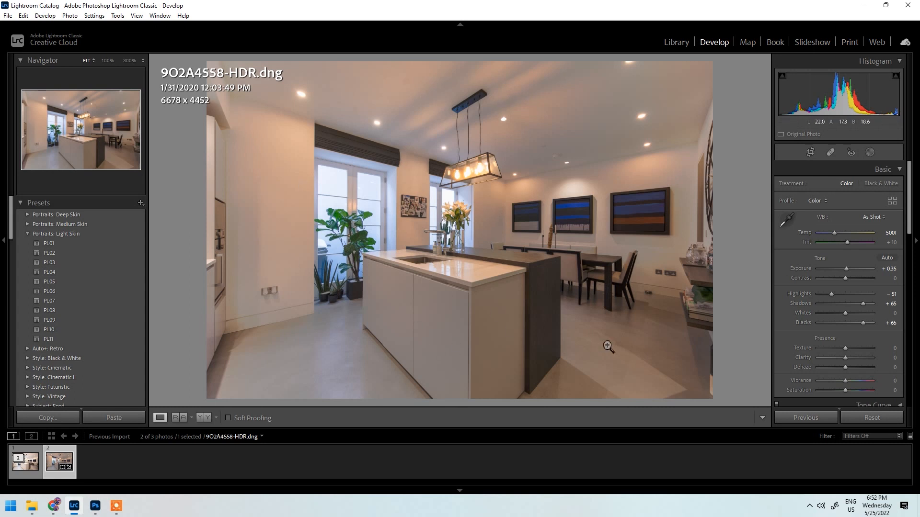
{"action": "left_click_drag", "start_coordinate": [846, 278], "coordinate": [850, 278]}
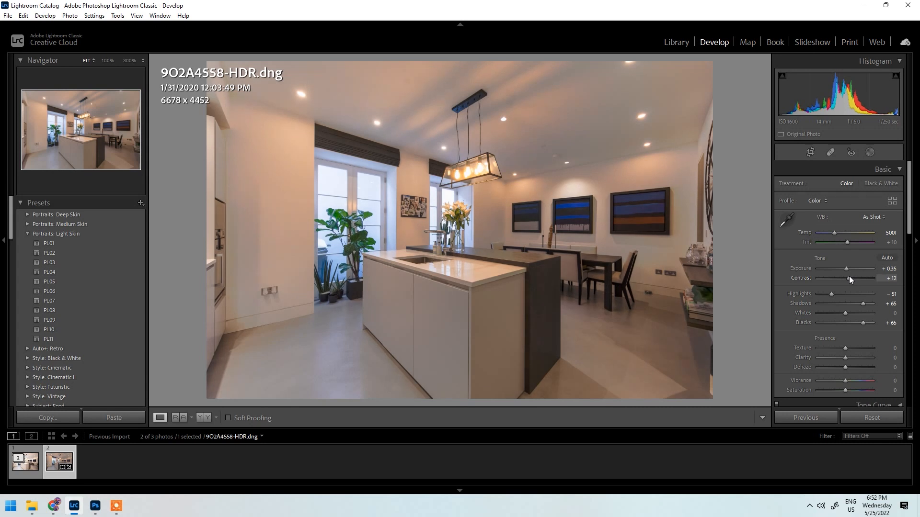
{"action": "mouse_move", "coordinate": [869, 303]}
{"action": "left_mouse_down"}
{"action": "mouse_move", "coordinate": [861, 324]}
{"action": "mouse_move", "coordinate": [865, 304]}
{"action": "left_mouse_up"}
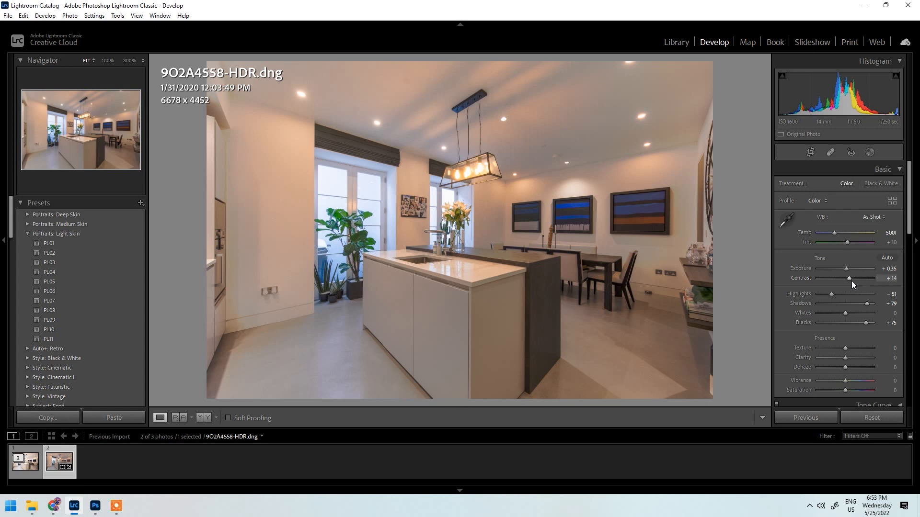
- Compare the kitchen image before and after the tone edits side by side, including close-up details, and return to the single view
{"action": "key", "text": "y"}
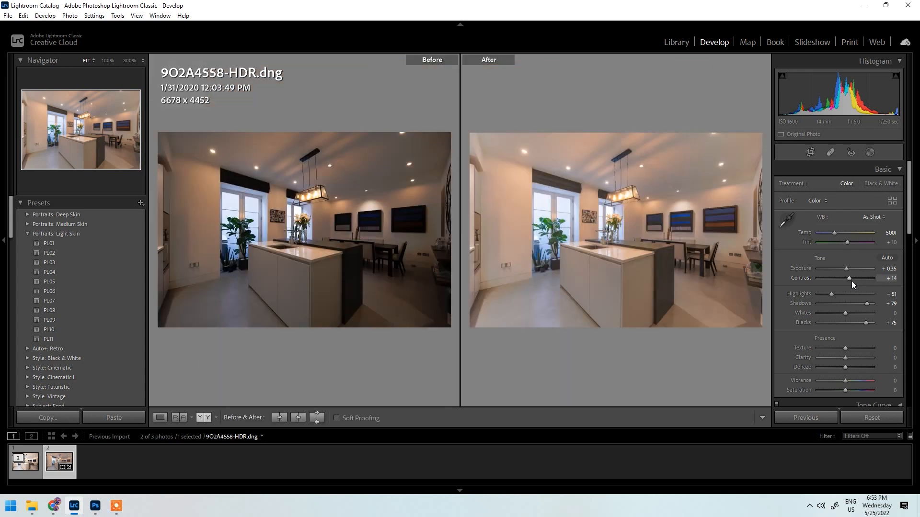
{"action": "left_click", "coordinate": [669, 226]}
{"action": "left_click_drag", "start_coordinate": [610, 279], "coordinate": [691, 319]}
{"action": "left_click_drag", "start_coordinate": [628, 213], "coordinate": [655, 230]}
{"action": "left_click", "coordinate": [653, 228]}
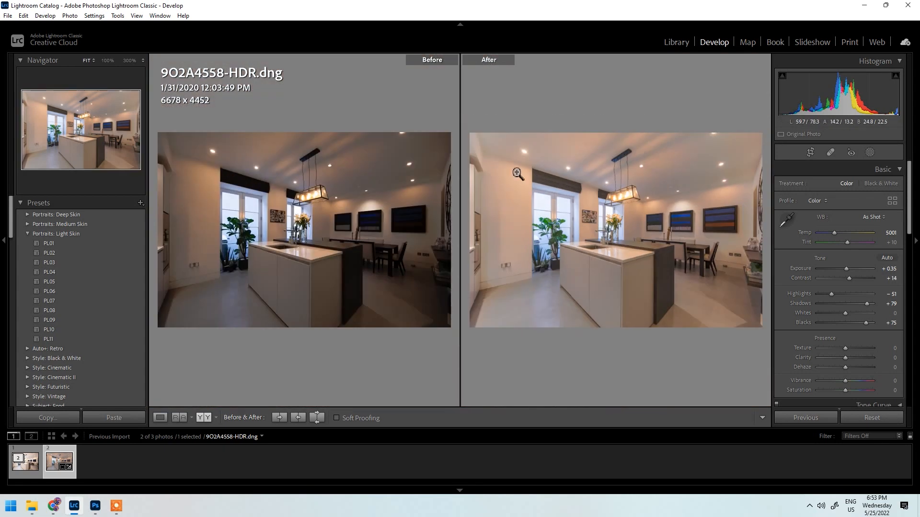
{"action": "left_click", "coordinate": [737, 247]}
{"action": "left_click", "coordinate": [720, 336]}
{"action": "key", "text": "y"}
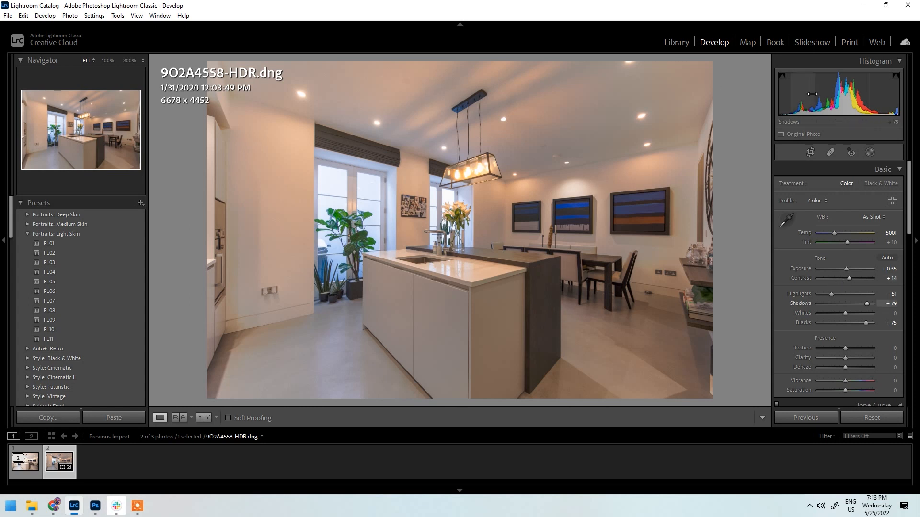
- Add a brush mask with Exposure 0.64, paint it across the kitchen ceiling, and set the brush size to 44
{"action": "left_click", "coordinate": [869, 153]}
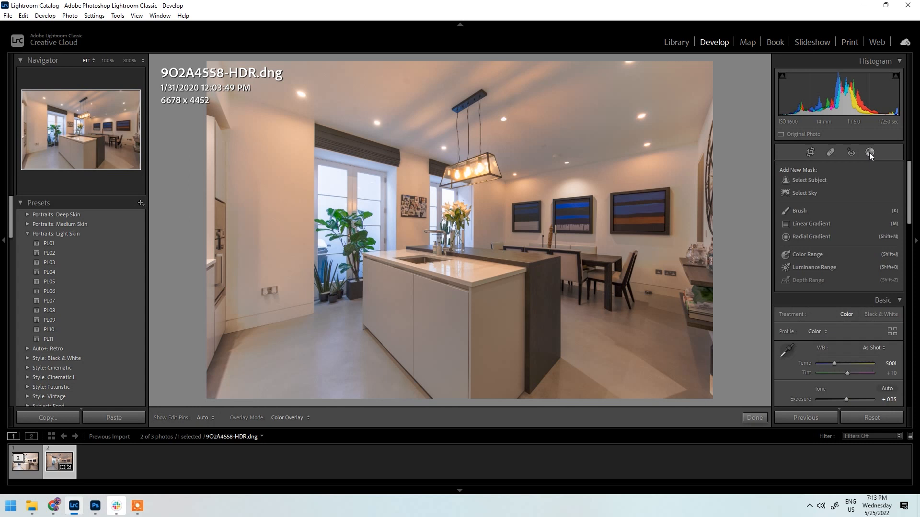
{"action": "left_click", "coordinate": [799, 211]}
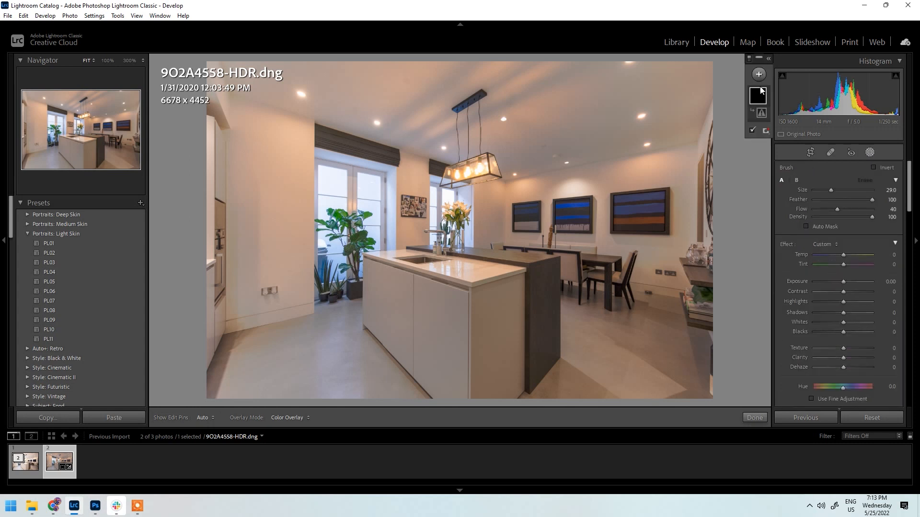
{"action": "left_click_drag", "start_coordinate": [842, 284], "coordinate": [847, 282]}
{"action": "scroll", "coordinate": [221, 110], "scroll_direction": "up", "scroll_amount": 5}
{"action": "mouse_move", "coordinate": [275, 74]}
{"action": "left_mouse_down"}
{"action": "mouse_move", "coordinate": [736, 55]}
{"action": "mouse_move", "coordinate": [484, 60]}
{"action": "mouse_move", "coordinate": [541, 29]}
{"action": "left_mouse_up"}
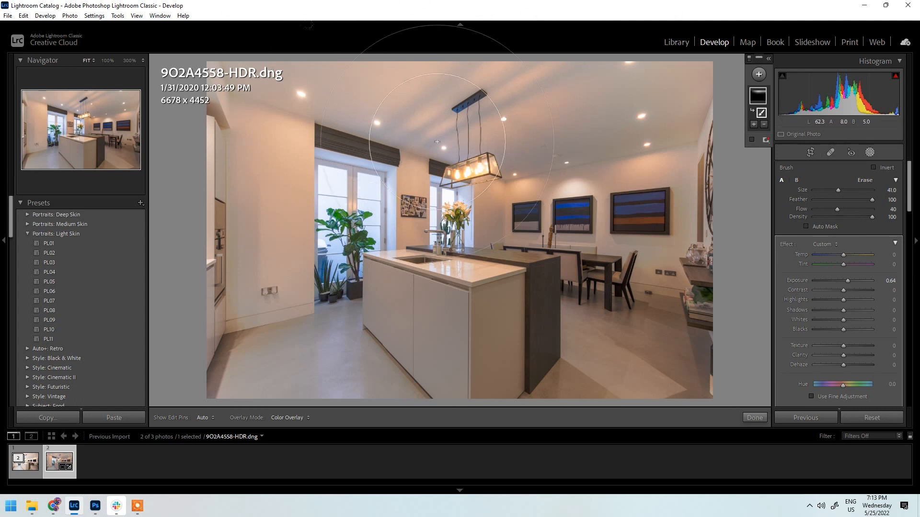
{"action": "scroll", "coordinate": [393, 110], "scroll_direction": "up", "scroll_amount": 1}
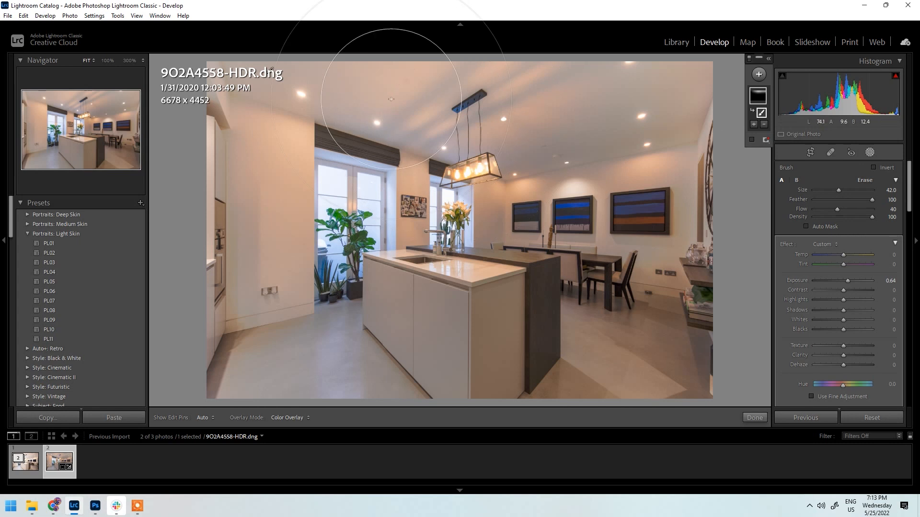
{"action": "scroll", "coordinate": [394, 103], "scroll_direction": "up", "scroll_amount": 2}
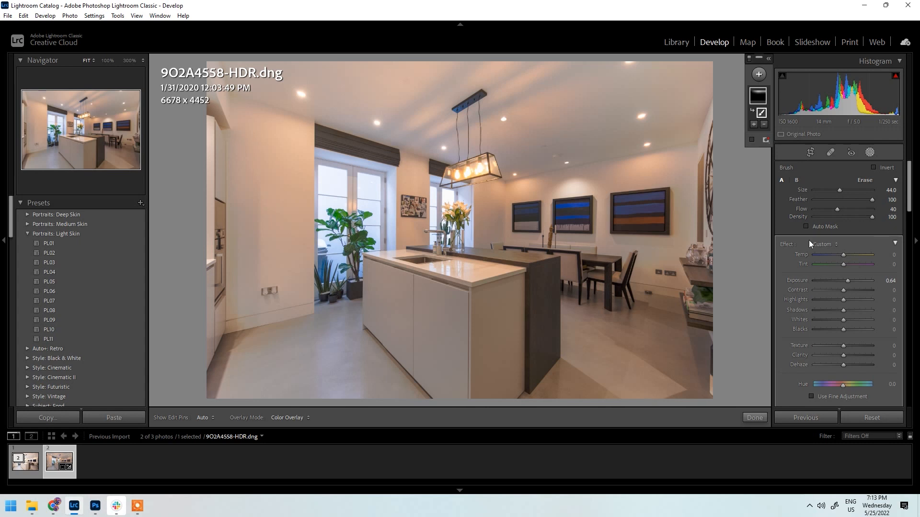
- Set the brush size to 43, hide the edit pins and finish the ceiling brush mask
{"action": "scroll", "coordinate": [235, 178], "scroll_direction": "down", "scroll_amount": 1}
{"action": "key", "text": "h"}
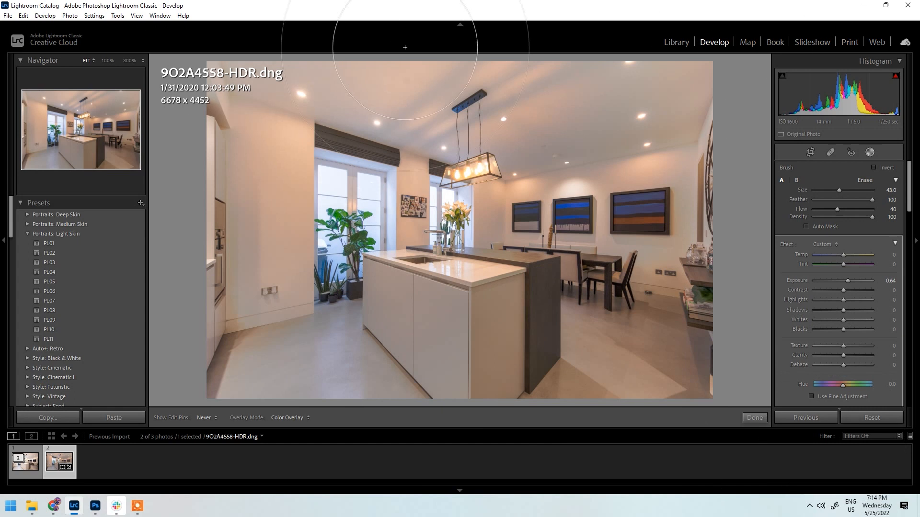
{"action": "left_click", "coordinate": [759, 418]}
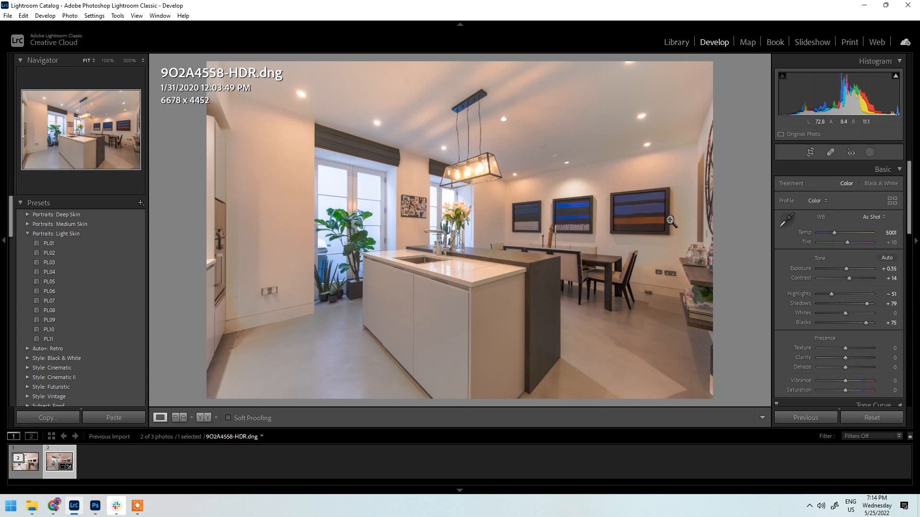
- Neutralize the white balance by sampling the ceiling above the dining area at Temp 4450, and set Tint to -6
{"action": "left_click", "coordinate": [789, 219]}
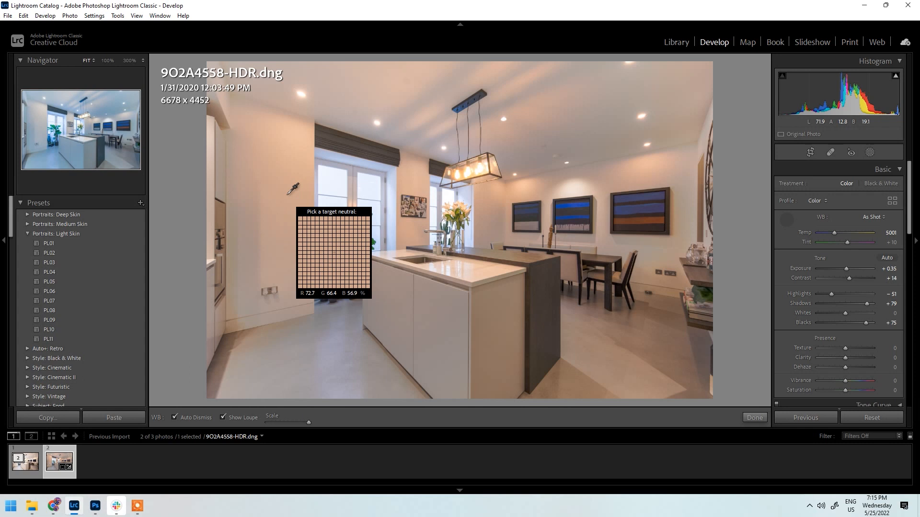
{"action": "left_click", "coordinate": [530, 153]}
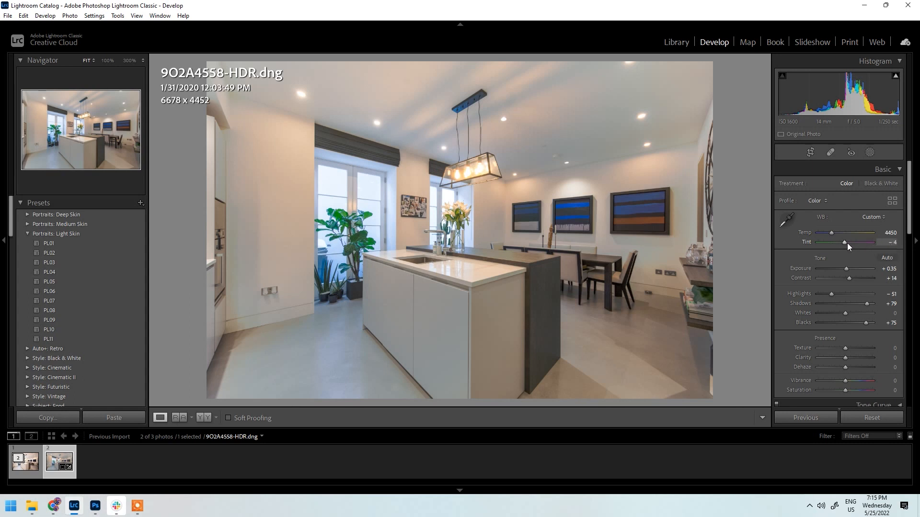
{"action": "left_click", "coordinate": [890, 243]}
- Compare the white-balanced kitchen with the original side by side, inspecting the ceiling and pendant lamp up close, and return to the single view
{"action": "key", "text": "y"}
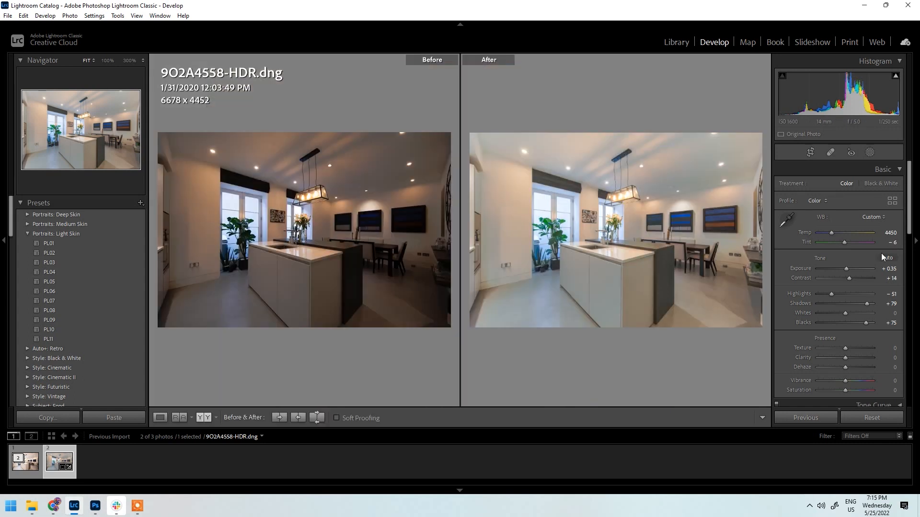
{"action": "left_click", "coordinate": [684, 187]}
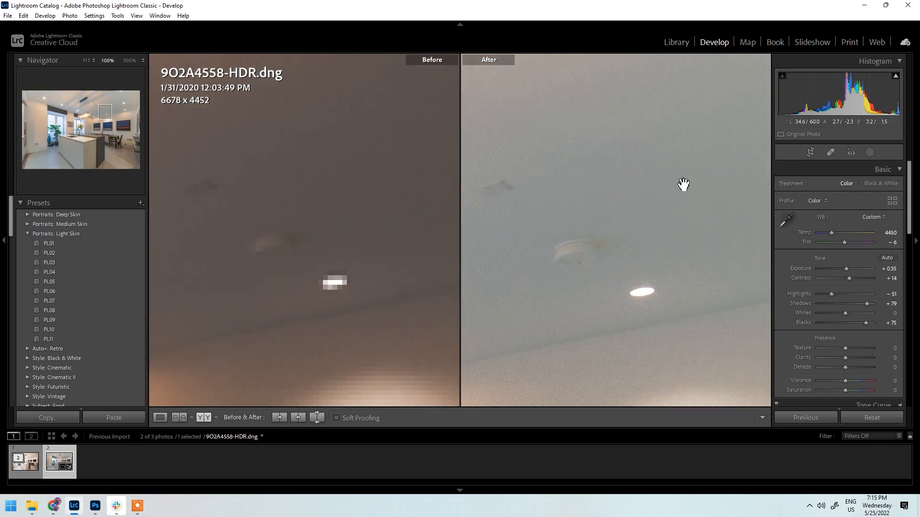
{"action": "left_click_drag", "start_coordinate": [297, 355], "coordinate": [597, 223]}
{"action": "left_click_drag", "start_coordinate": [373, 259], "coordinate": [626, 213]}
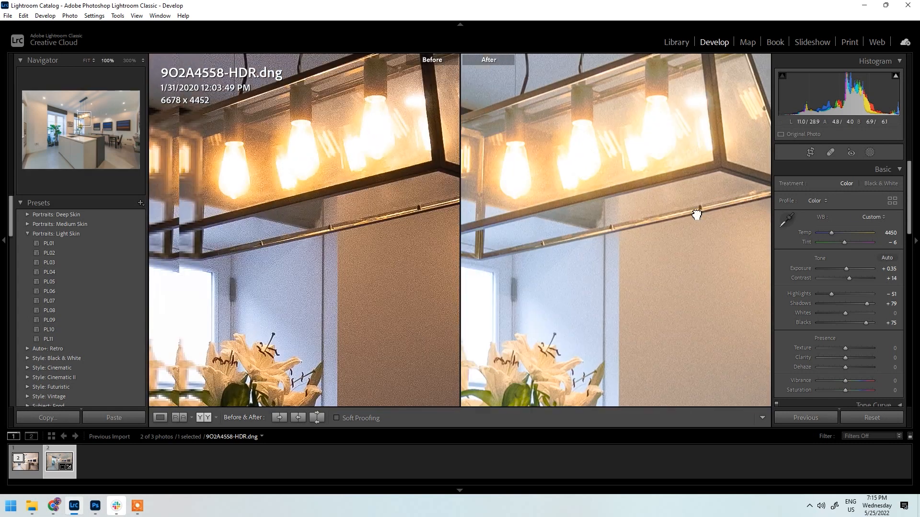
{"action": "left_click_drag", "start_coordinate": [469, 206], "coordinate": [870, 312]}
{"action": "left_click_drag", "start_coordinate": [390, 167], "coordinate": [649, 281]}
{"action": "left_click_drag", "start_coordinate": [534, 403], "coordinate": [766, 268]}
{"action": "left_click_drag", "start_coordinate": [491, 155], "coordinate": [671, 424]}
{"action": "left_click_drag", "start_coordinate": [436, 335], "coordinate": [569, 188]}
{"action": "left_click", "coordinate": [568, 207]}
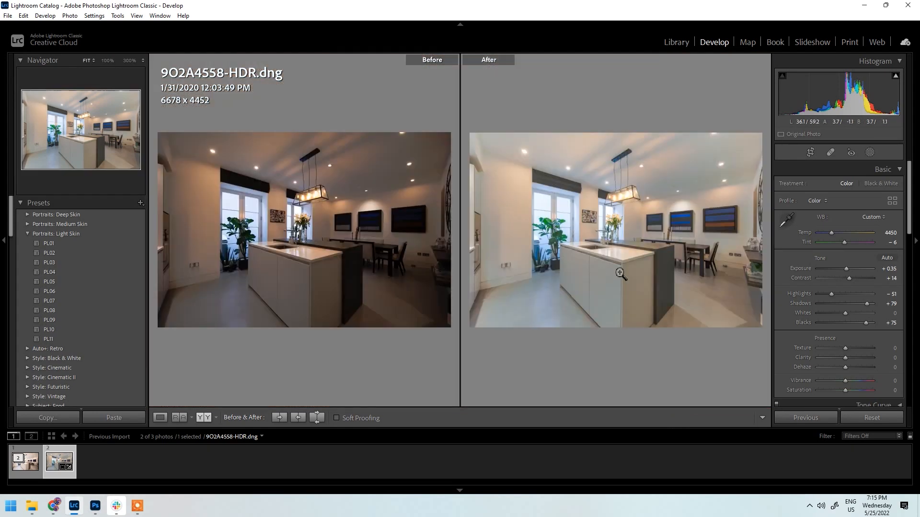
{"action": "key", "text": "y"}
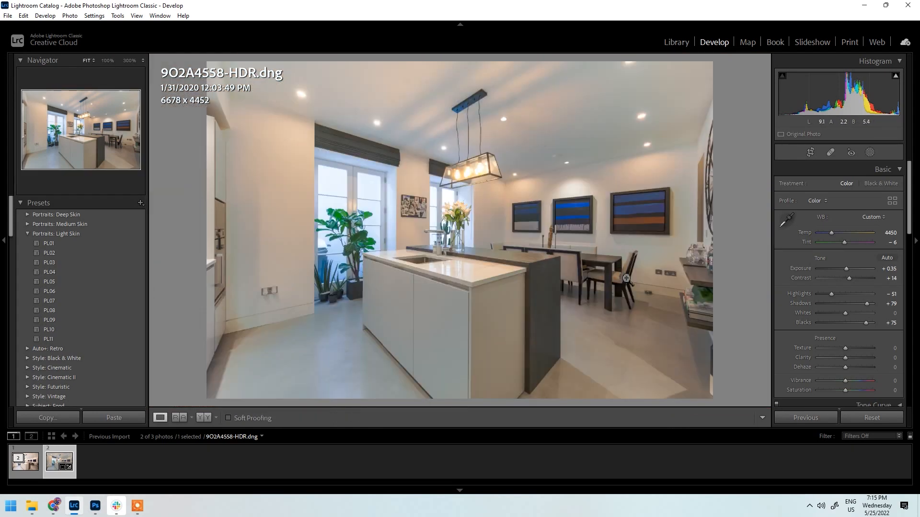
- Lower Vibrance to -21 for the whole image
{"action": "scroll", "coordinate": [842, 268], "scroll_direction": "down", "scroll_amount": 3}
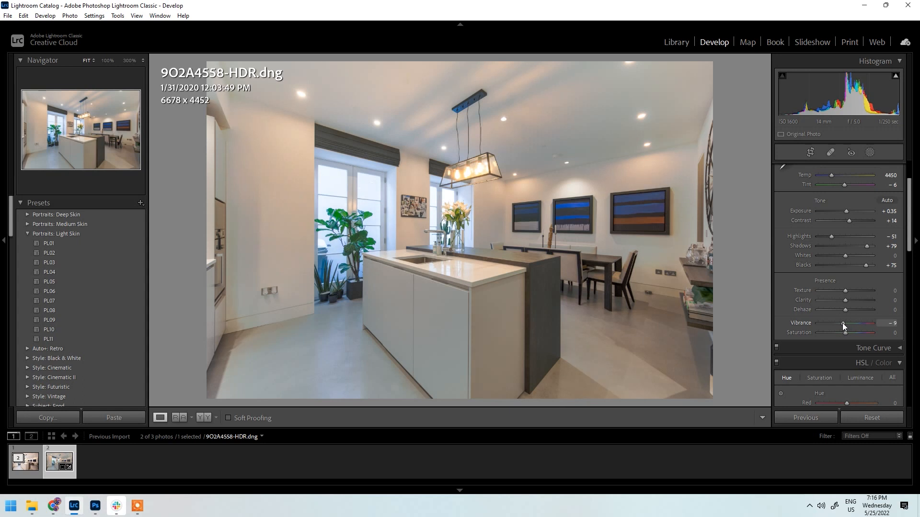
{"action": "left_click_drag", "start_coordinate": [842, 322], "coordinate": [842, 323]}
{"action": "left_click_drag", "start_coordinate": [842, 323], "coordinate": [841, 323]}
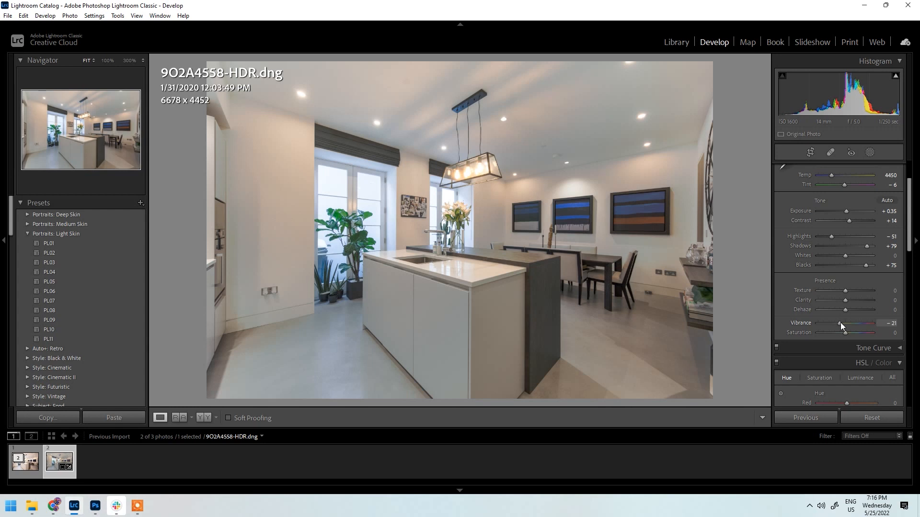
- Compare the reduced vibrance with the original side by side, examining the wall, blinds and photo board up close, and return to the single view
{"action": "key", "text": "y"}
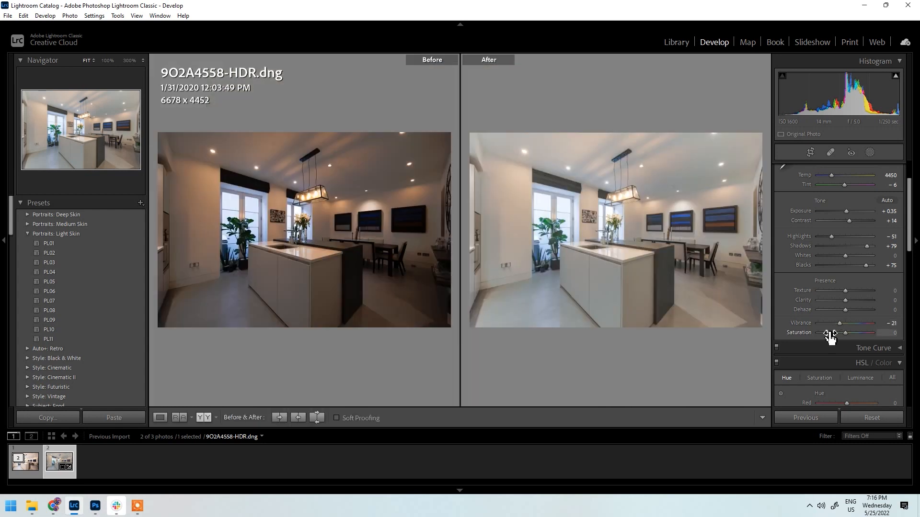
{"action": "left_click", "coordinate": [516, 217]}
{"action": "left_click_drag", "start_coordinate": [510, 215], "coordinate": [623, 180]}
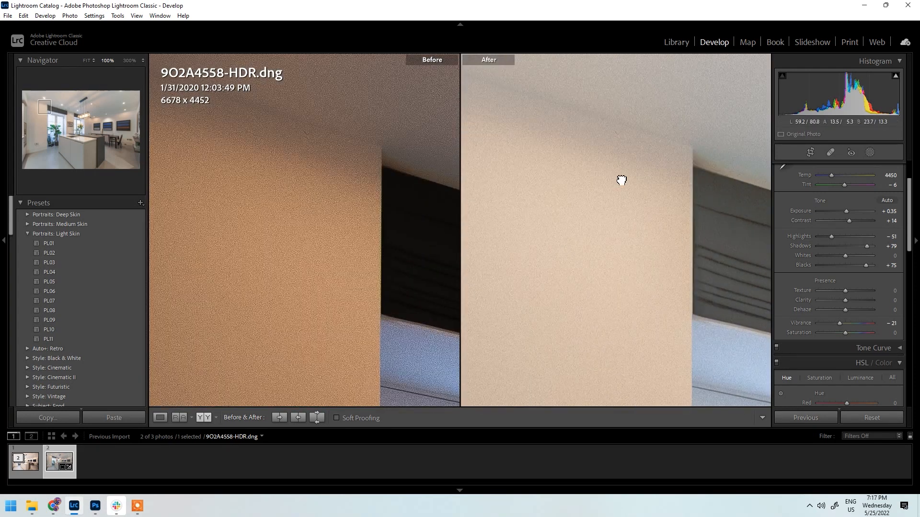
{"action": "left_click", "coordinate": [623, 183]}
{"action": "left_click", "coordinate": [726, 238]}
{"action": "left_click", "coordinate": [612, 203]}
{"action": "left_click", "coordinate": [618, 168]}
{"action": "left_click_drag", "start_coordinate": [611, 170], "coordinate": [690, 105]}
{"action": "left_click_drag", "start_coordinate": [568, 245], "coordinate": [642, 187]}
{"action": "left_click", "coordinate": [642, 187]}
{"action": "left_click", "coordinate": [581, 220]}
{"action": "left_click", "coordinate": [581, 221]}
{"action": "left_click", "coordinate": [581, 220]}
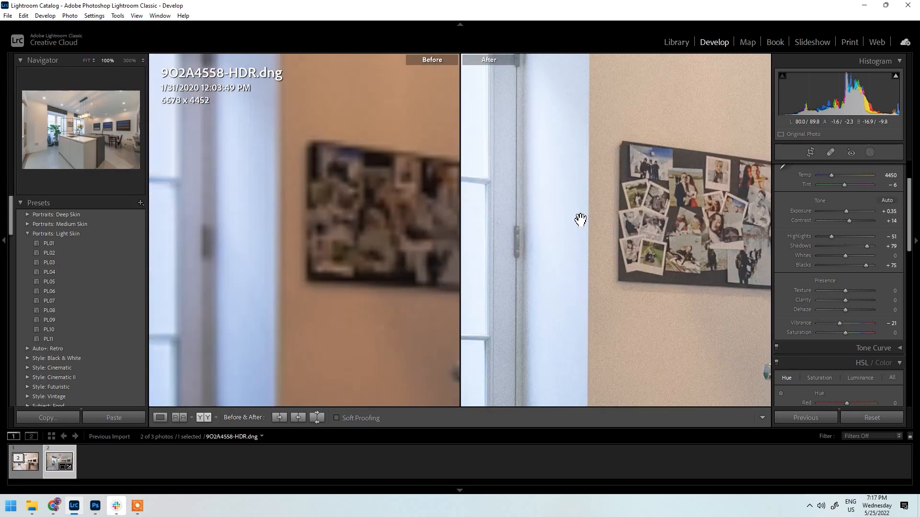
{"action": "left_click", "coordinate": [581, 220]}
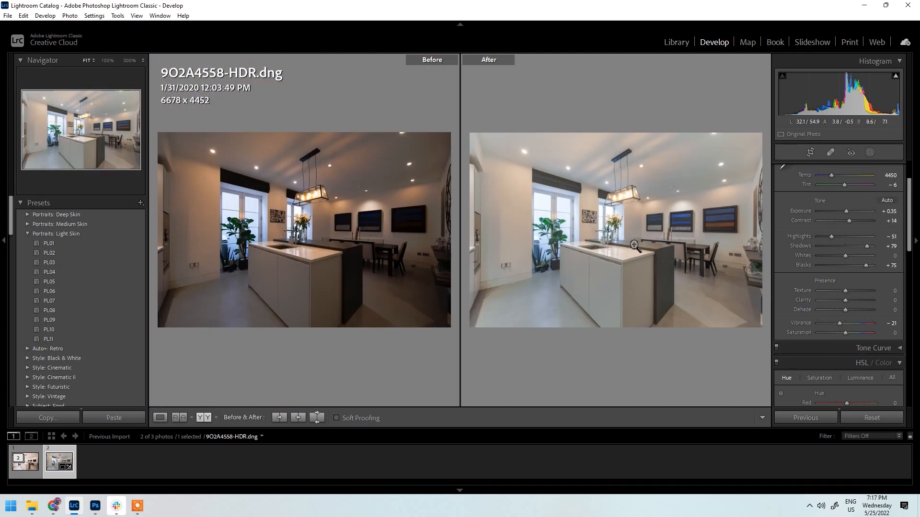
{"action": "key", "text": "y"}
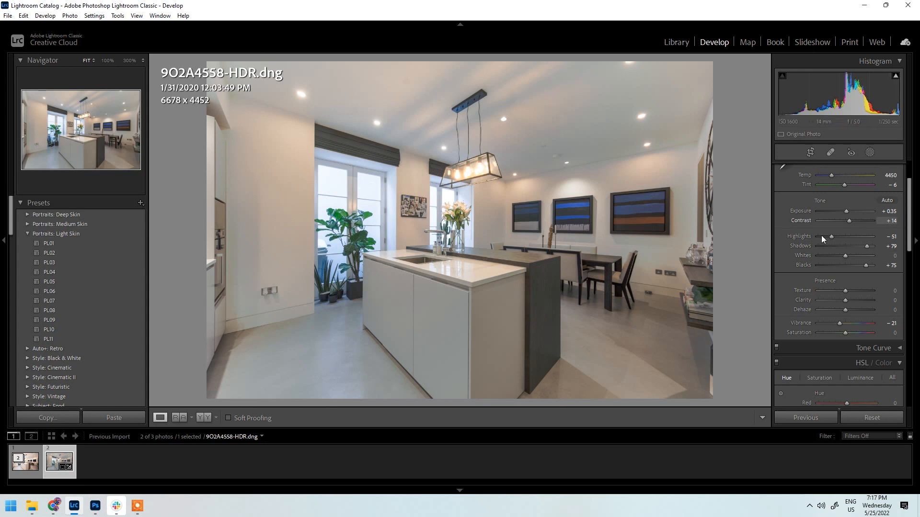
- Add a brush mask with Temp 23 and paint it over the bluish glass doors and window surround, reducing the brush size to 14
{"action": "scroll", "coordinate": [745, 218], "scroll_direction": "up", "scroll_amount": 2}
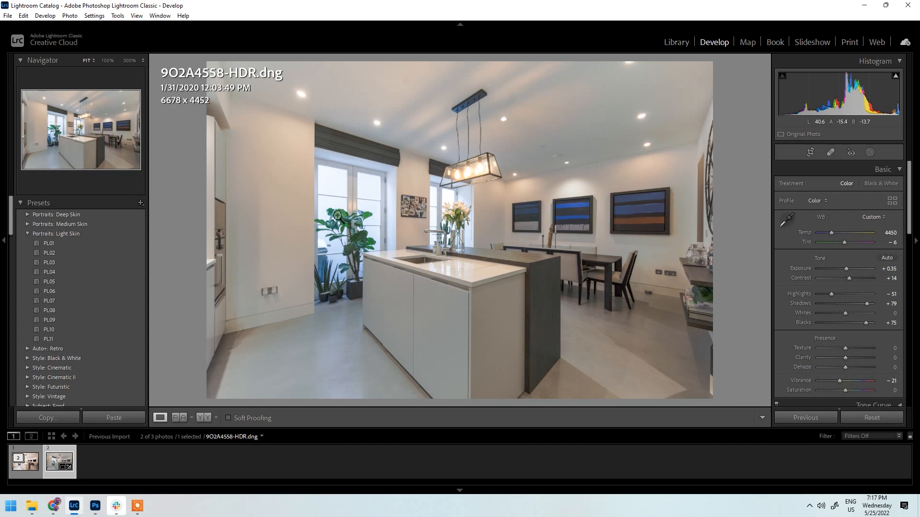
{"action": "left_click", "coordinate": [869, 153]}
{"action": "left_click", "coordinate": [759, 75]}
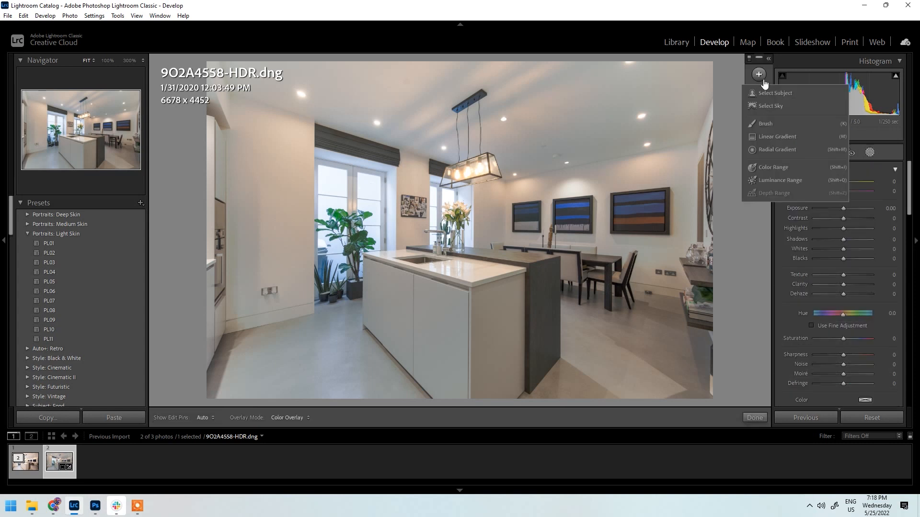
{"action": "left_click", "coordinate": [766, 125]}
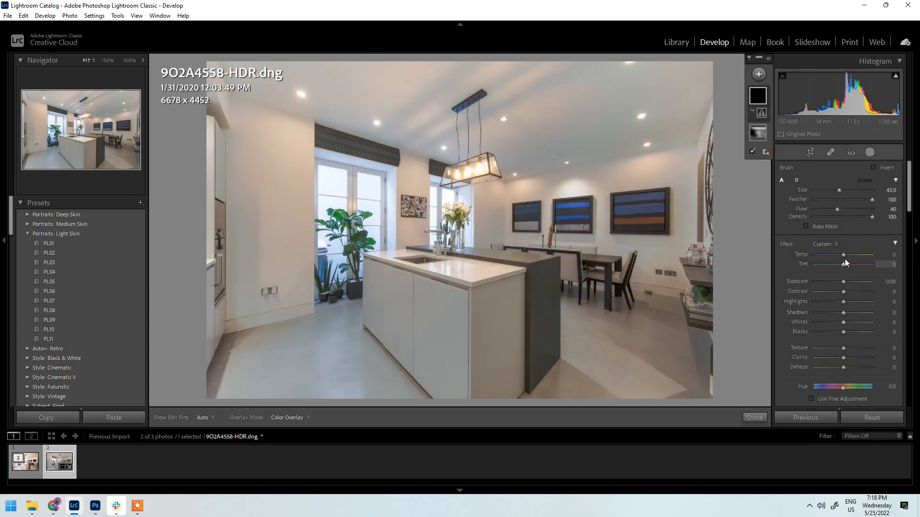
{"action": "left_click_drag", "start_coordinate": [843, 255], "coordinate": [848, 255]}
{"action": "scroll", "coordinate": [326, 144], "scroll_direction": "down", "scroll_amount": 13}
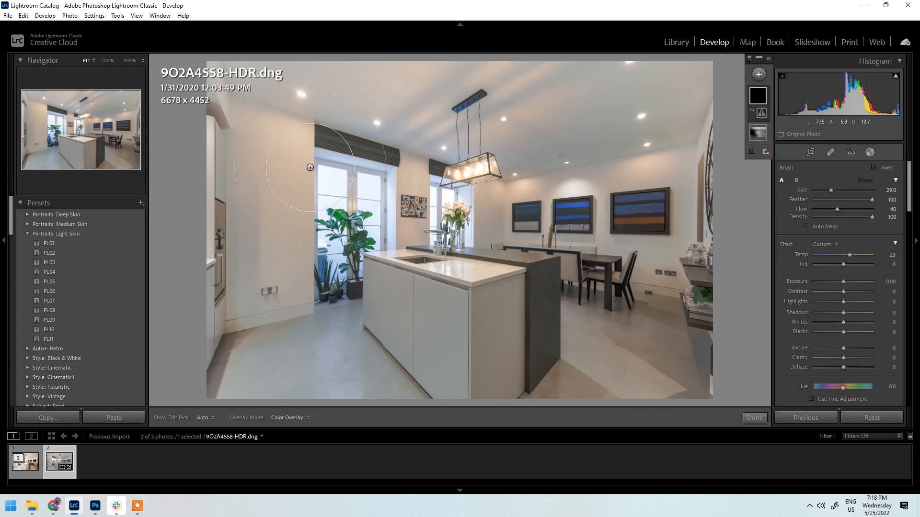
{"action": "left_click_drag", "start_coordinate": [298, 127], "coordinate": [335, 134]}
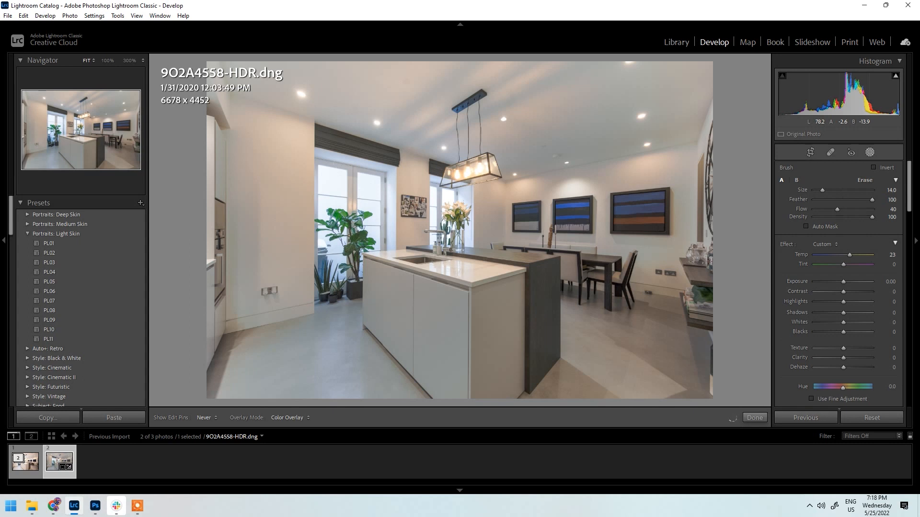
{"action": "left_click_drag", "start_coordinate": [311, 341], "coordinate": [302, 349]}
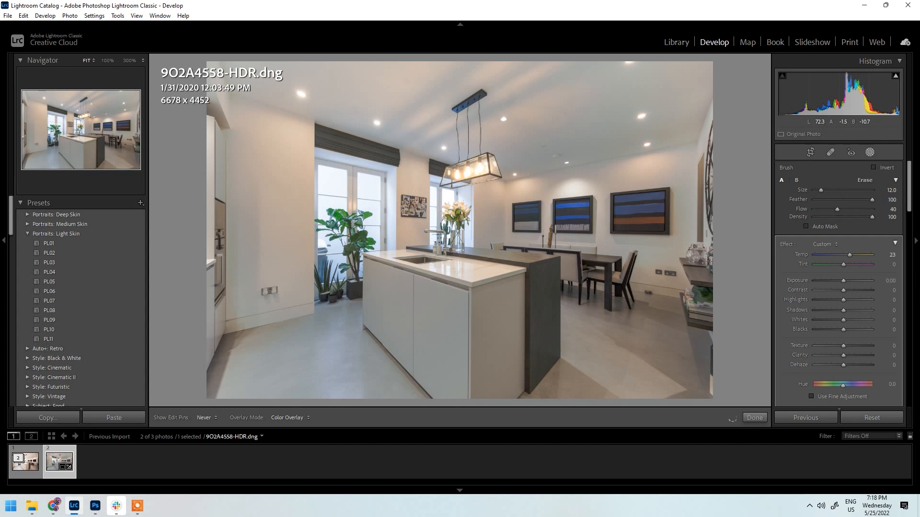
{"action": "scroll", "coordinate": [327, 154], "scroll_direction": "up", "scroll_amount": 1}
{"action": "left_click", "coordinate": [327, 154]}
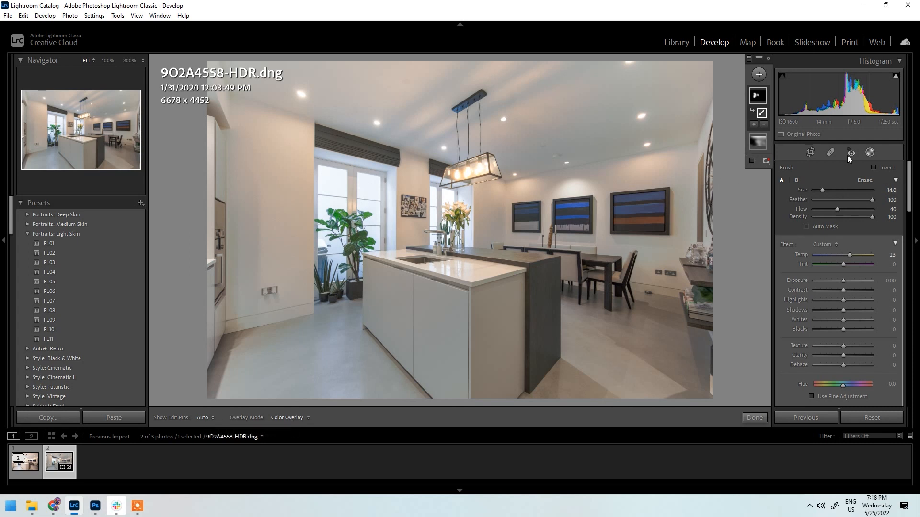
- Raise the window mask's Temp to 56 and paint more of the door surround with a brush size of 17
{"action": "mouse_move", "coordinate": [760, 150]}
{"action": "mouse_move", "coordinate": [762, 98]}
{"action": "left_click_drag", "start_coordinate": [861, 254], "coordinate": [861, 253]}
{"action": "scroll", "coordinate": [337, 266], "scroll_direction": "up", "scroll_amount": 3}
{"action": "key", "text": "h"}
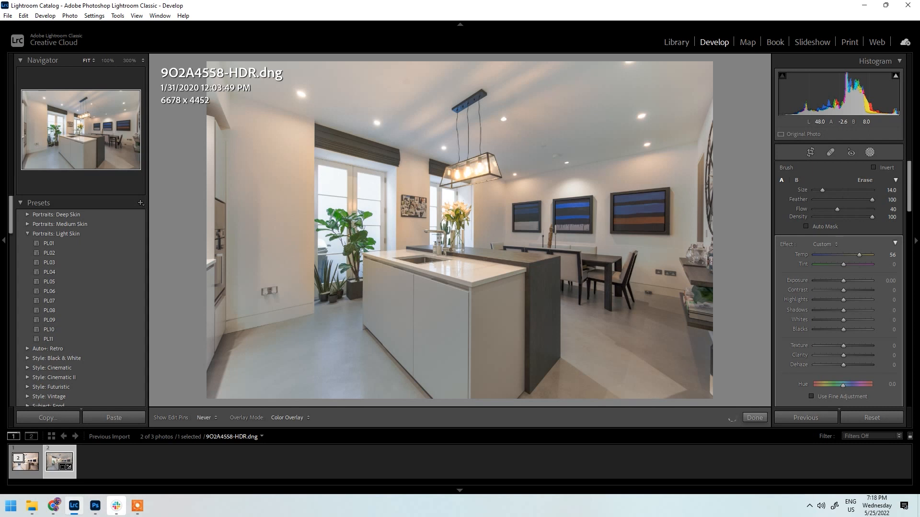
{"action": "left_click_drag", "start_coordinate": [339, 178], "coordinate": [327, 159]}
{"action": "scroll", "coordinate": [326, 156], "scroll_direction": "up", "scroll_amount": 3}
{"action": "left_click", "coordinate": [326, 155]}
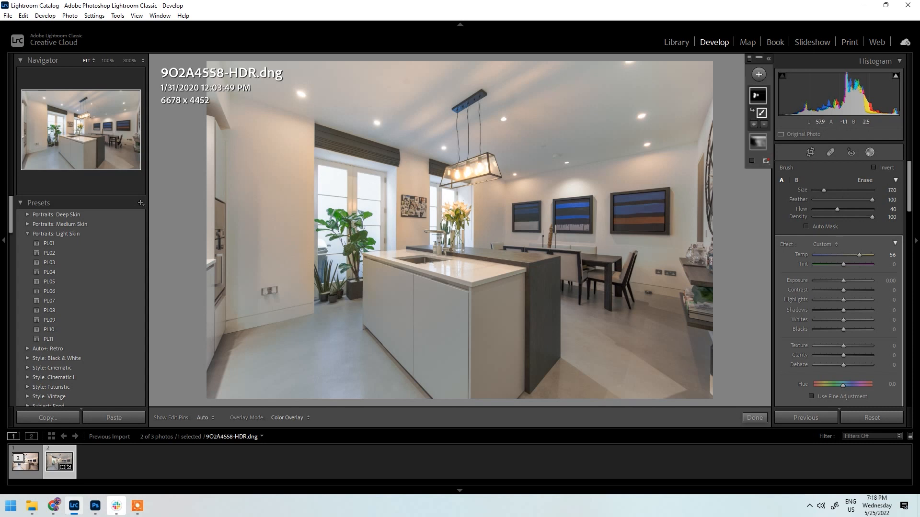
- Erase the warm mask's spill around the windows and nearby ceiling at Flow 57, and finish the mask
{"action": "key", "text": "alt"}
{"action": "key", "text": "h"}
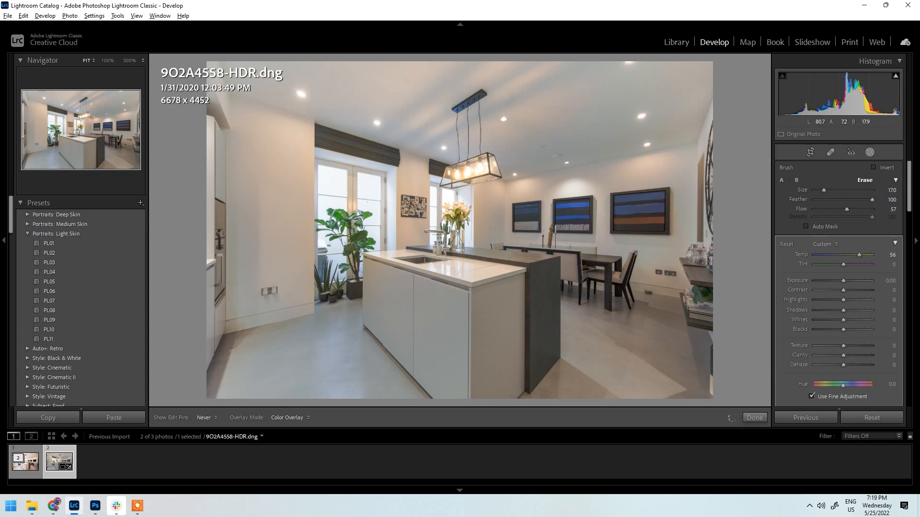
{"action": "scroll", "coordinate": [416, 180], "scroll_direction": "up", "scroll_amount": 1}
{"action": "left_click", "coordinate": [416, 180], "text": "alt"}
{"action": "key", "text": "h"}
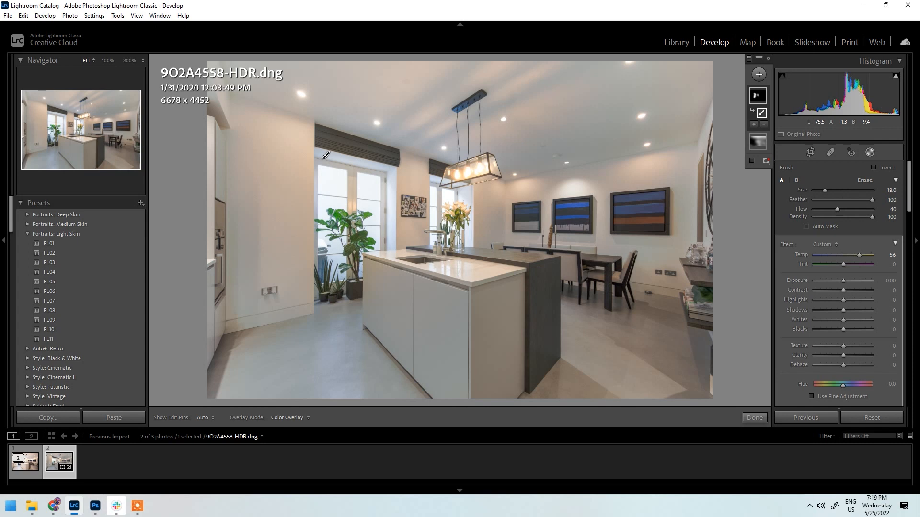
{"action": "key", "text": "alt"}
{"action": "key", "text": "h"}
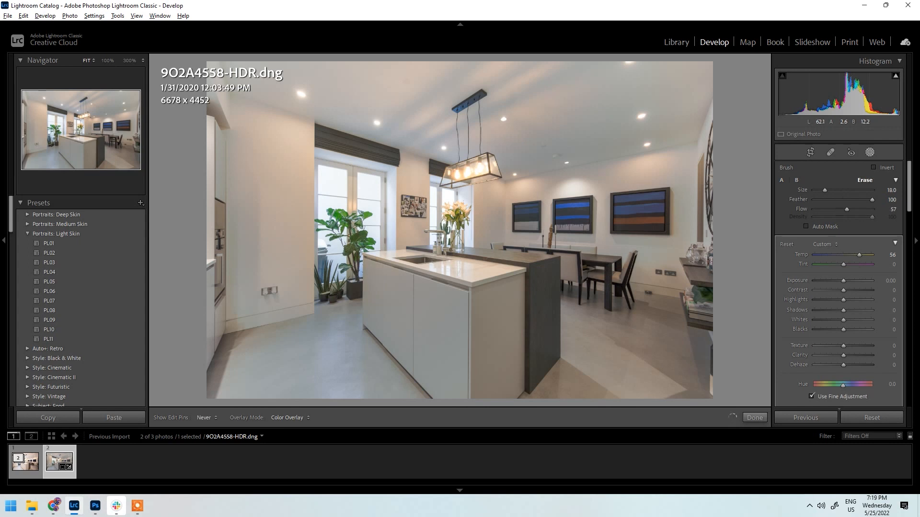
{"action": "scroll", "coordinate": [325, 155], "scroll_direction": "up", "scroll_amount": 1}
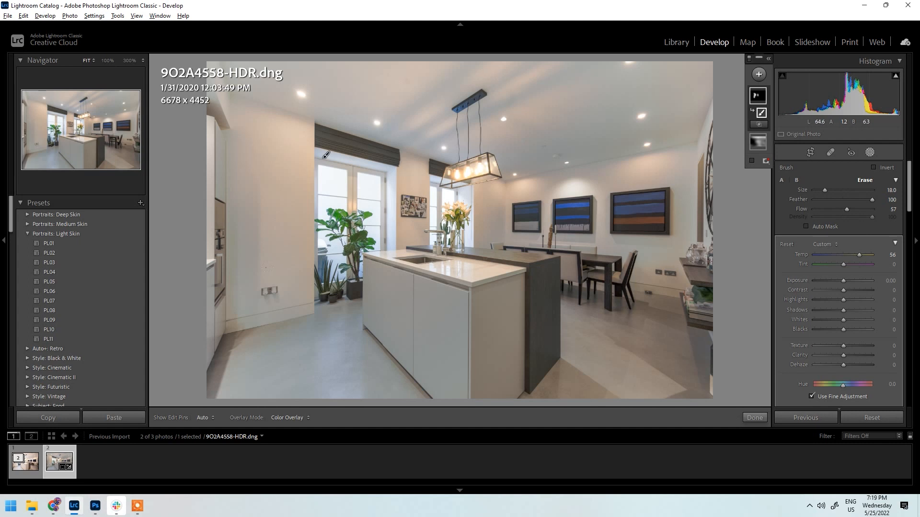
{"action": "left_click_drag", "start_coordinate": [325, 154], "coordinate": [325, 155]}
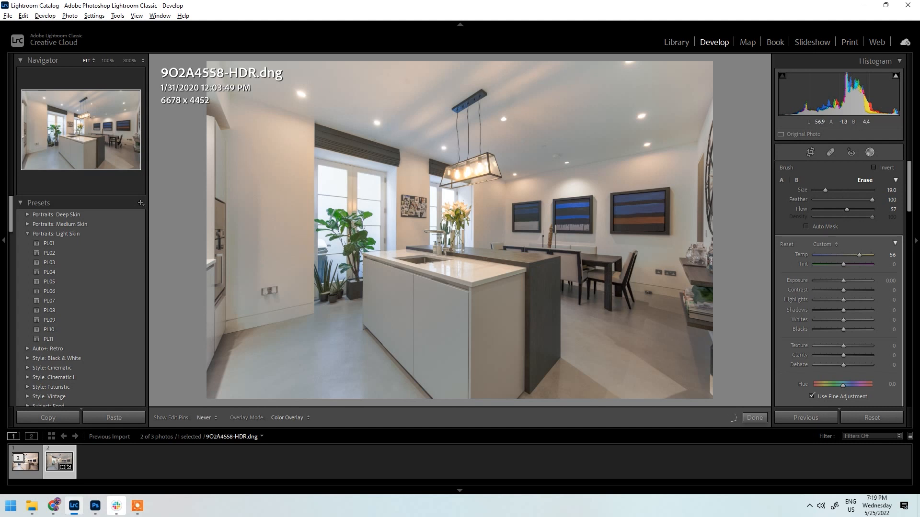
{"action": "left_click_drag", "start_coordinate": [382, 108], "coordinate": [383, 108]}
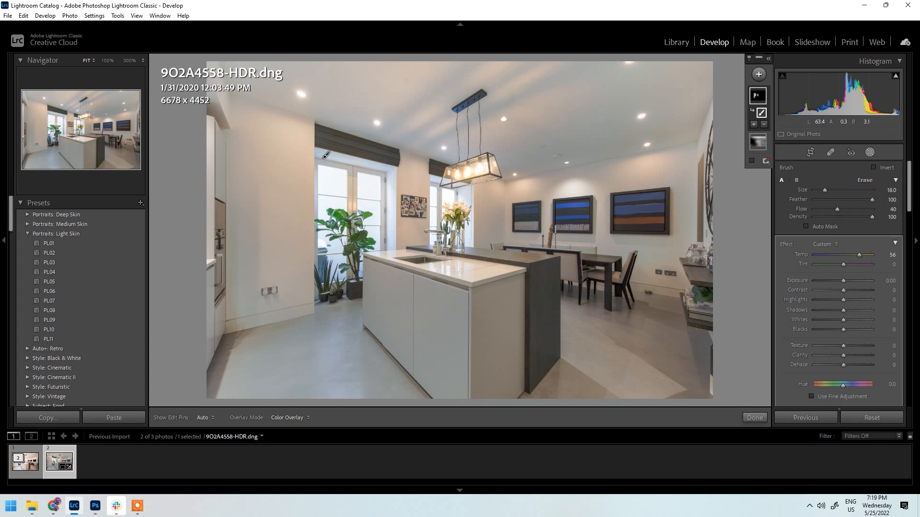
{"action": "left_click", "coordinate": [754, 418]}
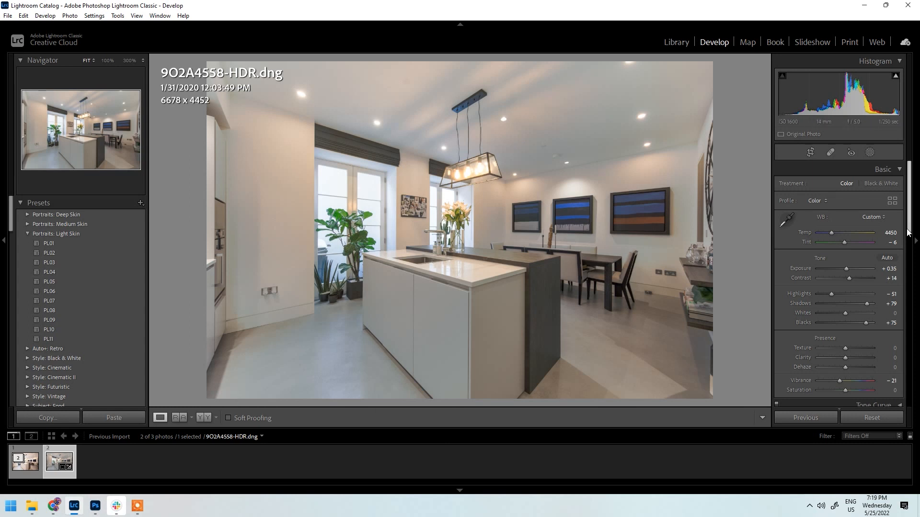
- Add a brush mask with Temp 24, Exposure -0.30 and Highlights -61, and paint it over the kitchen floor beside the island at size 34
{"action": "left_click", "coordinate": [870, 153]}
{"action": "left_click", "coordinate": [759, 75]}
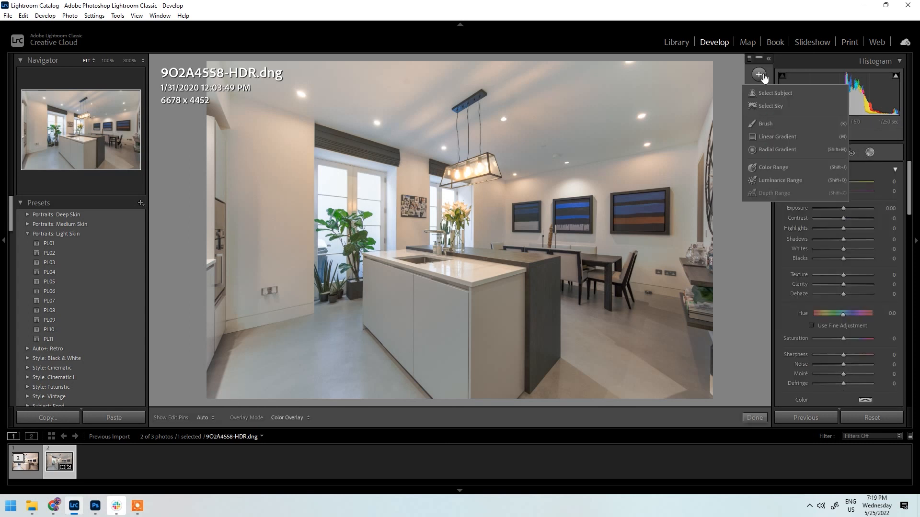
{"action": "left_click", "coordinate": [766, 123]}
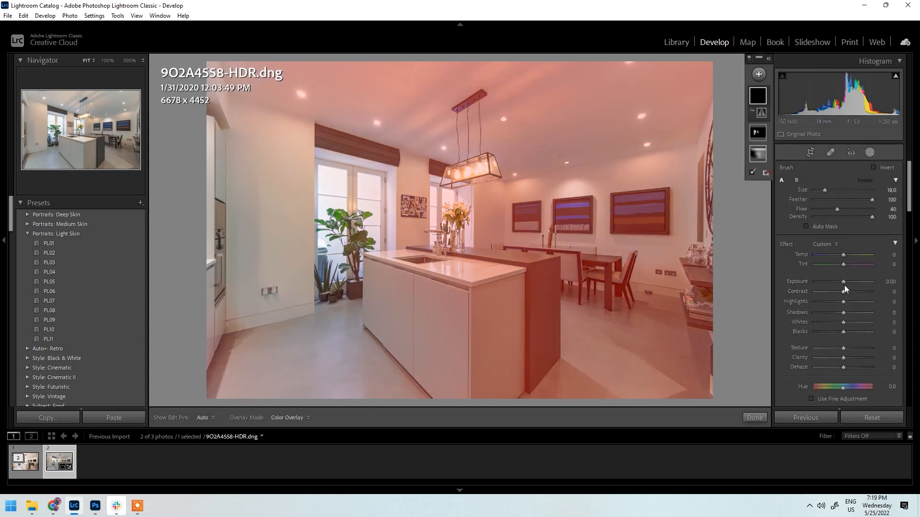
{"action": "left_click_drag", "start_coordinate": [842, 281], "coordinate": [825, 303]}
{"action": "scroll", "coordinate": [221, 381], "scroll_direction": "up", "scroll_amount": 5}
{"action": "mouse_move", "coordinate": [219, 386]}
{"action": "left_mouse_down"}
{"action": "mouse_move", "coordinate": [222, 403]}
{"action": "mouse_move", "coordinate": [265, 391]}
{"action": "mouse_move", "coordinate": [334, 325]}
{"action": "mouse_move", "coordinate": [139, 438]}
{"action": "mouse_move", "coordinate": [330, 316]}
{"action": "left_mouse_up"}
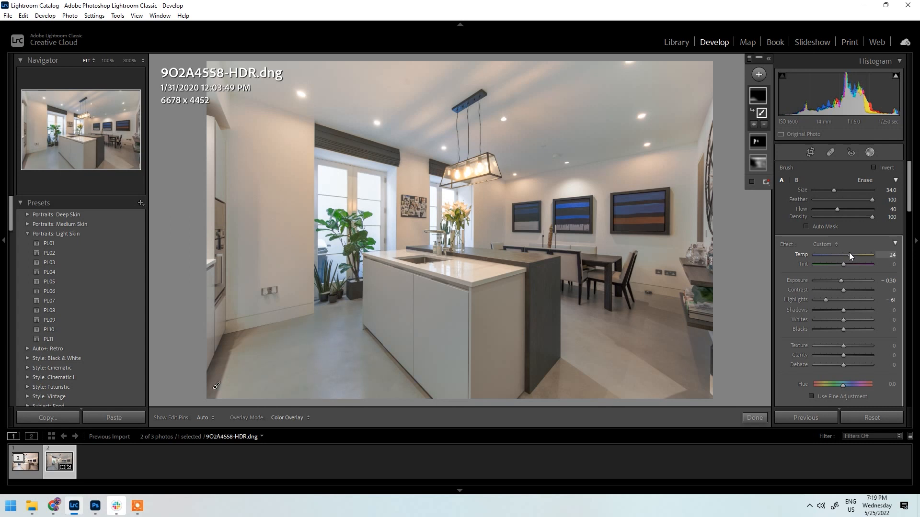
{"action": "left_click", "coordinate": [755, 418]}
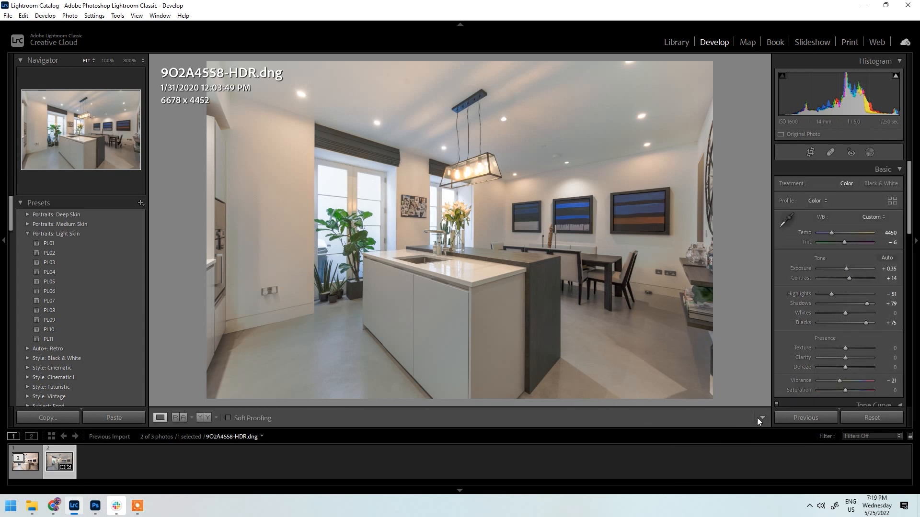
- Add another brush mask with Tint -8 and Saturation -13, hide the edit pins, and paint it over the warm-tinted walls, ceiling and floor
{"action": "left_click", "coordinate": [871, 153]}
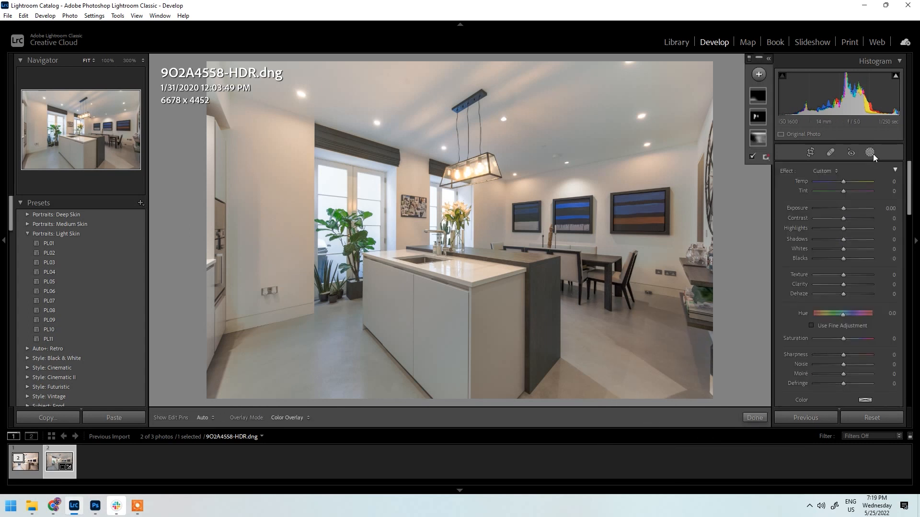
{"action": "left_click", "coordinate": [759, 75]}
{"action": "left_click", "coordinate": [770, 126]}
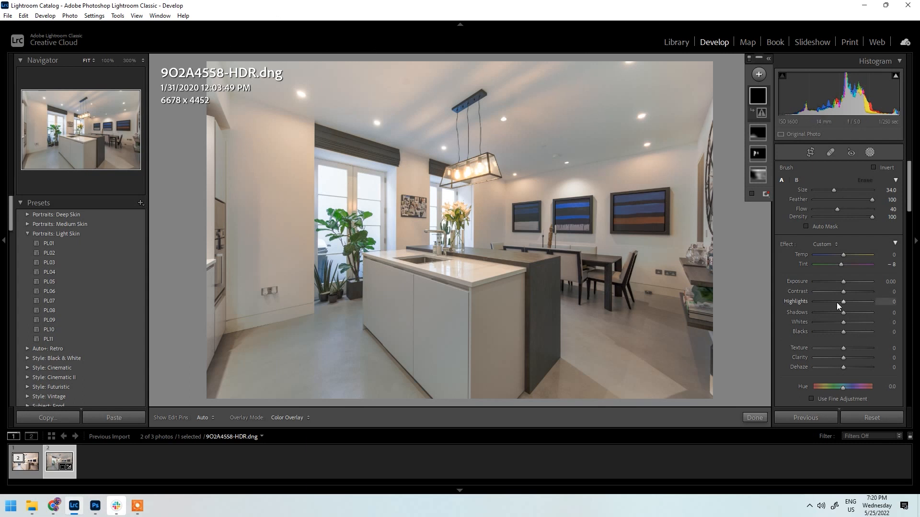
{"action": "scroll", "coordinate": [837, 303], "scroll_direction": "down", "scroll_amount": 3}
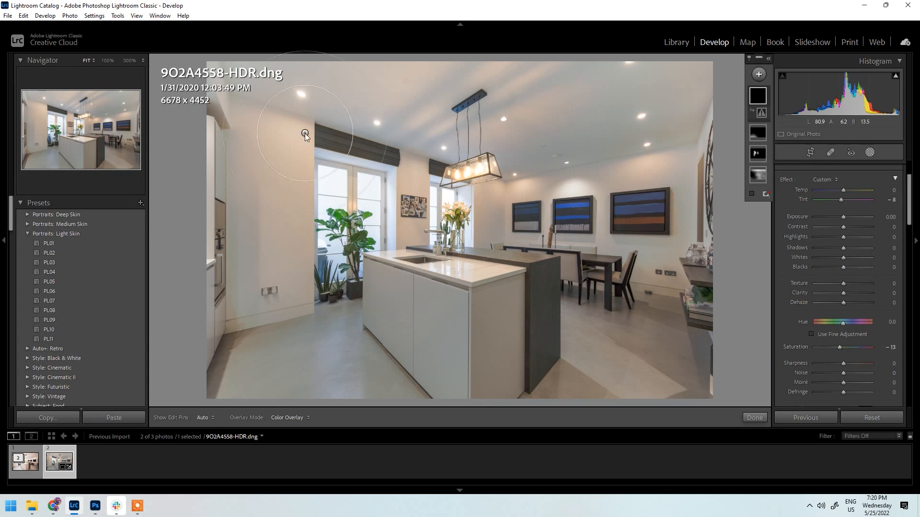
{"action": "key", "text": "h"}
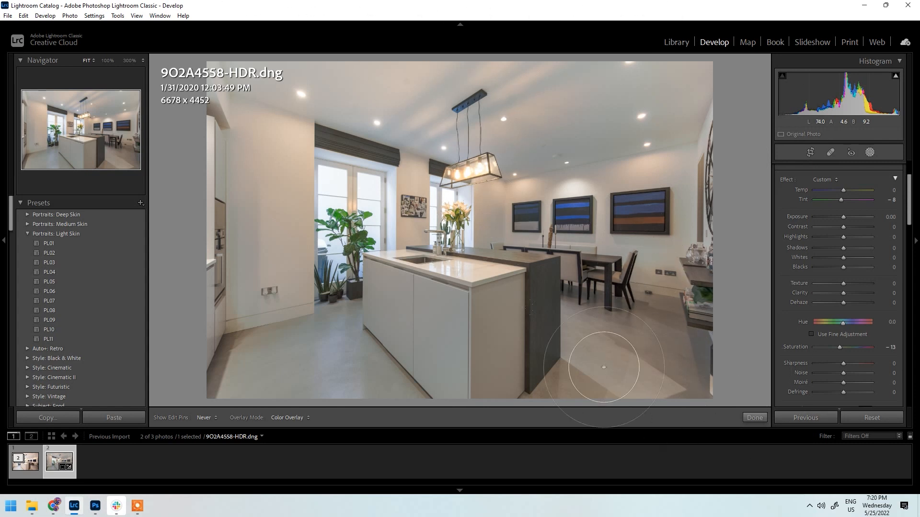
{"action": "mouse_move", "coordinate": [547, 430]}
{"action": "left_mouse_down"}
{"action": "mouse_move", "coordinate": [681, 394]}
{"action": "mouse_move", "coordinate": [832, 383]}
{"action": "left_mouse_up"}
- Strengthen the color-cast mask to Tint -14 and Saturation -50, and finish the mask
{"action": "left_click_drag", "start_coordinate": [840, 199], "coordinate": [838, 199]}
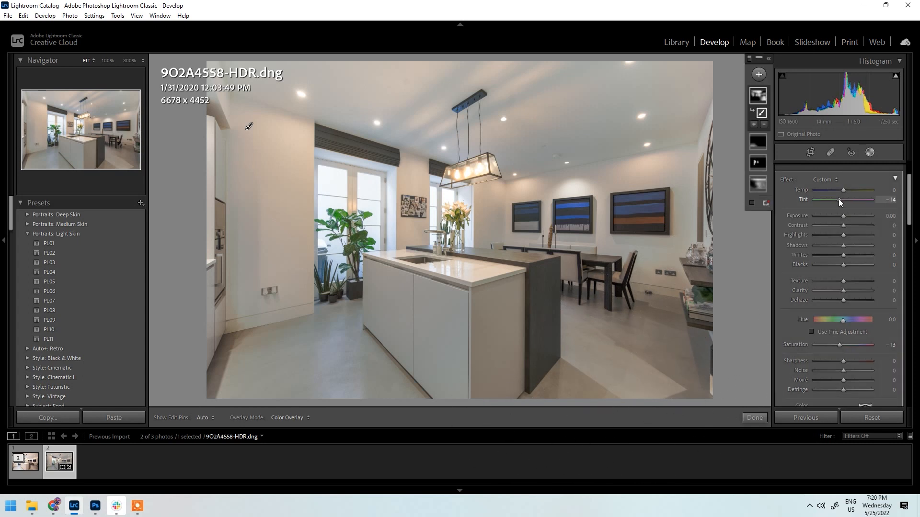
{"action": "left_click_drag", "start_coordinate": [839, 344], "coordinate": [830, 344]}
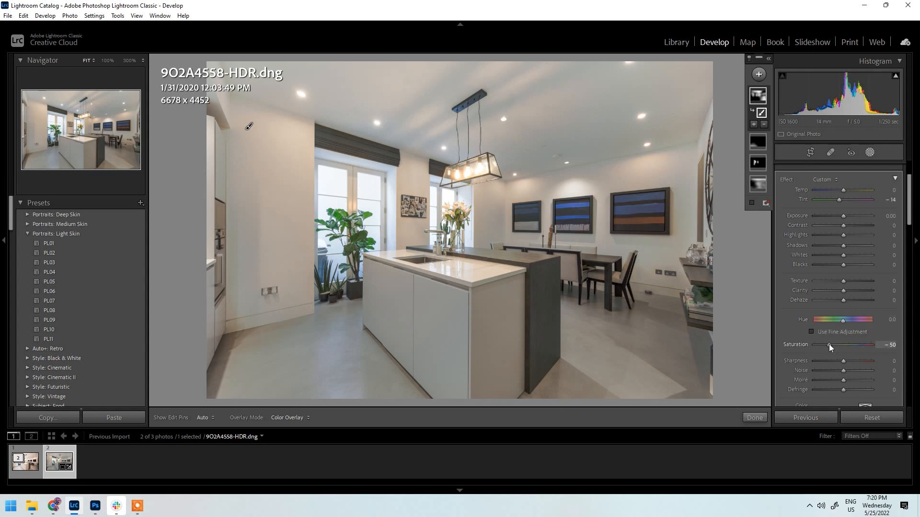
{"action": "left_click", "coordinate": [748, 416]}
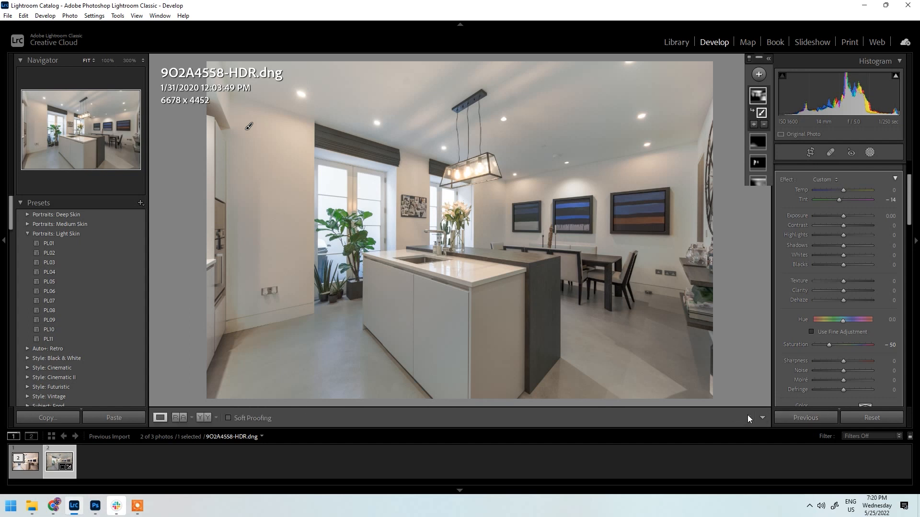
- Compare the edited photo with the original side by side, examining the ceiling, its spotlight and the lilies up close
{"action": "key", "text": "y"}
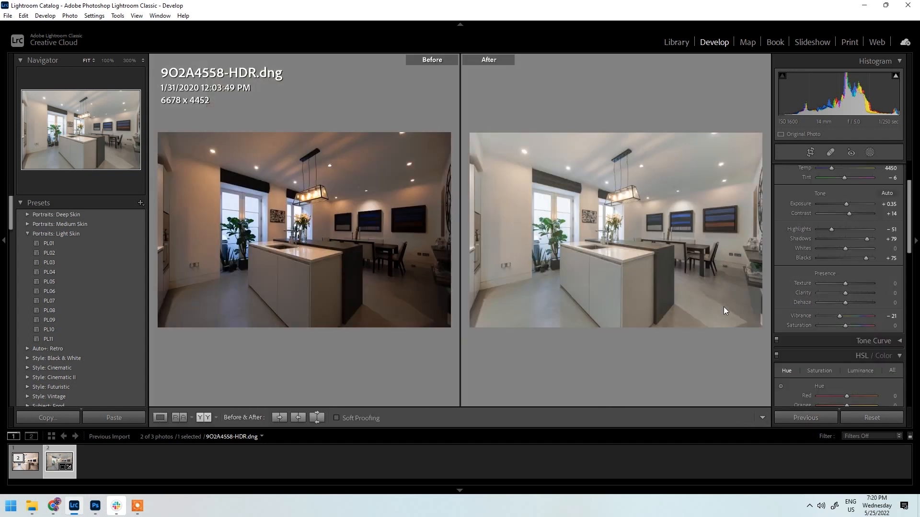
{"action": "left_click", "coordinate": [660, 177]}
{"action": "left_click_drag", "start_coordinate": [593, 322], "coordinate": [591, 119]}
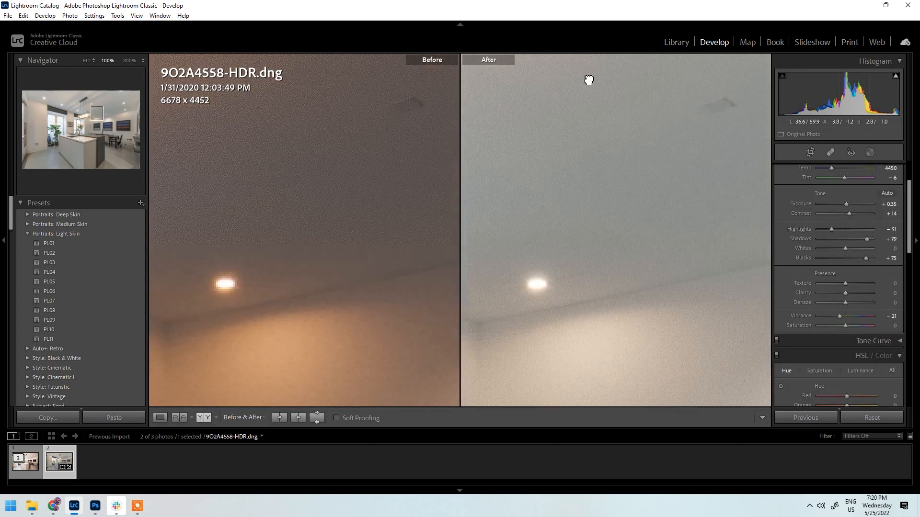
{"action": "left_click_drag", "start_coordinate": [618, 259], "coordinate": [640, 127]}
{"action": "left_click_drag", "start_coordinate": [548, 239], "coordinate": [726, 234]}
{"action": "left_click_drag", "start_coordinate": [612, 391], "coordinate": [605, 275]}
{"action": "left_click_drag", "start_coordinate": [517, 279], "coordinate": [655, 326]}
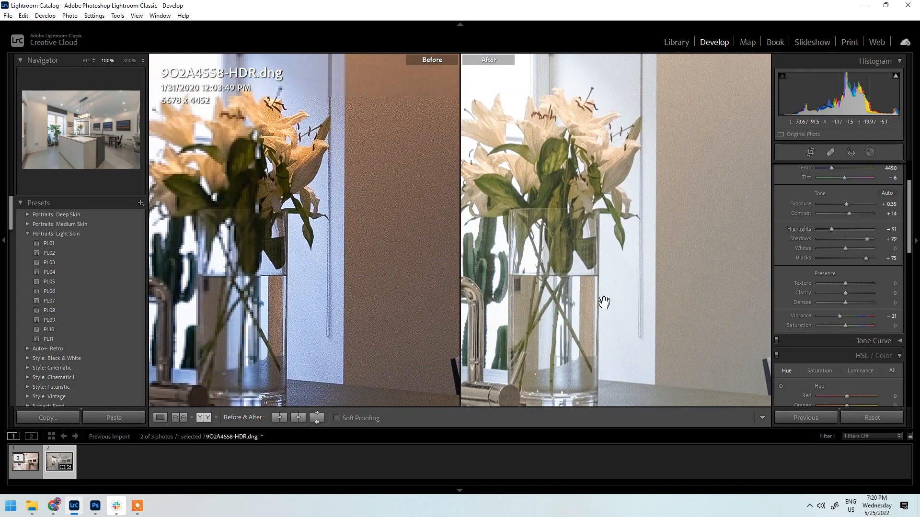
- Examine the glass doors, plant, tap and window behind the lilies in the before/after comparison, and return to the single view
{"action": "left_click_drag", "start_coordinate": [580, 215], "coordinate": [673, 223]}
{"action": "left_click", "coordinate": [673, 222]}
{"action": "left_click", "coordinate": [555, 217]}
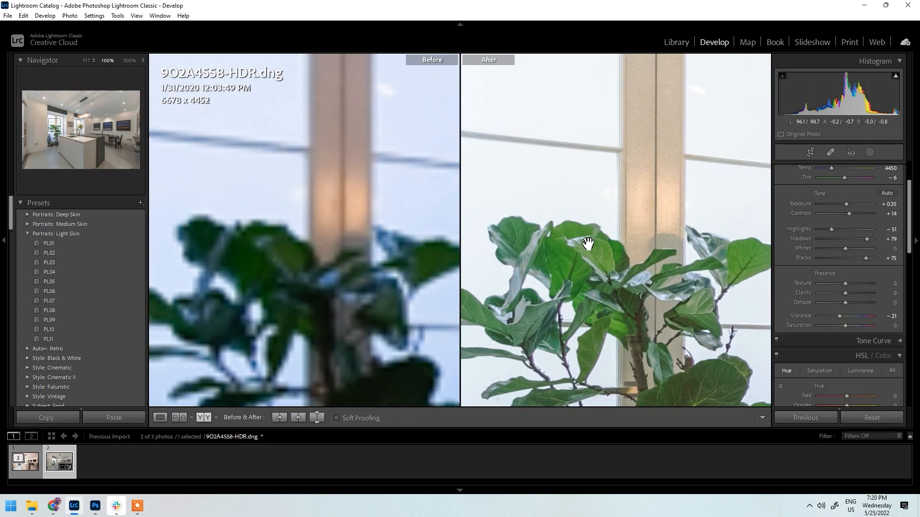
{"action": "left_click_drag", "start_coordinate": [383, 181], "coordinate": [237, 163]}
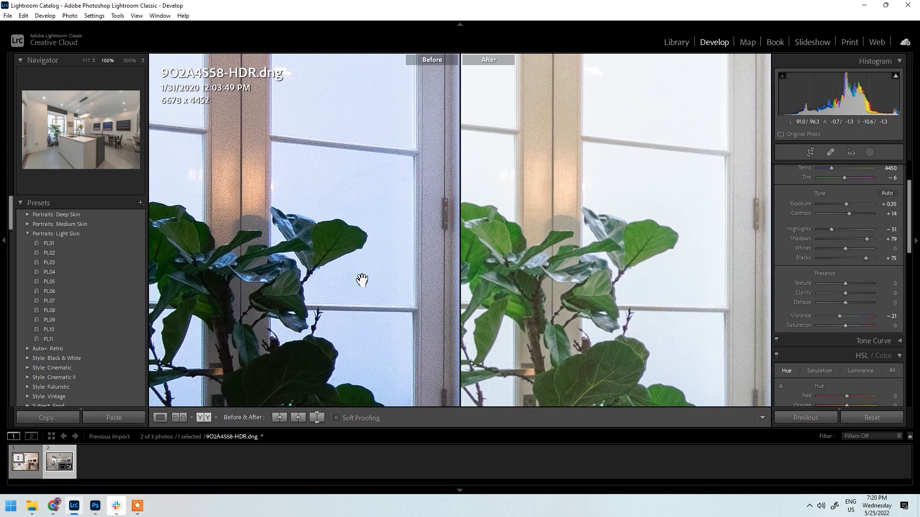
{"action": "left_click_drag", "start_coordinate": [369, 282], "coordinate": [259, 185]}
{"action": "left_click_drag", "start_coordinate": [356, 223], "coordinate": [258, 228]}
{"action": "left_click_drag", "start_coordinate": [580, 249], "coordinate": [411, 288]}
{"action": "left_click_drag", "start_coordinate": [725, 297], "coordinate": [583, 254]}
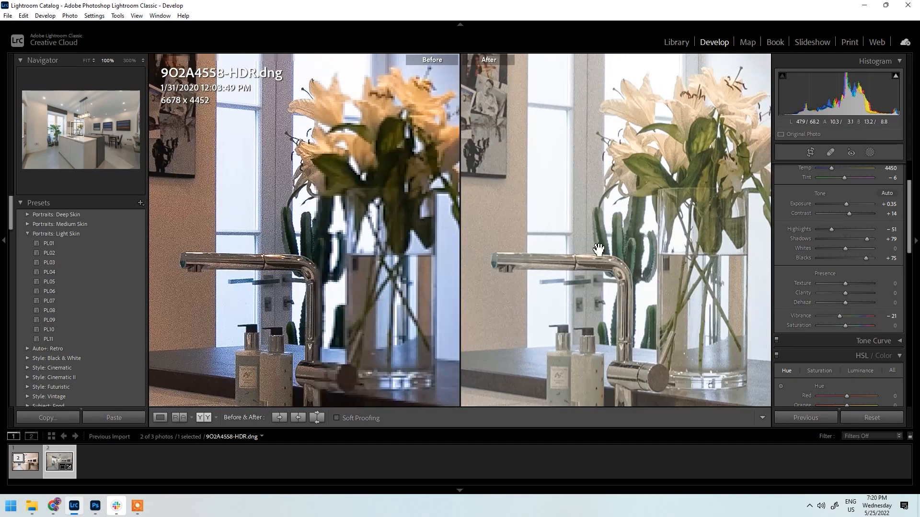
{"action": "left_click_drag", "start_coordinate": [652, 249], "coordinate": [611, 359]}
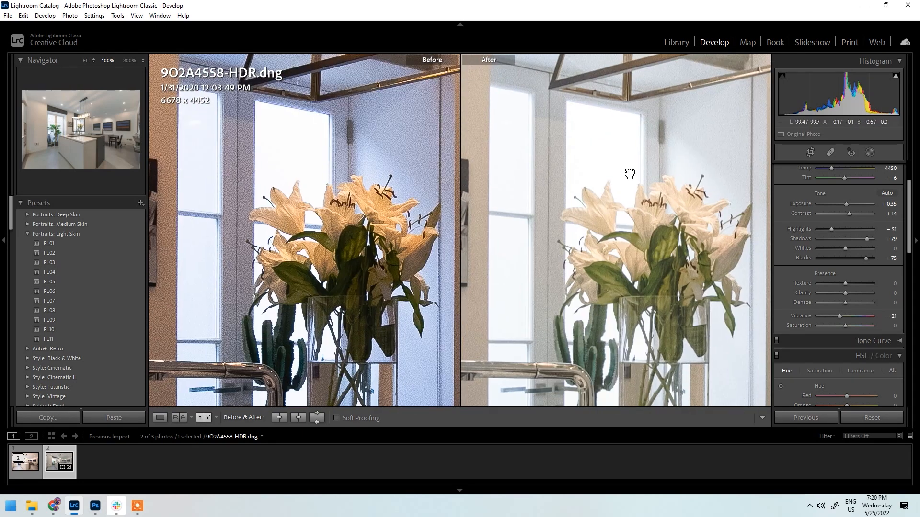
{"action": "left_click", "coordinate": [584, 170]}
{"action": "left_click", "coordinate": [599, 235]}
{"action": "left_click", "coordinate": [662, 291]}
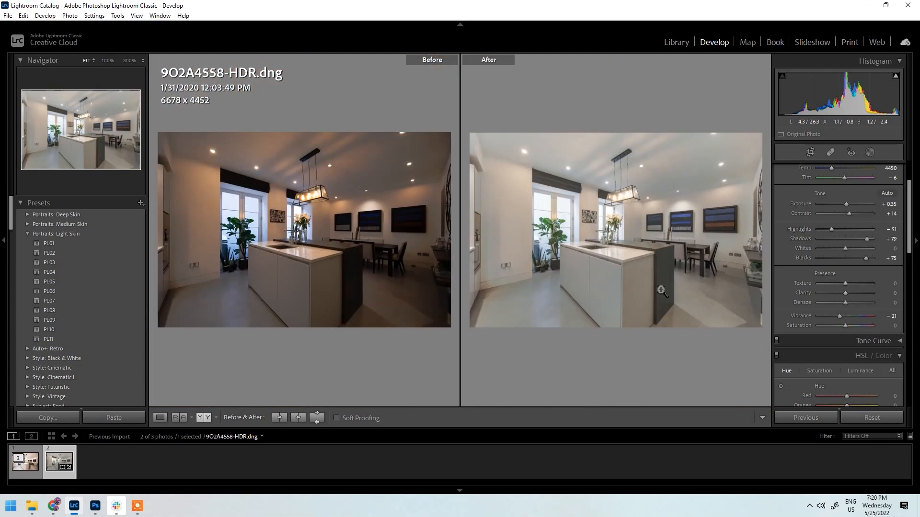
{"action": "key", "text": "y"}
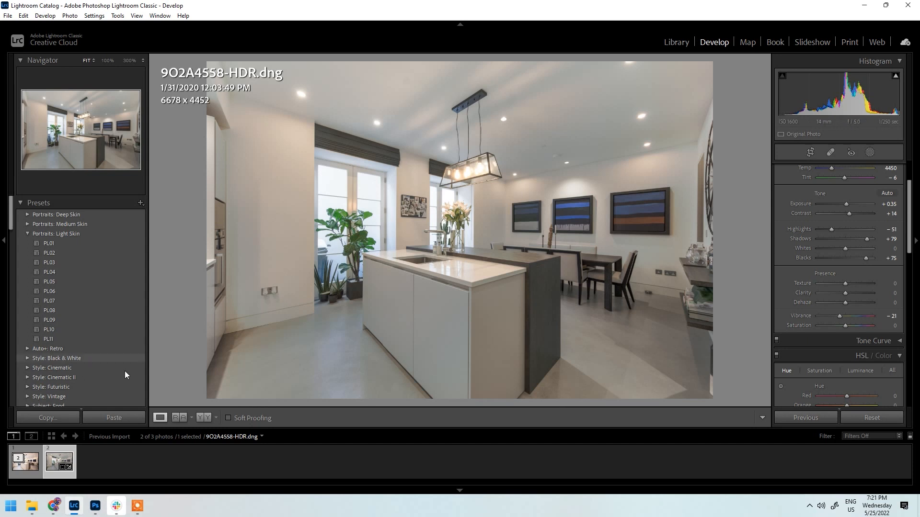
- Switch to File Explorer and open the reference photo 9O2A4560 from the Edited images folder
{"action": "left_click", "coordinate": [32, 507]}
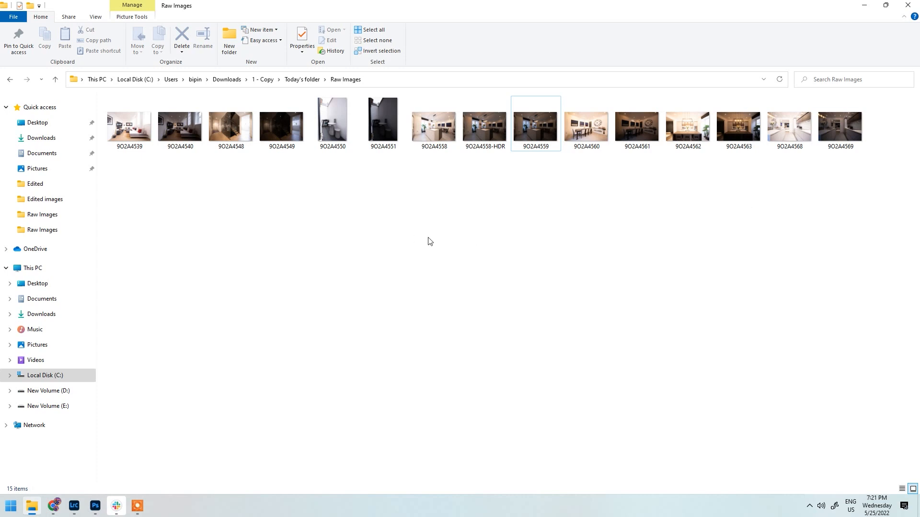
{"action": "left_click", "coordinate": [9, 79]}
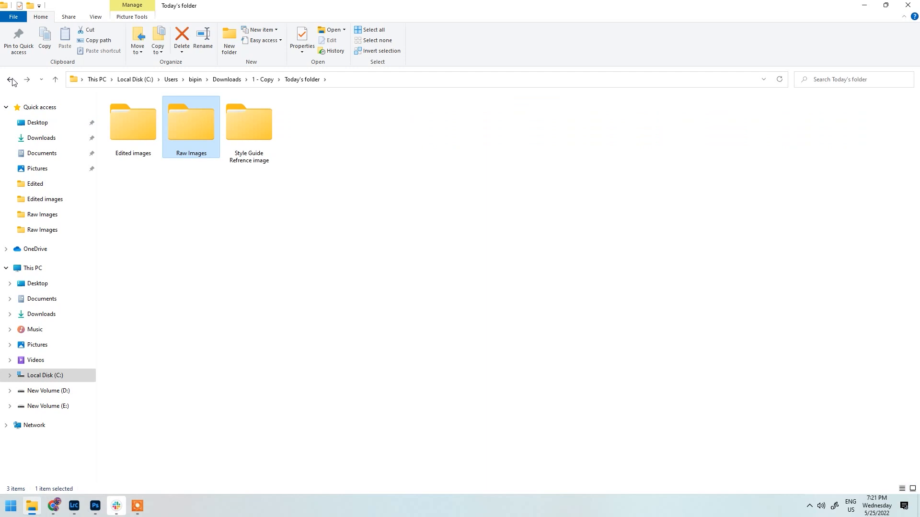
{"action": "double_click", "coordinate": [142, 139]}
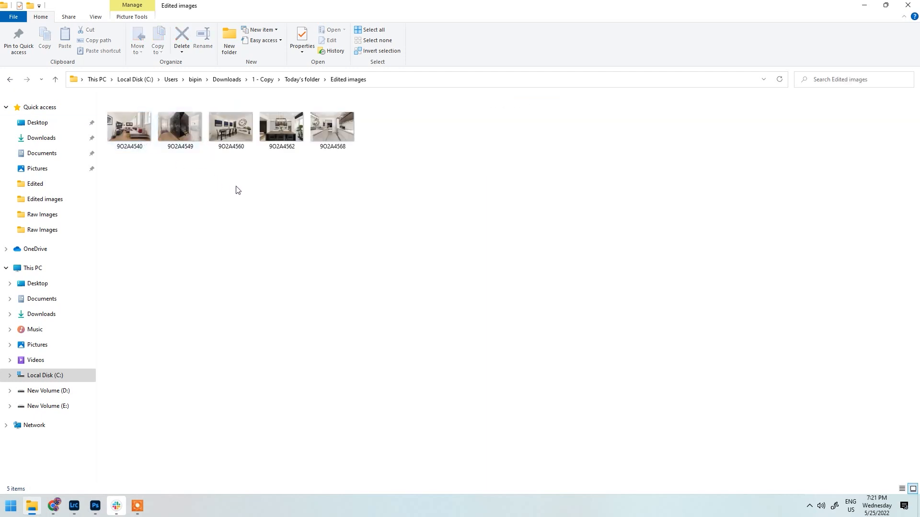
{"action": "left_click", "coordinate": [130, 118]}
{"action": "double_click", "coordinate": [231, 136]}
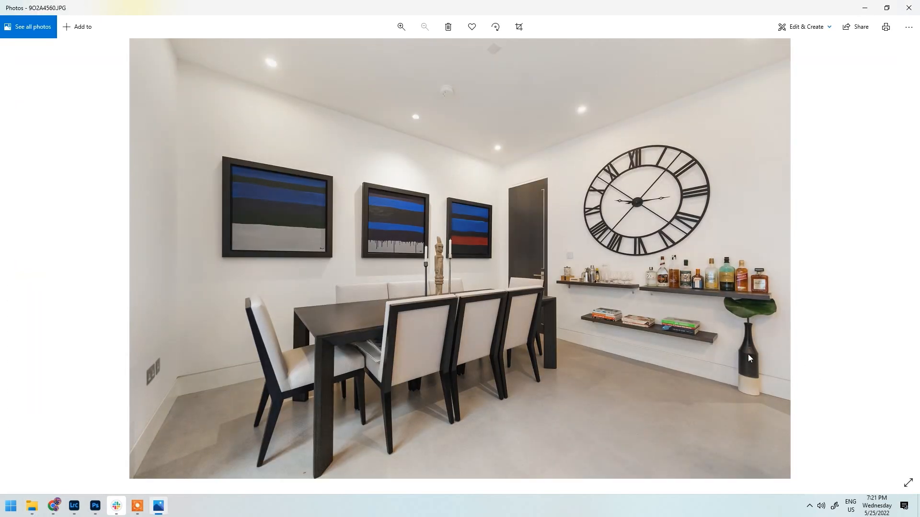
- Compare the kitchen edit in Lightroom with the reference photo 9O2A4560 by switching repeatedly between the two windows
{"action": "left_click", "coordinate": [74, 506]}
{"action": "left_click", "coordinate": [74, 506]}
{"action": "left_click", "coordinate": [75, 506]}
{"action": "left_click", "coordinate": [75, 506]}
{"action": "left_click", "coordinate": [74, 505]}
{"action": "left_click", "coordinate": [75, 506]}
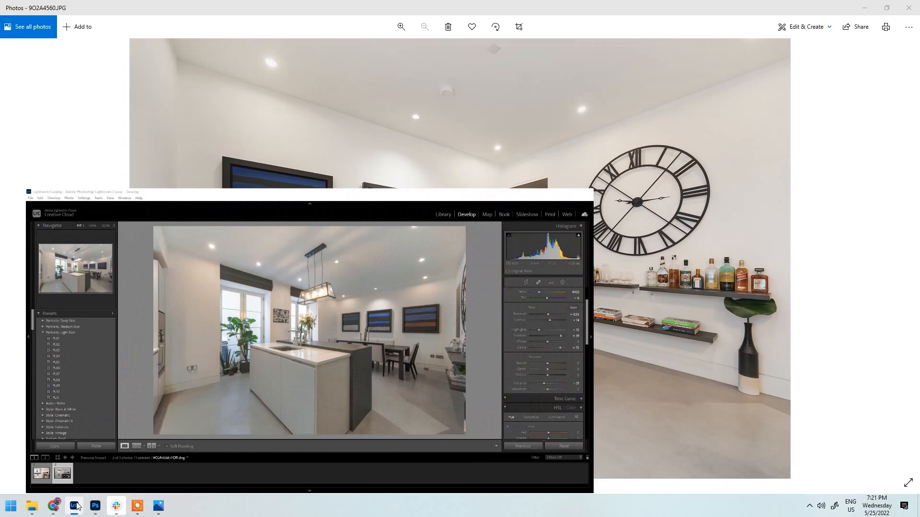
{"action": "left_click", "coordinate": [74, 506]}
{"action": "left_click", "coordinate": [74, 506]}
{"action": "left_click", "coordinate": [75, 505]}
{"action": "left_click", "coordinate": [74, 506]}
{"action": "left_click", "coordinate": [74, 506]}
{"action": "left_click", "coordinate": [75, 506]}
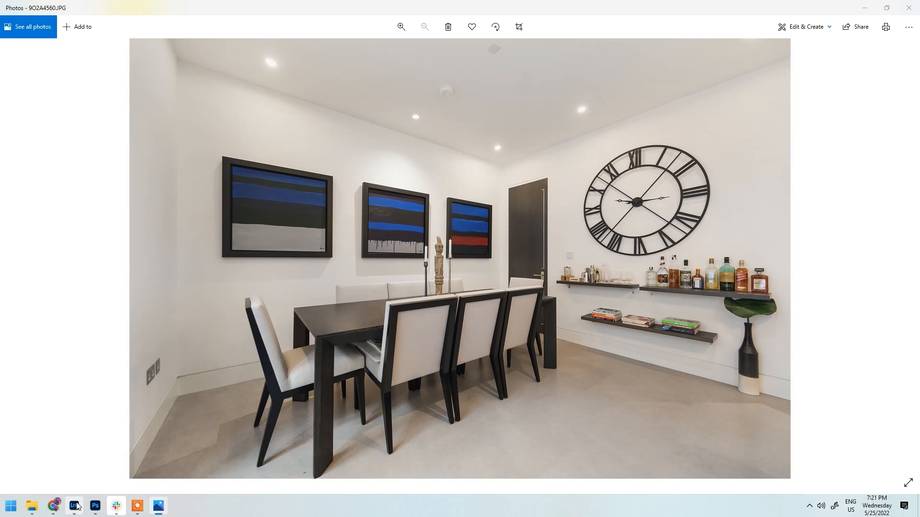
{"action": "left_click", "coordinate": [75, 506]}
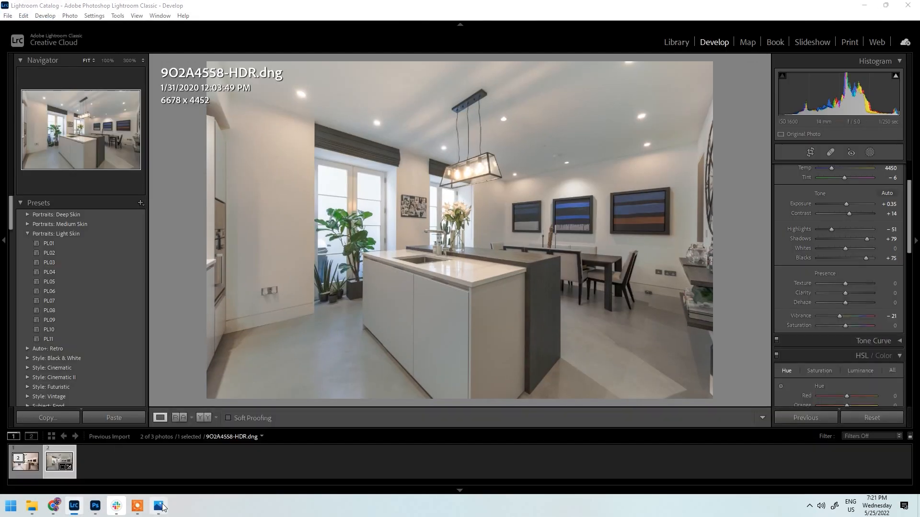
- Compare the kitchen edit with the reference photos 9O2A4562 and 9O2A4568, and return to Lightroom
{"action": "left_click", "coordinate": [160, 507]}
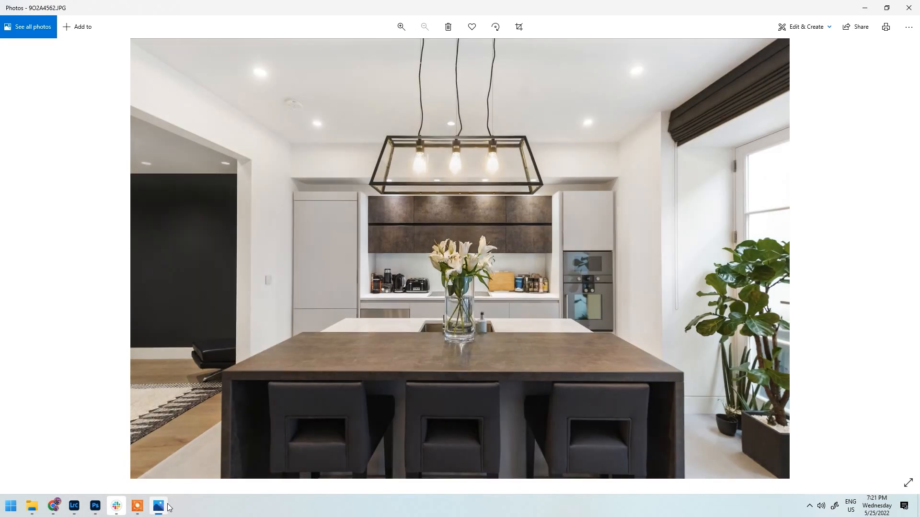
{"action": "left_click", "coordinate": [158, 507]}
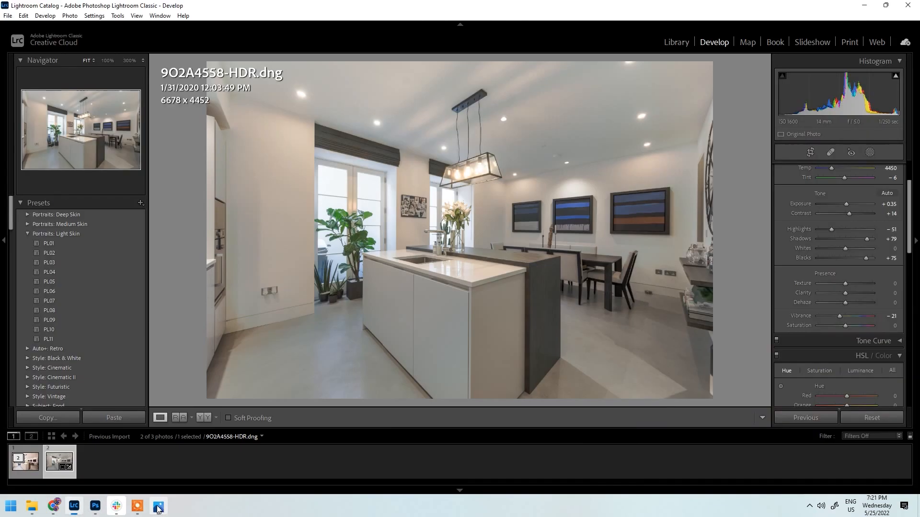
{"action": "left_click", "coordinate": [158, 506]}
{"action": "left_click", "coordinate": [158, 507]}
{"action": "left_click", "coordinate": [158, 507]}
{"action": "key", "text": "Right"}
{"action": "left_click", "coordinate": [158, 507]}
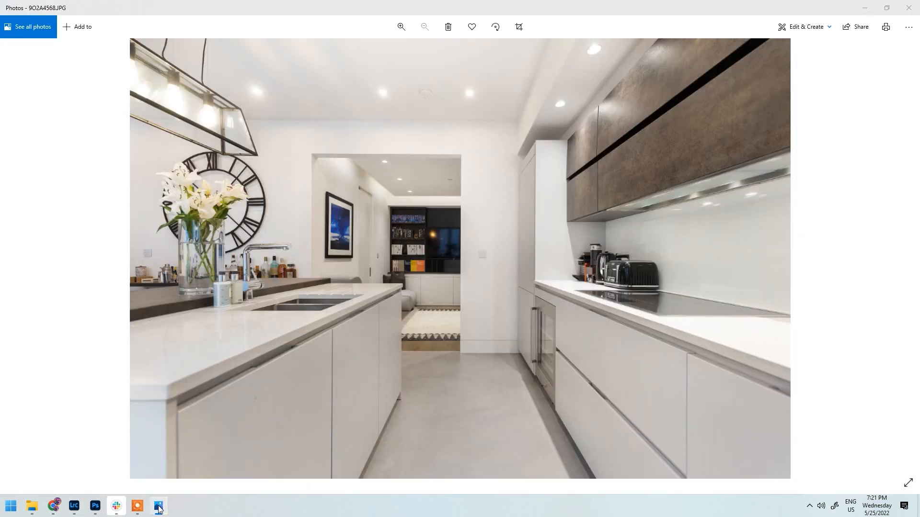
{"action": "left_click", "coordinate": [159, 507]}
{"action": "left_click", "coordinate": [158, 507]}
{"action": "left_click", "coordinate": [159, 507]}
{"action": "left_click", "coordinate": [158, 507]}
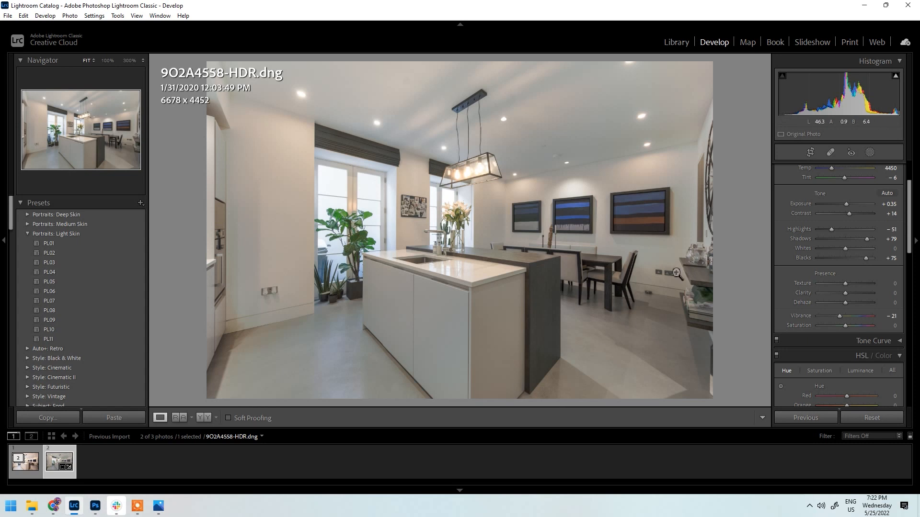
- Examine the ceiling, blinds, photo board and window area of the edited kitchen at 100%, and return to the full view
{"action": "left_click", "coordinate": [535, 123]}
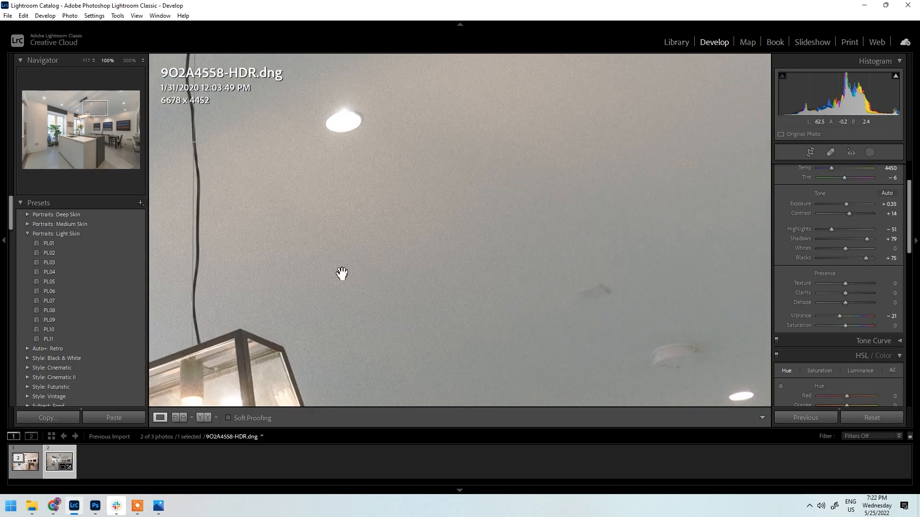
{"action": "left_click_drag", "start_coordinate": [359, 273], "coordinate": [696, 216]}
{"action": "left_click_drag", "start_coordinate": [353, 266], "coordinate": [727, 204]}
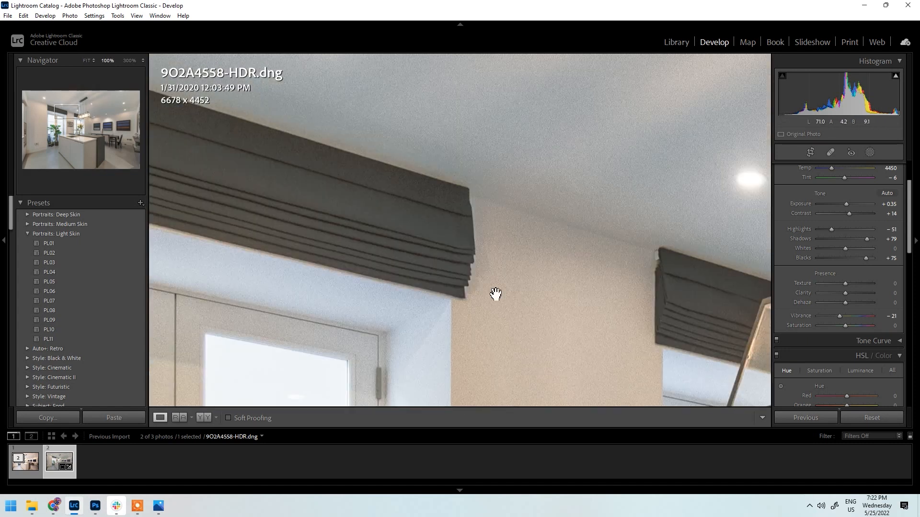
{"action": "left_click_drag", "start_coordinate": [511, 312], "coordinate": [482, 103]}
{"action": "left_click_drag", "start_coordinate": [510, 226], "coordinate": [485, 112]}
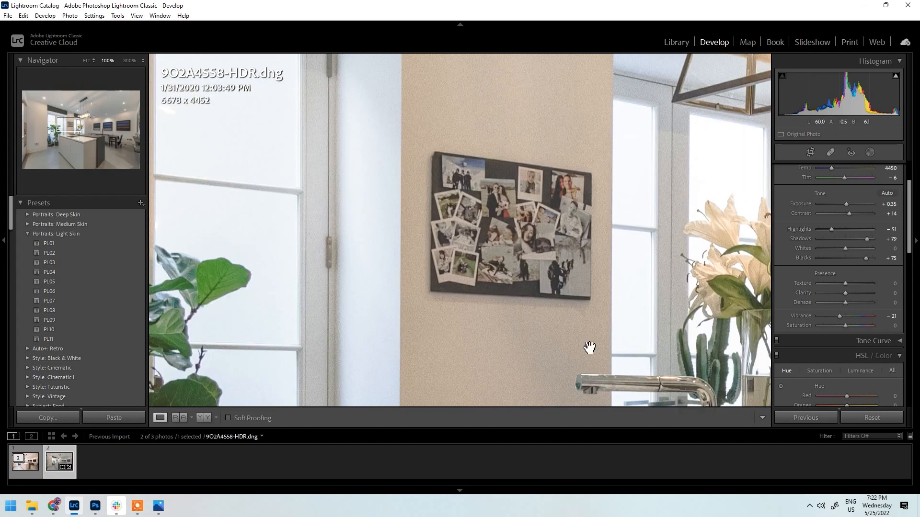
{"action": "left_click_drag", "start_coordinate": [466, 316], "coordinate": [583, 182]}
{"action": "left_click_drag", "start_coordinate": [527, 272], "coordinate": [716, 162]}
{"action": "left_click_drag", "start_coordinate": [393, 177], "coordinate": [550, 8]}
{"action": "left_click_drag", "start_coordinate": [536, 191], "coordinate": [484, 479]}
{"action": "left_click_drag", "start_coordinate": [449, 201], "coordinate": [446, 393]}
{"action": "left_click_drag", "start_coordinate": [450, 158], "coordinate": [572, 350]}
{"action": "left_click", "coordinate": [485, 201]}
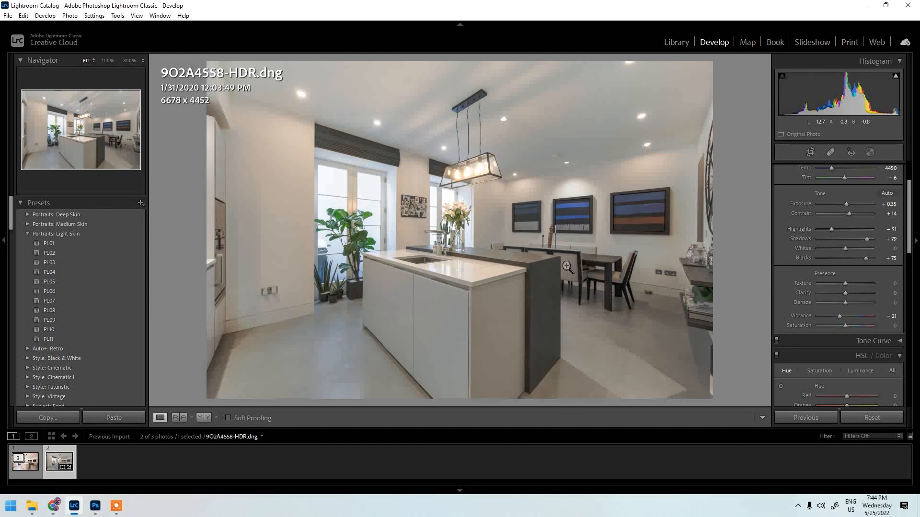
- Export the edited 9O2A4558-HDR photo to the Edited subfolder of its original folder as an sRGB JPEG at quality 100 and 300 pixels per inch
{"action": "left_click", "coordinate": [573, 178]}
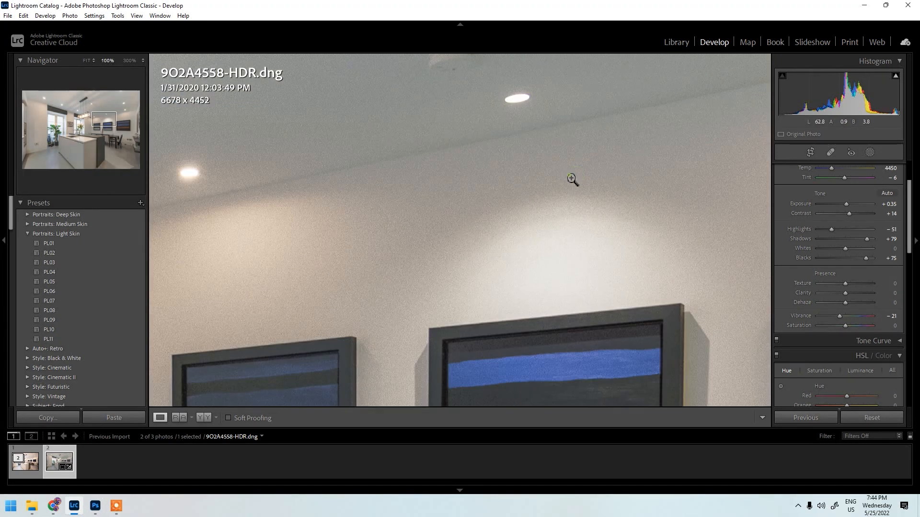
{"action": "left_click", "coordinate": [572, 178]}
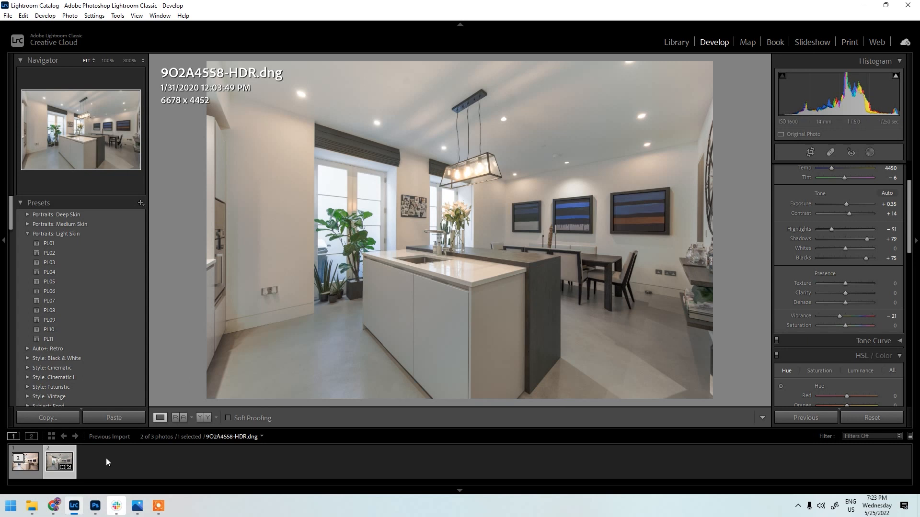
{"action": "right_click", "coordinate": [60, 462]}
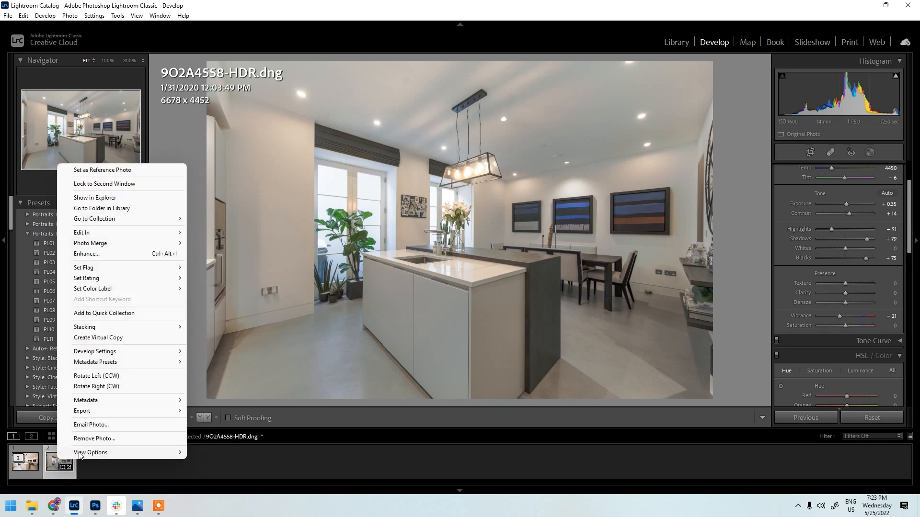
{"action": "mouse_move", "coordinate": [150, 413]}
{"action": "left_click", "coordinate": [207, 412]}
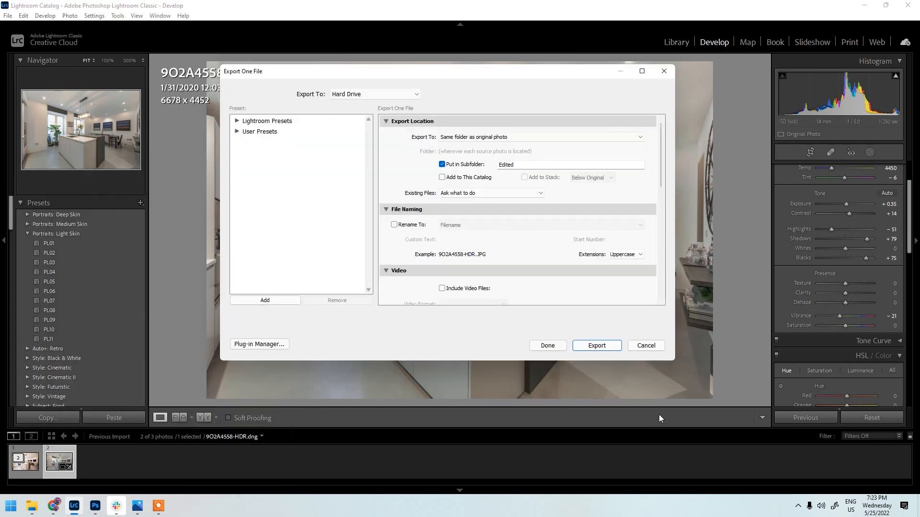
{"action": "left_click_drag", "start_coordinate": [660, 158], "coordinate": [652, 225]}
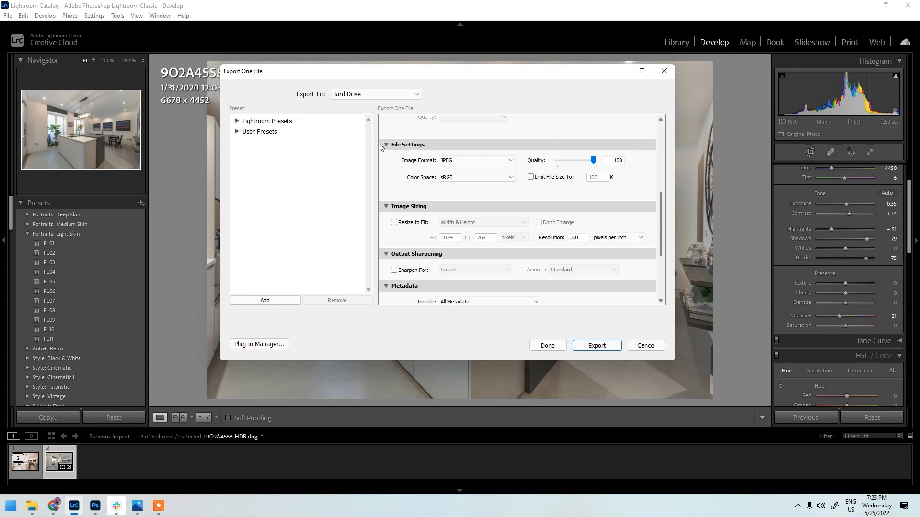
{"action": "left_click", "coordinate": [597, 346]}
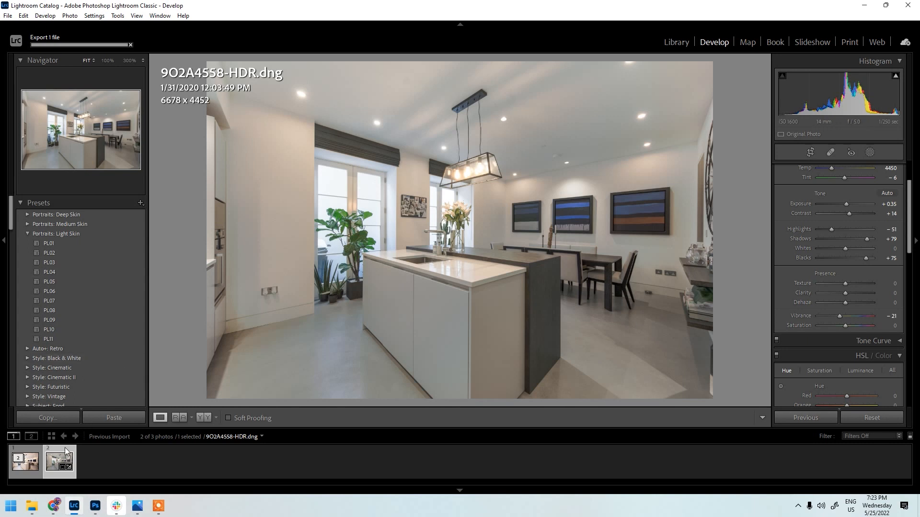
- Switch to File Explorer, go to the Edited subfolder inside Raw Images and open the exported 9O2A4558-HDR image
{"action": "left_click", "coordinate": [31, 506]}
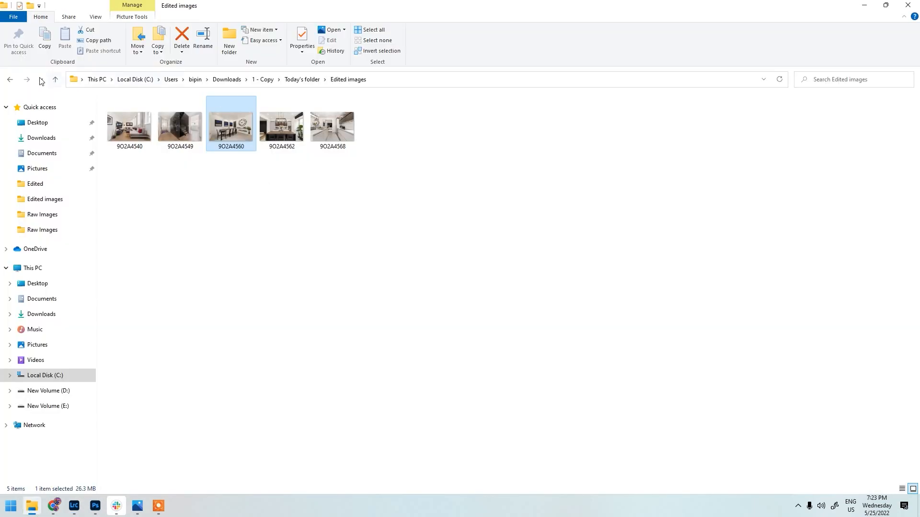
{"action": "left_click", "coordinate": [10, 80]}
{"action": "double_click", "coordinate": [189, 132]}
{"action": "double_click", "coordinate": [136, 125]}
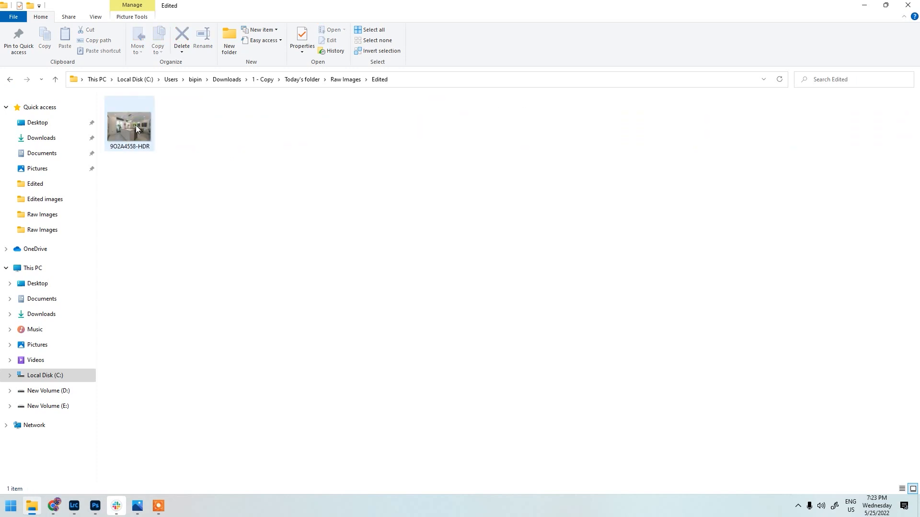
{"action": "double_click", "coordinate": [136, 130]}
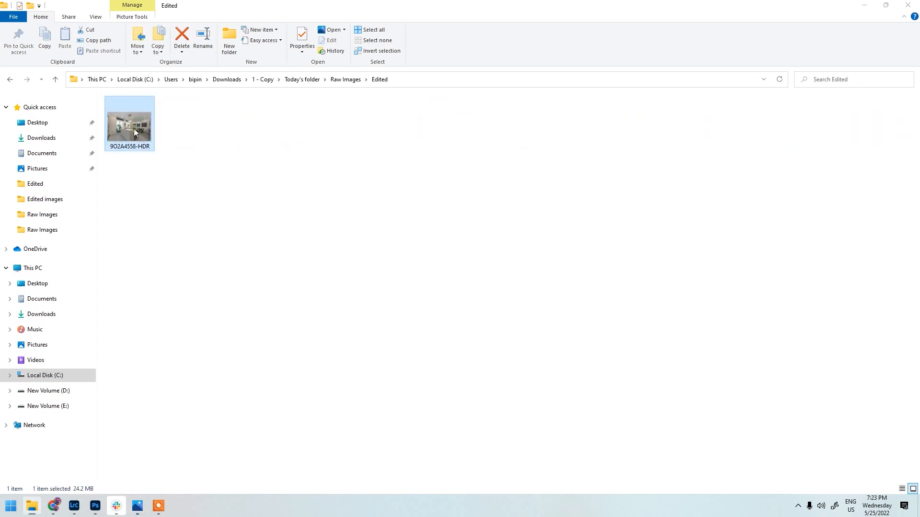
- Open the image 9O2A4558-HDR from the Edited folder in Photoshop
{"action": "left_click", "coordinate": [908, 8]}
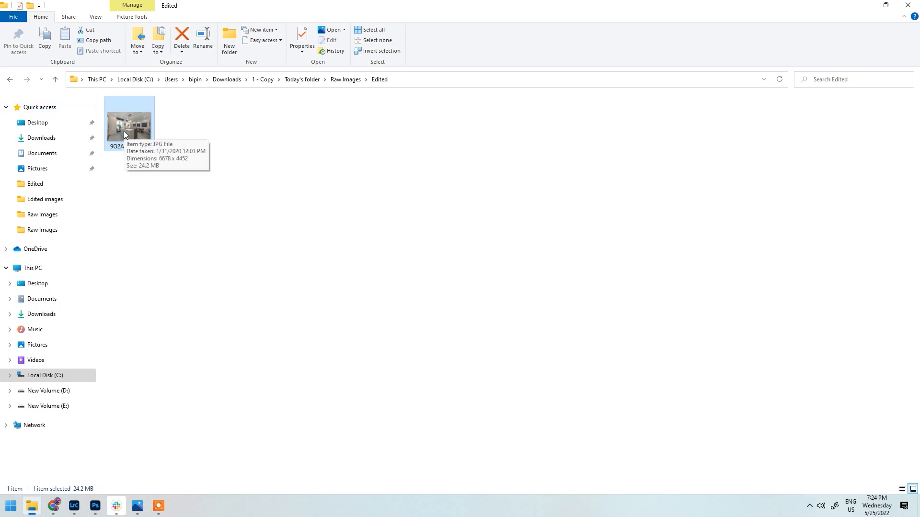
{"action": "left_click_drag", "start_coordinate": [130, 117], "coordinate": [627, 163]}
{"action": "key", "text": "alt+Tab"}
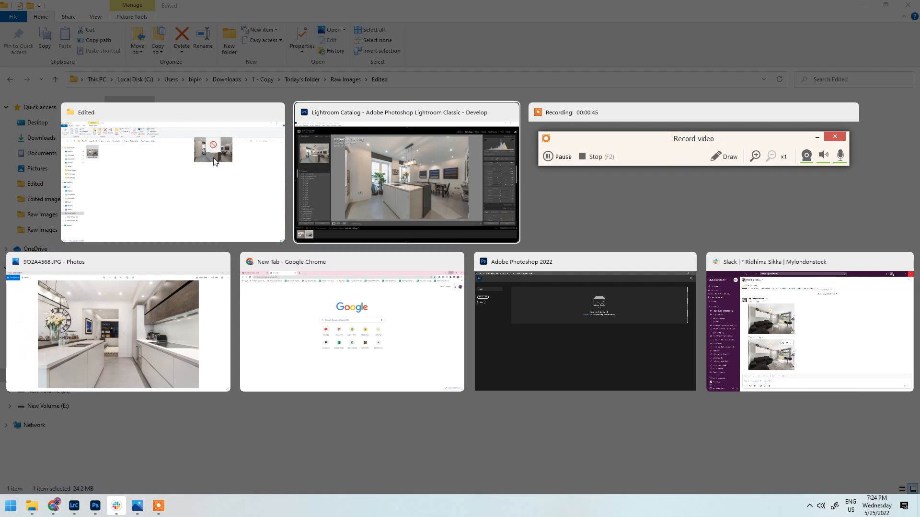
{"action": "key", "text": "alt+Tab"}
{"action": "key", "text": "alt+Tab"}
{"action": "key", "text": "alt+Tab"}
{"action": "left_click_drag", "start_coordinate": [214, 158], "coordinate": [299, 188]}
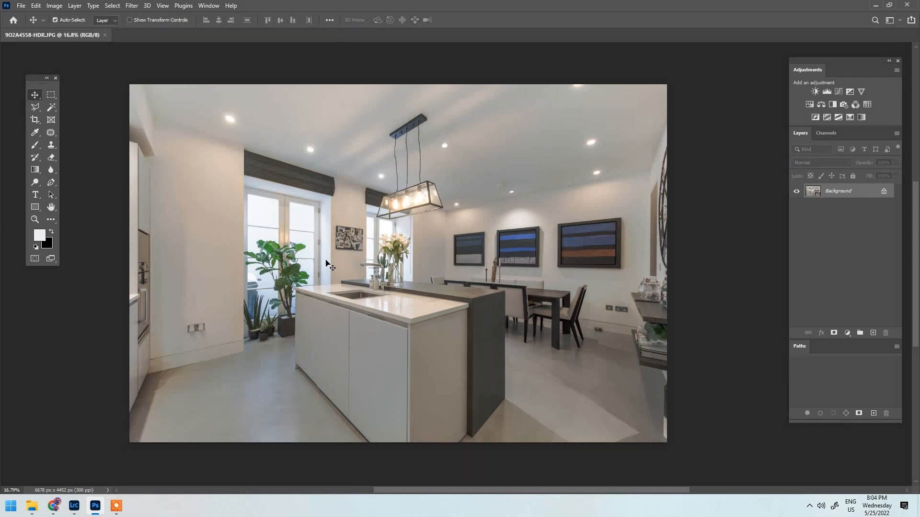
- Examine the kitchen photo's ceiling, spotlights, window blinds and pendant lamp up close for shadows and colour casts
{"action": "scroll", "coordinate": [259, 209], "scroll_direction": "up", "scroll_amount": 5}
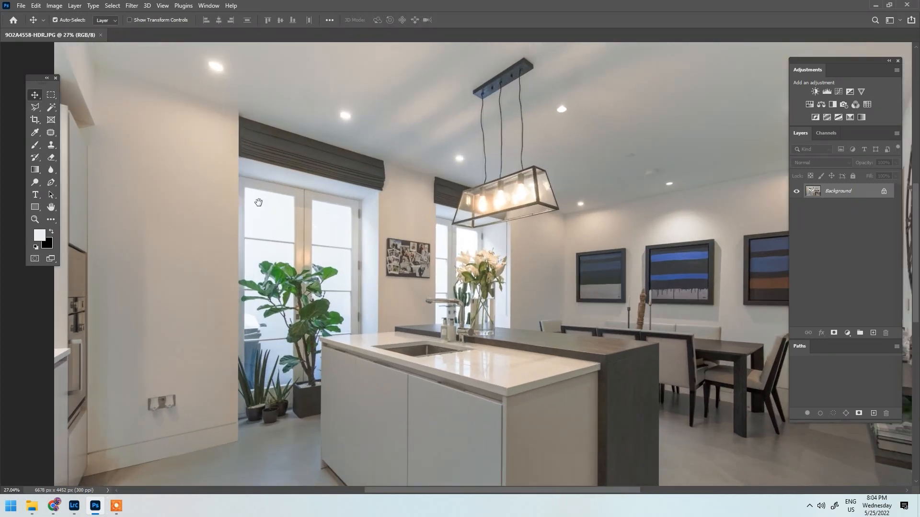
{"action": "left_click_drag", "start_coordinate": [257, 207], "coordinate": [359, 228]}
{"action": "scroll", "coordinate": [320, 238], "scroll_direction": "down", "scroll_amount": 2}
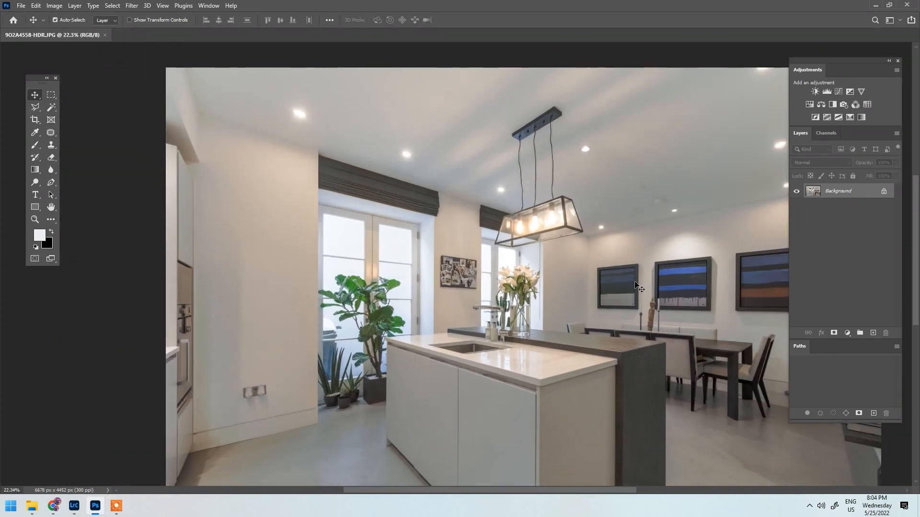
{"action": "scroll", "coordinate": [300, 152], "scroll_direction": "up", "scroll_amount": 15}
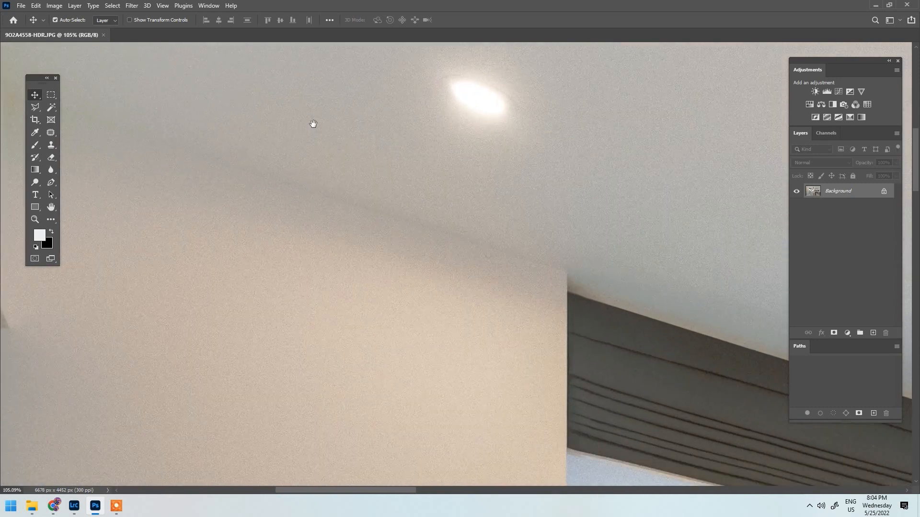
{"action": "left_click_drag", "start_coordinate": [355, 164], "coordinate": [291, 165]}
{"action": "left_click_drag", "start_coordinate": [528, 311], "coordinate": [174, 225]}
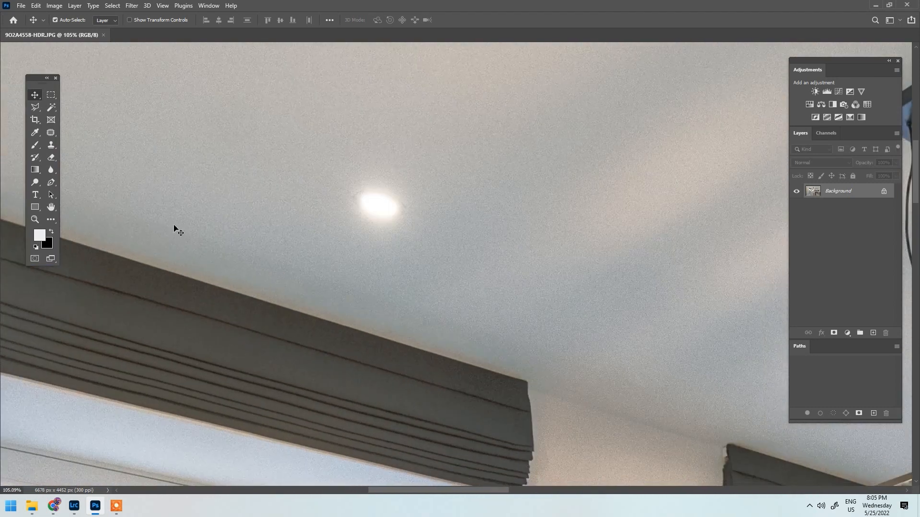
{"action": "scroll", "coordinate": [376, 267], "scroll_direction": "down", "scroll_amount": 5}
{"action": "left_click_drag", "start_coordinate": [501, 287], "coordinate": [261, 252]}
{"action": "scroll", "coordinate": [418, 265], "scroll_direction": "up", "scroll_amount": 3}
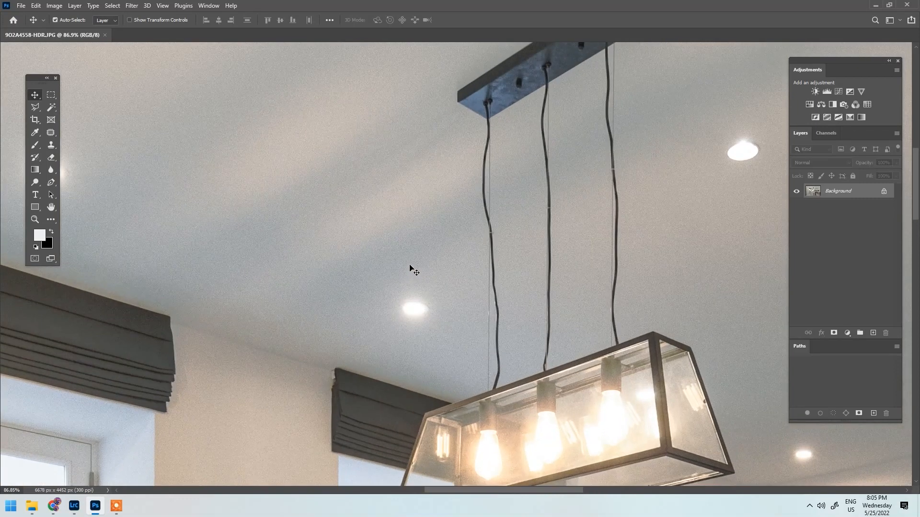
{"action": "left_click_drag", "start_coordinate": [535, 307], "coordinate": [326, 216]}
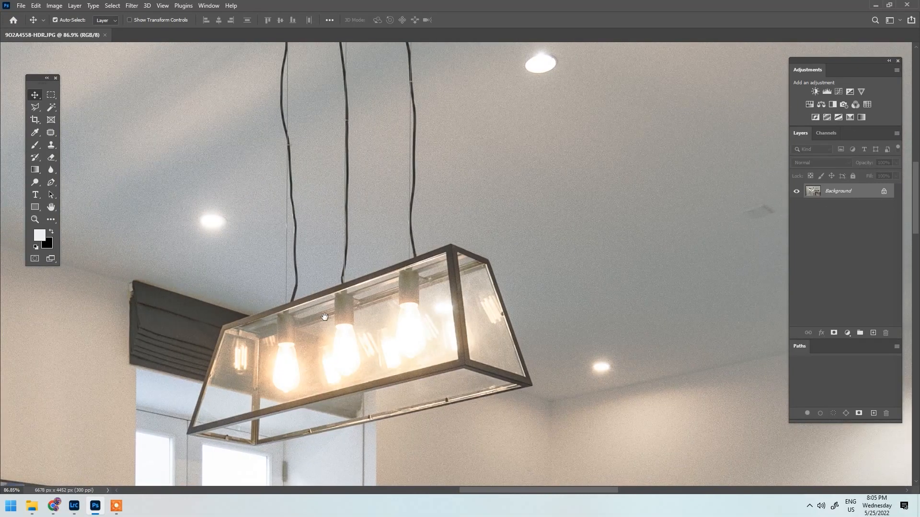
{"action": "left_click_drag", "start_coordinate": [276, 313], "coordinate": [457, 137]}
{"action": "scroll", "coordinate": [380, 292], "scroll_direction": "up", "scroll_amount": 1}
{"action": "scroll", "coordinate": [373, 307], "scroll_direction": "down", "scroll_amount": 3}
- Inspect the window doors, plants, kitchen island, dining area floor and wall paintings up close
{"action": "left_click_drag", "start_coordinate": [359, 280], "coordinate": [714, 223]}
{"action": "scroll", "coordinate": [339, 229], "scroll_direction": "up", "scroll_amount": 3}
{"action": "left_click_drag", "start_coordinate": [313, 90], "coordinate": [309, 137]}
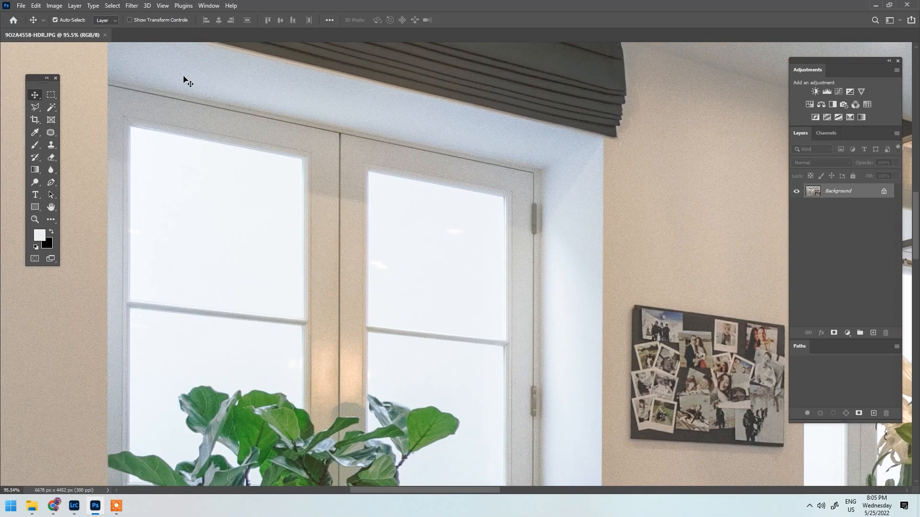
{"action": "scroll", "coordinate": [546, 236], "scroll_direction": "down", "scroll_amount": 3}
{"action": "scroll", "coordinate": [541, 173], "scroll_direction": "up", "scroll_amount": 1}
{"action": "left_click_drag", "start_coordinate": [324, 417], "coordinate": [298, 348]}
{"action": "scroll", "coordinate": [558, 330], "scroll_direction": "up", "scroll_amount": 4}
{"action": "left_click_drag", "start_coordinate": [616, 321], "coordinate": [79, 268]}
{"action": "left_click_drag", "start_coordinate": [537, 387], "coordinate": [187, 192]}
{"action": "scroll", "coordinate": [246, 228], "scroll_direction": "down", "scroll_amount": 3}
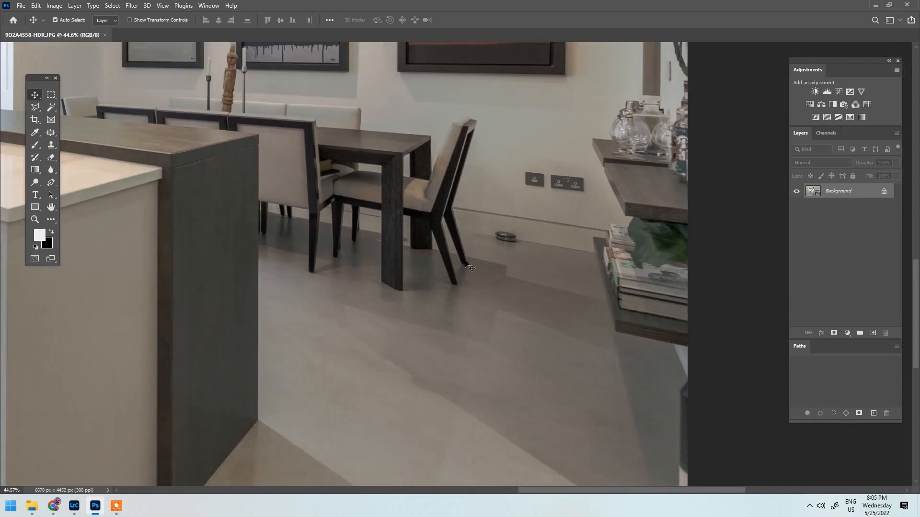
{"action": "scroll", "coordinate": [622, 299], "scroll_direction": "down", "scroll_amount": 3}
{"action": "scroll", "coordinate": [589, 290], "scroll_direction": "up", "scroll_amount": 5}
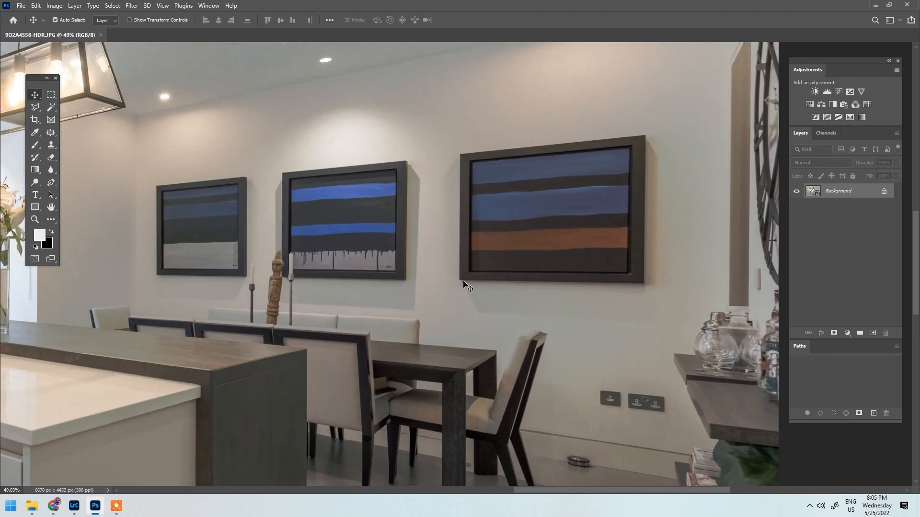
{"action": "scroll", "coordinate": [582, 369], "scroll_direction": "down", "scroll_amount": 5}
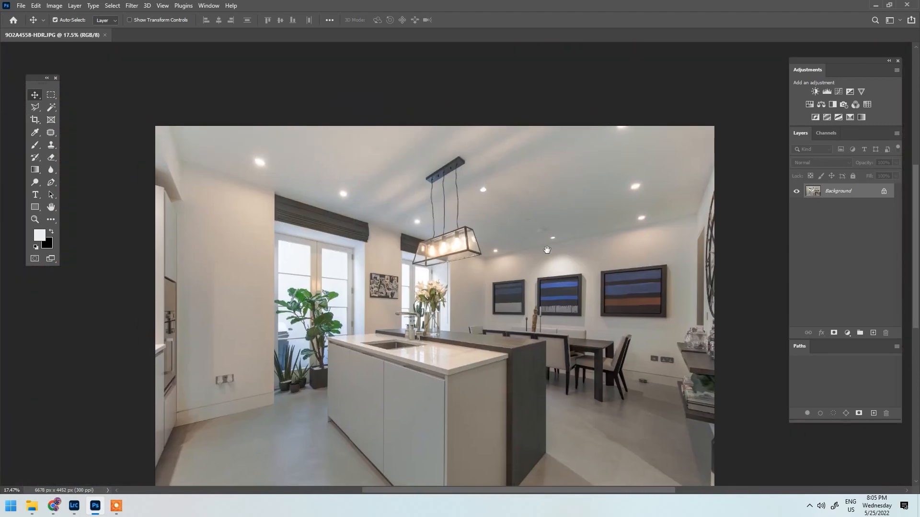
- Compare the light streaks and tones across the ceiling around the pendant lamp and spotlights
{"action": "scroll", "coordinate": [570, 165], "scroll_direction": "up", "scroll_amount": 2}
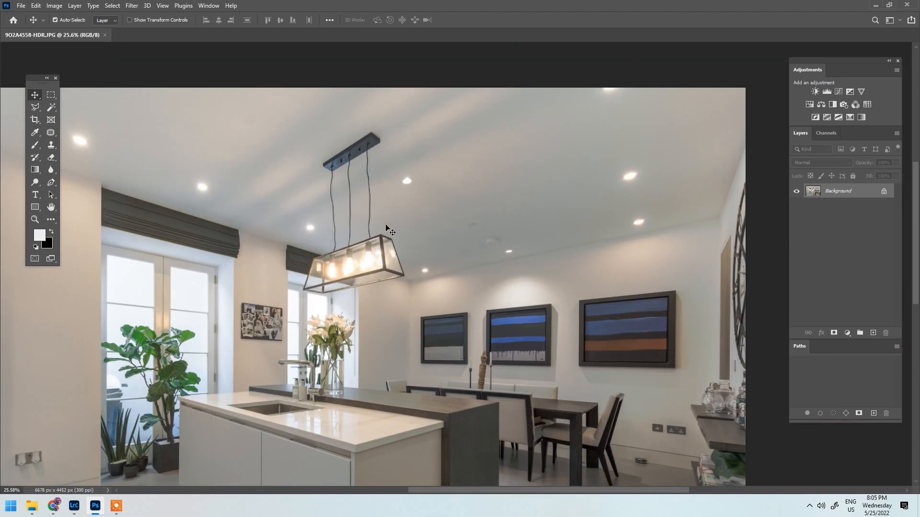
{"action": "scroll", "coordinate": [450, 230], "scroll_direction": "down", "scroll_amount": 1}
{"action": "scroll", "coordinate": [467, 242], "scroll_direction": "up", "scroll_amount": 5}
{"action": "scroll", "coordinate": [527, 215], "scroll_direction": "down", "scroll_amount": 3}
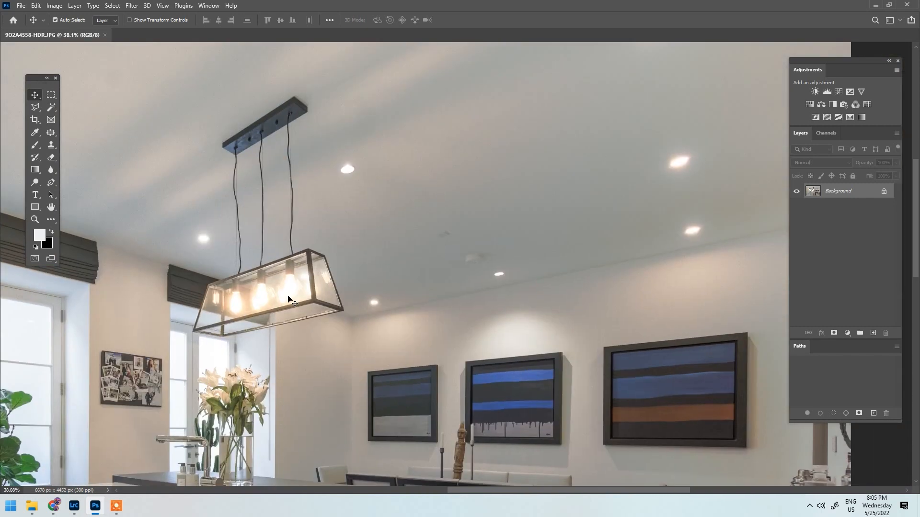
{"action": "scroll", "coordinate": [338, 307], "scroll_direction": "down", "scroll_amount": 2}
{"action": "left_click_drag", "start_coordinate": [500, 262], "coordinate": [511, 257]}
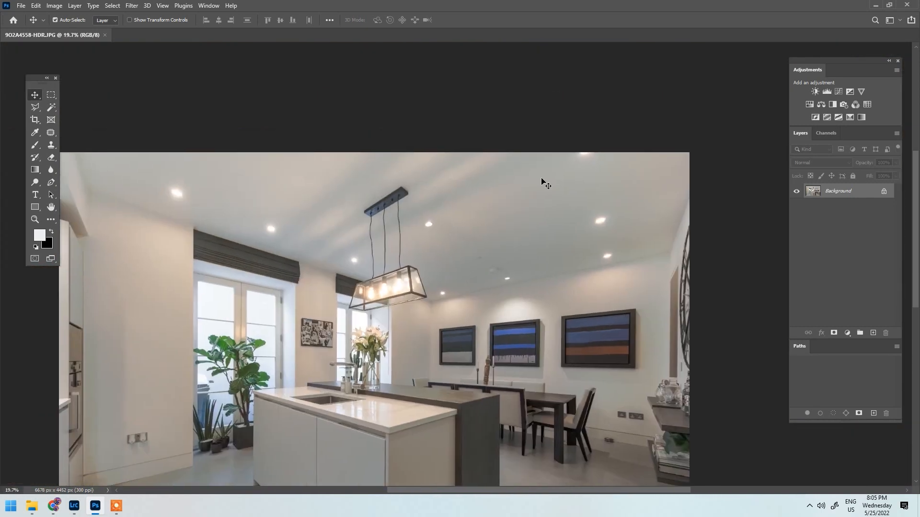
{"action": "left_click_drag", "start_coordinate": [223, 197], "coordinate": [352, 173]}
- Examine the floor between the oven wall and the kitchen island for uneven shadows and tones
{"action": "left_click_drag", "start_coordinate": [272, 276], "coordinate": [332, 71]}
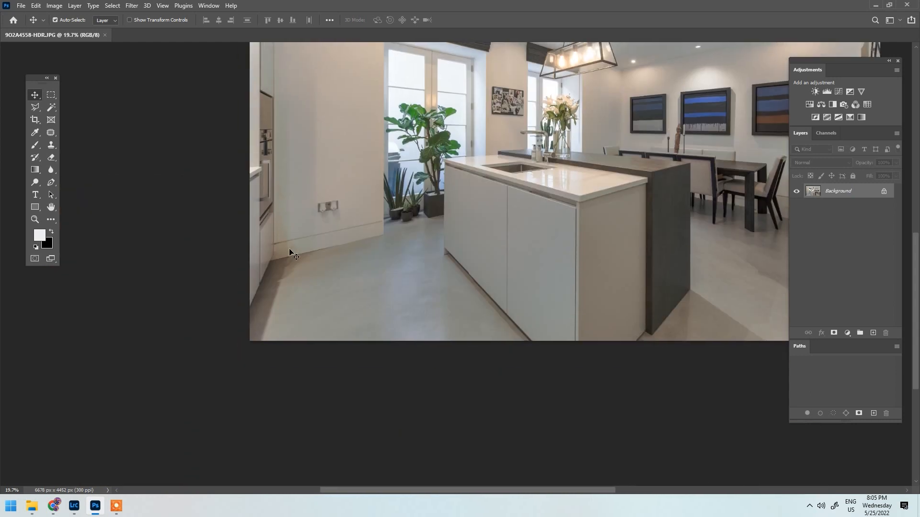
{"action": "scroll", "coordinate": [289, 251], "scroll_direction": "up", "scroll_amount": 3}
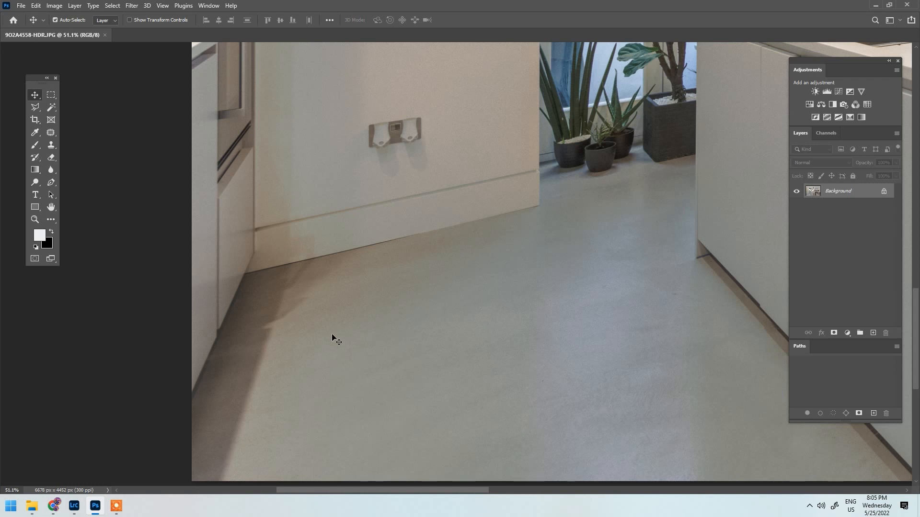
{"action": "scroll", "coordinate": [375, 241], "scroll_direction": "down", "scroll_amount": 3}
{"action": "left_click_drag", "start_coordinate": [511, 276], "coordinate": [332, 310]}
{"action": "scroll", "coordinate": [309, 311], "scroll_direction": "down", "scroll_amount": 2}
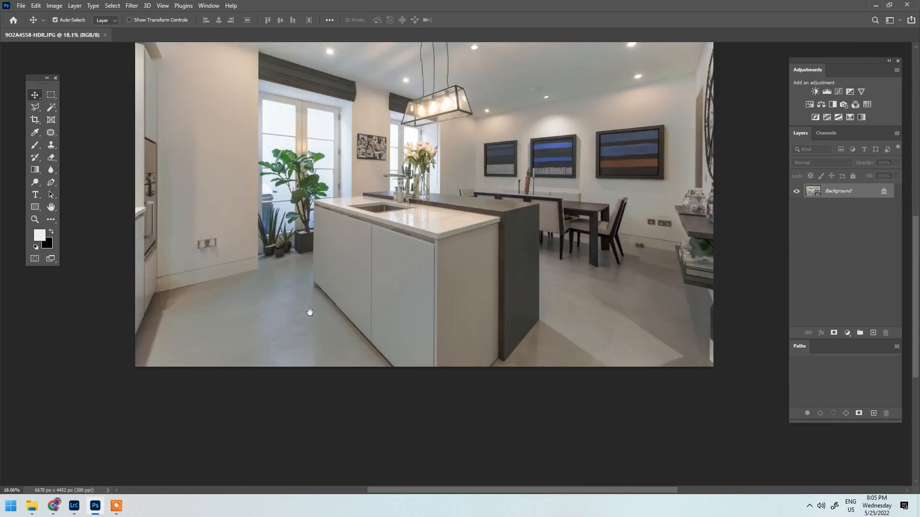
{"action": "scroll", "coordinate": [277, 269], "scroll_direction": "up", "scroll_amount": 2}
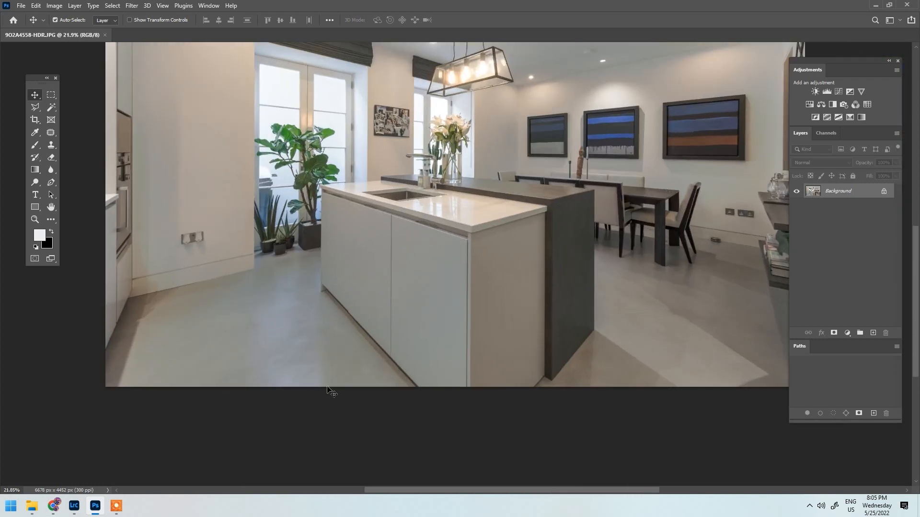
{"action": "scroll", "coordinate": [353, 277], "scroll_direction": "down", "scroll_amount": 2}
{"action": "scroll", "coordinate": [598, 182], "scroll_direction": "up", "scroll_amount": 3}
{"action": "scroll", "coordinate": [601, 183], "scroll_direction": "down", "scroll_amount": 2}
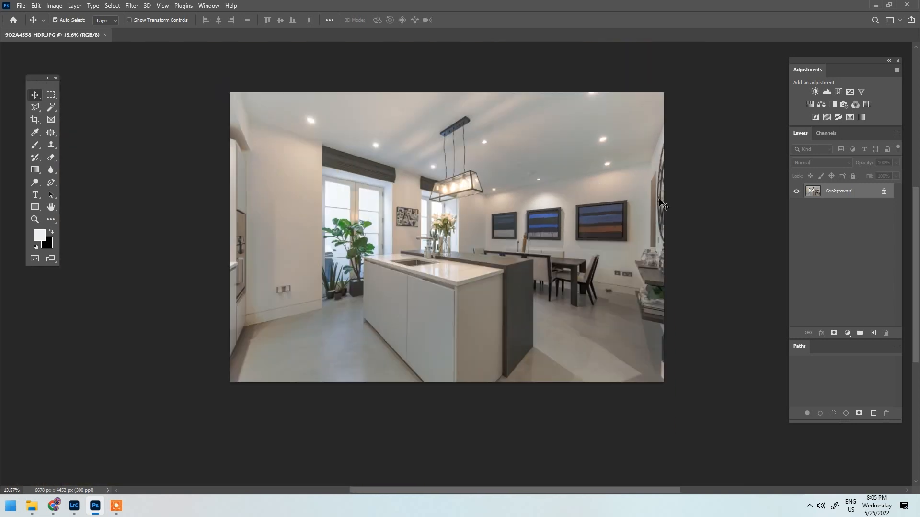
- Check the dining side's floor, shelves and walls, and review the brightness of the whole photo
{"action": "scroll", "coordinate": [749, 396], "scroll_direction": "up", "scroll_amount": 2}
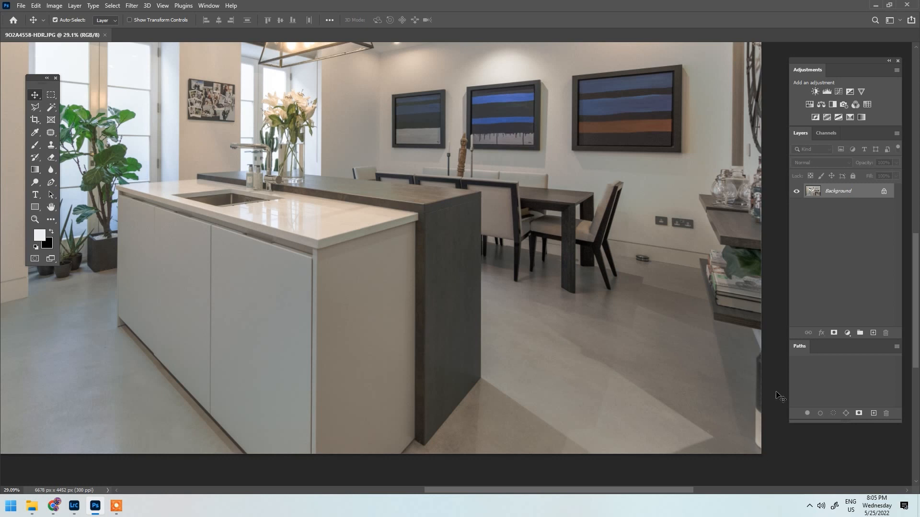
{"action": "left_click_drag", "start_coordinate": [602, 237], "coordinate": [707, 404]}
{"action": "scroll", "coordinate": [336, 208], "scroll_direction": "down", "scroll_amount": 3}
{"action": "left_click_drag", "start_coordinate": [340, 209], "coordinate": [419, 198]}
{"action": "scroll", "coordinate": [240, 123], "scroll_direction": "down", "scroll_amount": 2}
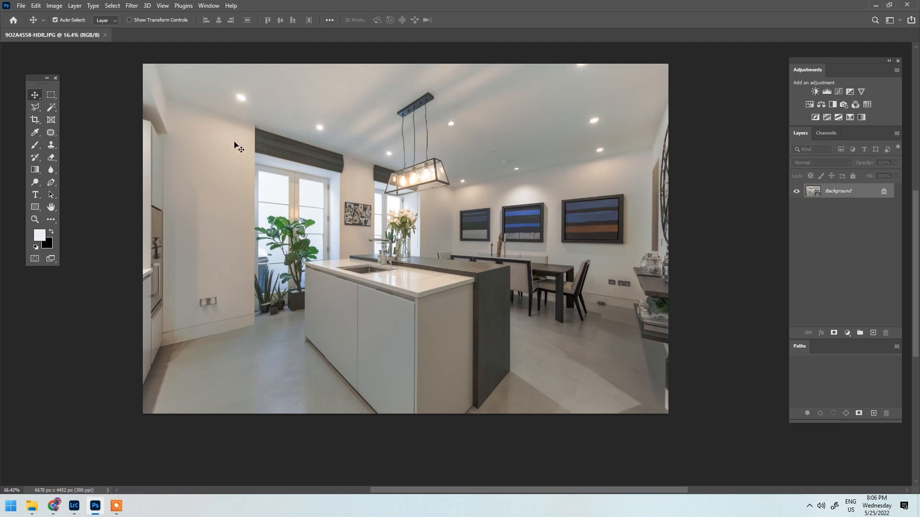
{"action": "scroll", "coordinate": [387, 167], "scroll_direction": "up", "scroll_amount": 5}
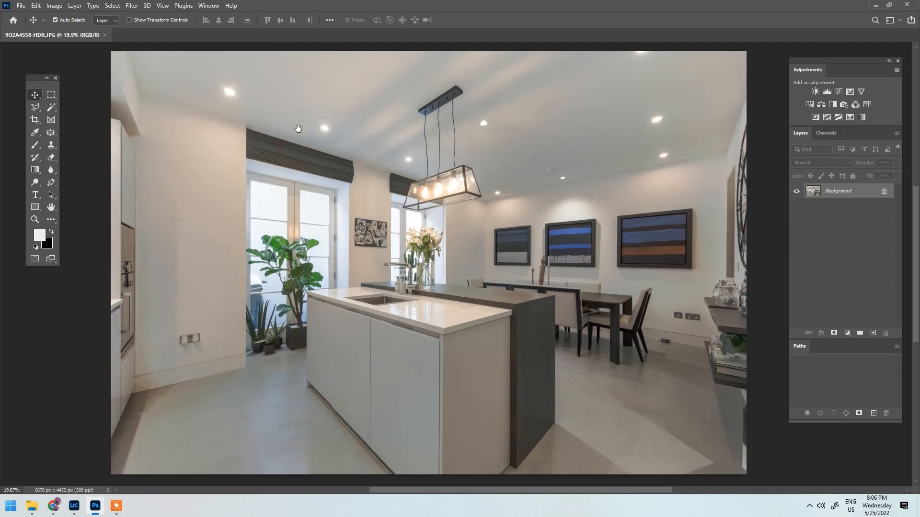
{"action": "scroll", "coordinate": [383, 166], "scroll_direction": "down", "scroll_amount": 5}
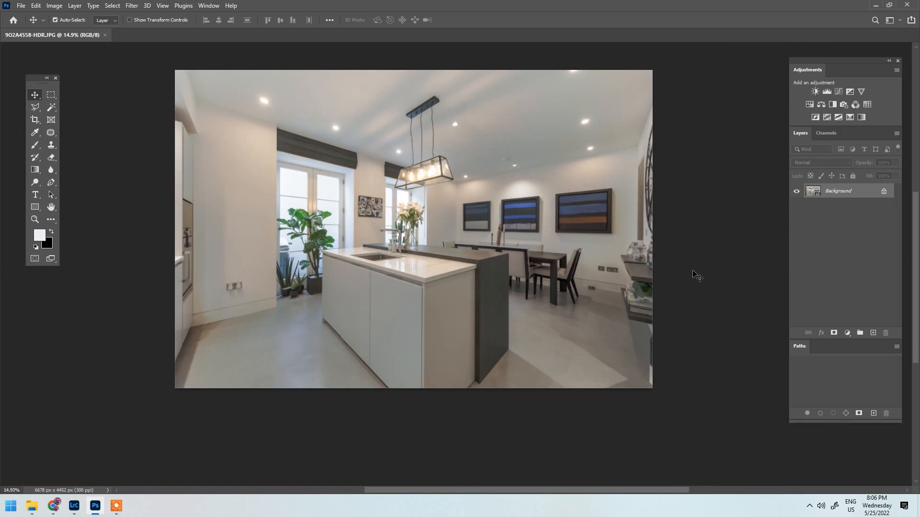
- Add a Brightness/Contrast adjustment layer above the background and set its brightness to 35
{"action": "left_click", "coordinate": [847, 334]}
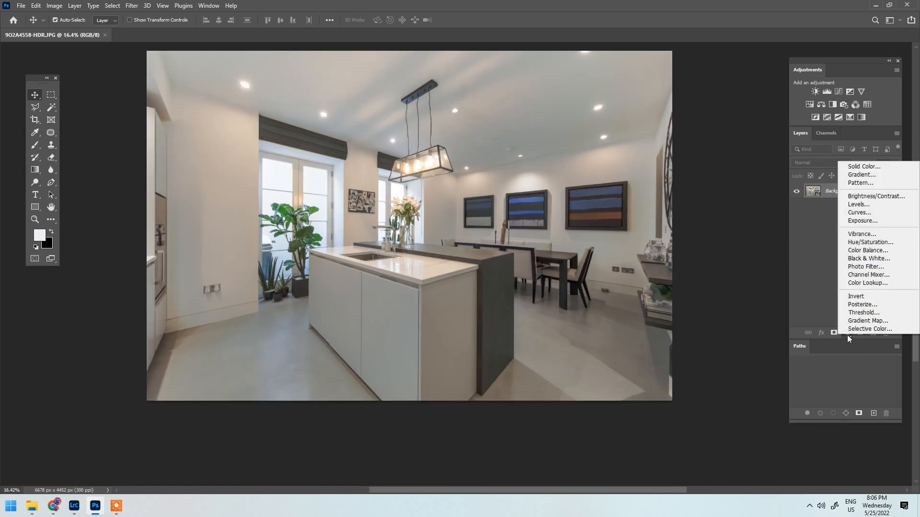
{"action": "left_click", "coordinate": [887, 195]}
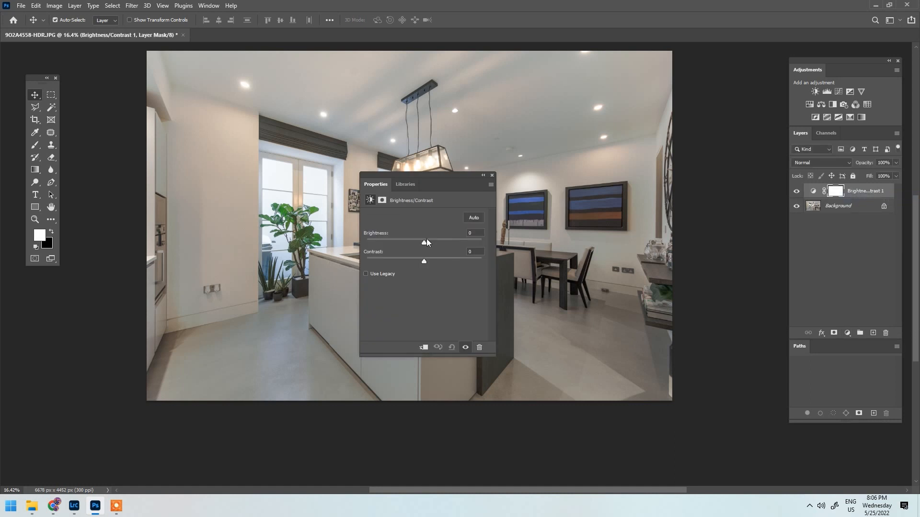
{"action": "left_click_drag", "start_coordinate": [425, 241], "coordinate": [428, 241]}
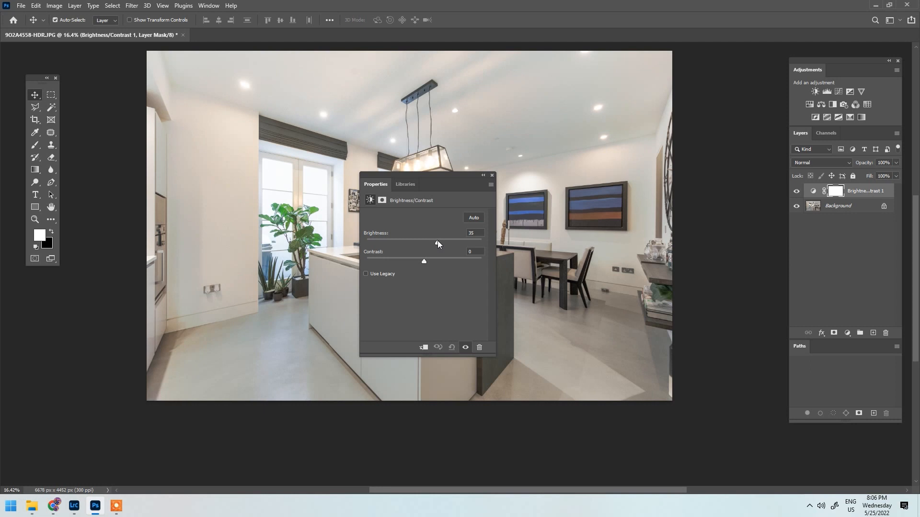
{"action": "left_click_drag", "start_coordinate": [437, 244], "coordinate": [426, 244]}
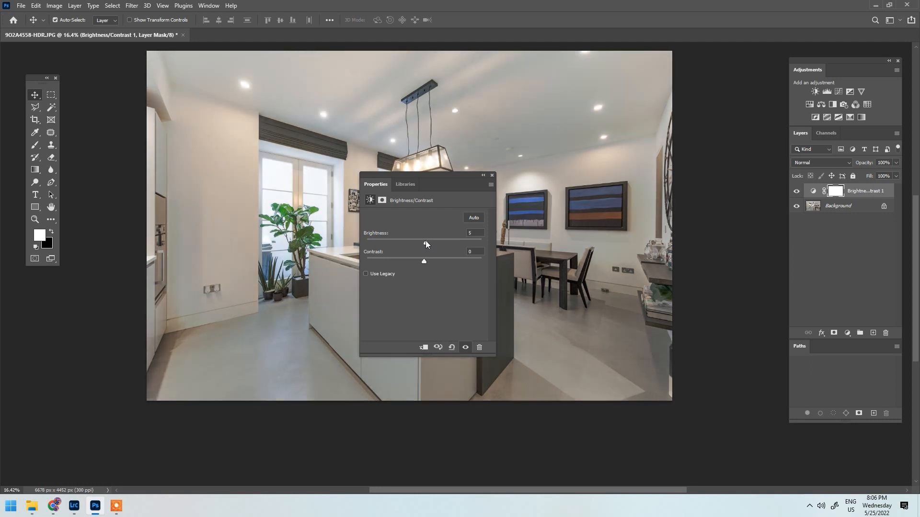
{"action": "type", "text": "0"}
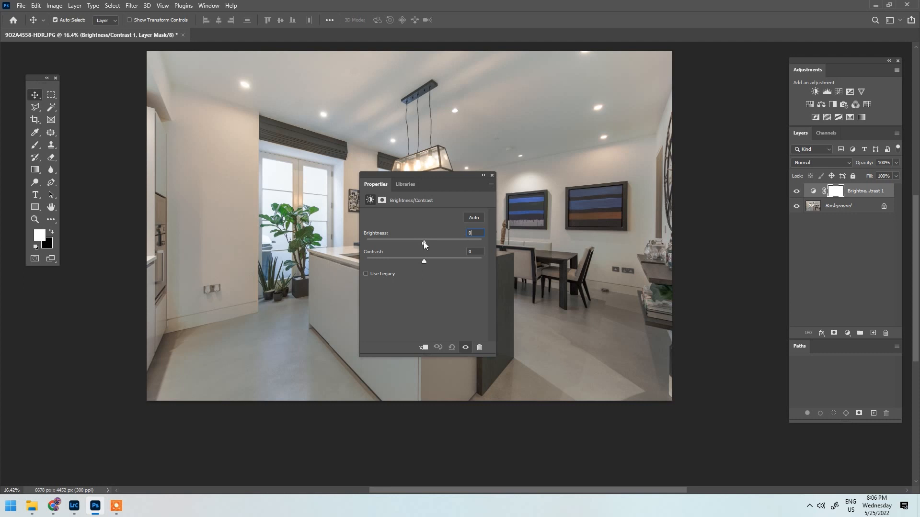
{"action": "left_click_drag", "start_coordinate": [424, 243], "coordinate": [436, 246]}
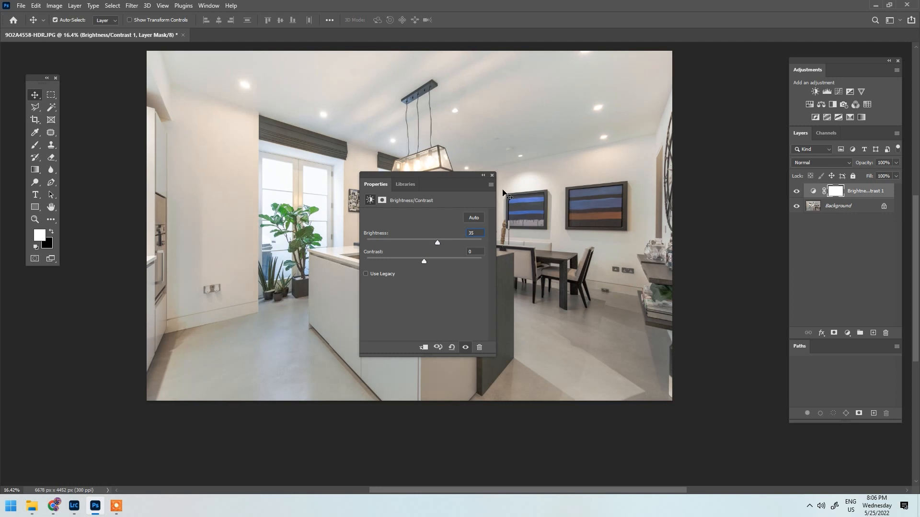
{"action": "left_click", "coordinate": [492, 175]}
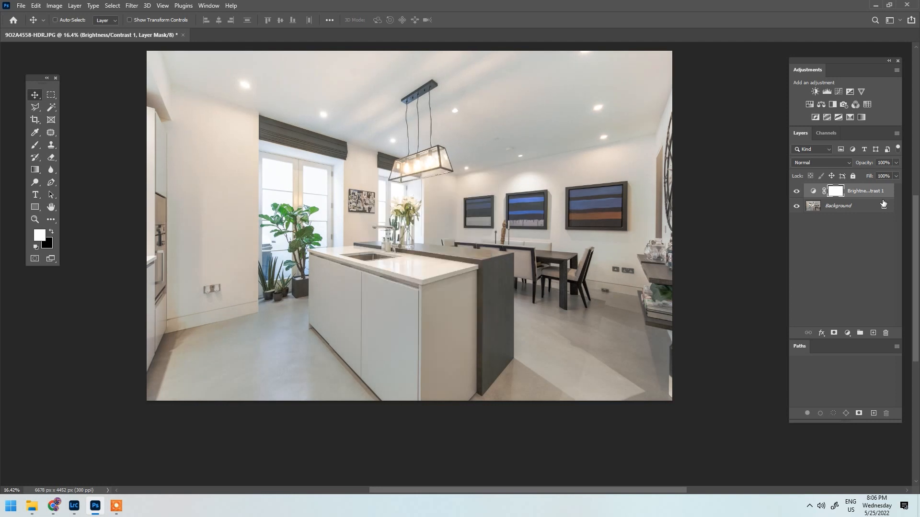
- Invert the Brightness/Contrast layer's mask to black and select the Brush tool with white as foreground colour
{"action": "key", "text": "ctrl+i"}
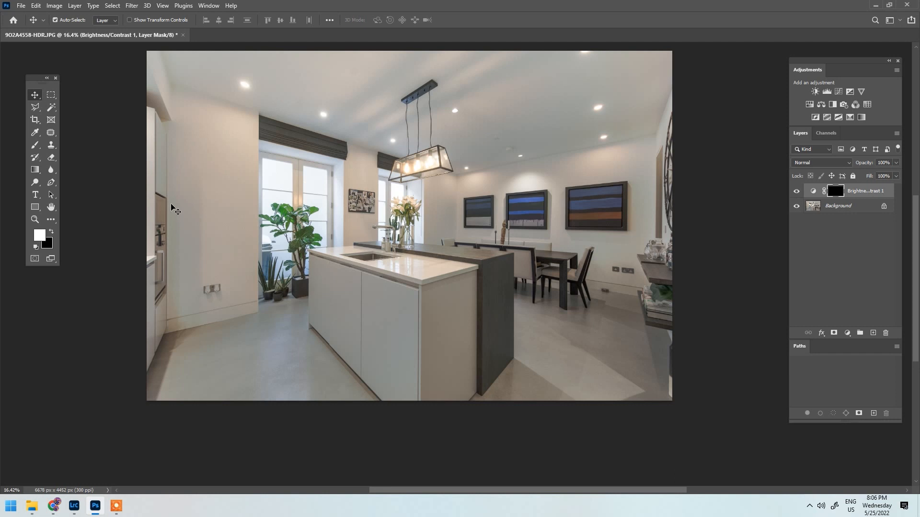
{"action": "left_click", "coordinate": [36, 149]}
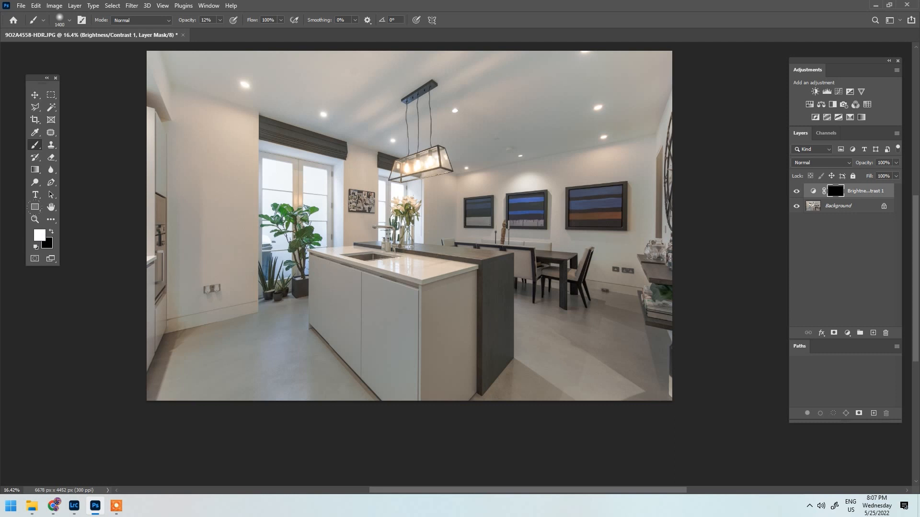
{"action": "scroll", "coordinate": [237, 89], "scroll_direction": "up", "scroll_amount": 1}
{"action": "scroll", "coordinate": [236, 89], "scroll_direction": "down", "scroll_amount": 1}
{"action": "scroll", "coordinate": [245, 134], "scroll_direction": "up", "scroll_amount": 3}
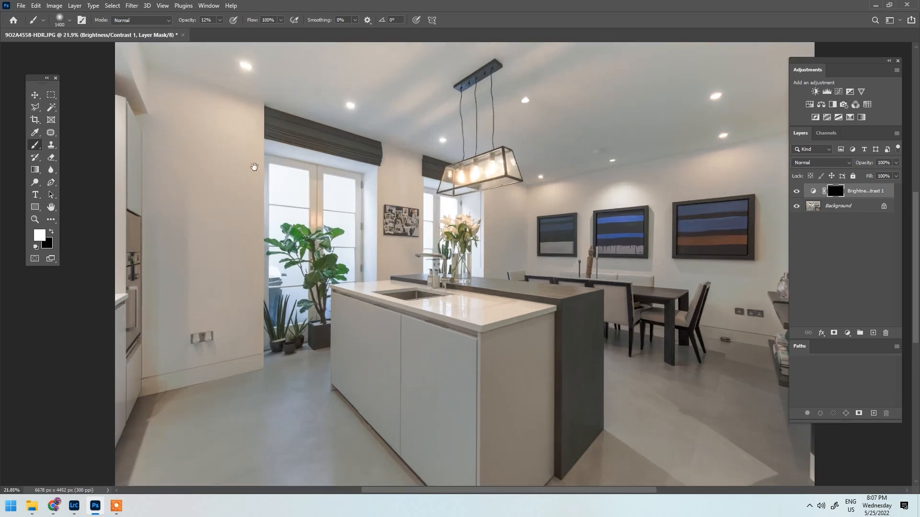
- Enlarge the brush to 2500 px and brighten the ceiling above the dining area by painting white on the adjustment mask
{"action": "scroll", "coordinate": [235, 158], "scroll_direction": "up", "scroll_amount": 2}
{"action": "scroll", "coordinate": [225, 168], "scroll_direction": "down", "scroll_amount": 2}
{"action": "key", "text": "bracketright"}
{"action": "key", "text": "bracketright"}
{"action": "key", "text": "bracketright"}
{"action": "key", "text": "bracketright"}
{"action": "key", "text": "bracketright"}
{"action": "key", "text": "bracketright"}
{"action": "key", "text": "bracketright"}
{"action": "key", "text": "bracketright"}
{"action": "key", "text": "bracketright"}
{"action": "key", "text": "bracketright"}
{"action": "key", "text": "bracketright"}
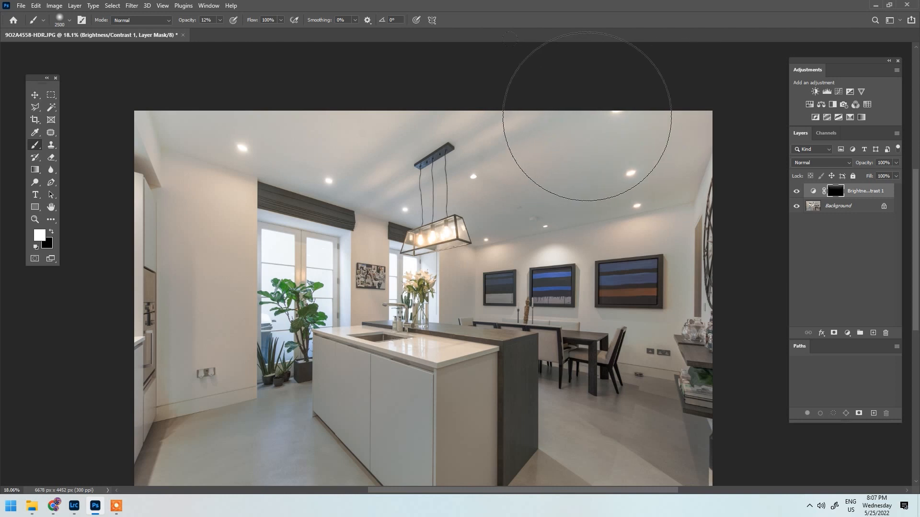
- Paint white on the mask over the dining table and the wall behind it, using a brush of 1300 to 1900 px
{"action": "key", "text": "bracketleft"}
{"action": "key", "text": "bracketleft"}
{"action": "key", "text": "bracketleft"}
{"action": "key", "text": "bracketleft"}
{"action": "key", "text": "bracketleft"}
{"action": "key", "text": "bracketleft"}
{"action": "key", "text": "bracketleft"}
{"action": "key", "text": "bracketleft"}
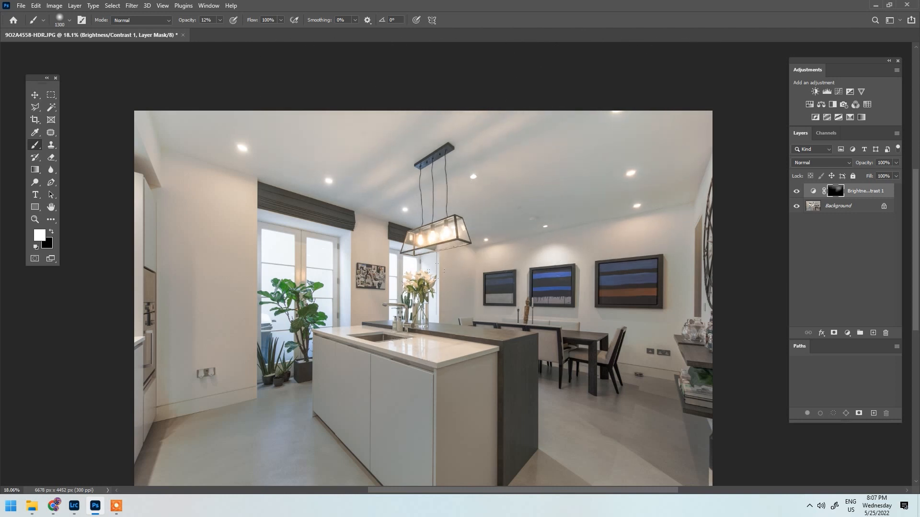
{"action": "key", "text": "bracketright"}
{"action": "key", "text": "bracketright"}
{"action": "key", "text": "bracketright"}
{"action": "key", "text": "bracketright"}
{"action": "key", "text": "bracketright"}
{"action": "key", "text": "bracketright"}
{"action": "mouse_move", "coordinate": [596, 325]}
{"action": "left_mouse_down"}
{"action": "mouse_move", "coordinate": [641, 340]}
{"action": "mouse_move", "coordinate": [651, 357]}
{"action": "mouse_move", "coordinate": [670, 356]}
{"action": "mouse_move", "coordinate": [594, 339]}
{"action": "left_mouse_up"}
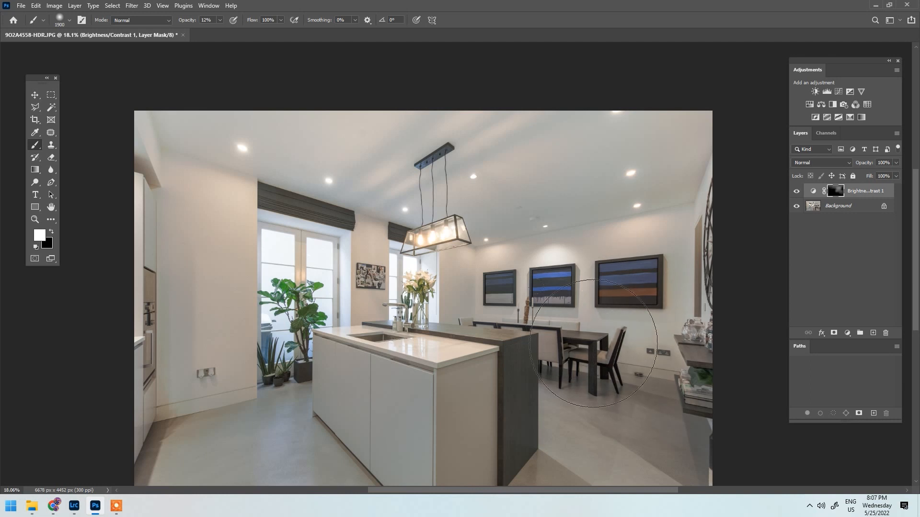
- Enlarge the brush to 2400 px and brighten the ceiling around the pendant lamp's mount on the mask
{"action": "key", "text": "bracketright"}
{"action": "key", "text": "bracketright"}
{"action": "key", "text": "bracketright"}
{"action": "key", "text": "bracketright"}
{"action": "key", "text": "bracketright"}
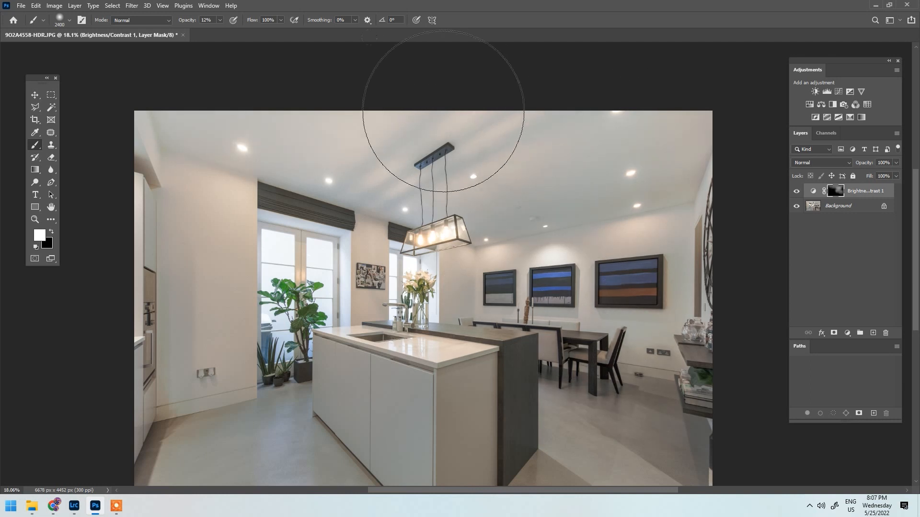
- Reduce the brush to about 1400 px and paint white on the mask over the ceiling on the oven side
{"action": "key", "text": "bracketleft"}
{"action": "key", "text": "bracketleft"}
{"action": "key", "text": "bracketleft"}
{"action": "key", "text": "bracketleft"}
{"action": "key", "text": "bracketleft"}
{"action": "key", "text": "bracketleft"}
{"action": "key", "text": "bracketleft"}
{"action": "key", "text": "bracketleft"}
{"action": "key", "text": "bracketleft"}
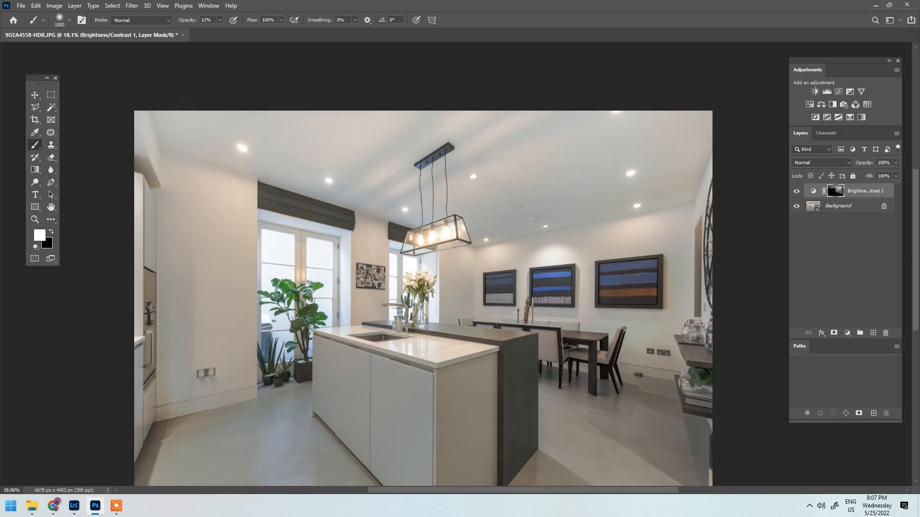
{"action": "key", "text": "bracketright"}
{"action": "key", "text": "bracketright"}
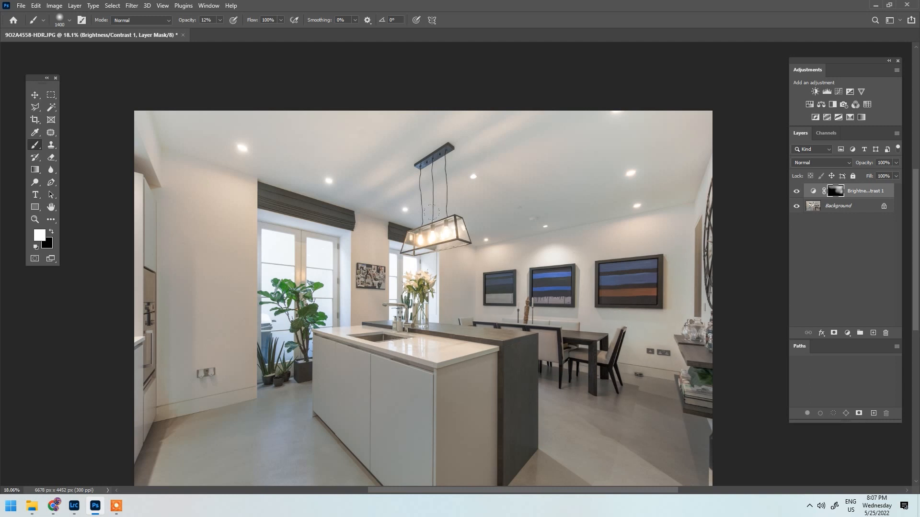
- Brighten the plain wall beside the oven with a 2100 px brush and the wall between the windows with a 1200 px brush
{"action": "key", "text": "bracketright"}
{"action": "key", "text": "bracketright"}
{"action": "key", "text": "bracketright"}
{"action": "key", "text": "bracketright"}
{"action": "key", "text": "bracketleft"}
{"action": "scroll", "coordinate": [246, 216], "scroll_direction": "up", "scroll_amount": 2}
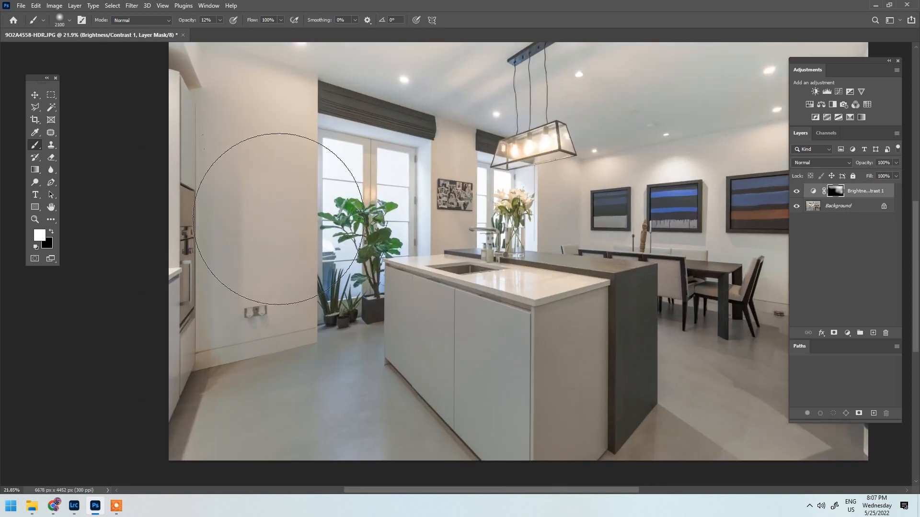
{"action": "key", "text": "bracketleft"}
{"action": "key", "text": "bracketleft"}
{"action": "key", "text": "bracketleft"}
{"action": "key", "text": "bracketleft"}
{"action": "key", "text": "bracketleft"}
{"action": "scroll", "coordinate": [239, 200], "scroll_direction": "down", "scroll_amount": 2}
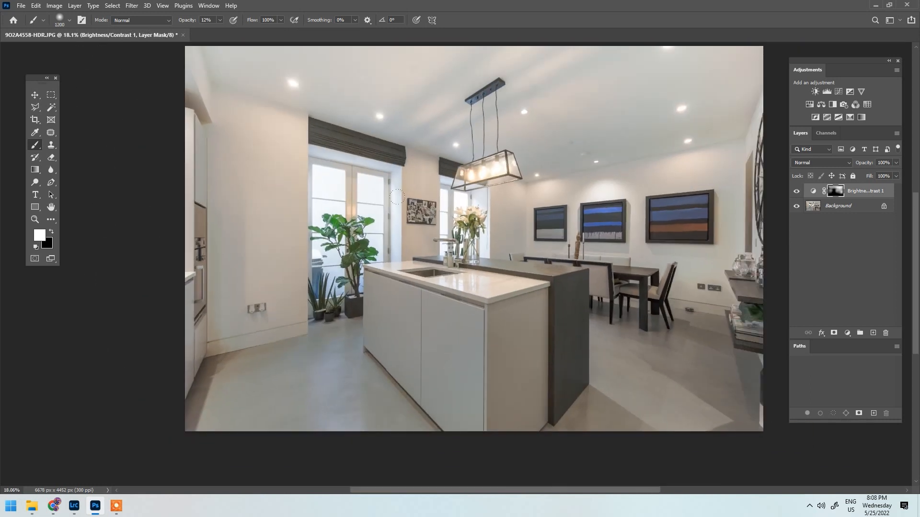
- Brighten the floor beside the plants with a 2300 px brush and the floor near the dining shelves with an 1800 px brush
{"action": "key", "text": "bracketright"}
{"action": "key", "text": "bracketright"}
{"action": "key", "text": "bracketright"}
{"action": "key", "text": "bracketright"}
{"action": "key", "text": "bracketright"}
{"action": "key", "text": "bracketright"}
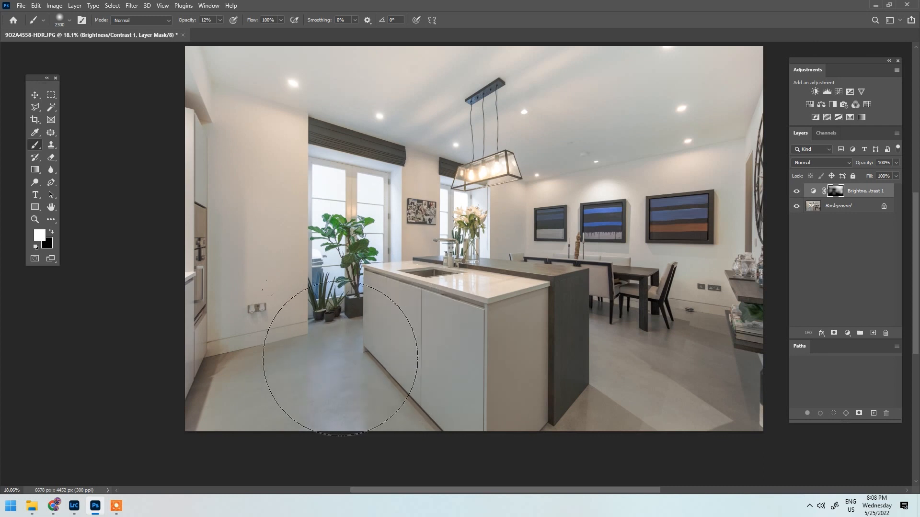
{"action": "key", "text": "bracketleft"}
{"action": "key", "text": "bracketleft"}
{"action": "key", "text": "bracketleft"}
{"action": "key", "text": "bracketleft"}
{"action": "key", "text": "bracketleft"}
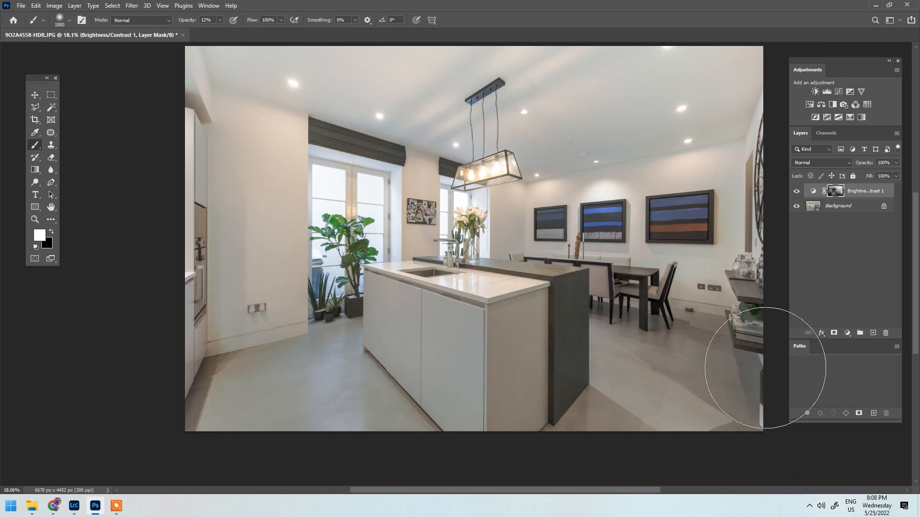
- Paint white on the mask around the pendant lamp with a brush enlarged to 2300 px, and compare with the adjustment hidden
{"action": "key", "text": "bracketright"}
{"action": "key", "text": "bracketright"}
{"action": "left_click_drag", "start_coordinate": [535, 165], "coordinate": [494, 246]}
{"action": "key", "text": "bracketright"}
{"action": "key", "text": "bracketright"}
{"action": "key", "text": "bracketright"}
{"action": "left_click_drag", "start_coordinate": [546, 184], "coordinate": [519, 136]}
{"action": "left_click", "coordinate": [796, 192]}
{"action": "left_click", "coordinate": [796, 192]}
- Switch to black, reduce the brush to 175 px and paint the brightening off the pendant lamp's bulbs on the mask
{"action": "scroll", "coordinate": [461, 223], "scroll_direction": "up", "scroll_amount": 3}
{"action": "scroll", "coordinate": [431, 218], "scroll_direction": "up", "scroll_amount": 3}
{"action": "key", "text": "x"}
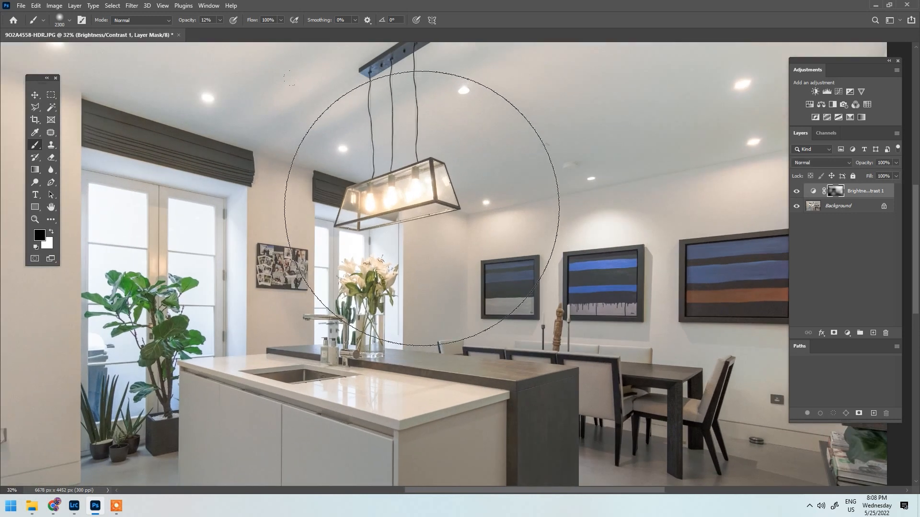
{"action": "scroll", "coordinate": [22, 222], "scroll_direction": "up", "scroll_amount": 2}
{"action": "scroll", "coordinate": [22, 222], "scroll_direction": "up", "scroll_amount": 2}
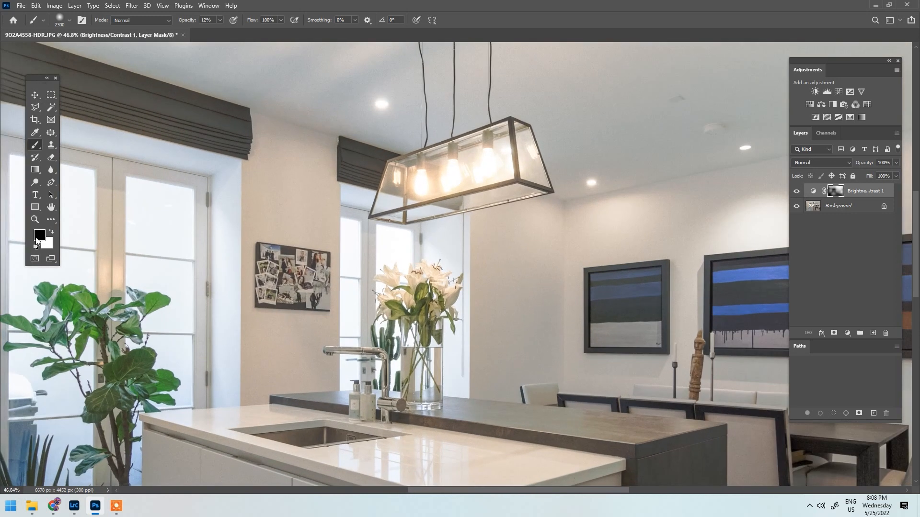
{"action": "left_click_drag", "start_coordinate": [406, 166], "coordinate": [396, 200]}
{"action": "scroll", "coordinate": [397, 202], "scroll_direction": "up", "scroll_amount": 6}
{"action": "key", "text": "bracketleft"}
{"action": "key", "text": "bracketleft"}
{"action": "key", "text": "bracketleft"}
{"action": "key", "text": "bracketleft"}
{"action": "key", "text": "bracketleft"}
{"action": "key", "text": "bracketleft"}
{"action": "key", "text": "bracketleft"}
{"action": "key", "text": "bracketleft"}
{"action": "key", "text": "bracketleft"}
{"action": "key", "text": "bracketleft"}
{"action": "key", "text": "bracketleft"}
{"action": "key", "text": "bracketleft"}
{"action": "key", "text": "bracketleft"}
{"action": "key", "text": "bracketleft"}
{"action": "key", "text": "bracketleft"}
{"action": "key", "text": "bracketleft"}
{"action": "key", "text": "bracketleft"}
{"action": "key", "text": "bracketleft"}
{"action": "key", "text": "bracketleft"}
{"action": "key", "text": "bracketleft"}
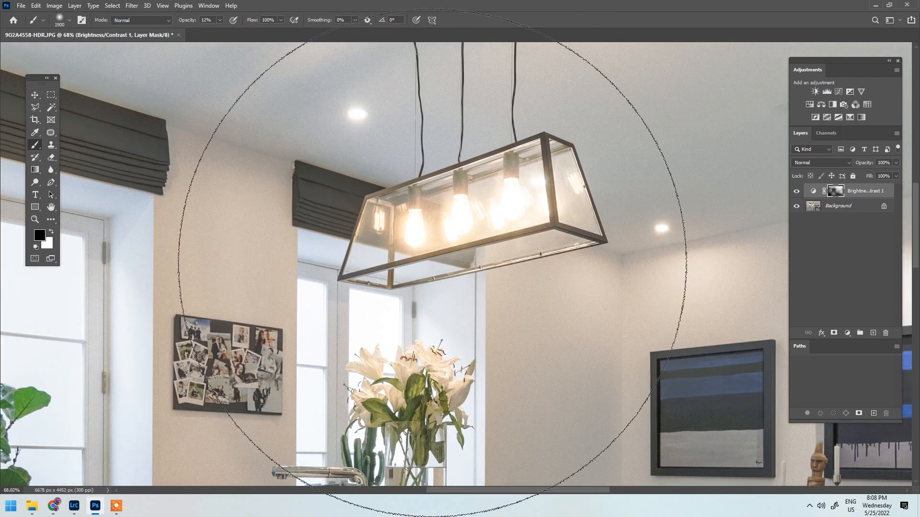
{"action": "scroll", "coordinate": [399, 210], "scroll_direction": "up", "scroll_amount": 1}
{"action": "key", "text": "bracketright"}
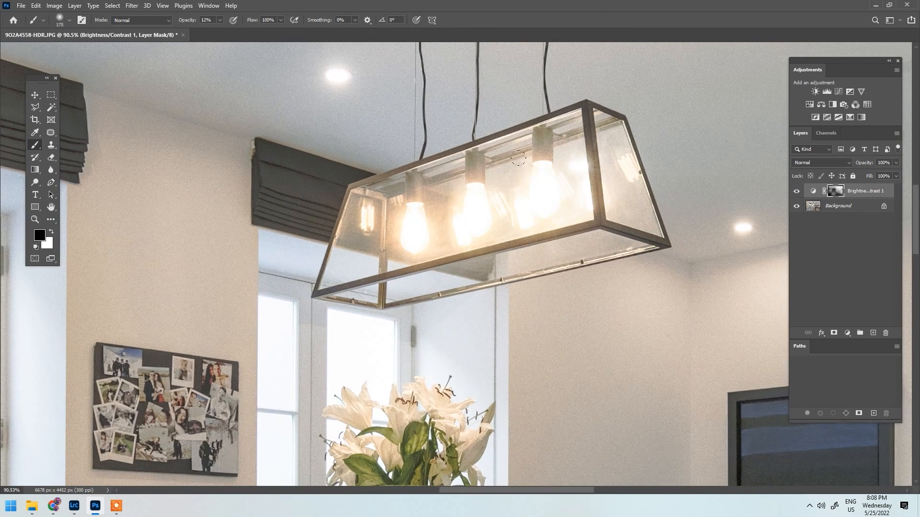
- Enlarge the black brush to 600 px, tone down the whole pendant lamp on the mask, and compare with the adjustment hidden
{"action": "key", "text": "bracketright"}
{"action": "key", "text": "bracketright"}
{"action": "key", "text": "bracketright"}
{"action": "key", "text": "bracketright"}
{"action": "key", "text": "bracketright"}
{"action": "left_click", "coordinate": [796, 193]}
{"action": "left_click", "coordinate": [796, 193]}
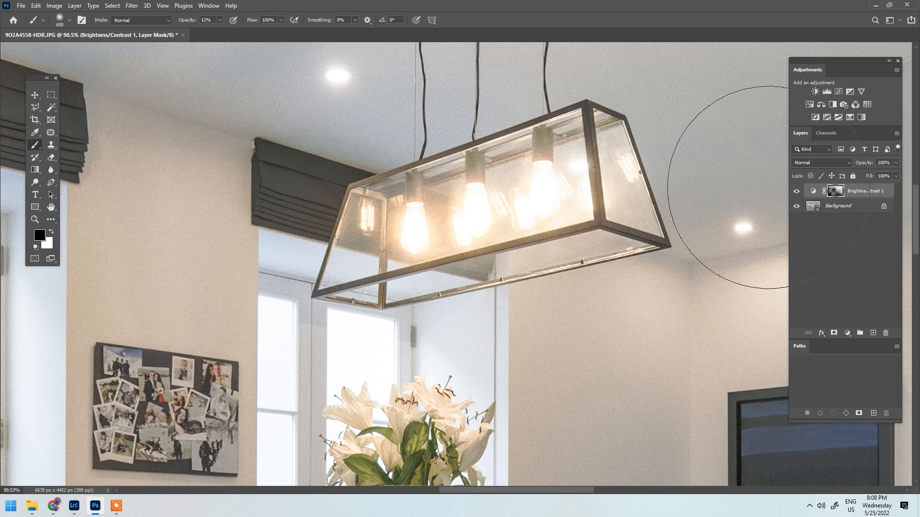
- Merge the Brightness/Contrast adjustment layer down into the background
{"action": "scroll", "coordinate": [461, 189], "scroll_direction": "down", "scroll_amount": 17}
{"action": "scroll", "coordinate": [462, 189], "scroll_direction": "down", "scroll_amount": 1}
{"action": "scroll", "coordinate": [467, 189], "scroll_direction": "up", "scroll_amount": 2}
{"action": "scroll", "coordinate": [473, 191], "scroll_direction": "down", "scroll_amount": 2}
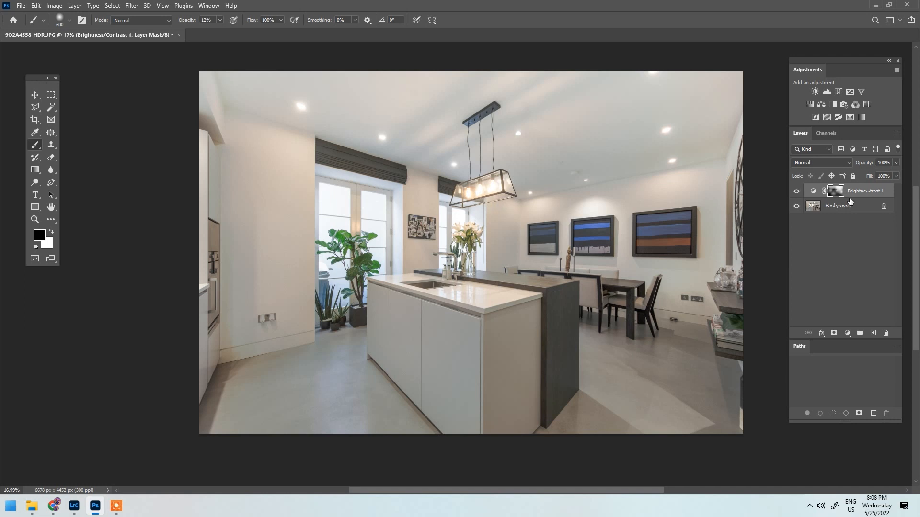
{"action": "key", "text": "ctrl+e"}
- Examine the walls, windows, pendant lamp and ceiling of the merged photo for uneven tones and colour casts
{"action": "scroll", "coordinate": [604, 343], "scroll_direction": "up", "scroll_amount": 5}
{"action": "scroll", "coordinate": [622, 218], "scroll_direction": "down", "scroll_amount": 9}
{"action": "scroll", "coordinate": [548, 199], "scroll_direction": "up", "scroll_amount": 3}
{"action": "left_click_drag", "start_coordinate": [550, 199], "coordinate": [525, 194]}
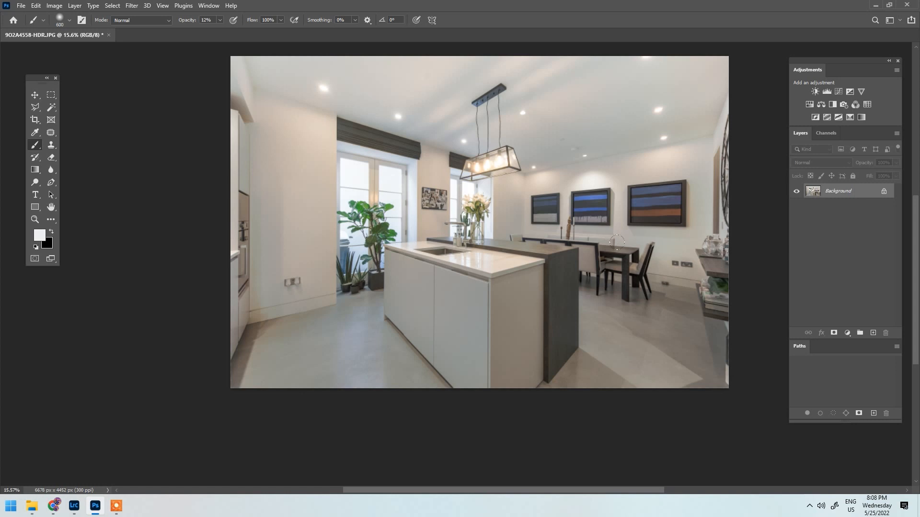
{"action": "scroll", "coordinate": [338, 158], "scroll_direction": "up", "scroll_amount": 6}
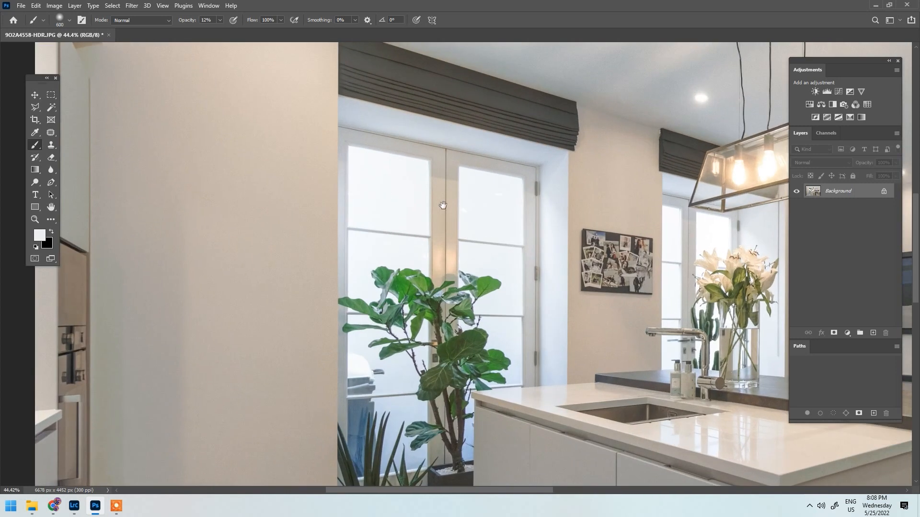
{"action": "scroll", "coordinate": [516, 160], "scroll_direction": "up", "scroll_amount": 2}
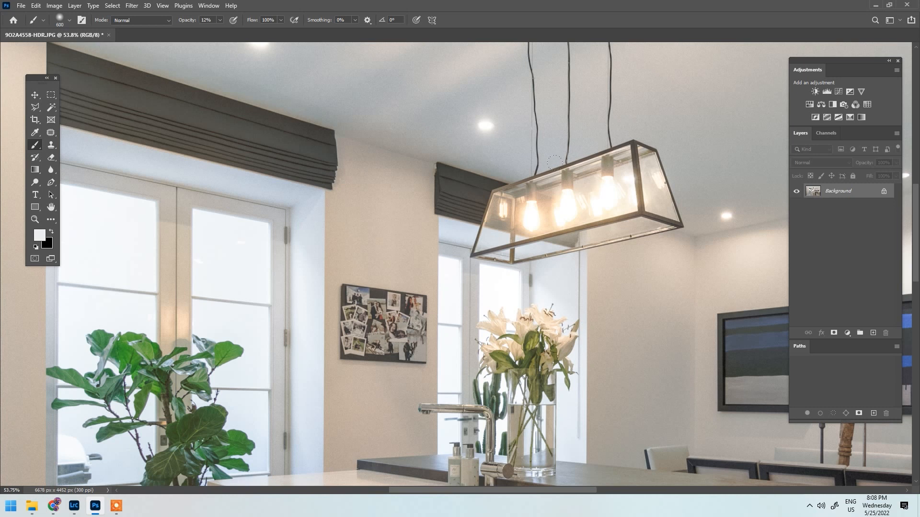
{"action": "scroll", "coordinate": [554, 162], "scroll_direction": "down", "scroll_amount": 2}
{"action": "scroll", "coordinate": [543, 175], "scroll_direction": "down", "scroll_amount": 1}
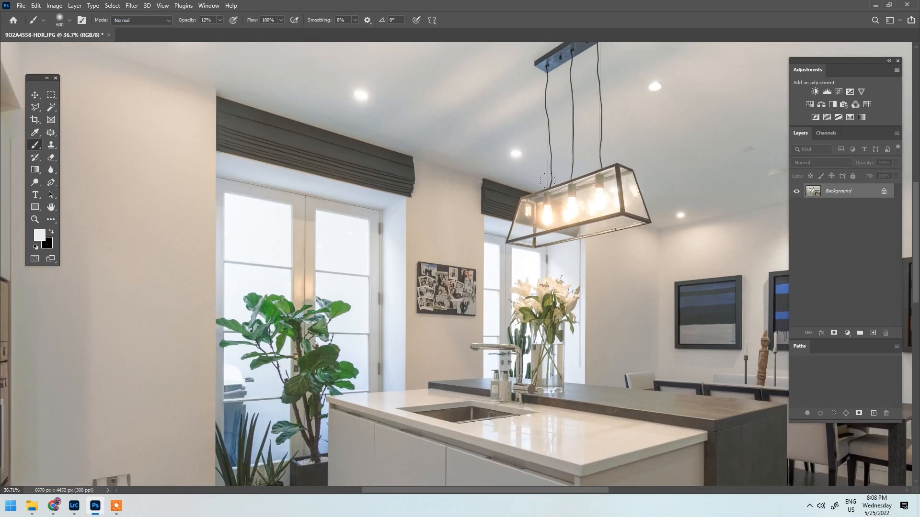
{"action": "scroll", "coordinate": [546, 180], "scroll_direction": "down", "scroll_amount": 4}
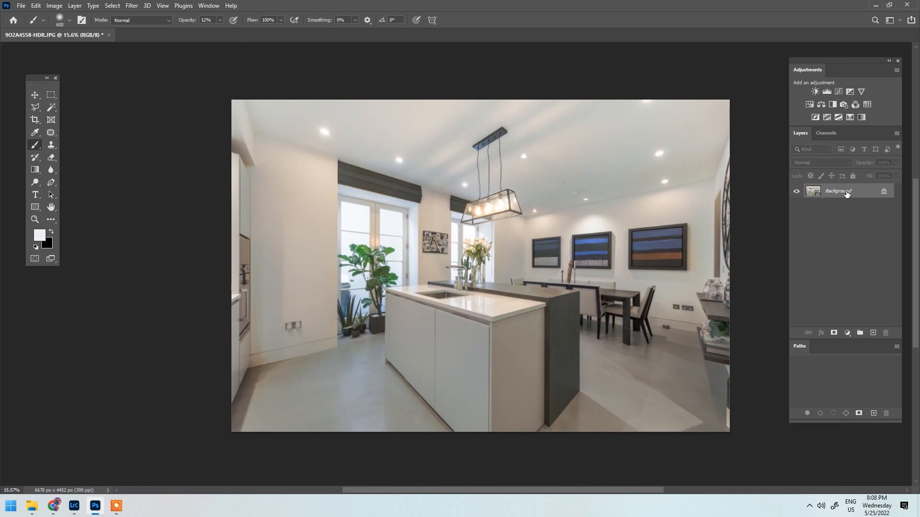
- Duplicate the background layer and open Curves with a point sampled from the ceiling near the dining area's spotlights
{"action": "key", "text": "ctrl+j"}
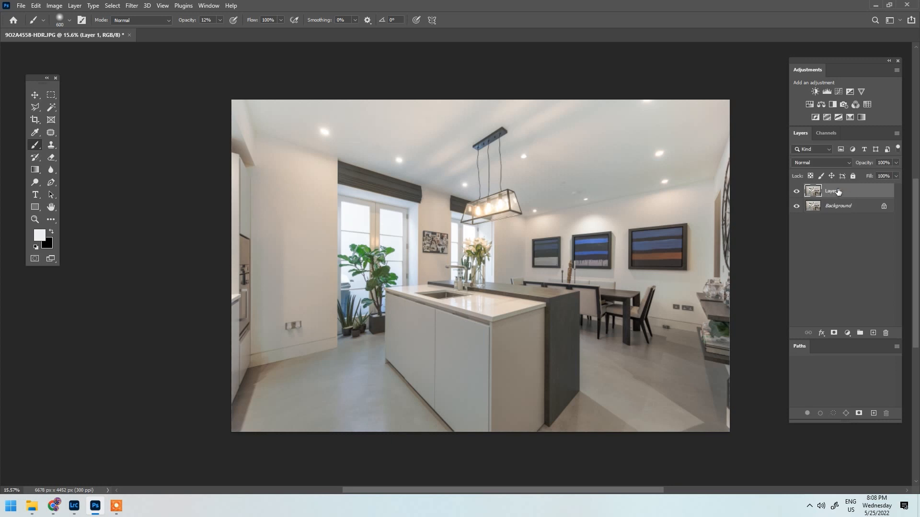
{"action": "key", "text": "ctrl+m"}
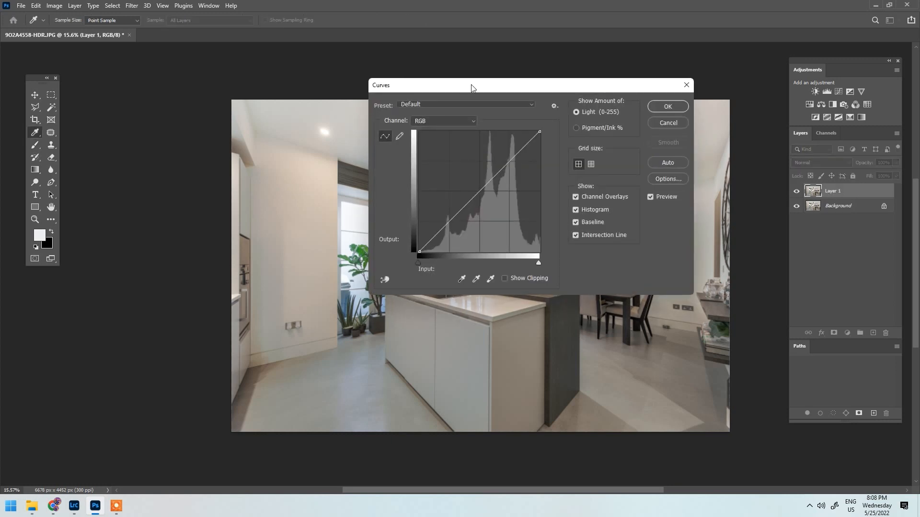
{"action": "left_click_drag", "start_coordinate": [464, 87], "coordinate": [241, 84]}
{"action": "left_click_drag", "start_coordinate": [337, 85], "coordinate": [379, 133]}
{"action": "left_click", "coordinate": [687, 169]}
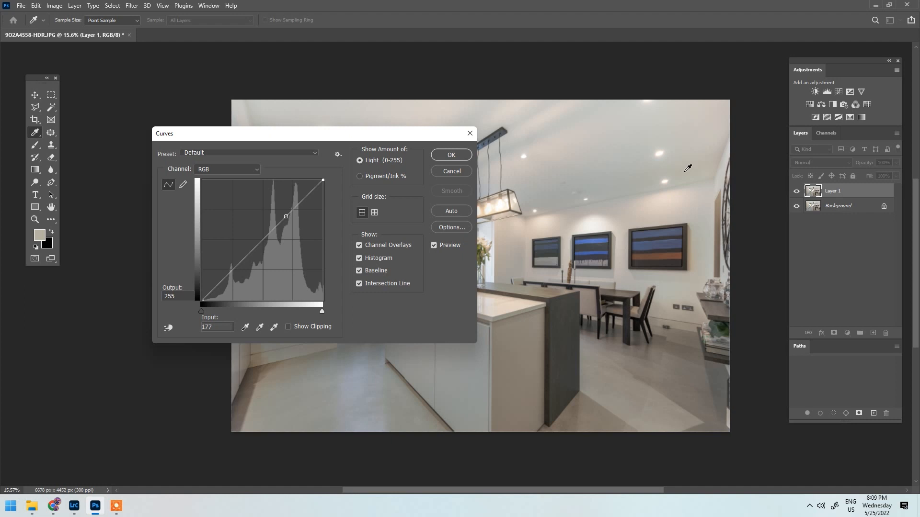
- Check the sampled point's output values in the Red, Green and Blue curve channels
{"action": "left_click", "coordinate": [222, 171]}
{"action": "left_click", "coordinate": [220, 181]}
{"action": "left_click", "coordinate": [213, 171]}
{"action": "left_click", "coordinate": [211, 192]}
{"action": "left_click", "coordinate": [221, 170]}
{"action": "left_click", "coordinate": [211, 203]}
{"action": "left_click", "coordinate": [214, 171]}
{"action": "left_click", "coordinate": [216, 185]}
{"action": "double_click", "coordinate": [180, 296]}
- Set the sampled point's Green and Blue channel outputs to 181, apply the curves, and compare with the duplicate layer hidden
{"action": "left_click", "coordinate": [222, 168]}
{"action": "left_click", "coordinate": [216, 195]}
{"action": "double_click", "coordinate": [180, 297]}
{"action": "type", "text": "181"}
{"action": "left_click", "coordinate": [217, 170]}
{"action": "left_click", "coordinate": [216, 205]}
{"action": "double_click", "coordinate": [181, 297]}
{"action": "type", "text": "181"}
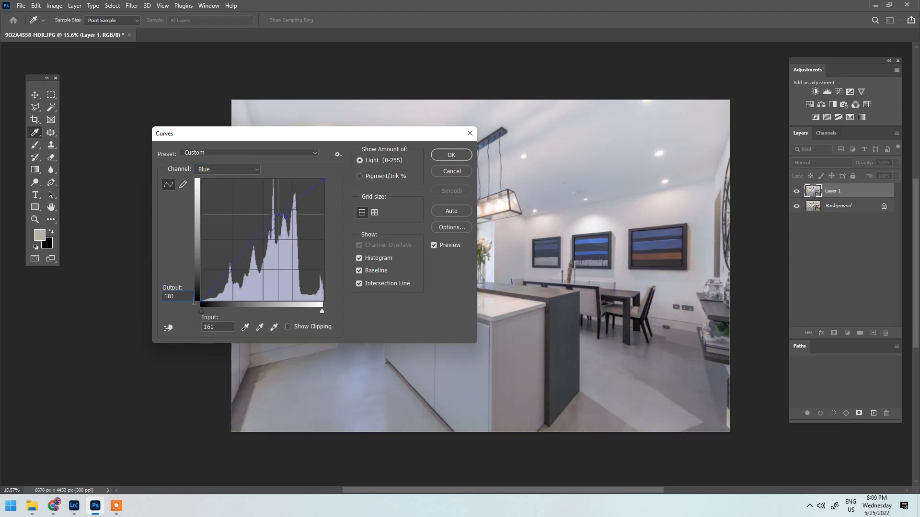
{"action": "left_click", "coordinate": [449, 155]}
{"action": "left_click", "coordinate": [798, 193]}
{"action": "left_click", "coordinate": [798, 193]}
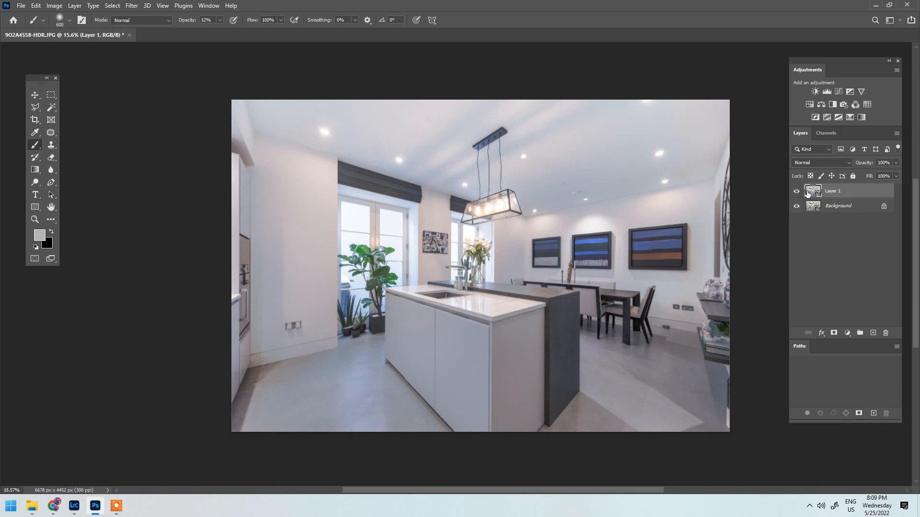
- Compare the kitchen photo with and without the curves-corrected duplicate layer, checking the colour cast on walls, ceiling and floor
{"action": "left_click", "coordinate": [797, 194]}
{"action": "left_click", "coordinate": [797, 194]}
{"action": "left_click", "coordinate": [797, 194]}
{"action": "left_click", "coordinate": [797, 194]}
{"action": "left_click", "coordinate": [797, 194]}
{"action": "left_click", "coordinate": [798, 194]}
{"action": "left_click", "coordinate": [797, 194]}
{"action": "left_click", "coordinate": [796, 194]}
{"action": "left_click", "coordinate": [797, 194]}
{"action": "left_click", "coordinate": [796, 193]}
{"action": "left_click", "coordinate": [796, 193]}
{"action": "left_click", "coordinate": [797, 194]}
{"action": "left_click", "coordinate": [797, 194]}
{"action": "left_click", "coordinate": [797, 193]}
{"action": "left_click", "coordinate": [796, 193]}
{"action": "left_click", "coordinate": [797, 192]}
- Hide the corrected layer behind a black mask and paint the correction back selectively with a large soft white brush at 12% opacity
{"action": "left_click", "coordinate": [833, 334], "text": "alt"}
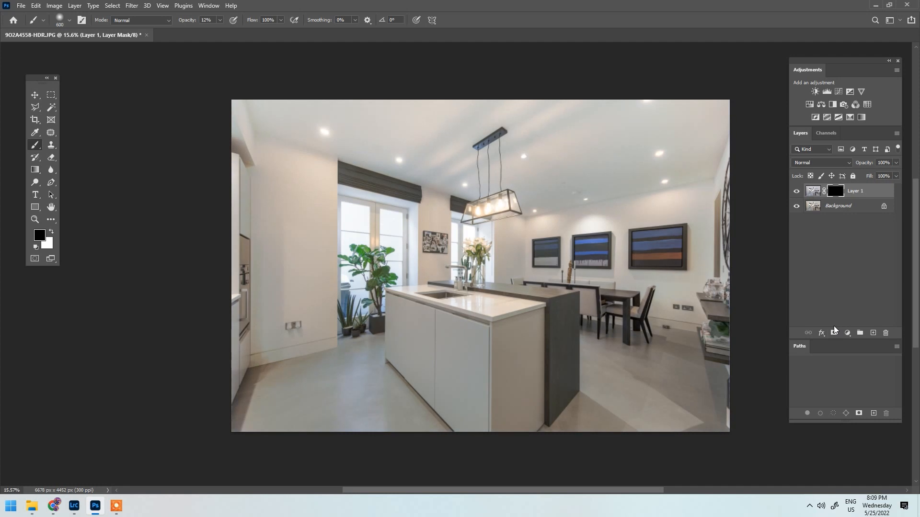
{"action": "key", "text": "bracketright"}
{"action": "key", "text": "bracketright"}
{"action": "key", "text": "bracketright"}
{"action": "key", "text": "bracketright"}
{"action": "key", "text": "bracketright"}
{"action": "key", "text": "x"}
{"action": "key", "text": "bracketleft"}
{"action": "scroll", "coordinate": [244, 353], "scroll_direction": "up", "scroll_amount": 2}
{"action": "scroll", "coordinate": [515, 363], "scroll_direction": "down", "scroll_amount": 2}
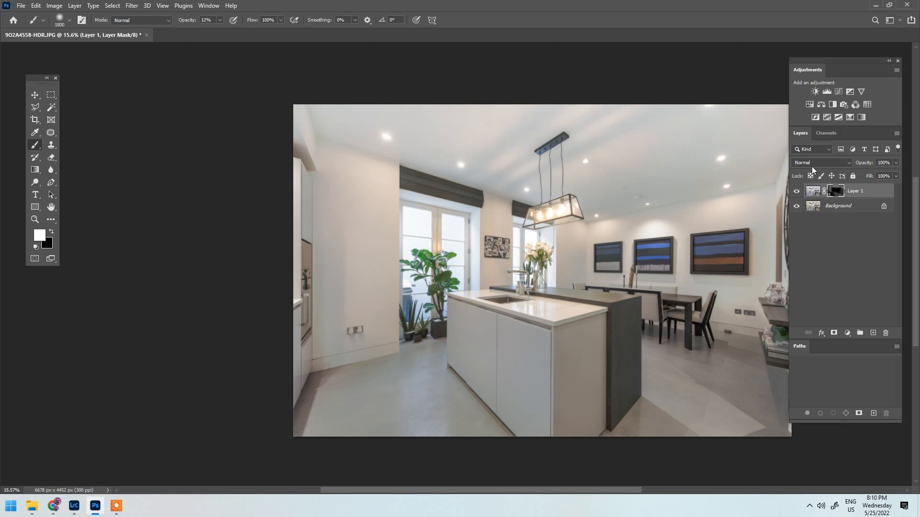
- Merge the masked correction layer down into the background
{"action": "right_click", "coordinate": [856, 193]}
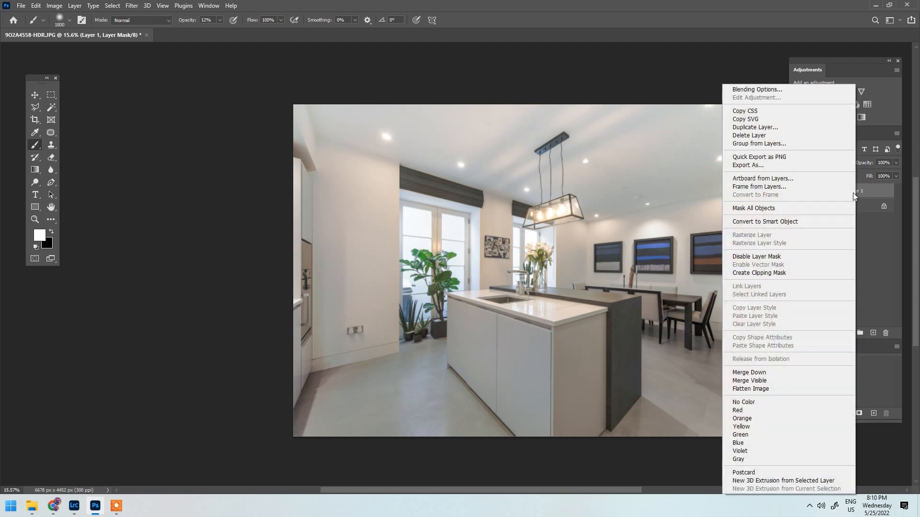
{"action": "left_click", "coordinate": [783, 374]}
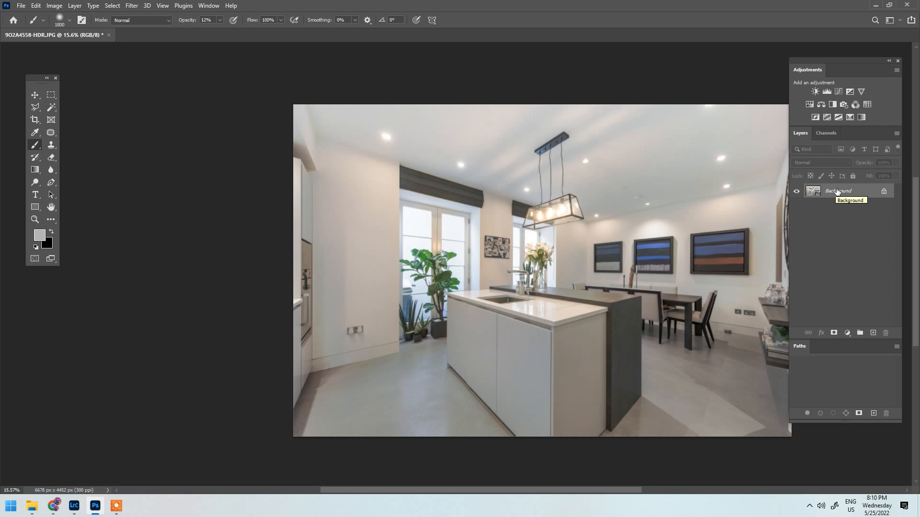
{"action": "scroll", "coordinate": [622, 161], "scroll_direction": "up", "scroll_amount": 4}
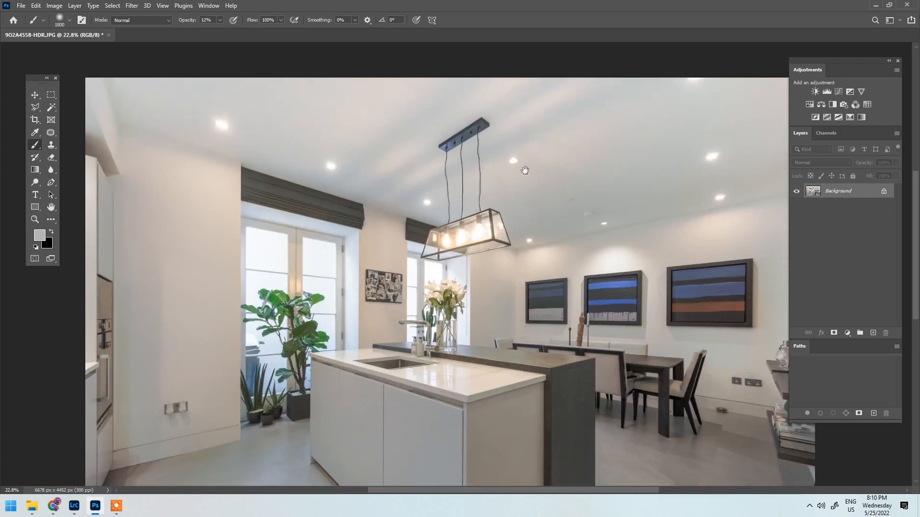
{"action": "left_click_drag", "start_coordinate": [564, 175], "coordinate": [449, 170]}
{"action": "scroll", "coordinate": [358, 212], "scroll_direction": "down", "scroll_amount": 4}
{"action": "scroll", "coordinate": [371, 138], "scroll_direction": "down", "scroll_amount": 1}
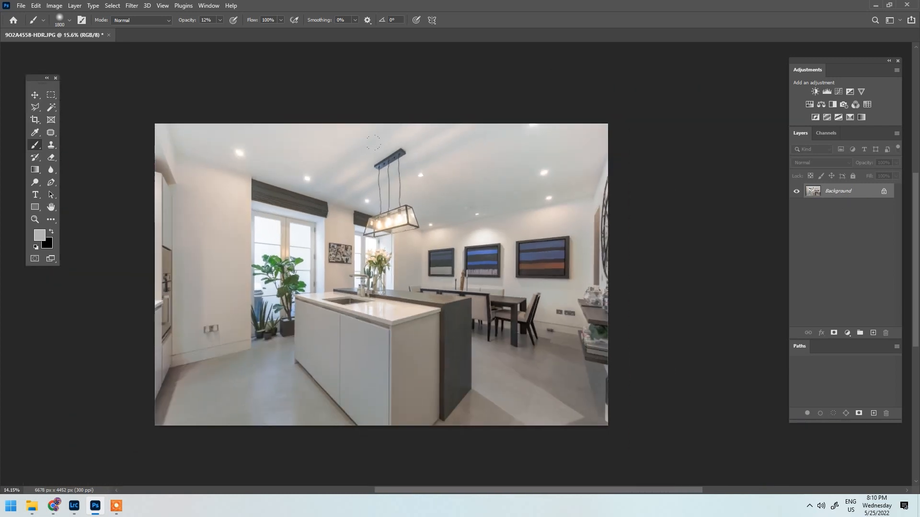
{"action": "key", "text": "ctrl+j"}
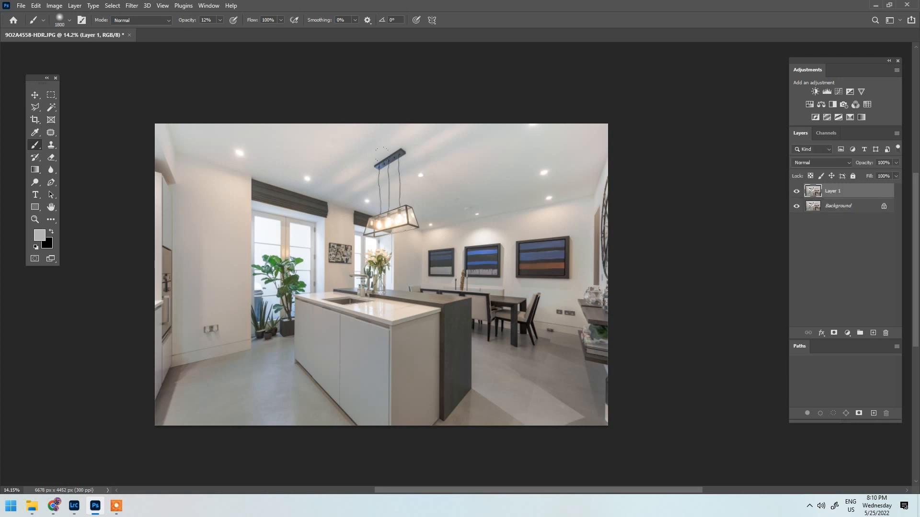
{"action": "left_click_drag", "start_coordinate": [815, 193], "coordinate": [816, 193]}
{"action": "key", "text": "ctrl+u"}
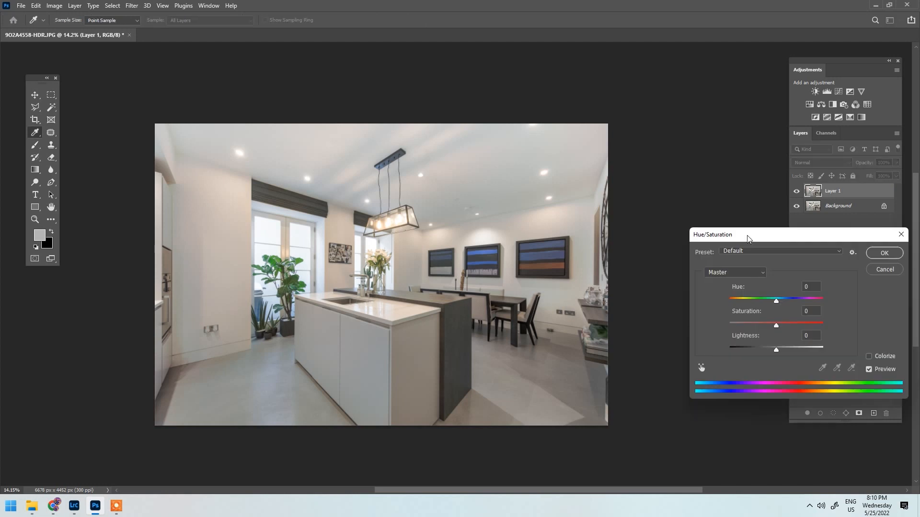
{"action": "left_click_drag", "start_coordinate": [752, 237], "coordinate": [651, 162]}
{"action": "left_click", "coordinate": [793, 196]}
{"action": "left_click_drag", "start_coordinate": [830, 192], "coordinate": [885, 332]}
- Add a temporary Hue/Saturation adjustment layer at saturation +100 to inspect the colour casts, and delete it after checking
{"action": "left_click", "coordinate": [848, 333]}
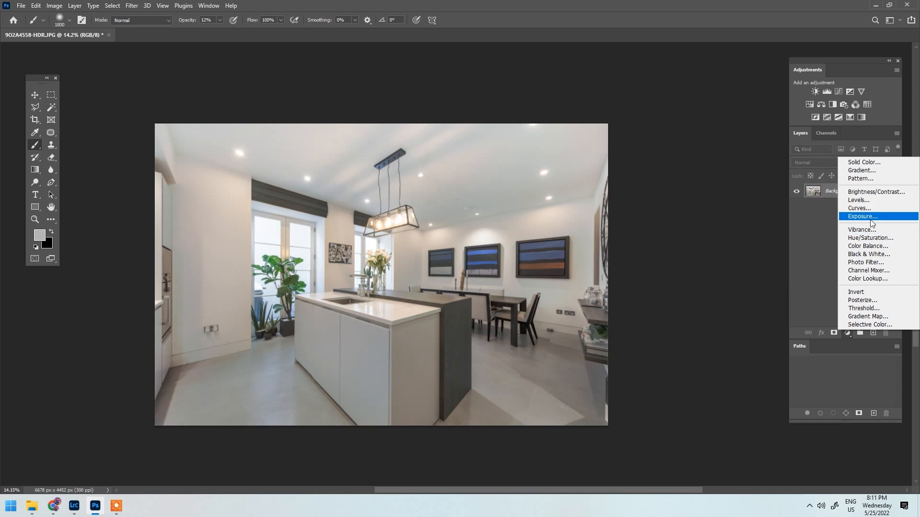
{"action": "left_click", "coordinate": [867, 238]}
{"action": "left_click_drag", "start_coordinate": [438, 176], "coordinate": [644, 108]}
{"action": "left_click_drag", "start_coordinate": [630, 203], "coordinate": [688, 203]}
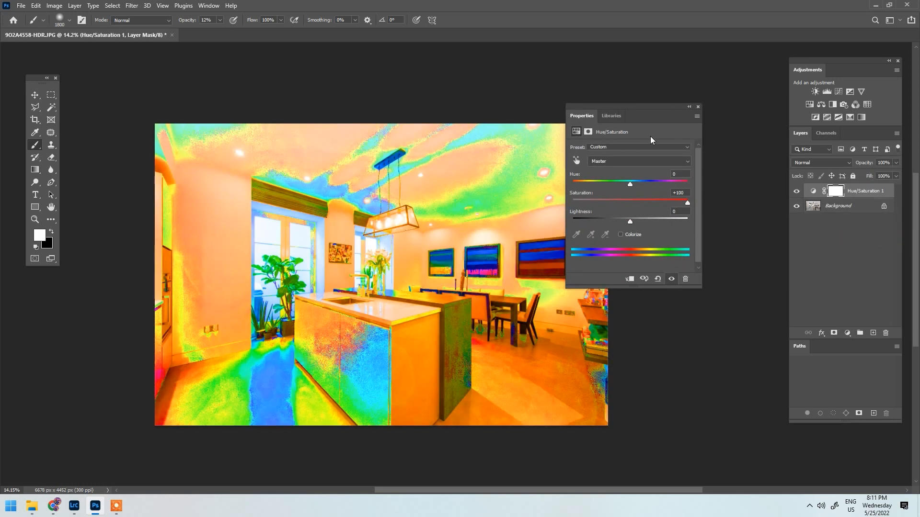
{"action": "left_click_drag", "start_coordinate": [651, 110], "coordinate": [702, 101]}
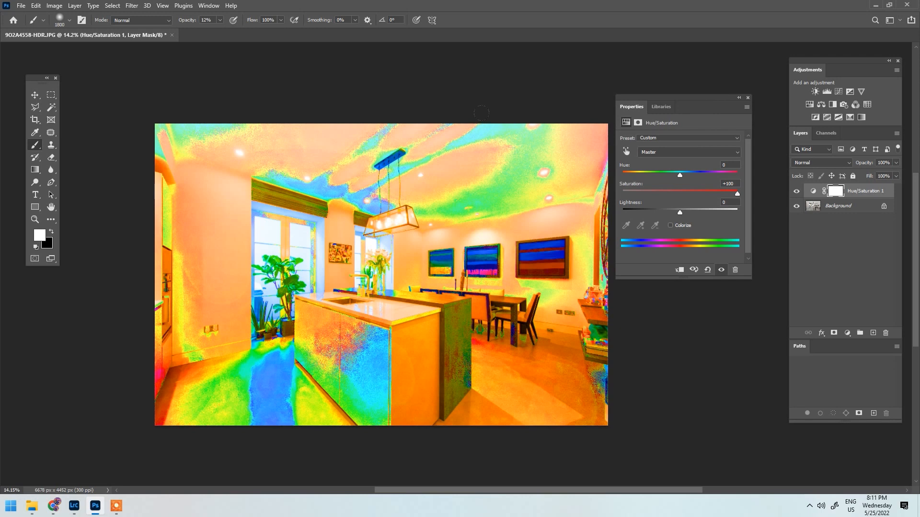
{"action": "key", "text": "v"}
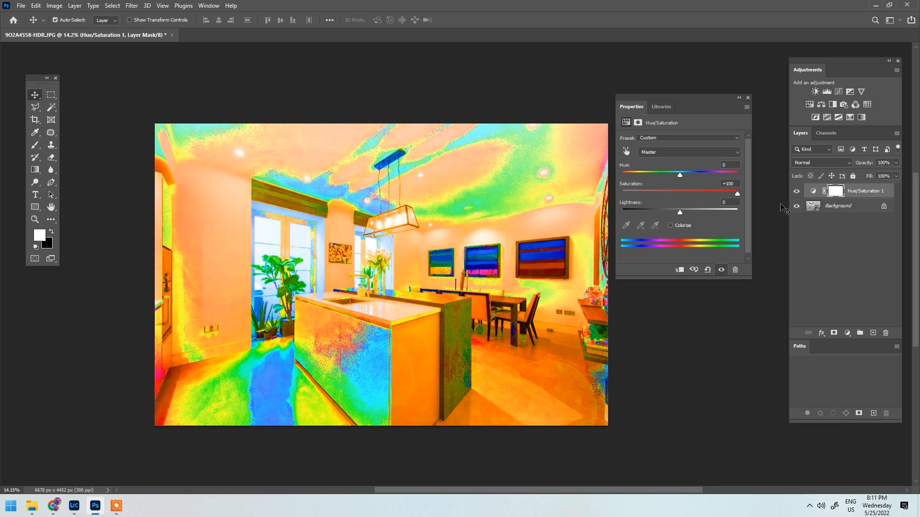
{"action": "left_click", "coordinate": [749, 99]}
{"action": "left_click_drag", "start_coordinate": [858, 191], "coordinate": [886, 333]}
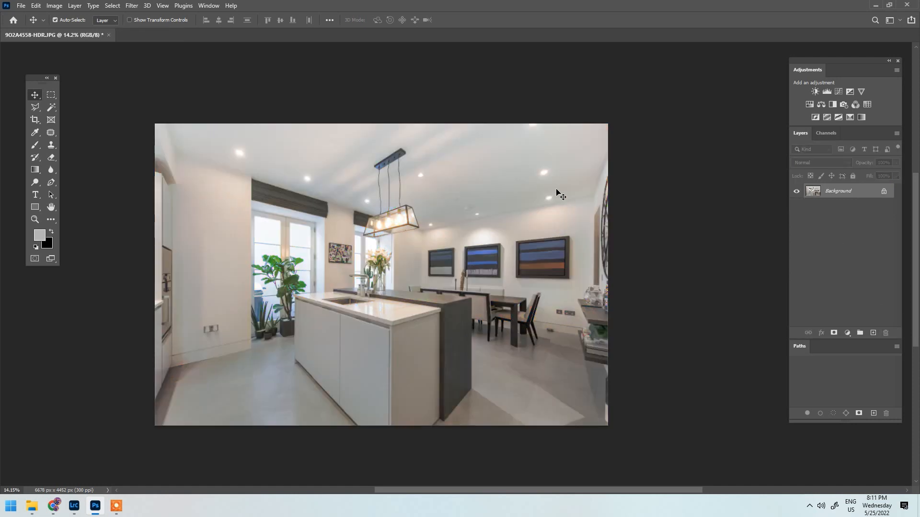
- Duplicate the background layer and open the copy in the Camera Raw Filter
{"action": "key", "text": "ctrl"}
{"action": "left_click_drag", "start_coordinate": [826, 193], "coordinate": [872, 334]}
{"action": "key", "text": "ctrl"}
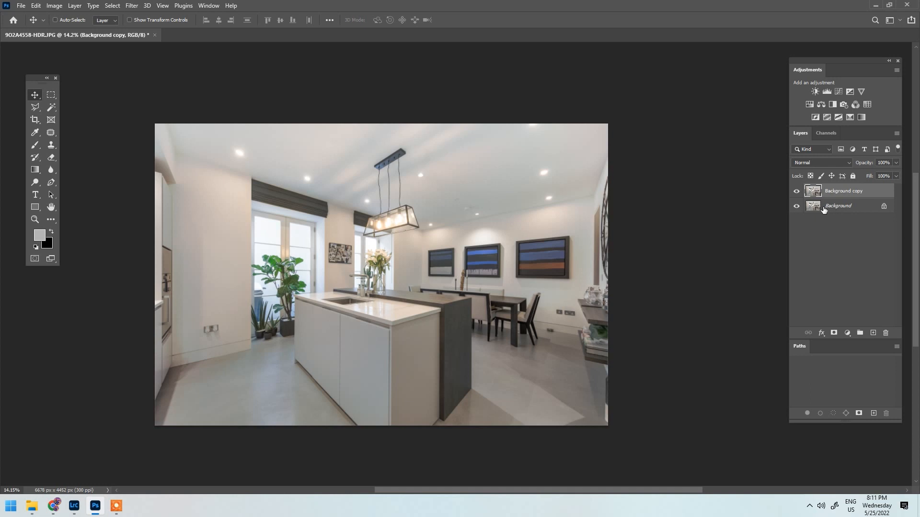
{"action": "left_click", "coordinate": [131, 6]}
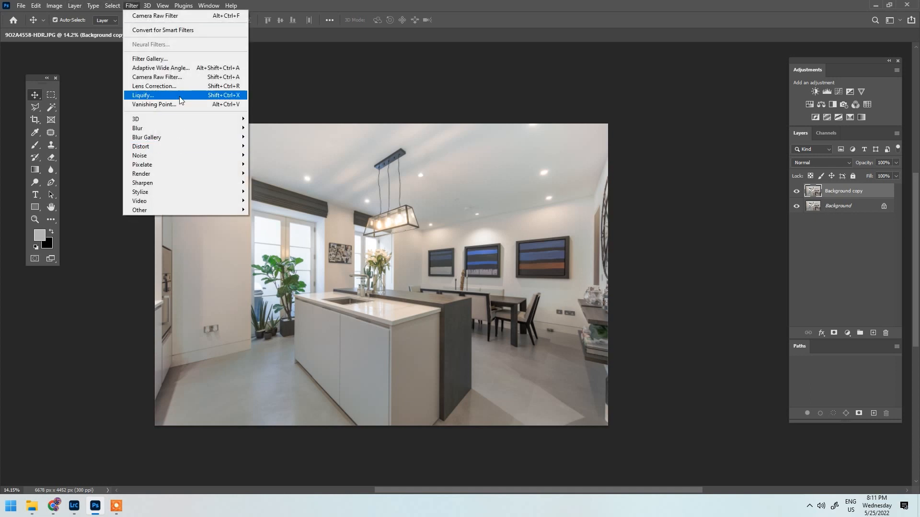
{"action": "left_click", "coordinate": [184, 78]}
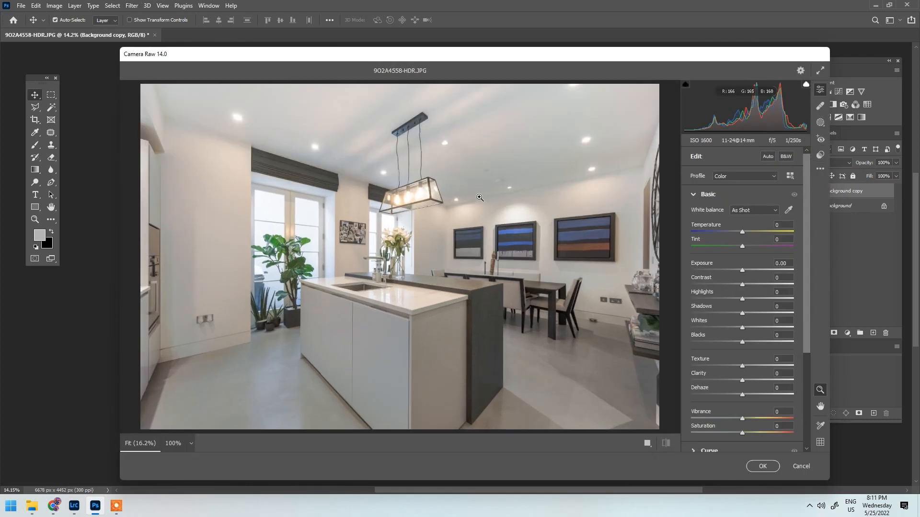
- Warm the copy with temperature +6 and tint +13, lower the vibrance slightly, and apply the filter
{"action": "left_click_drag", "start_coordinate": [743, 244], "coordinate": [686, 244]}
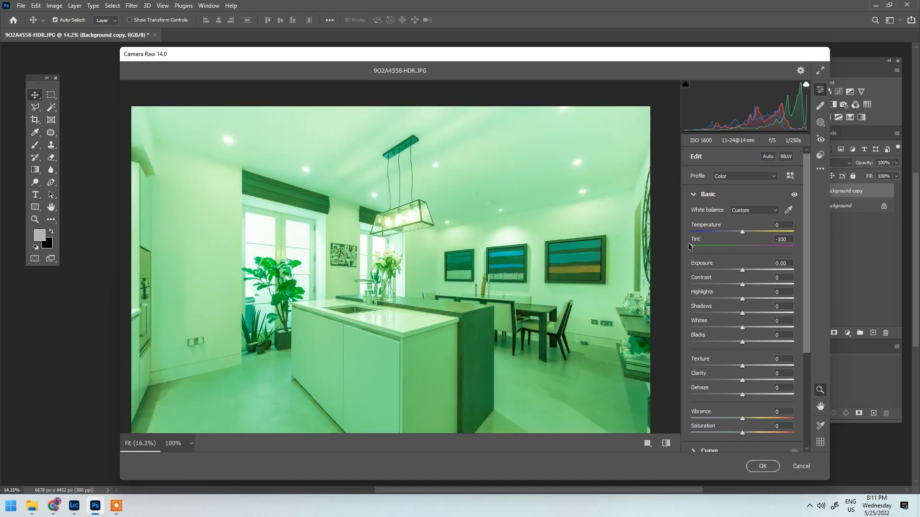
{"action": "key", "text": "ctrl+z"}
{"action": "mouse_move", "coordinate": [754, 245]}
{"action": "left_mouse_down"}
{"action": "mouse_move", "coordinate": [744, 246]}
{"action": "mouse_move", "coordinate": [744, 232]}
{"action": "left_mouse_up"}
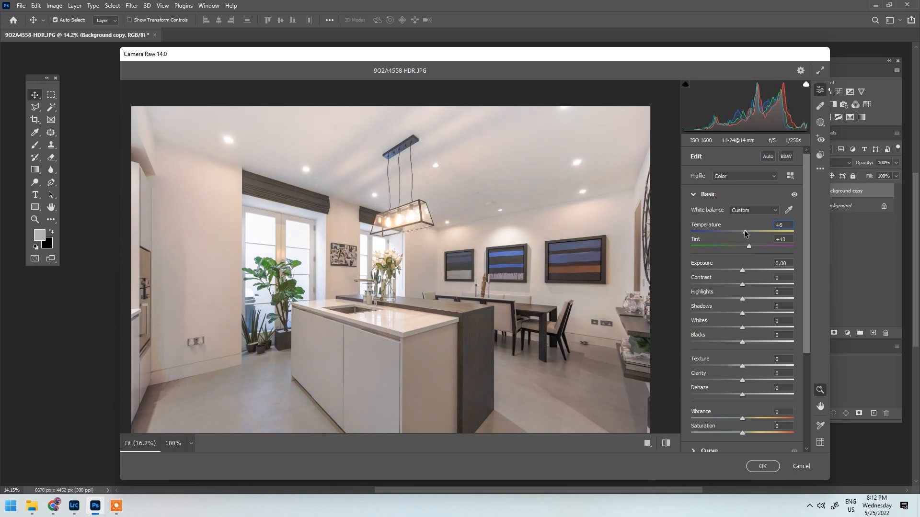
{"action": "left_click", "coordinate": [733, 418]}
{"action": "left_click", "coordinate": [761, 465]}
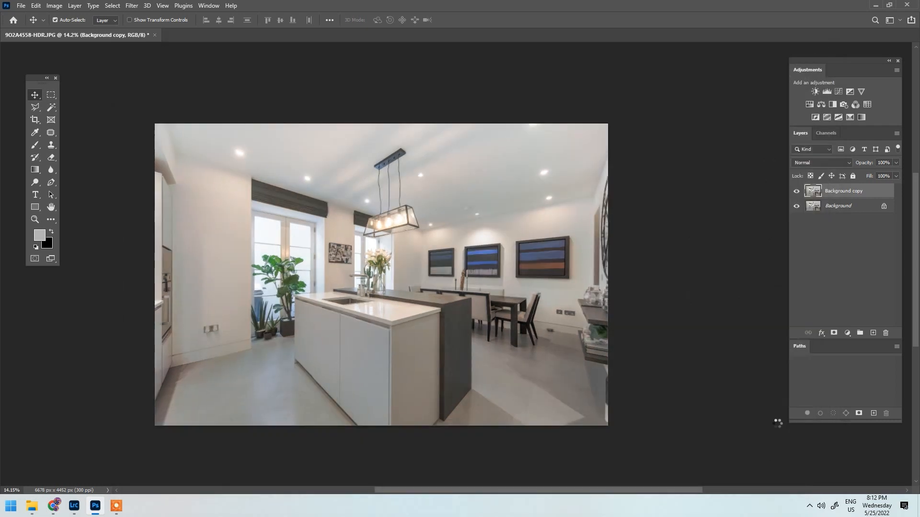
- Add a black mask to the warmed copy and paint the correction into the ceiling with a smaller soft white brush at 12% opacity
{"action": "left_click", "coordinate": [834, 332]}
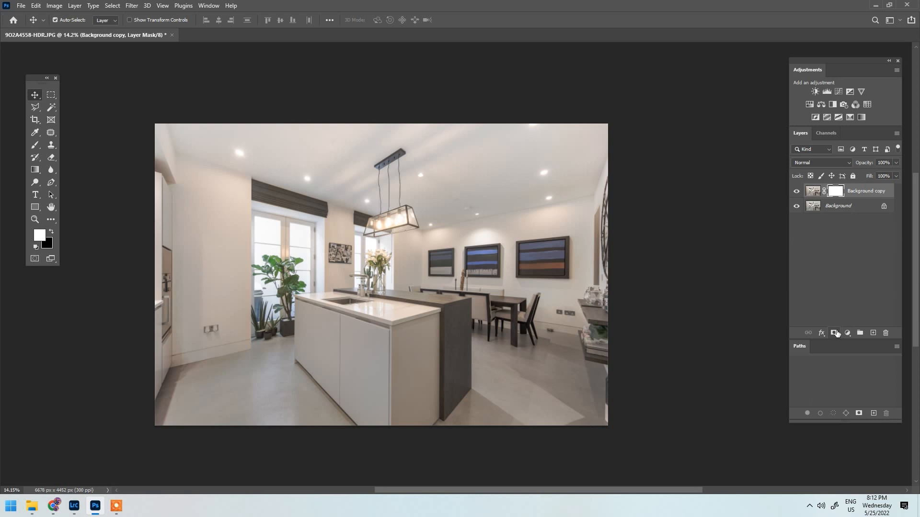
{"action": "key", "text": "ctrl+i"}
{"action": "key", "text": "b"}
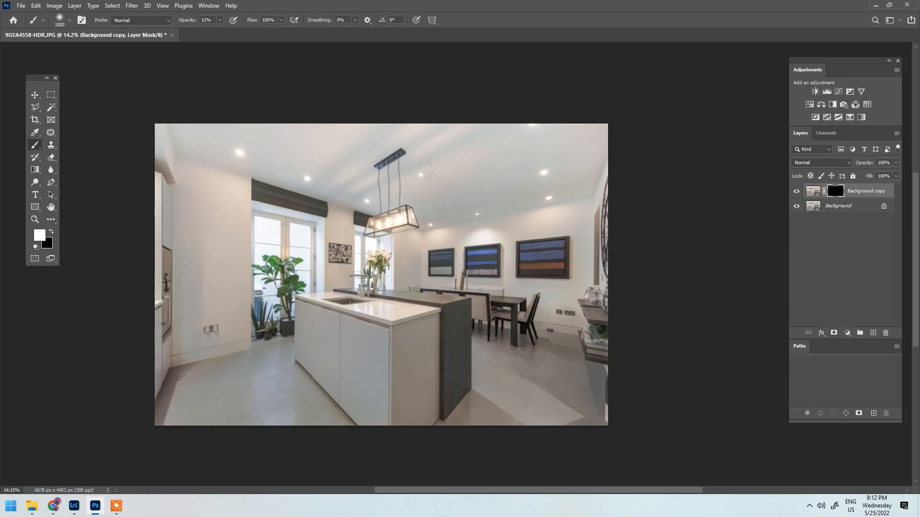
{"action": "scroll", "coordinate": [364, 192], "scroll_direction": "up", "scroll_amount": 6}
{"action": "key", "text": "bracketleft"}
{"action": "key", "text": "bracketleft"}
{"action": "key", "text": "bracketleft"}
{"action": "key", "text": "bracketleft"}
{"action": "key", "text": "bracketleft"}
{"action": "key", "text": "bracketleft"}
{"action": "key", "text": "bracketleft"}
{"action": "key", "text": "bracketleft"}
{"action": "left_click", "coordinate": [478, 174]}
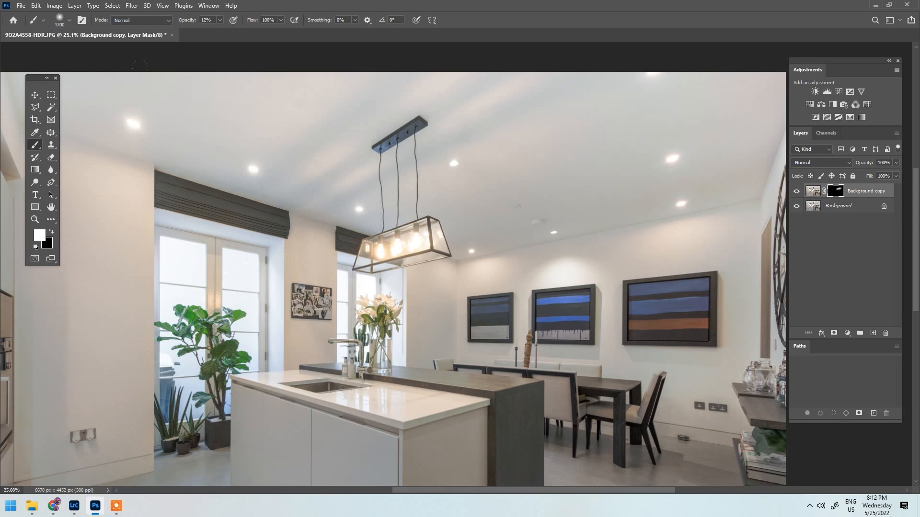
{"action": "scroll", "coordinate": [117, 65], "scroll_direction": "down", "scroll_amount": 4}
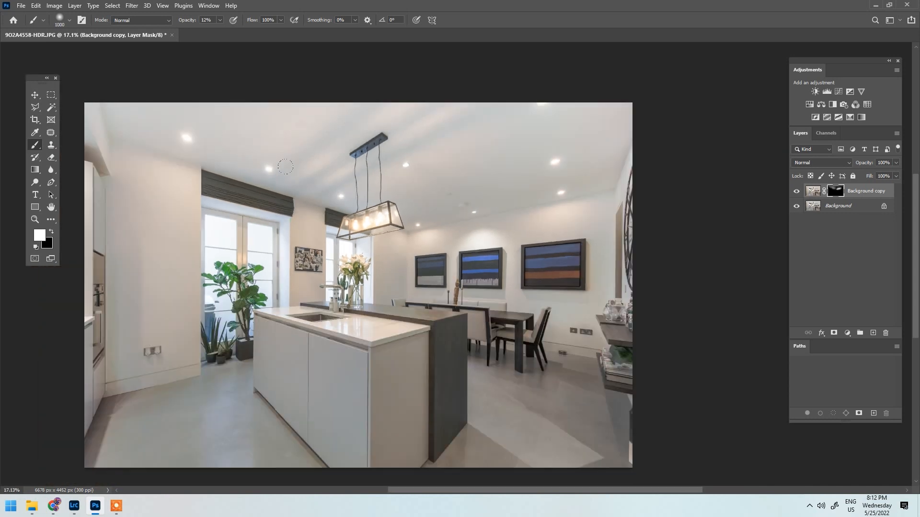
- Enlarge the brush to 1900 px and merge the masked copy down into the background
{"action": "key", "text": "bracketright"}
{"action": "key", "text": "bracketright"}
{"action": "key", "text": "bracketright"}
{"action": "key", "text": "ctrl+e"}
- Duplicate the merged background and adjust the duplicate's tint with the Camera Raw Filter
{"action": "key", "text": "ctrl+j"}
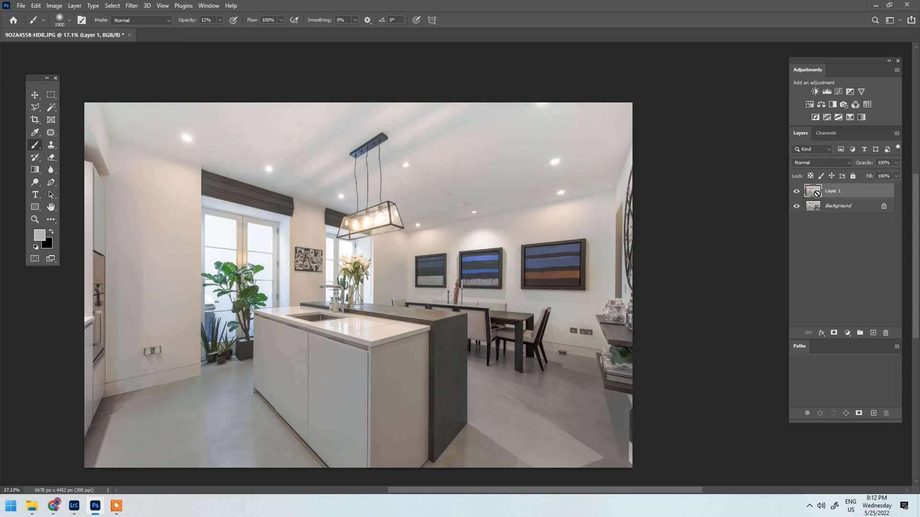
{"action": "left_click", "coordinate": [132, 6]}
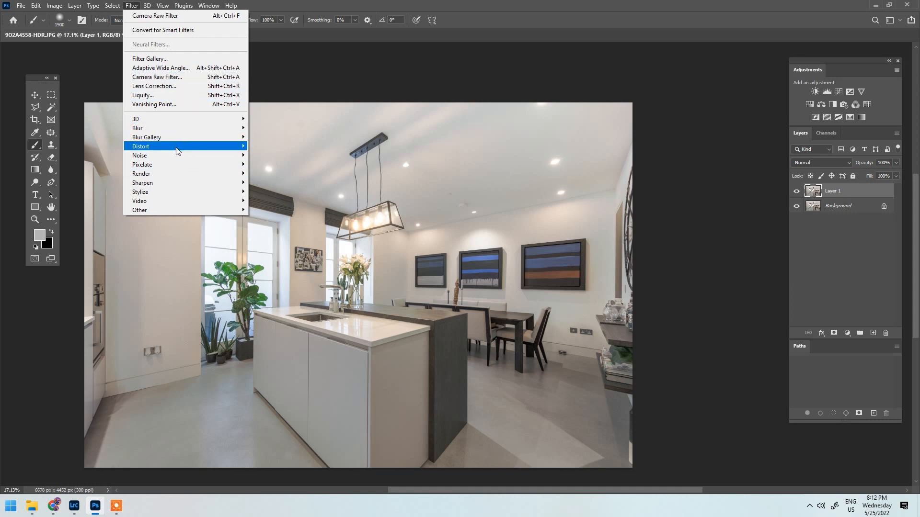
{"action": "left_click", "coordinate": [177, 77]}
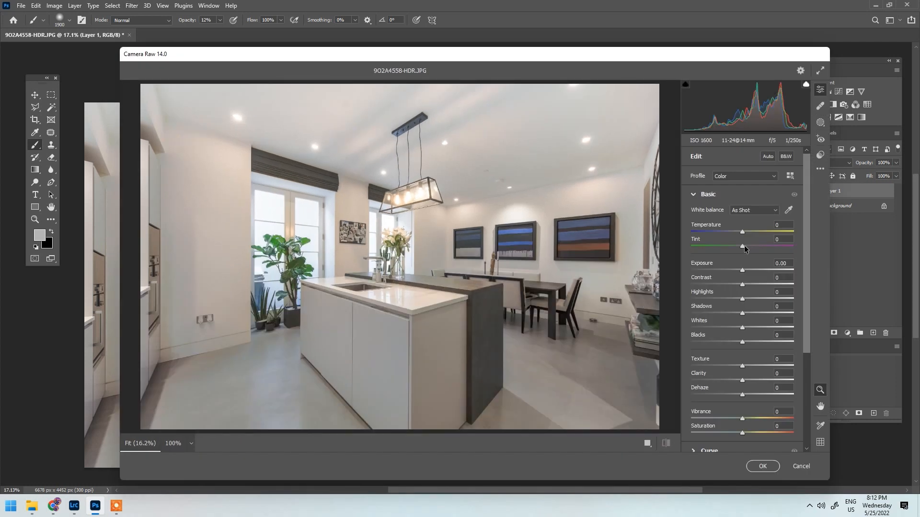
{"action": "left_click", "coordinate": [743, 245]}
{"action": "left_click", "coordinate": [760, 466]}
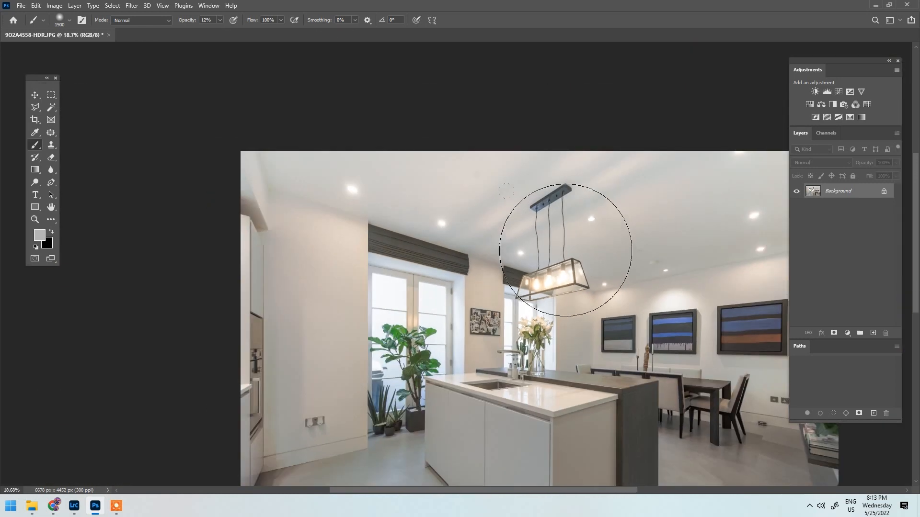
{"action": "left_click_drag", "start_coordinate": [818, 192], "coordinate": [873, 334]}
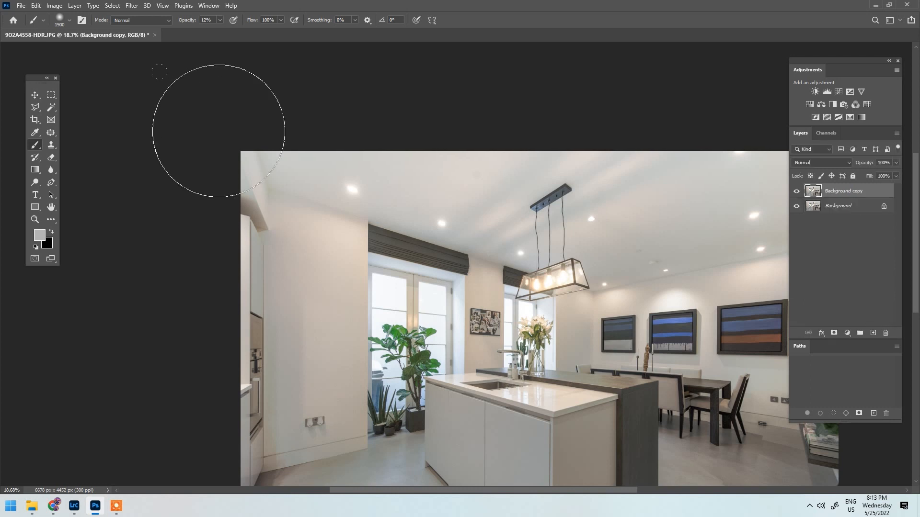
{"action": "left_click", "coordinate": [131, 6]}
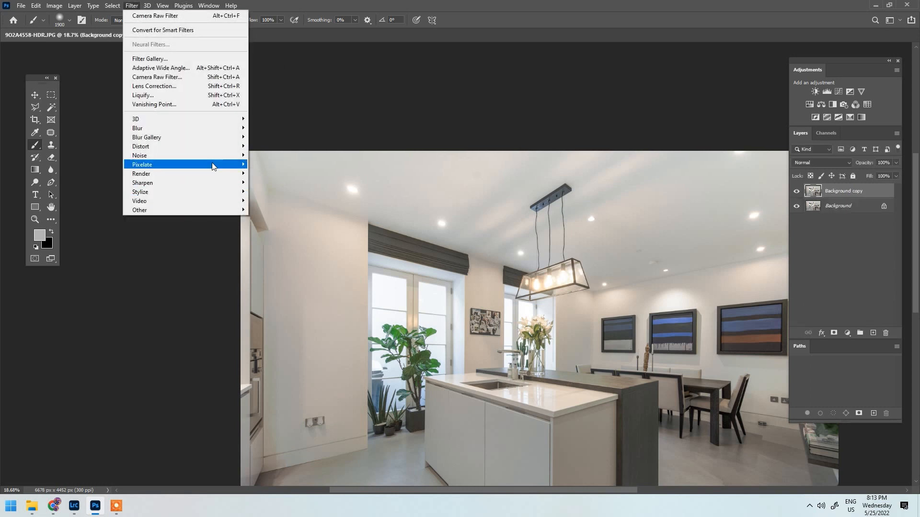
{"action": "mouse_move", "coordinate": [235, 155]}
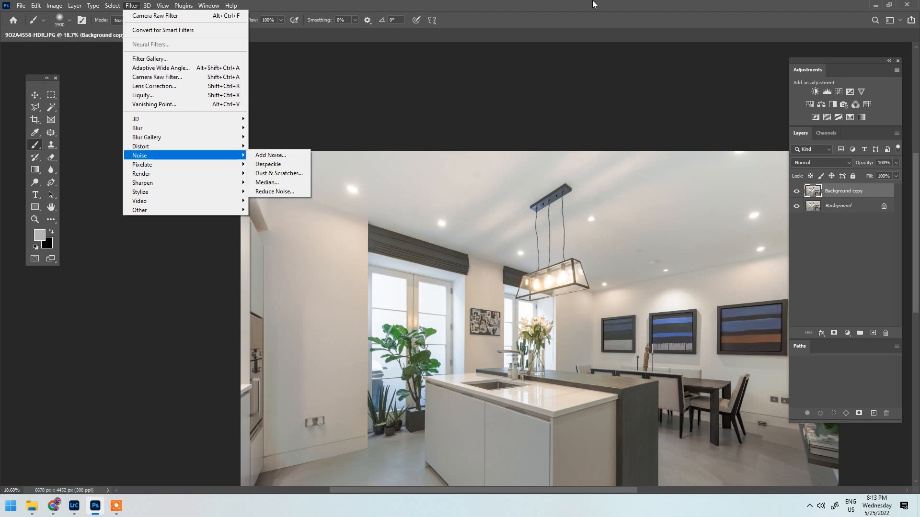
{"action": "left_click", "coordinate": [582, 3]}
{"action": "left_click_drag", "start_coordinate": [834, 196], "coordinate": [886, 333]}
- Make a fresh copy of the background layer and open it in the Camera Raw Filter for noise removal
{"action": "scroll", "coordinate": [650, 276], "scroll_direction": "down", "scroll_amount": 3}
{"action": "left_click_drag", "start_coordinate": [647, 275], "coordinate": [512, 226]}
{"action": "scroll", "coordinate": [512, 227], "scroll_direction": "up", "scroll_amount": 1}
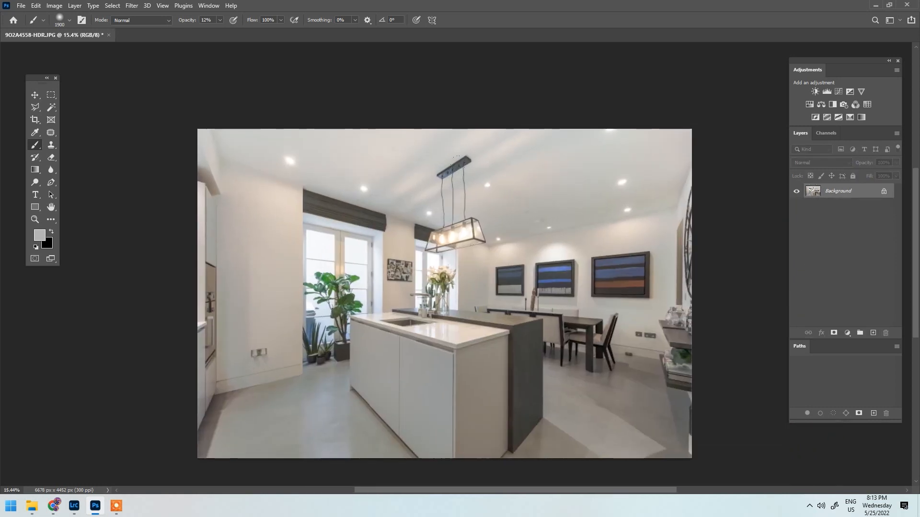
{"action": "scroll", "coordinate": [465, 176], "scroll_direction": "up", "scroll_amount": 2}
{"action": "left_click_drag", "start_coordinate": [827, 190], "coordinate": [875, 333]}
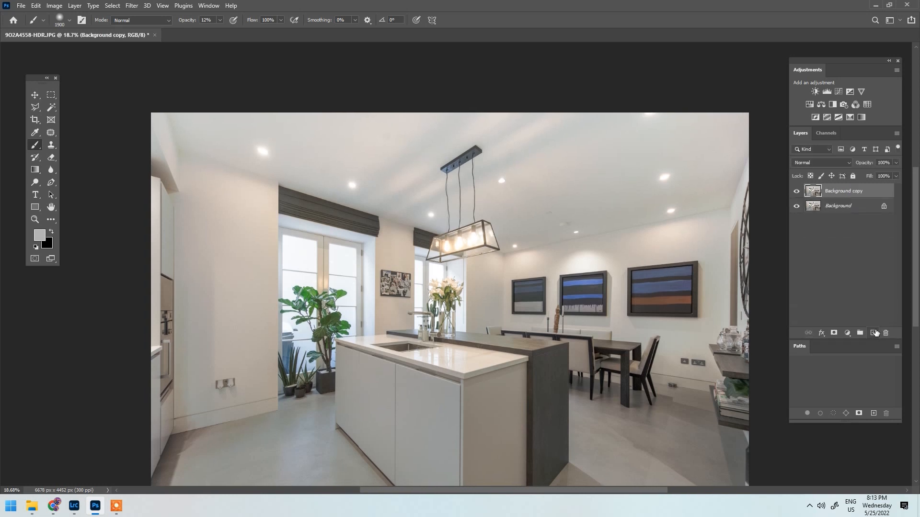
{"action": "left_click", "coordinate": [131, 5]}
{"action": "left_click", "coordinate": [158, 76]}
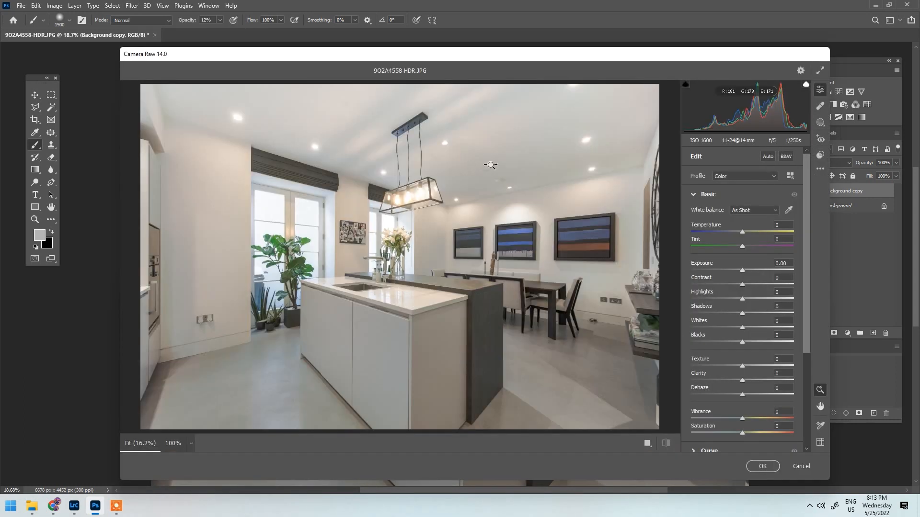
- Set Noise Reduction to 92, judging the grain close up on the ceiling and wall beside the pendant lamp
{"action": "left_click", "coordinate": [469, 203]}
{"action": "key", "text": "space"}
{"action": "left_click_drag", "start_coordinate": [470, 245], "coordinate": [898, 272]}
{"action": "left_click_drag", "start_coordinate": [260, 195], "coordinate": [103, 168]}
{"action": "left_click_drag", "start_coordinate": [467, 257], "coordinate": [42, 253]}
{"action": "scroll", "coordinate": [407, 304], "scroll_direction": "up", "scroll_amount": 2}
{"action": "left_click_drag", "start_coordinate": [412, 301], "coordinate": [458, 205]}
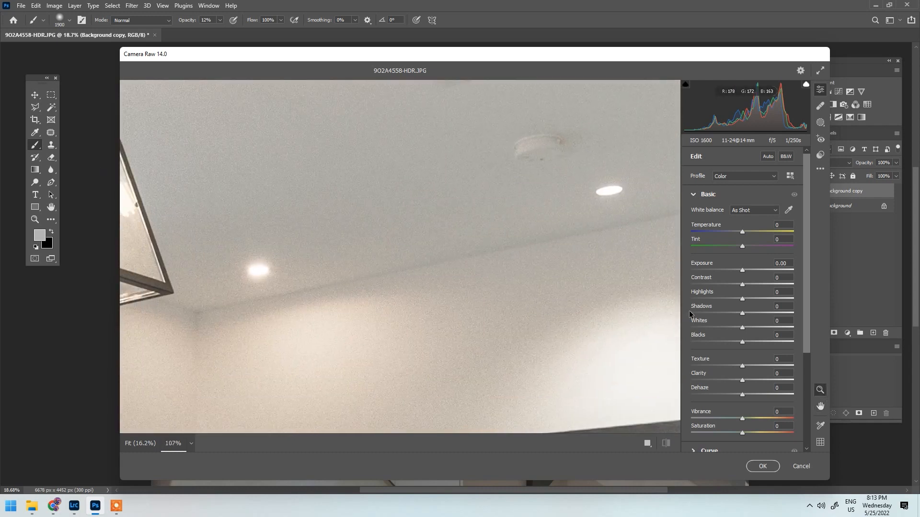
{"action": "scroll", "coordinate": [718, 326], "scroll_direction": "down", "scroll_amount": 4}
{"action": "left_click", "coordinate": [708, 329]}
{"action": "left_click_drag", "start_coordinate": [740, 319], "coordinate": [783, 321]}
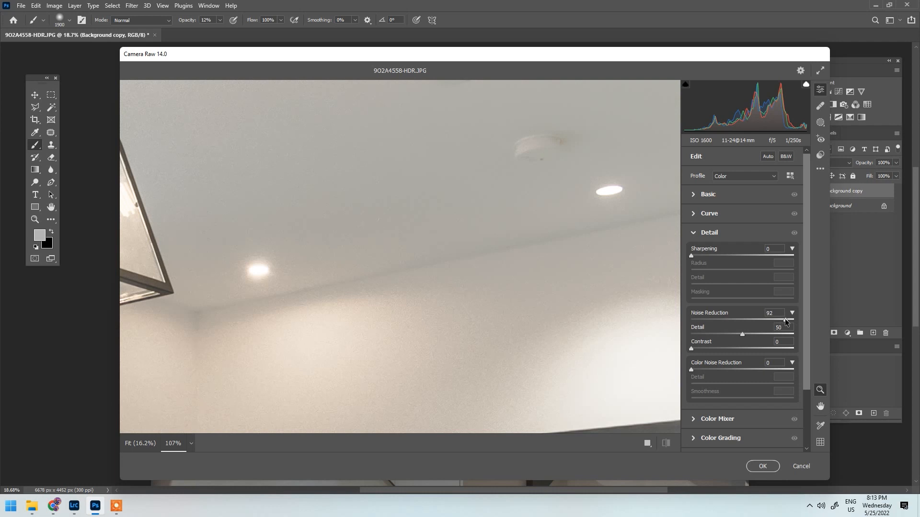
- Raise Noise Reduction to 100, checking the remaining grain on the walls and ceiling at different magnifications
{"action": "scroll", "coordinate": [499, 288], "scroll_direction": "down", "scroll_amount": 5}
{"action": "scroll", "coordinate": [304, 248], "scroll_direction": "up", "scroll_amount": 5}
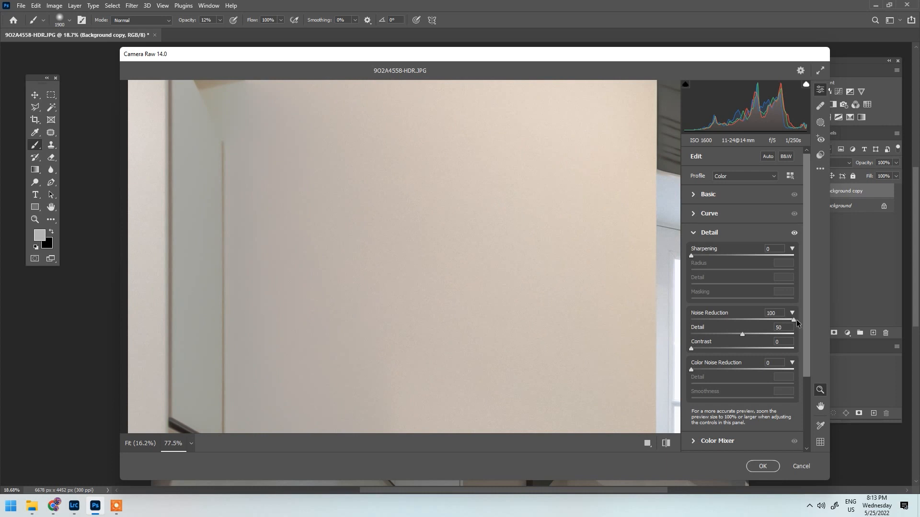
{"action": "left_click_drag", "start_coordinate": [786, 318], "coordinate": [801, 316]}
{"action": "scroll", "coordinate": [455, 211], "scroll_direction": "down", "scroll_amount": 3}
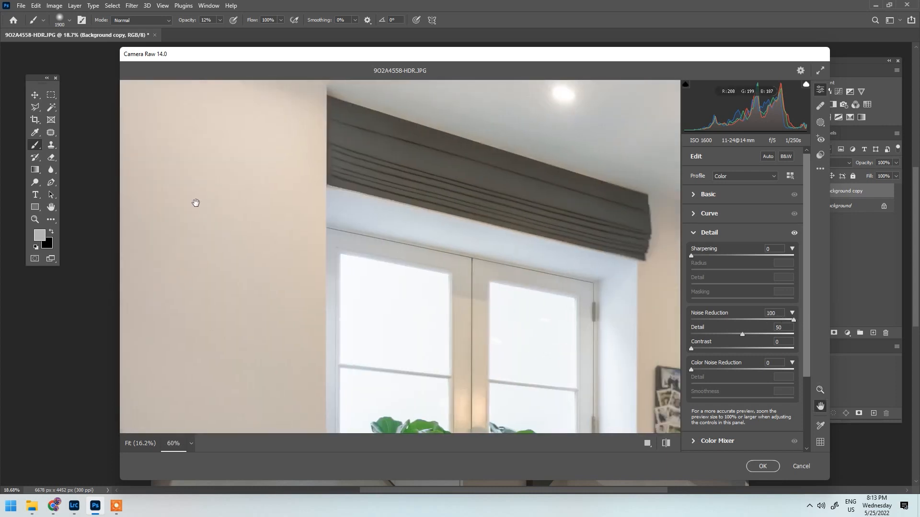
{"action": "scroll", "coordinate": [558, 253], "scroll_direction": "up", "scroll_amount": 2}
{"action": "left_click_drag", "start_coordinate": [559, 253], "coordinate": [229, 266]}
{"action": "scroll", "coordinate": [383, 263], "scroll_direction": "up", "scroll_amount": 8}
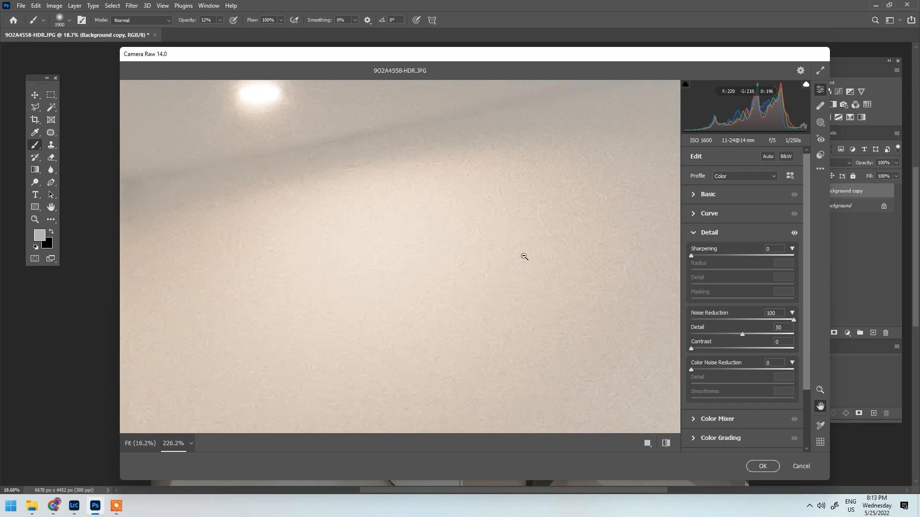
{"action": "scroll", "coordinate": [507, 242], "scroll_direction": "down", "scroll_amount": 6}
{"action": "scroll", "coordinate": [427, 263], "scroll_direction": "down", "scroll_amount": 2}
{"action": "scroll", "coordinate": [426, 263], "scroll_direction": "up", "scroll_amount": 4}
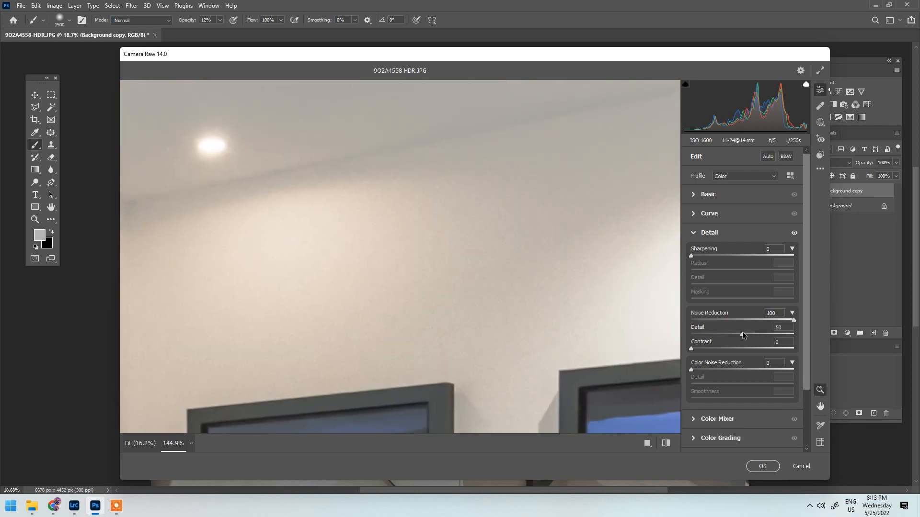
- Test the noise reduction Detail setting on the wall grain above the paintings and apply the Camera Raw Filter
{"action": "left_click_drag", "start_coordinate": [742, 334], "coordinate": [560, 334]}
{"action": "scroll", "coordinate": [569, 343], "scroll_direction": "down", "scroll_amount": 5}
{"action": "key", "text": "z"}
{"action": "left_click_drag", "start_coordinate": [410, 306], "coordinate": [438, 291]}
{"action": "left_click_drag", "start_coordinate": [291, 277], "coordinate": [235, 267]}
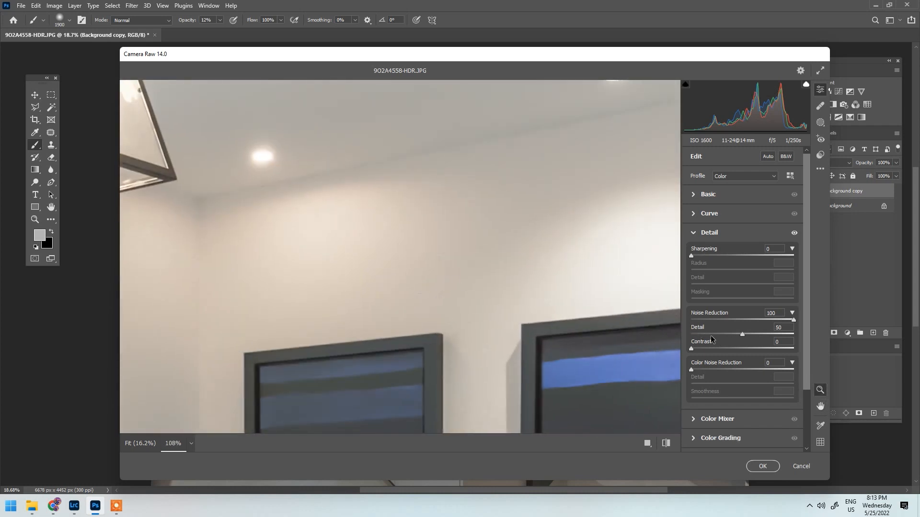
{"action": "left_click_drag", "start_coordinate": [738, 333], "coordinate": [735, 337]}
{"action": "left_click", "coordinate": [762, 466]}
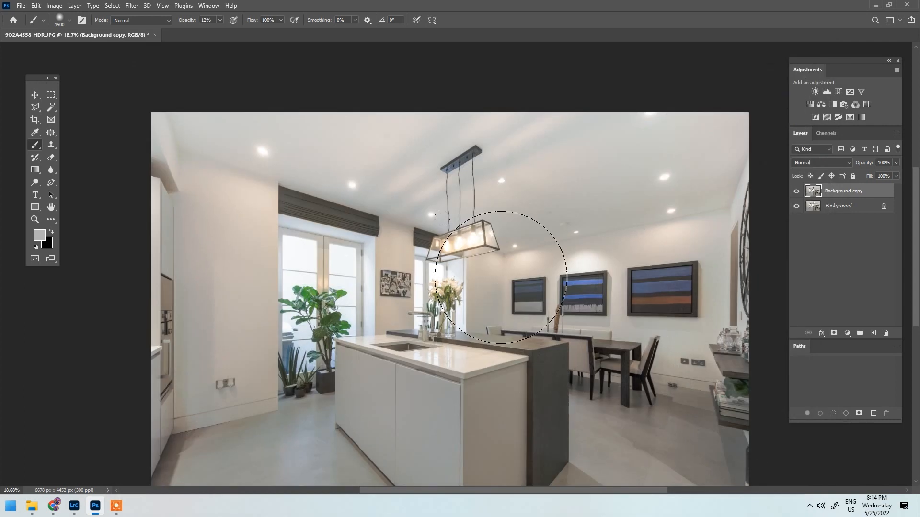
- Add a black layer mask to the noise-reduced background copy and set the brush opacity to 40%
{"action": "scroll", "coordinate": [279, 284], "scroll_direction": "up", "scroll_amount": 5}
{"action": "scroll", "coordinate": [614, 212], "scroll_direction": "up", "scroll_amount": 6}
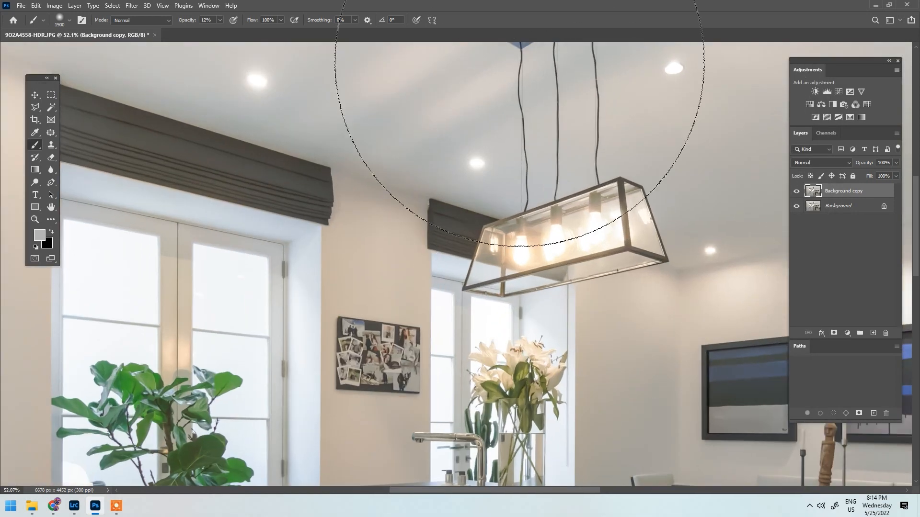
{"action": "scroll", "coordinate": [513, 267], "scroll_direction": "down", "scroll_amount": 4}
{"action": "scroll", "coordinate": [554, 256], "scroll_direction": "down", "scroll_amount": 2}
{"action": "left_click", "coordinate": [833, 333]}
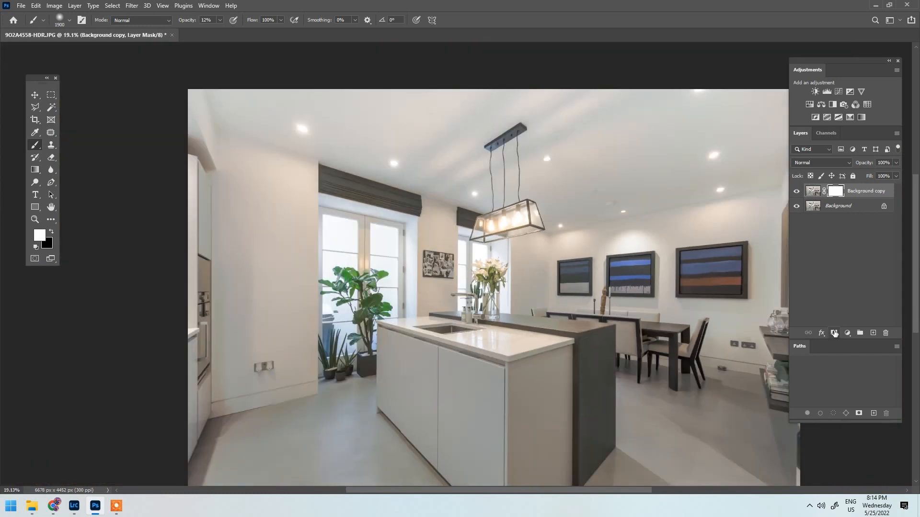
{"action": "scroll", "coordinate": [304, 188], "scroll_direction": "up", "scroll_amount": 1}
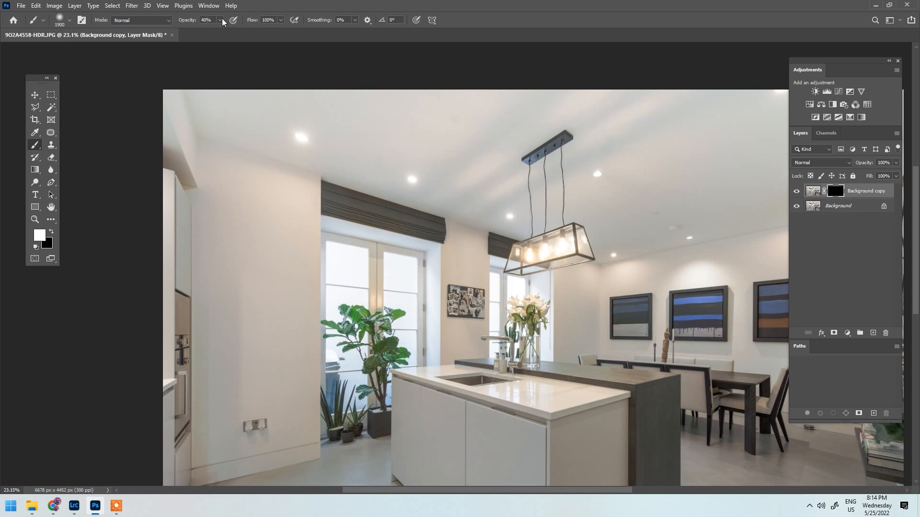
- Shrink the brush to 800 px and paint white on the mask over the plain wall beside the large window
{"action": "scroll", "coordinate": [217, 195], "scroll_direction": "up", "scroll_amount": 4}
{"action": "left_click_drag", "start_coordinate": [233, 211], "coordinate": [236, 199]}
{"action": "key", "text": "bracketleft"}
{"action": "key", "text": "bracketleft"}
{"action": "key", "text": "bracketleft"}
{"action": "key", "text": "bracketleft"}
{"action": "key", "text": "bracketleft"}
{"action": "key", "text": "bracketleft"}
{"action": "key", "text": "bracketleft"}
{"action": "key", "text": "bracketleft"}
{"action": "key", "text": "bracketleft"}
{"action": "key", "text": "bracketleft"}
{"action": "key", "text": "bracketleft"}
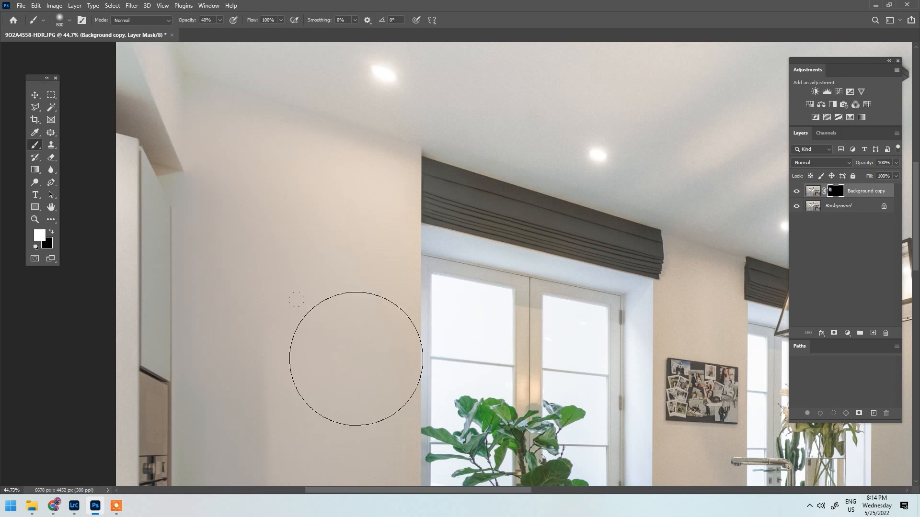
- Reveal the noise reduction on the plain wall's upper part near the ceiling with 600 and 400 px brushes
{"action": "scroll", "coordinate": [259, 322], "scroll_direction": "down", "scroll_amount": 1}
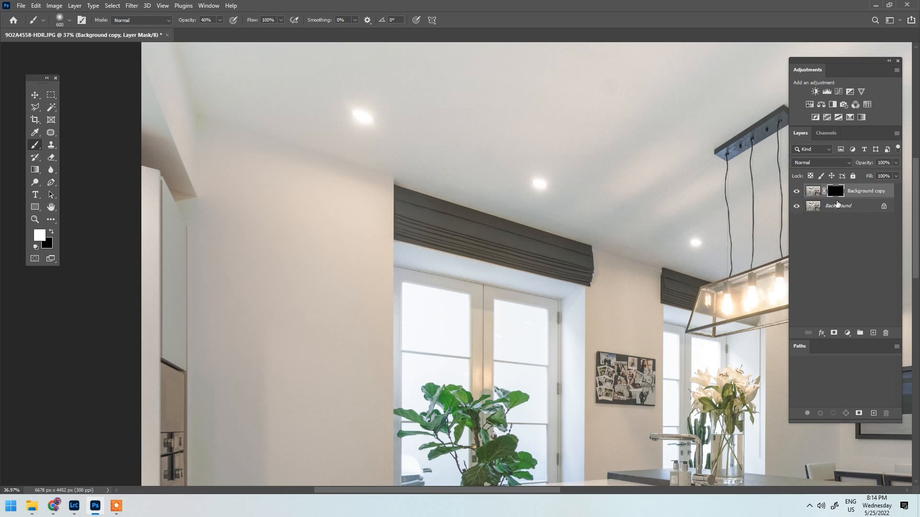
{"action": "scroll", "coordinate": [329, 236], "scroll_direction": "down", "scroll_amount": 2}
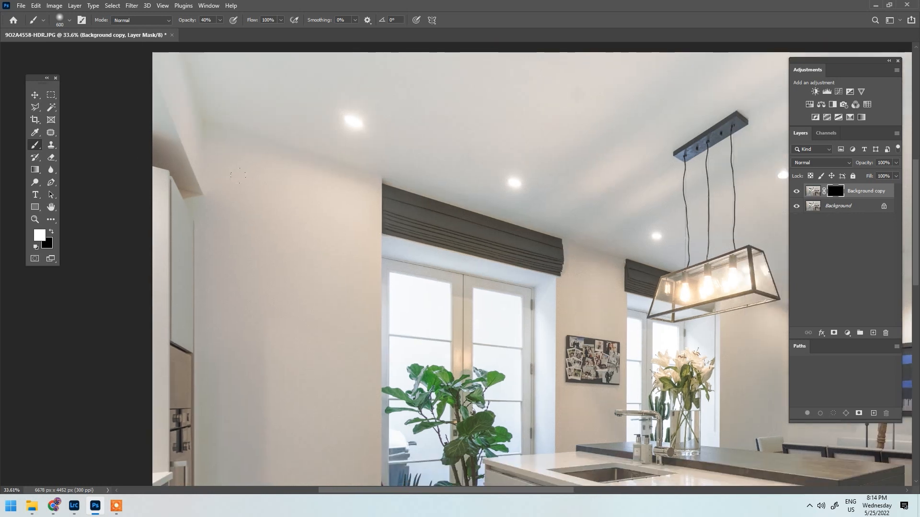
{"action": "scroll", "coordinate": [234, 172], "scroll_direction": "up", "scroll_amount": 1}
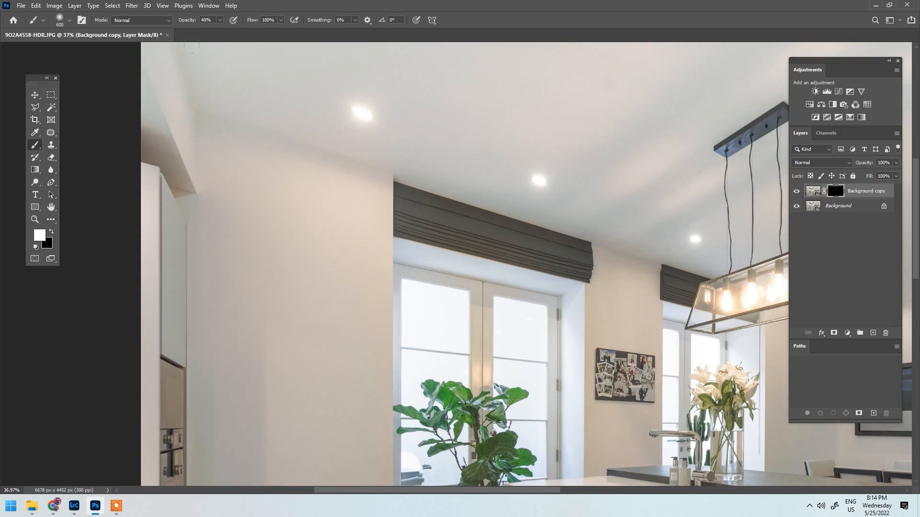
{"action": "scroll", "coordinate": [219, 130], "scroll_direction": "up", "scroll_amount": 2}
{"action": "key", "text": "p"}
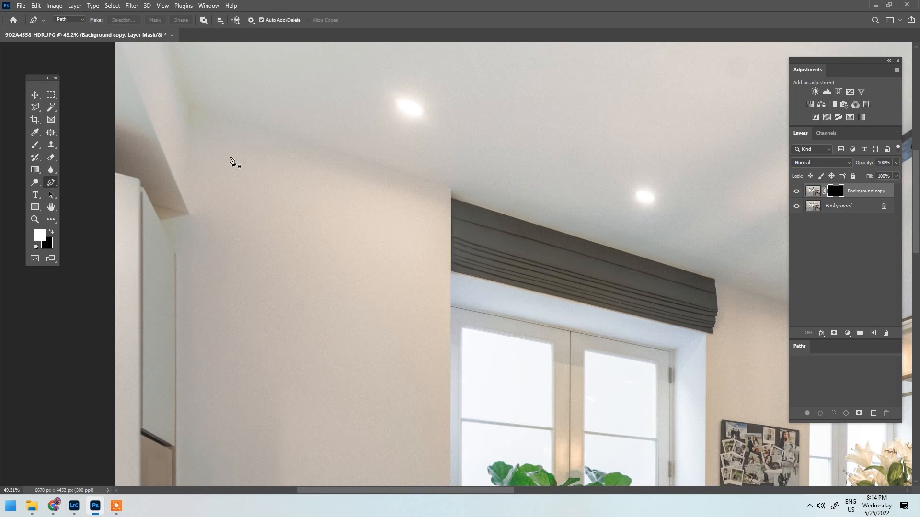
{"action": "key", "text": "b"}
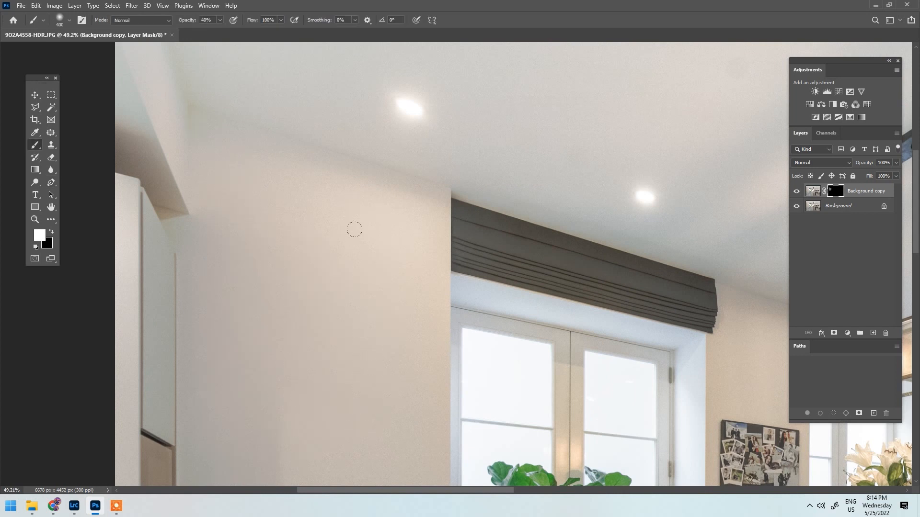
{"action": "scroll", "coordinate": [352, 205], "scroll_direction": "down", "scroll_amount": 3}
{"action": "key", "text": "bracketleft"}
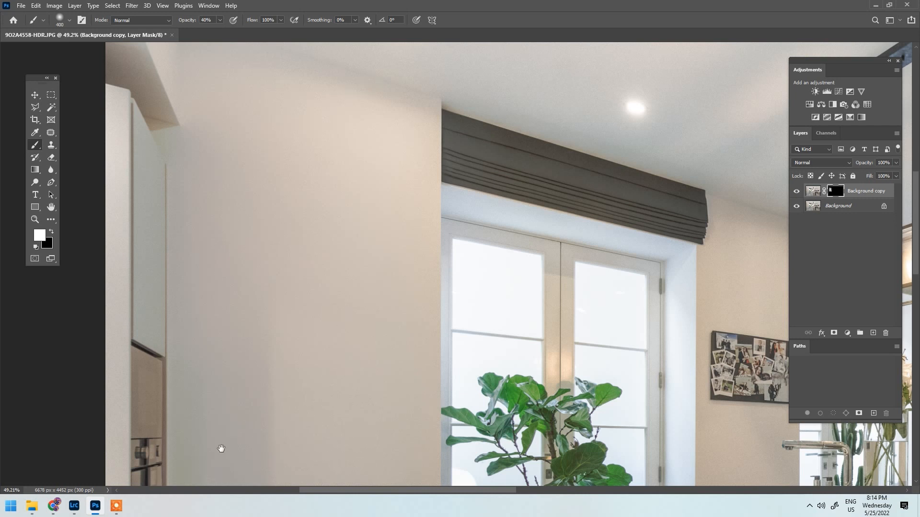
- Paint the noise reduction into the lower wall around the socket, reducing the brush from 600 to 200 px
{"action": "left_click_drag", "start_coordinate": [191, 419], "coordinate": [182, 222]}
{"action": "key", "text": "bracketright"}
{"action": "key", "text": "bracketright"}
{"action": "scroll", "coordinate": [224, 312], "scroll_direction": "up", "scroll_amount": 3}
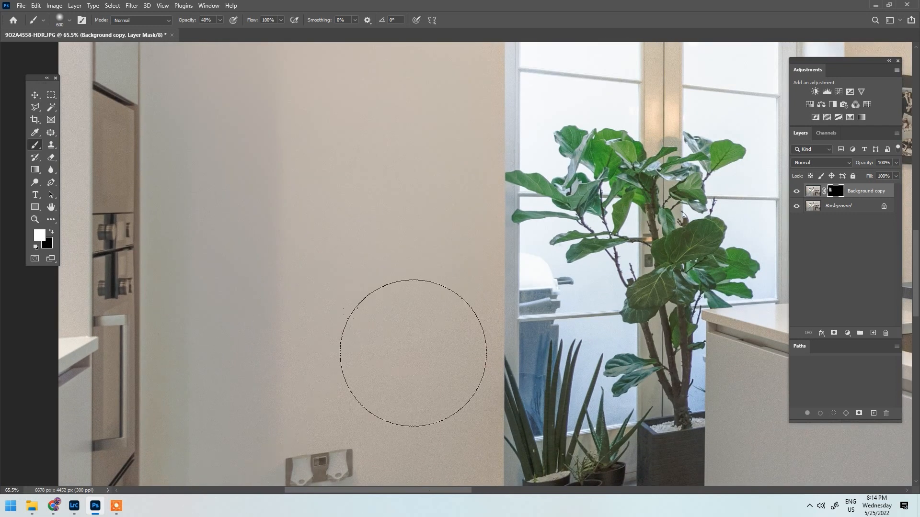
{"action": "left_click_drag", "start_coordinate": [349, 415], "coordinate": [339, 302]}
{"action": "key", "text": "bracketleft"}
{"action": "key", "text": "bracketleft"}
{"action": "key", "text": "bracketleft"}
{"action": "key", "text": "bracketleft"}
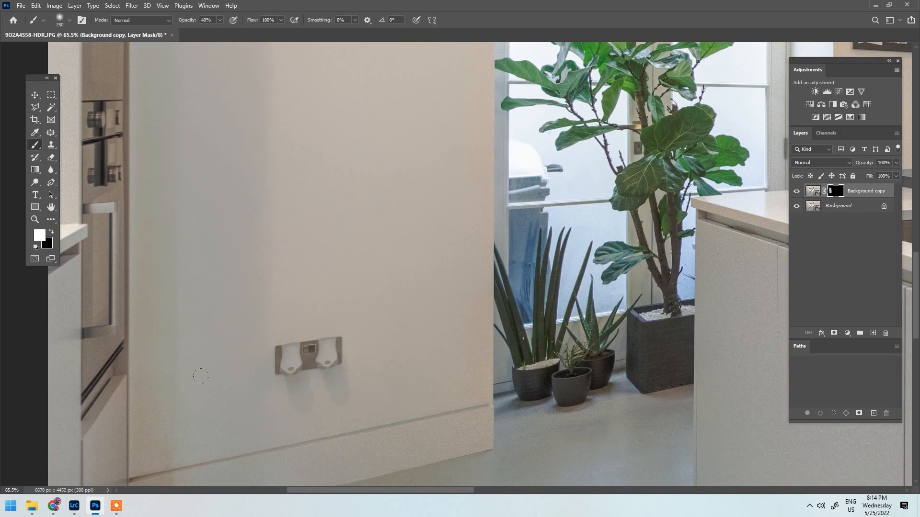
{"action": "mouse_move", "coordinate": [158, 398]}
{"action": "left_mouse_down"}
{"action": "mouse_move", "coordinate": [200, 257]}
{"action": "mouse_move", "coordinate": [200, 266]}
{"action": "left_mouse_up"}
{"action": "key", "text": "bracketright"}
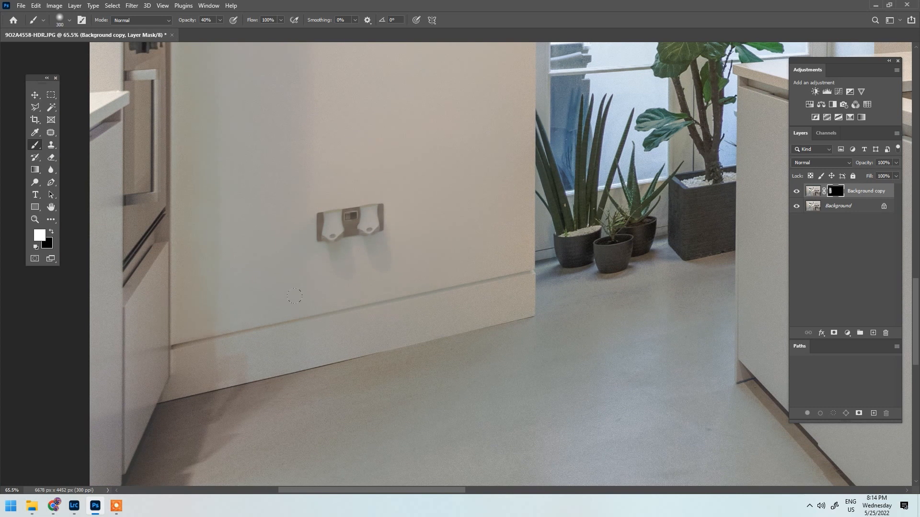
- Paint the mask over the floor and the island's cabinet fronts with a 500 px brush
{"action": "scroll", "coordinate": [461, 111], "scroll_direction": "down", "scroll_amount": 4}
{"action": "left_click_drag", "start_coordinate": [461, 111], "coordinate": [230, 383]}
{"action": "scroll", "coordinate": [450, 345], "scroll_direction": "up", "scroll_amount": 2}
{"action": "left_click_drag", "start_coordinate": [450, 345], "coordinate": [355, 161]}
{"action": "key", "text": "bracketleft"}
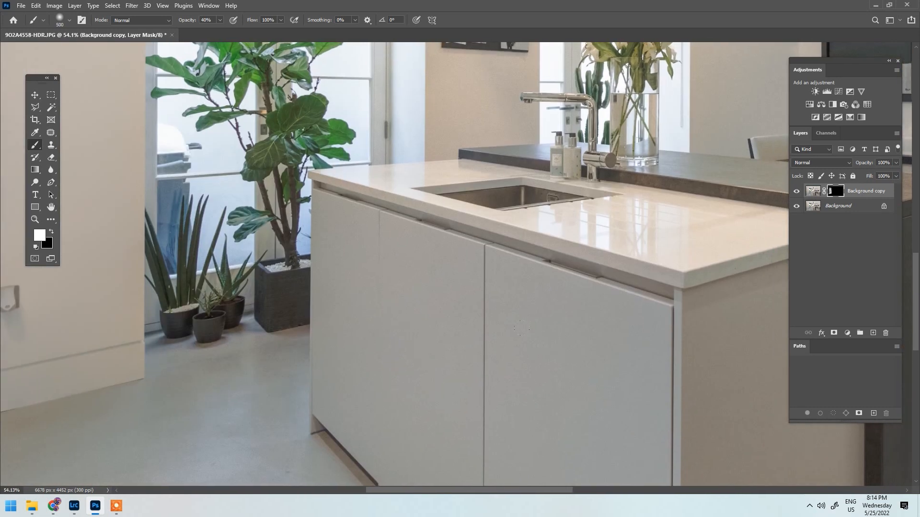
{"action": "left_click_drag", "start_coordinate": [422, 363], "coordinate": [489, 499]}
- Smooth the wall between the two windows around the photo board with 400 and 200 px mask brushes
{"action": "scroll", "coordinate": [605, 377], "scroll_direction": "up", "scroll_amount": 3}
{"action": "key", "text": "bracketright"}
{"action": "mouse_move", "coordinate": [528, 229]}
{"action": "left_mouse_down"}
{"action": "mouse_move", "coordinate": [606, 378]}
{"action": "mouse_move", "coordinate": [601, 372]}
{"action": "mouse_move", "coordinate": [658, 410]}
{"action": "left_mouse_up"}
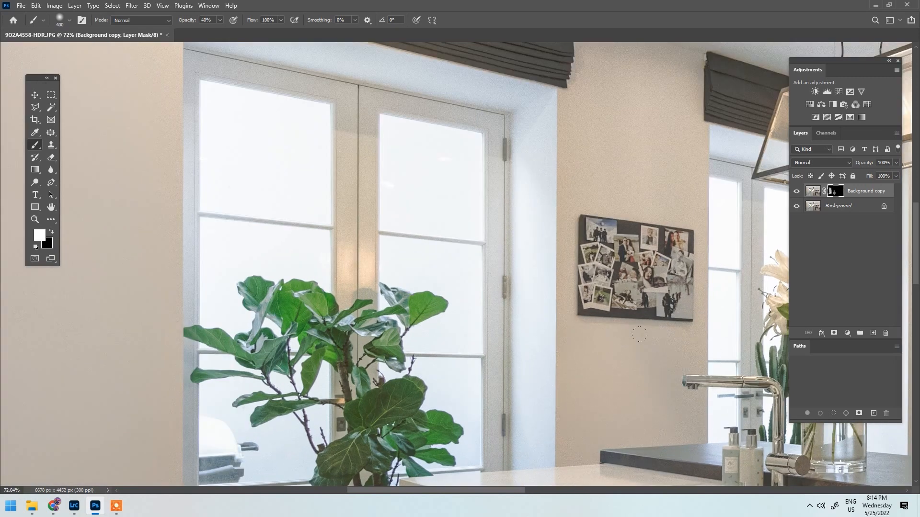
{"action": "left_click_drag", "start_coordinate": [547, 157], "coordinate": [455, 320]}
{"action": "key", "text": "bracketright"}
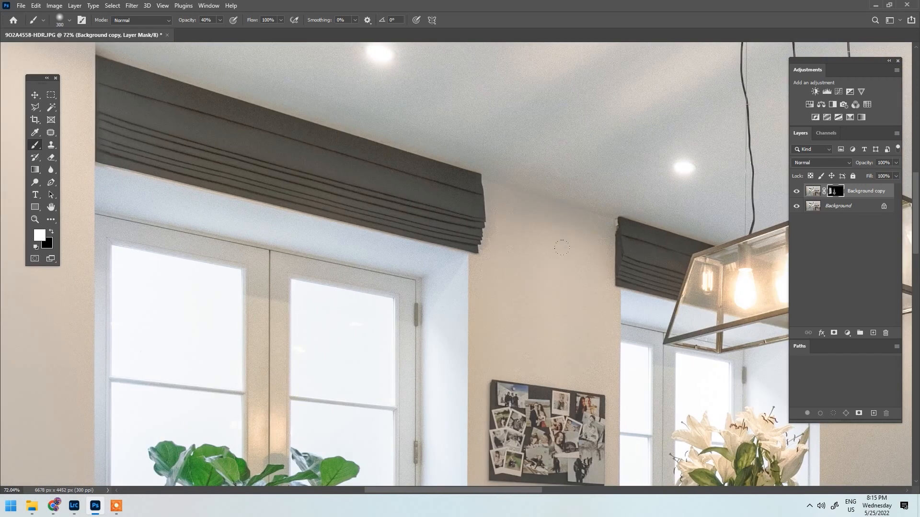
{"action": "scroll", "coordinate": [528, 254], "scroll_direction": "down", "scroll_amount": 1}
{"action": "left_click_drag", "start_coordinate": [306, 257], "coordinate": [365, 264]}
{"action": "scroll", "coordinate": [252, 230], "scroll_direction": "up", "scroll_amount": 2}
{"action": "key", "text": "bracketright"}
{"action": "key", "text": "bracketright"}
- Paint the noise reduction around the large window and its adjoining wall edge near the plants with 500 and 400 px brushes
{"action": "left_click_drag", "start_coordinate": [427, 388], "coordinate": [359, 103]}
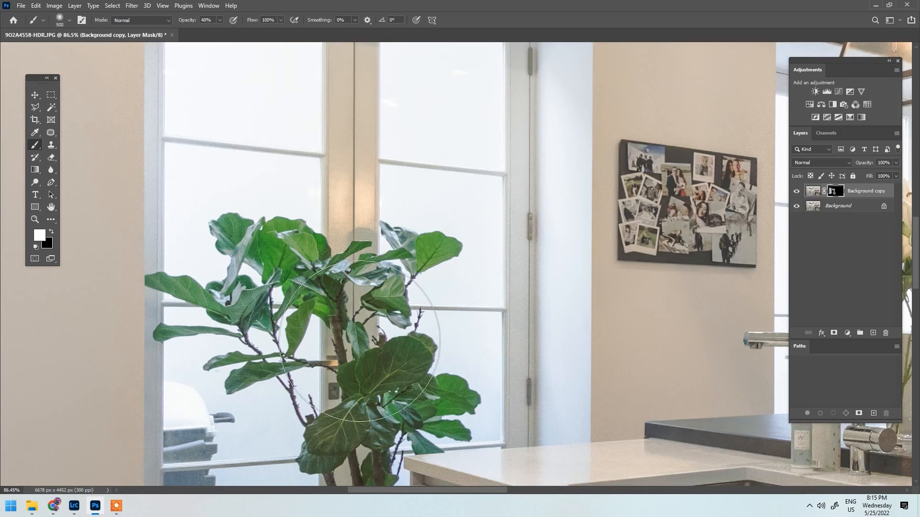
{"action": "mouse_move", "coordinate": [564, 267]}
{"action": "left_mouse_down"}
{"action": "mouse_move", "coordinate": [648, 99]}
{"action": "mouse_move", "coordinate": [638, 123]}
{"action": "left_mouse_up"}
{"action": "key", "text": "bracketleft"}
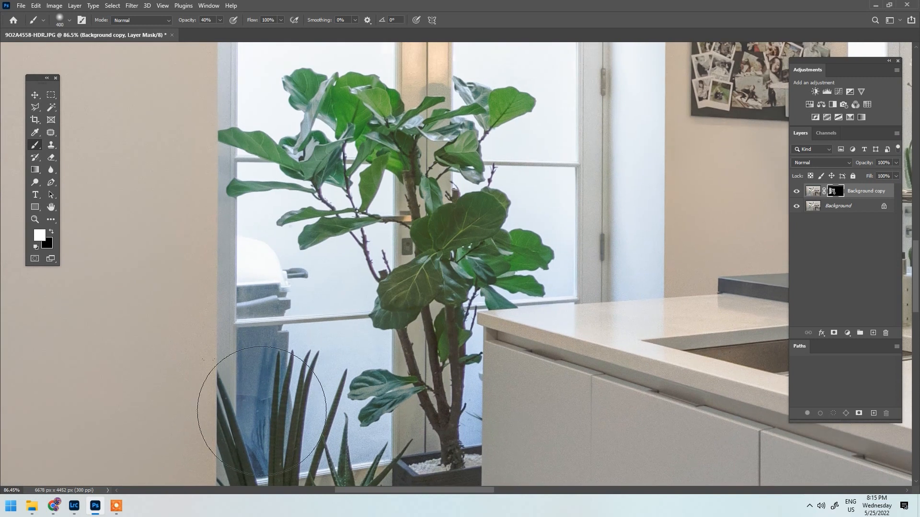
{"action": "scroll", "coordinate": [451, 421], "scroll_direction": "down", "scroll_amount": 2}
{"action": "left_click_drag", "start_coordinate": [417, 472], "coordinate": [432, 339]}
{"action": "left_click_drag", "start_coordinate": [313, 106], "coordinate": [275, 471]}
{"action": "scroll", "coordinate": [167, 298], "scroll_direction": "down", "scroll_amount": 1}
{"action": "left_click_drag", "start_coordinate": [153, 292], "coordinate": [419, 339]}
- Reveal the noise reduction on the ceiling above the large window blind with 700 and 800 px brushes
{"action": "scroll", "coordinate": [308, 266], "scroll_direction": "up", "scroll_amount": 3}
{"action": "key", "text": "bracketright"}
{"action": "key", "text": "bracketright"}
{"action": "key", "text": "bracketright"}
{"action": "key", "text": "bracketright"}
{"action": "key", "text": "bracketright"}
{"action": "key", "text": "bracketright"}
{"action": "left_click_drag", "start_coordinate": [567, 298], "coordinate": [147, 174]}
{"action": "key", "text": "bracketleft"}
{"action": "key", "text": "bracketleft"}
{"action": "key", "text": "bracketleft"}
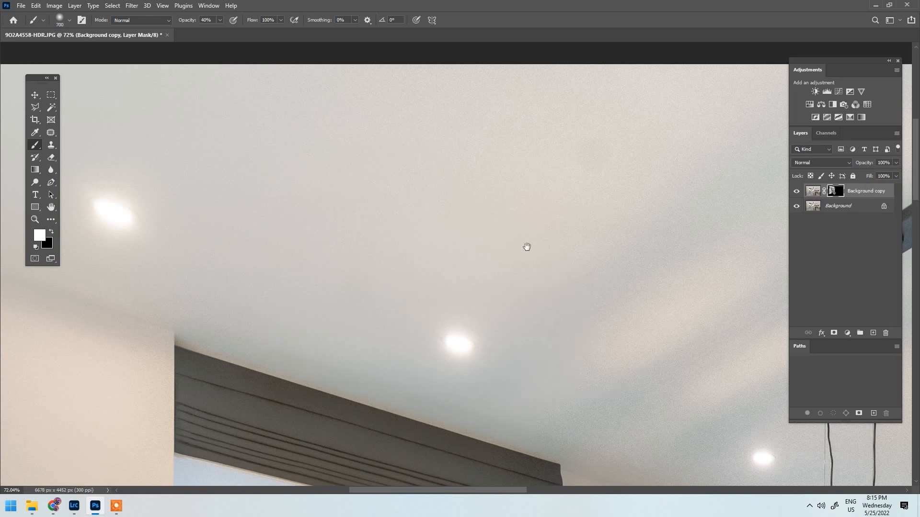
{"action": "left_click_drag", "start_coordinate": [459, 246], "coordinate": [102, 245]}
{"action": "key", "text": "bracketright"}
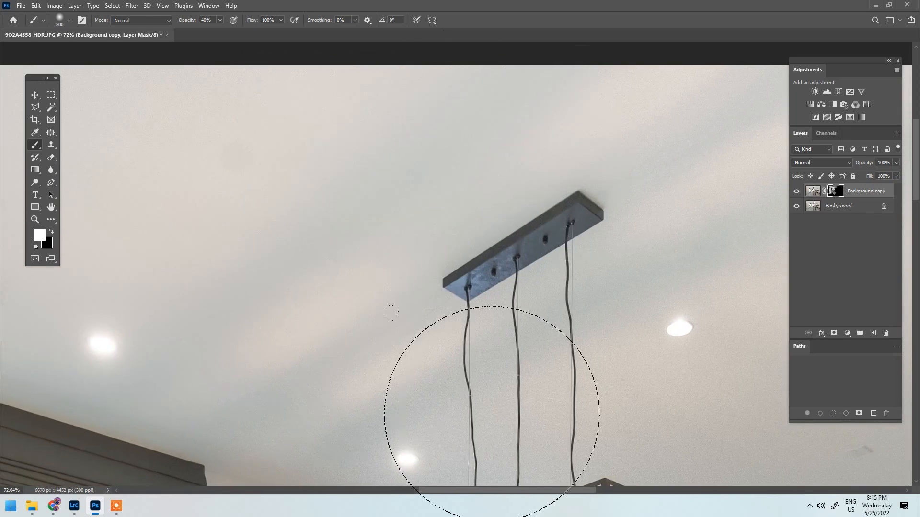
- Paint the mask over the ceiling around the pendant lamp's mount, enlarging the brush to 1200 px for open areas
{"action": "left_click_drag", "start_coordinate": [434, 401], "coordinate": [351, 268]}
{"action": "key", "text": "bracketleft"}
{"action": "key", "text": "bracketleft"}
{"action": "left_click_drag", "start_coordinate": [690, 165], "coordinate": [341, 264]}
{"action": "key", "text": "bracketright"}
{"action": "key", "text": "bracketright"}
{"action": "key", "text": "bracketright"}
{"action": "key", "text": "bracketright"}
{"action": "scroll", "coordinate": [339, 194], "scroll_direction": "down", "scroll_amount": 5}
{"action": "left_click_drag", "start_coordinate": [428, 177], "coordinate": [390, 236]}
{"action": "key", "text": "bracketright"}
{"action": "key", "text": "bracketright"}
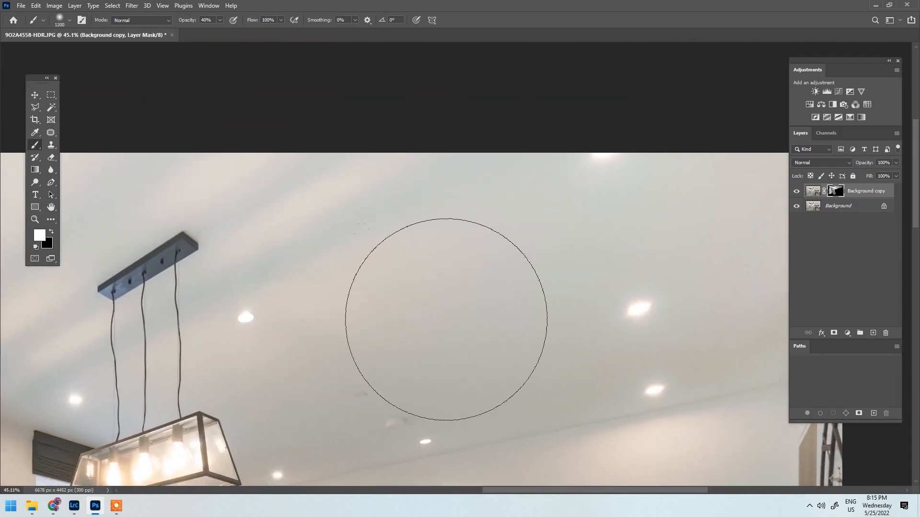
- Extend the noise reduction across the ceiling's far corner above the paintings with an 800 px brush
{"action": "left_click_drag", "start_coordinate": [302, 360], "coordinate": [69, 292]}
{"action": "key", "text": "bracketleft"}
{"action": "key", "text": "bracketleft"}
{"action": "key", "text": "bracketleft"}
{"action": "key", "text": "bracketleft"}
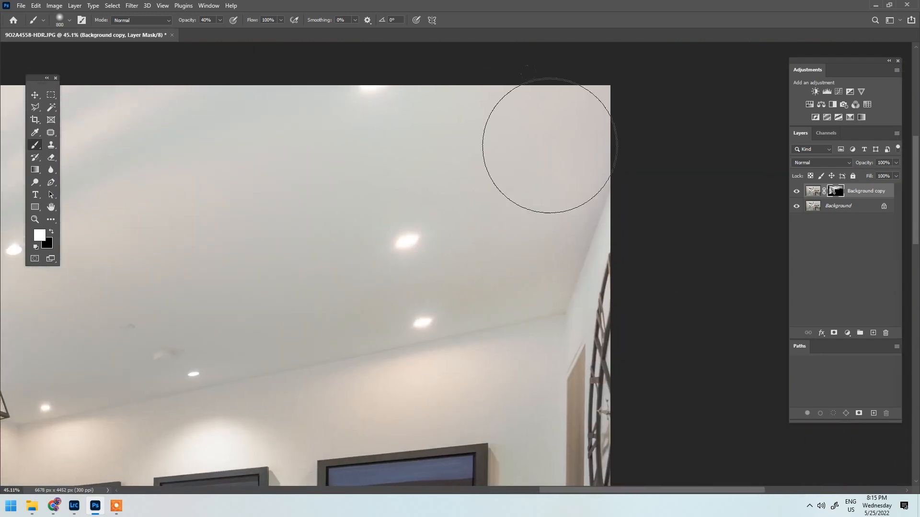
- Paint the mask over the wall below the pendant lamp beside the flowers with 500 and 400 px brushes
{"action": "scroll", "coordinate": [211, 285], "scroll_direction": "up", "scroll_amount": 4}
{"action": "key", "text": "bracketleft"}
{"action": "key", "text": "bracketleft"}
{"action": "key", "text": "bracketleft"}
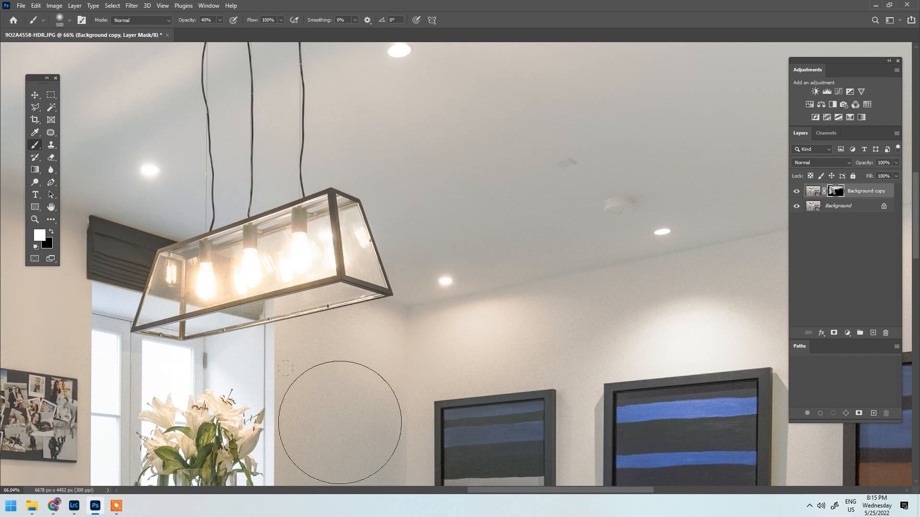
{"action": "scroll", "coordinate": [269, 428], "scroll_direction": "down", "scroll_amount": 4}
{"action": "key", "text": "bracketright"}
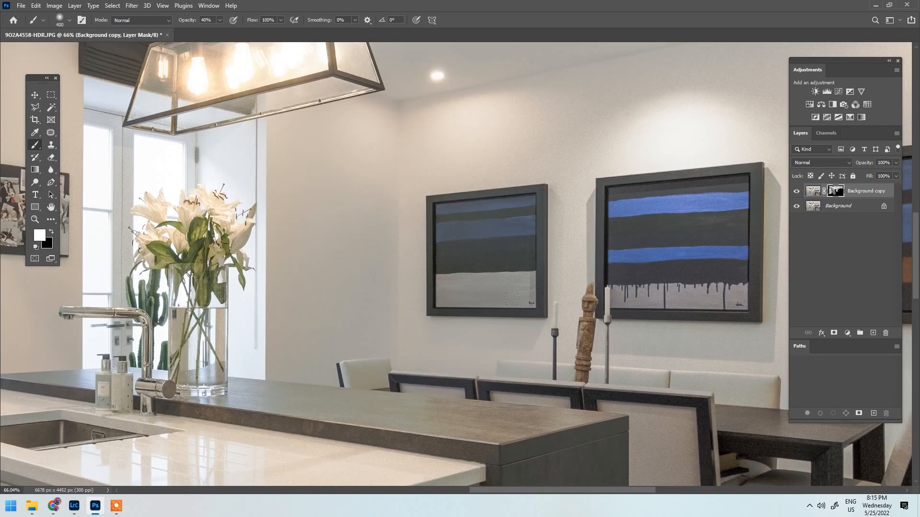
- Smooth the wall around and above the three striped paintings with 500 and 600 px mask brushes
{"action": "scroll", "coordinate": [614, 303], "scroll_direction": "right", "scroll_amount": 6}
{"action": "key", "text": "bracketright"}
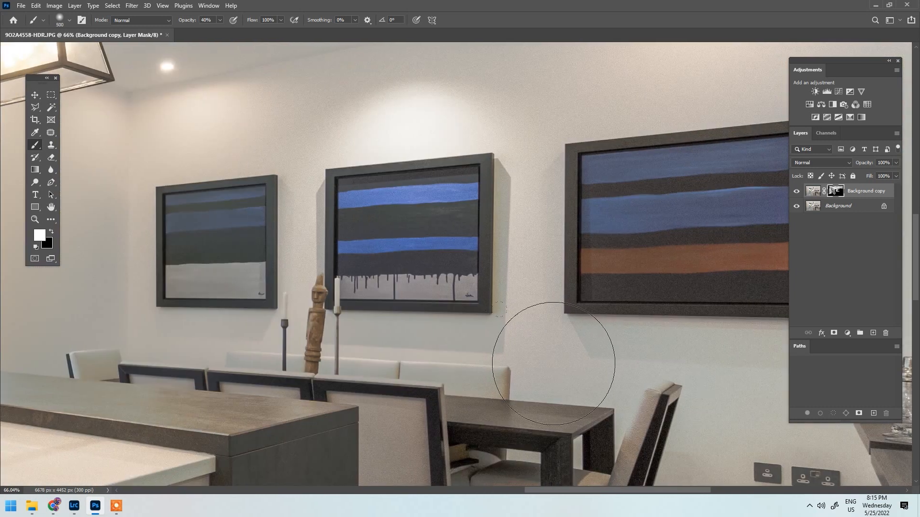
{"action": "left_click_drag", "start_coordinate": [524, 122], "coordinate": [542, 237]}
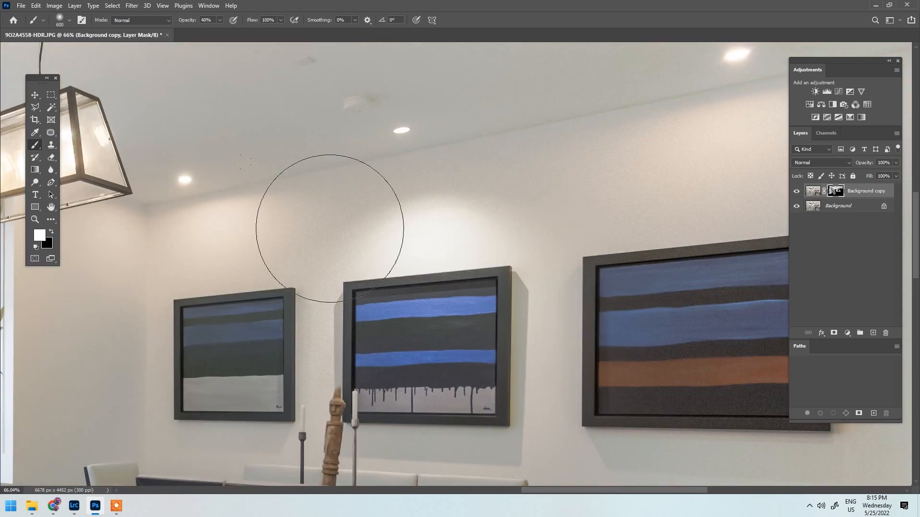
{"action": "scroll", "coordinate": [521, 202], "scroll_direction": "right", "scroll_amount": 6}
{"action": "scroll", "coordinate": [521, 201], "scroll_direction": "up", "scroll_amount": 1}
{"action": "key", "text": "bracketright"}
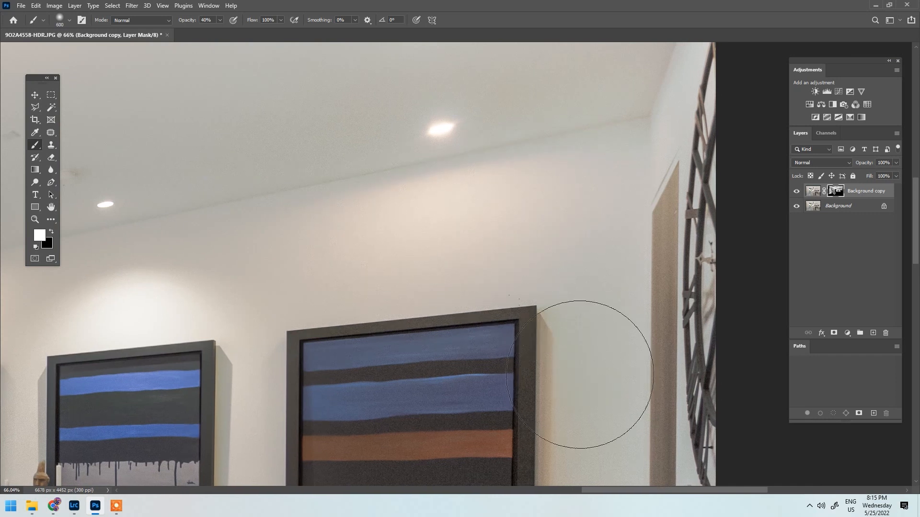
- Paint the noise reduction into the wall beneath the orange-striped painting with the brush enlarged to 900 px
{"action": "scroll", "coordinate": [544, 201], "scroll_direction": "down", "scroll_amount": 4}
{"action": "key", "text": "bracketright"}
{"action": "key", "text": "bracketright"}
{"action": "key", "text": "bracketright"}
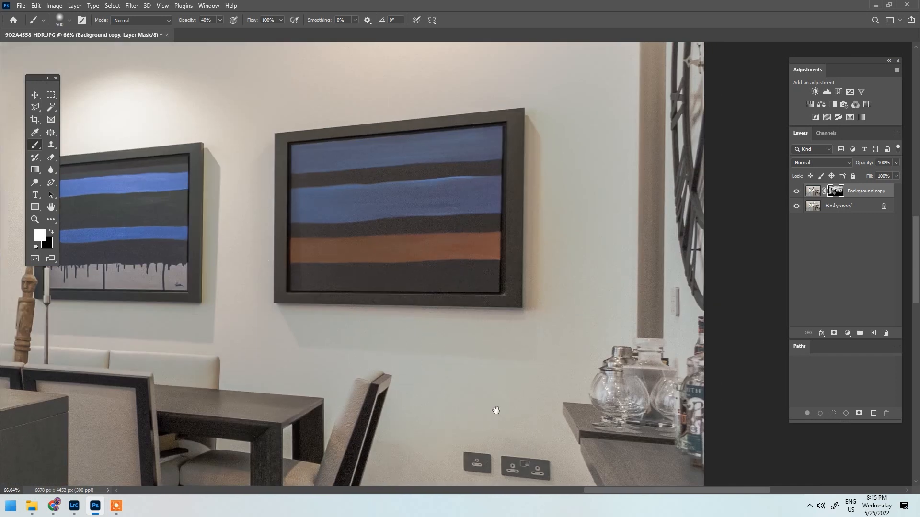
{"action": "scroll", "coordinate": [473, 271], "scroll_direction": "down", "scroll_amount": 3}
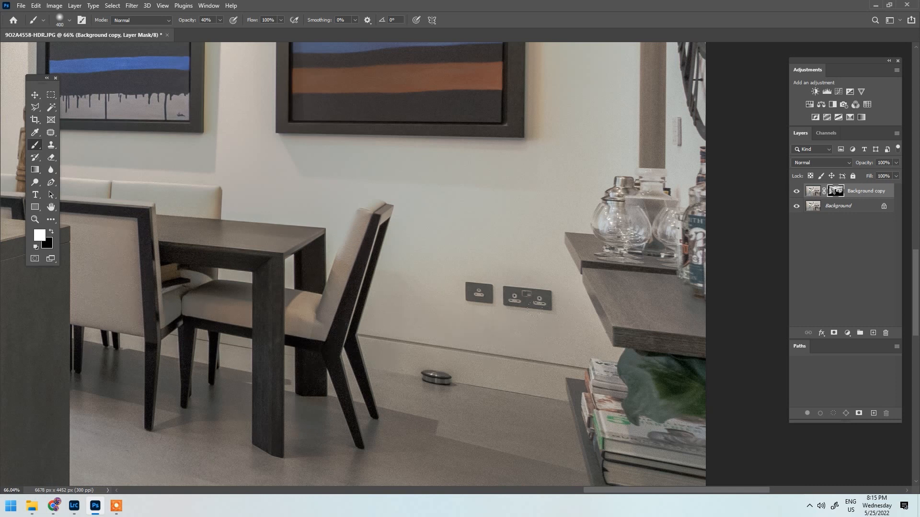
- Paint the noise reduction into the wall beside the glass jars and shelves with 500 to 700 px mask brushes
{"action": "left_click_drag", "start_coordinate": [585, 176], "coordinate": [449, 381]}
{"action": "key", "text": "bracketright"}
{"action": "left_click_drag", "start_coordinate": [570, 144], "coordinate": [570, 413]}
{"action": "key", "text": "bracketright"}
{"action": "scroll", "coordinate": [573, 157], "scroll_direction": "down", "scroll_amount": 3}
{"action": "left_click_drag", "start_coordinate": [573, 157], "coordinate": [580, 267]}
{"action": "key", "text": "bracketright"}
{"action": "scroll", "coordinate": [262, 321], "scroll_direction": "down", "scroll_amount": 4}
- Paint the mask over the kitchen island panels and surrounding floor, enlarging the brush from 600 to 1000 px
{"action": "left_click_drag", "start_coordinate": [262, 321], "coordinate": [848, 27]}
{"action": "scroll", "coordinate": [412, 302], "scroll_direction": "up", "scroll_amount": 3}
{"action": "left_click_drag", "start_coordinate": [341, 350], "coordinate": [159, 229]}
{"action": "key", "text": "bracketleft"}
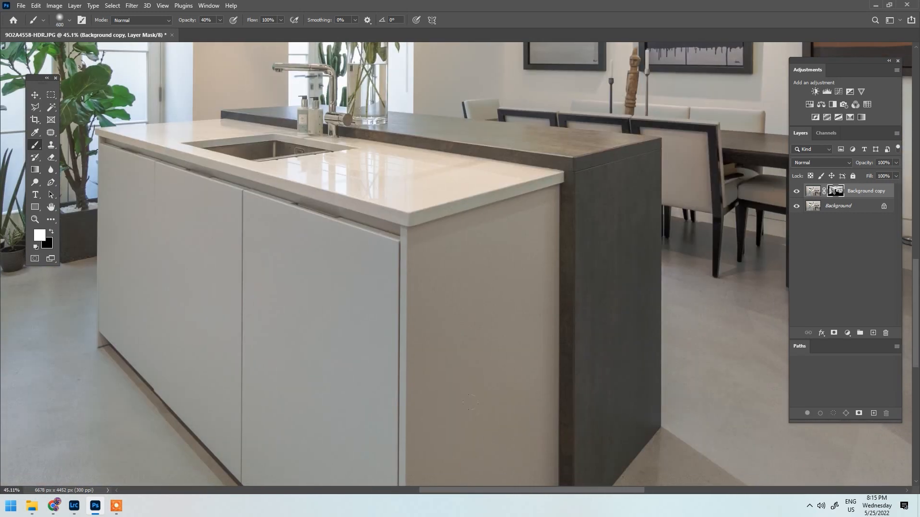
{"action": "left_click_drag", "start_coordinate": [508, 432], "coordinate": [471, 262]}
{"action": "key", "text": "bracketright"}
{"action": "key", "text": "bracketright"}
{"action": "key", "text": "bracketright"}
{"action": "scroll", "coordinate": [549, 319], "scroll_direction": "down", "scroll_amount": 3}
{"action": "left_click_drag", "start_coordinate": [549, 319], "coordinate": [573, 313]}
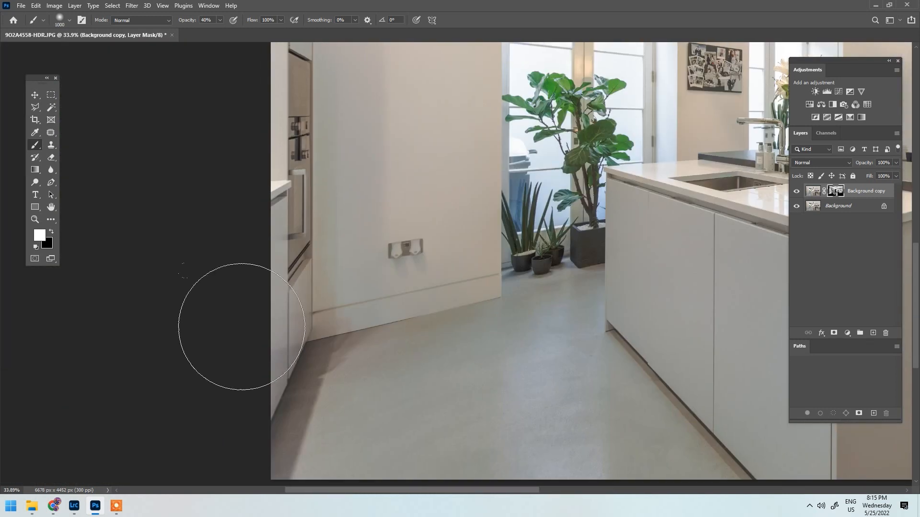
- Extend the noise reduction over the wall beside the oven cabinets and the ceiling above with 1100 and 1200 px brushes
{"action": "key", "text": "bracketright"}
{"action": "key", "text": "bracketright"}
{"action": "scroll", "coordinate": [240, 325], "scroll_direction": "up", "scroll_amount": 5}
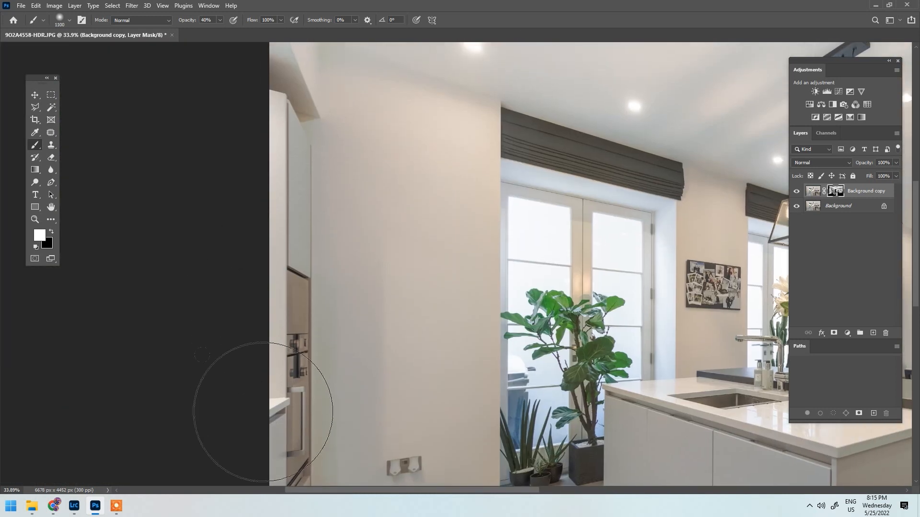
{"action": "scroll", "coordinate": [213, 258], "scroll_direction": "up", "scroll_amount": 3}
{"action": "key", "text": "bracketright"}
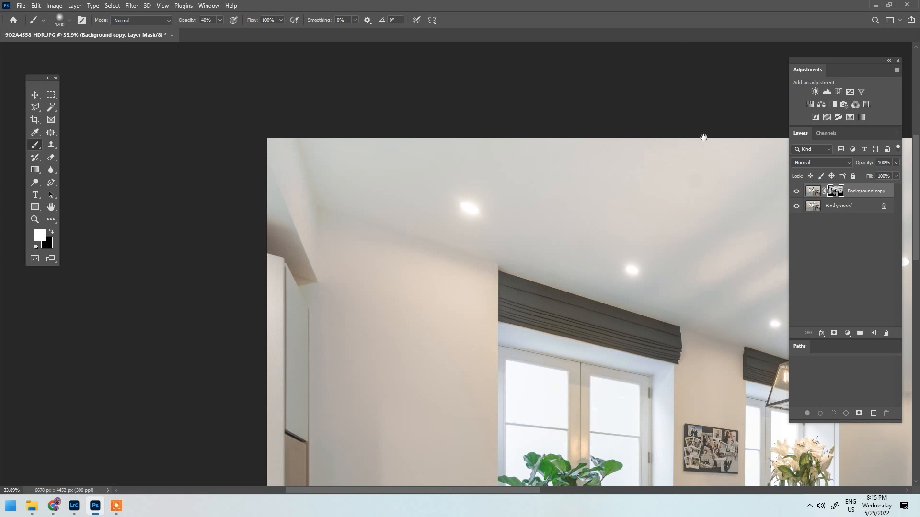
{"action": "left_click_drag", "start_coordinate": [719, 155], "coordinate": [242, 156]}
{"action": "scroll", "coordinate": [503, 226], "scroll_direction": "up", "scroll_amount": 4}
{"action": "left_click_drag", "start_coordinate": [485, 250], "coordinate": [269, 99]}
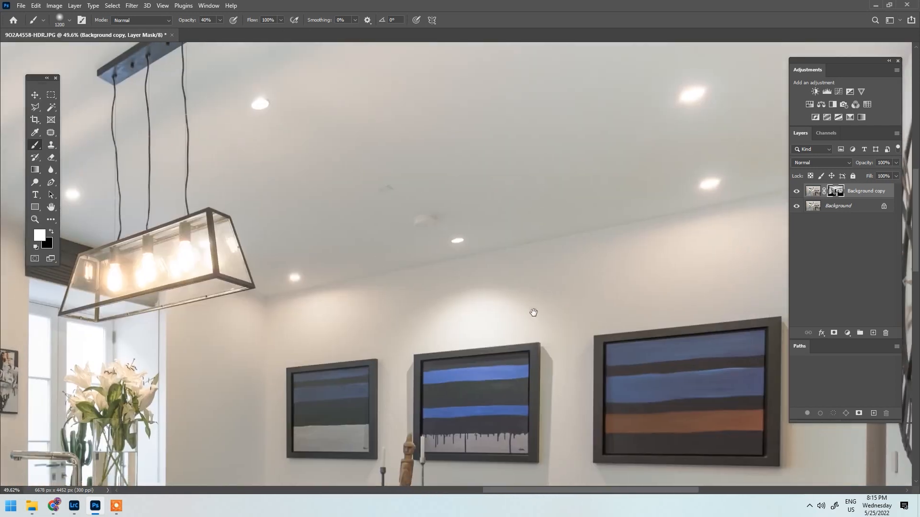
- Touch up the noise reduction mask around the paintings and flowers, reducing the brush to 400 px
{"action": "left_click_drag", "start_coordinate": [544, 317], "coordinate": [93, 250]}
{"action": "key", "text": "bracketleft"}
{"action": "key", "text": "bracketleft"}
{"action": "mouse_move", "coordinate": [396, 287]}
{"action": "left_mouse_down"}
{"action": "mouse_move", "coordinate": [488, 109]}
{"action": "mouse_move", "coordinate": [556, 44]}
{"action": "left_mouse_up"}
{"action": "key", "text": "bracketleft"}
{"action": "key", "text": "bracketleft"}
{"action": "key", "text": "bracketleft"}
{"action": "key", "text": "bracketleft"}
{"action": "key", "text": "bracketleft"}
{"action": "key", "text": "bracketleft"}
{"action": "left_click_drag", "start_coordinate": [379, 263], "coordinate": [651, 292]}
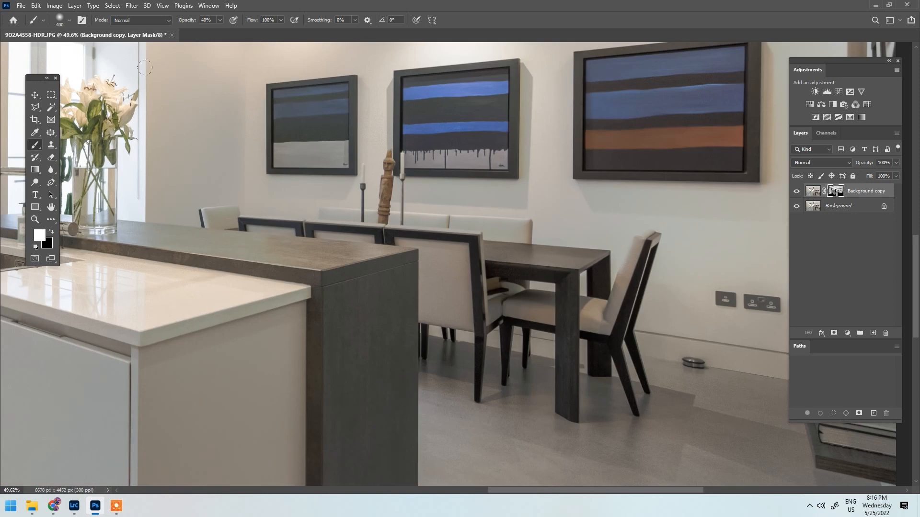
{"action": "left_click_drag", "start_coordinate": [200, 135], "coordinate": [365, 233]}
- Merge the masked noise reduction layer into the background and check the whole photo
{"action": "scroll", "coordinate": [379, 237], "scroll_direction": "down", "scroll_amount": 9}
{"action": "scroll", "coordinate": [421, 220], "scroll_direction": "up", "scroll_amount": 8}
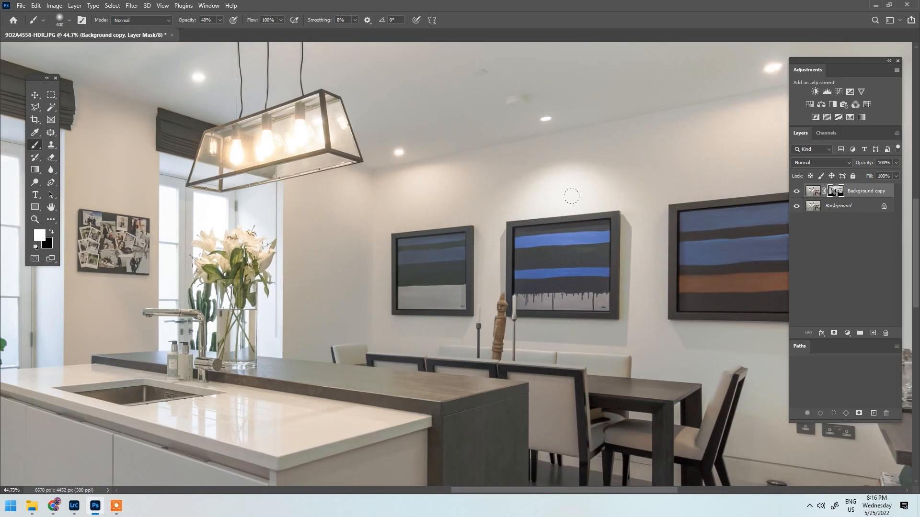
{"action": "scroll", "coordinate": [640, 193], "scroll_direction": "down", "scroll_amount": 6}
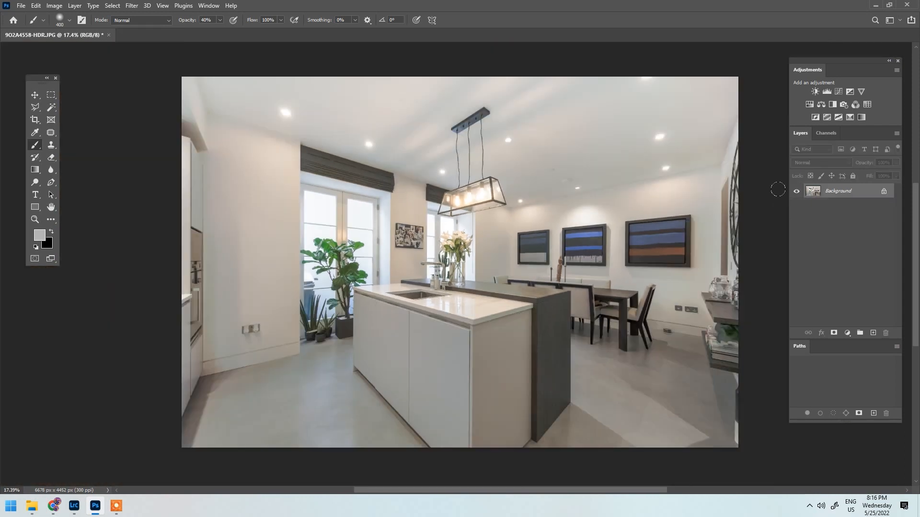
{"action": "scroll", "coordinate": [532, 189], "scroll_direction": "down", "scroll_amount": 1}
{"action": "left_click_drag", "start_coordinate": [534, 197], "coordinate": [487, 198]}
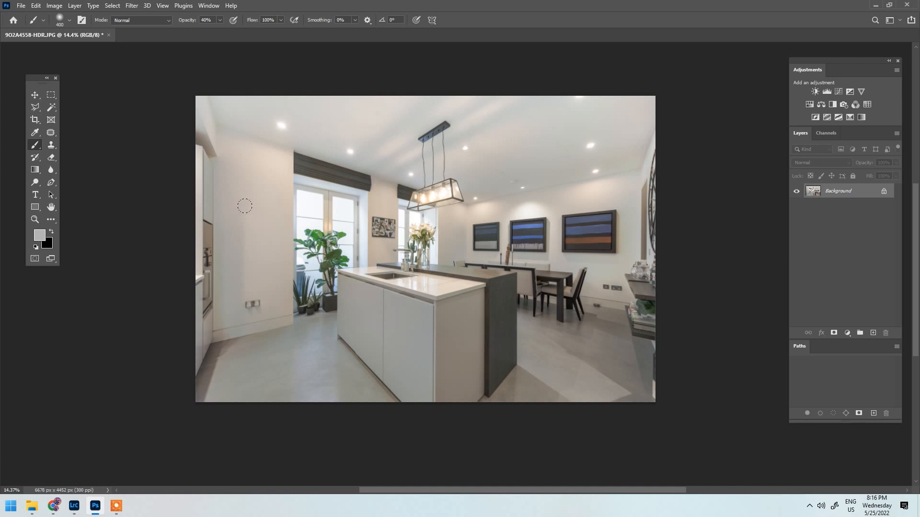
{"action": "scroll", "coordinate": [322, 230], "scroll_direction": "up", "scroll_amount": 9}
{"action": "left_click_drag", "start_coordinate": [479, 226], "coordinate": [370, 262]}
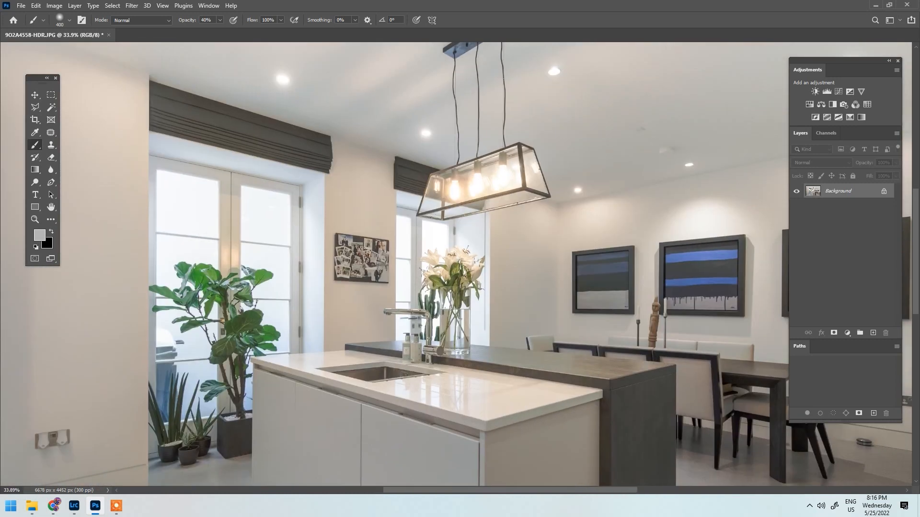
{"action": "scroll", "coordinate": [703, 109], "scroll_direction": "down", "scroll_amount": 5}
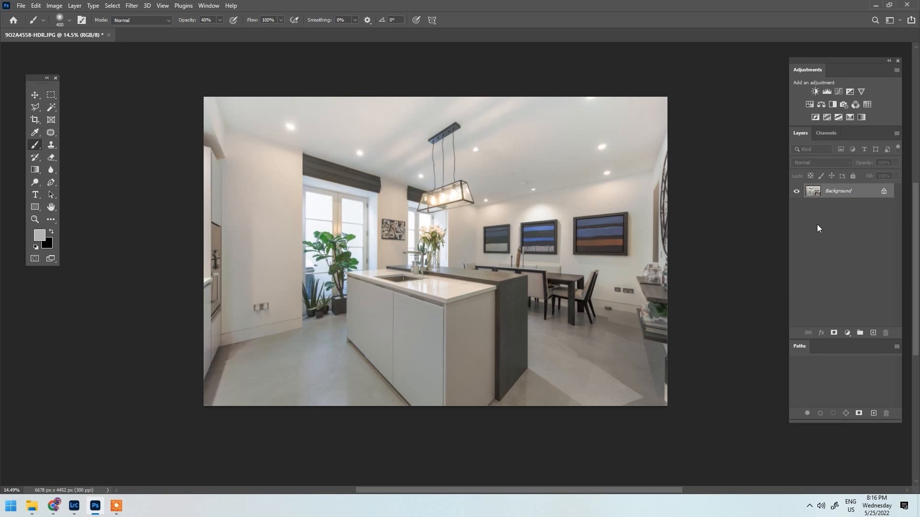
- Duplicate the background and sharpen the copy with Unsharp Mask at 160% amount, 2.0 px radius and threshold 0
{"action": "key", "text": "ctrl+j"}
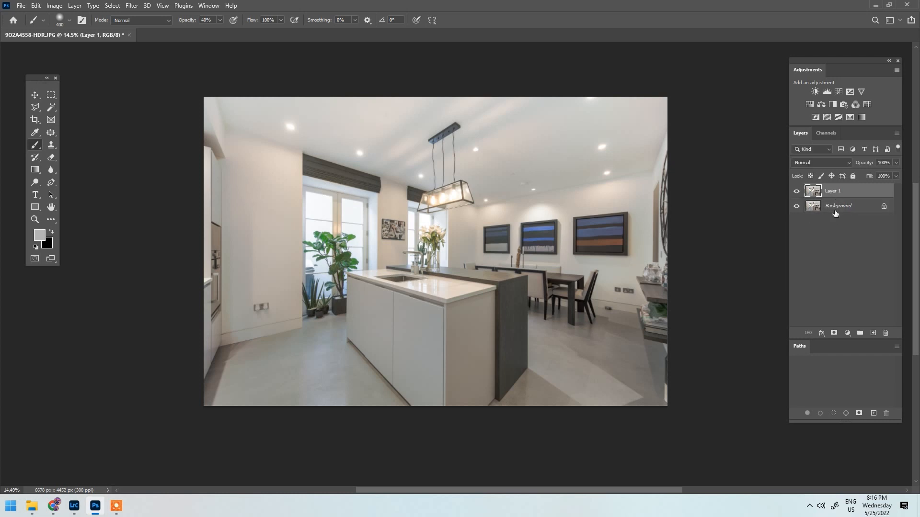
{"action": "left_click", "coordinate": [139, 8]}
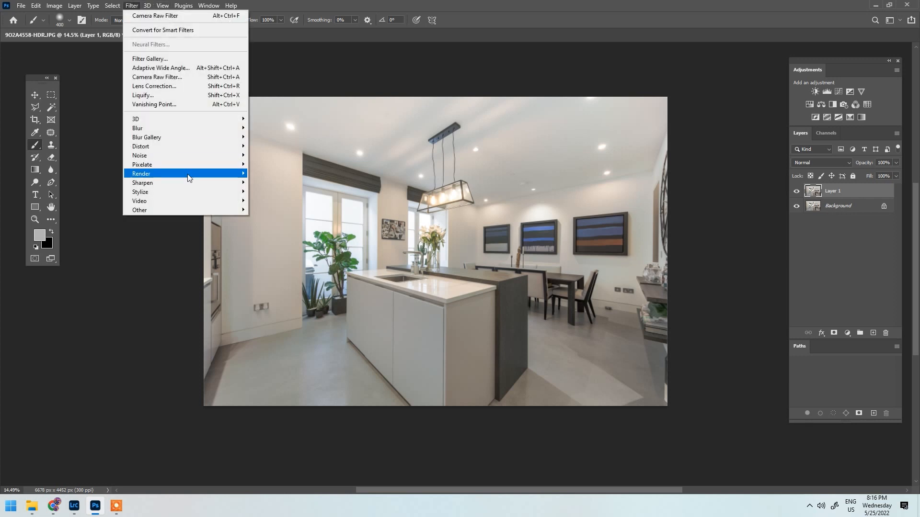
{"action": "mouse_move", "coordinate": [242, 183]}
{"action": "left_click", "coordinate": [297, 228]}
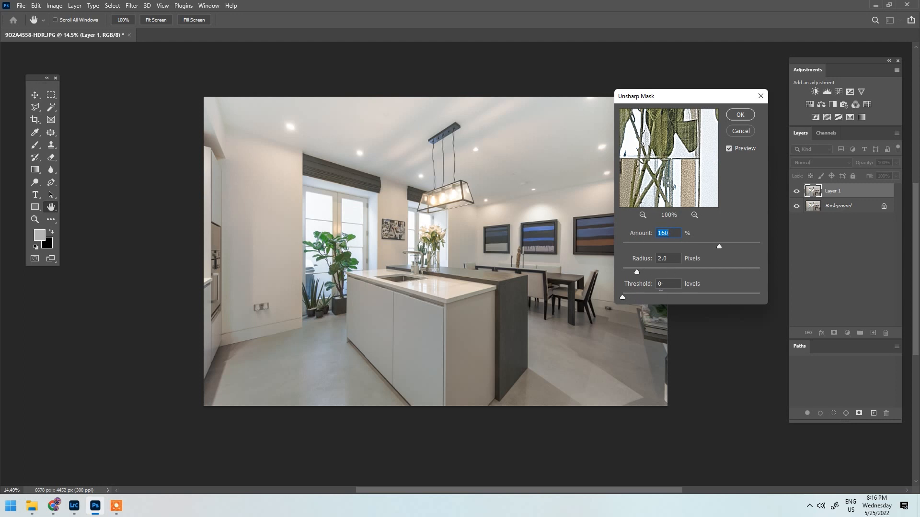
{"action": "left_click", "coordinate": [739, 115]}
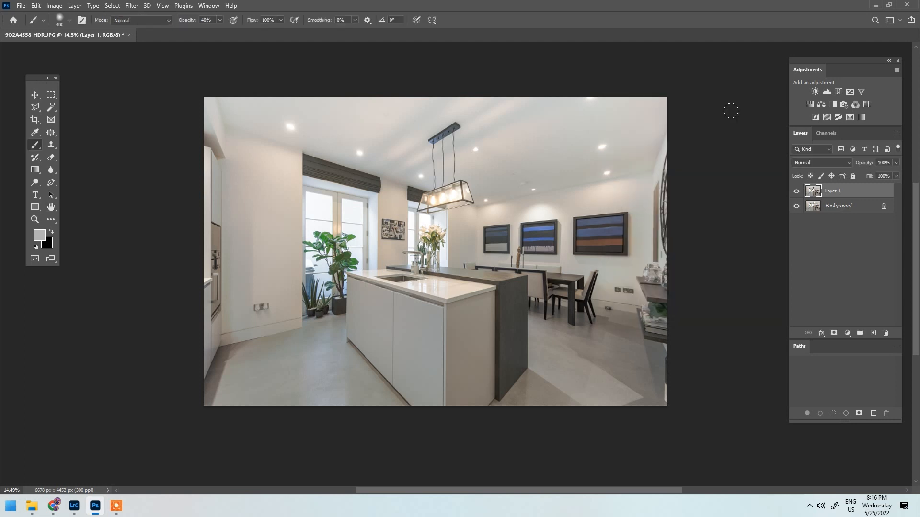
- Compare the sharpened layer with the original by toggling its visibility around the flowers and photo board
{"action": "scroll", "coordinate": [366, 155], "scroll_direction": "up", "scroll_amount": 5}
{"action": "scroll", "coordinate": [350, 196], "scroll_direction": "up", "scroll_amount": 1}
{"action": "left_click", "coordinate": [797, 192]}
{"action": "left_click", "coordinate": [796, 193]}
{"action": "left_click", "coordinate": [797, 193]}
{"action": "left_click", "coordinate": [796, 193]}
{"action": "left_click", "coordinate": [796, 193]}
{"action": "left_click", "coordinate": [796, 193]}
{"action": "scroll", "coordinate": [513, 329], "scroll_direction": "up", "scroll_amount": 5}
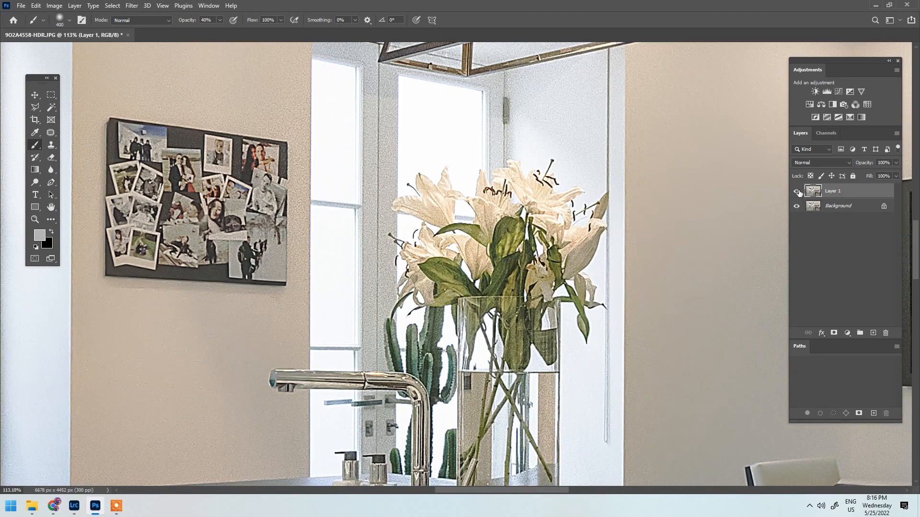
{"action": "left_click", "coordinate": [797, 193]}
{"action": "left_click", "coordinate": [796, 192]}
{"action": "left_click", "coordinate": [796, 192]}
{"action": "left_click", "coordinate": [796, 193]}
{"action": "scroll", "coordinate": [423, 197], "scroll_direction": "down", "scroll_amount": 4}
{"action": "left_click_drag", "start_coordinate": [407, 162], "coordinate": [460, 202]}
{"action": "scroll", "coordinate": [374, 162], "scroll_direction": "up", "scroll_amount": 5}
{"action": "scroll", "coordinate": [662, 225], "scroll_direction": "down", "scroll_amount": 4}
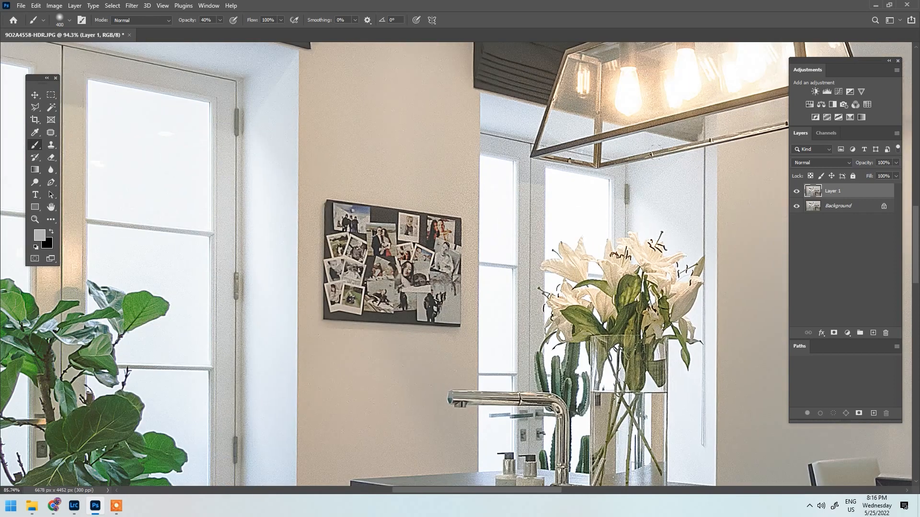
- Hide the sharpening behind a black mask on Layer 1
{"action": "left_click", "coordinate": [835, 333], "text": "alt"}
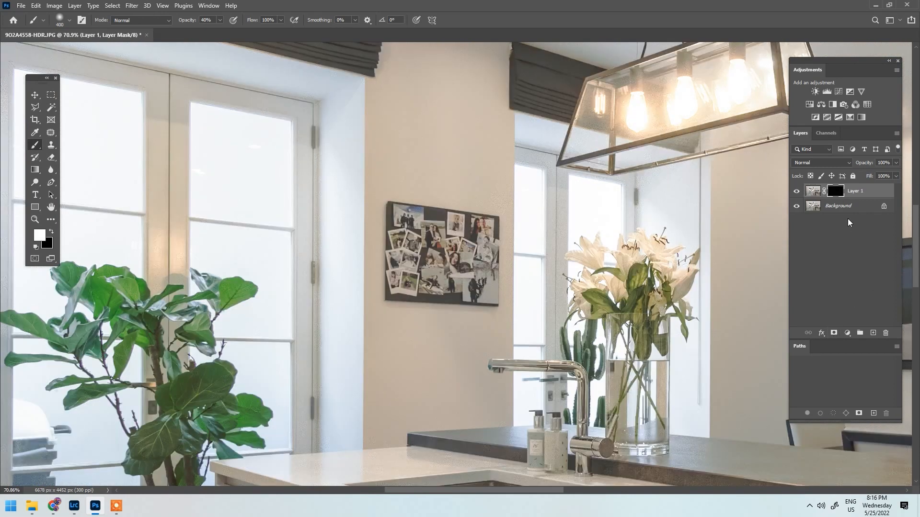
{"action": "scroll", "coordinate": [463, 193], "scroll_direction": "down", "scroll_amount": 4}
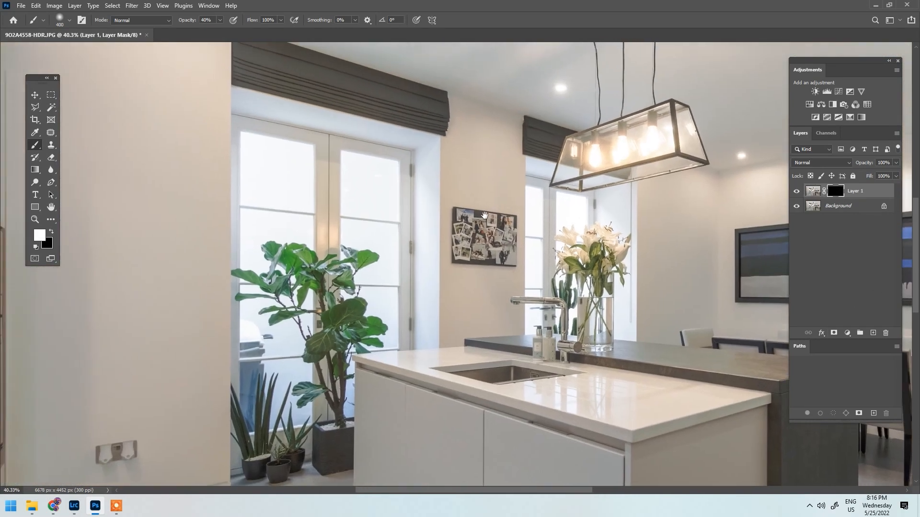
{"action": "scroll", "coordinate": [334, 180], "scroll_direction": "up", "scroll_amount": 4}
- Paint the sharpening back around the plant and tall window at 20% opacity with 1300 and 1400 px mask brushes
{"action": "key", "text": "bracketright"}
{"action": "key", "text": "bracketright"}
{"action": "key", "text": "bracketright"}
{"action": "key", "text": "bracketright"}
{"action": "key", "text": "bracketright"}
{"action": "key", "text": "bracketright"}
{"action": "key", "text": "bracketright"}
{"action": "key", "text": "bracketright"}
{"action": "key", "text": "bracketright"}
{"action": "scroll", "coordinate": [154, 326], "scroll_direction": "down", "scroll_amount": 2}
{"action": "left_click_drag", "start_coordinate": [144, 324], "coordinate": [453, 323]}
{"action": "key", "text": "bracketright"}
{"action": "left_click_drag", "start_coordinate": [396, 386], "coordinate": [283, 367]}
- Bring the sharpening into the plain wall and tall cabinets near the oven with 1600 and 1500 px mask brushes
{"action": "key", "text": "bracketright"}
{"action": "key", "text": "bracketright"}
{"action": "left_click_drag", "start_coordinate": [324, 165], "coordinate": [330, 374]}
{"action": "key", "text": "bracketleft"}
{"action": "left_click_drag", "start_coordinate": [230, 236], "coordinate": [273, 147]}
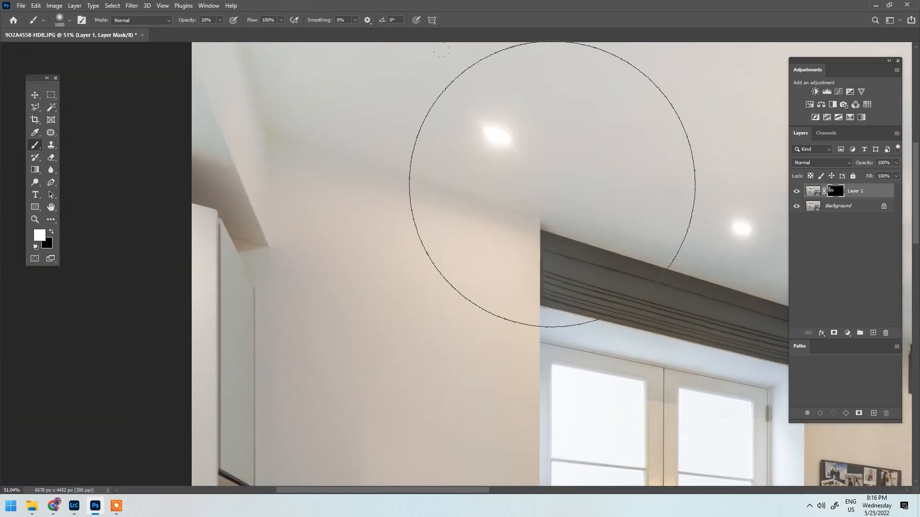
- Paint the sharpening over the window blinds and pendant lamp area with the brush reduced to 1400 and 1300 px
{"action": "left_click_drag", "start_coordinate": [733, 175], "coordinate": [365, 185]}
{"action": "key", "text": "bracketleft"}
{"action": "left_click_drag", "start_coordinate": [612, 179], "coordinate": [659, 187]}
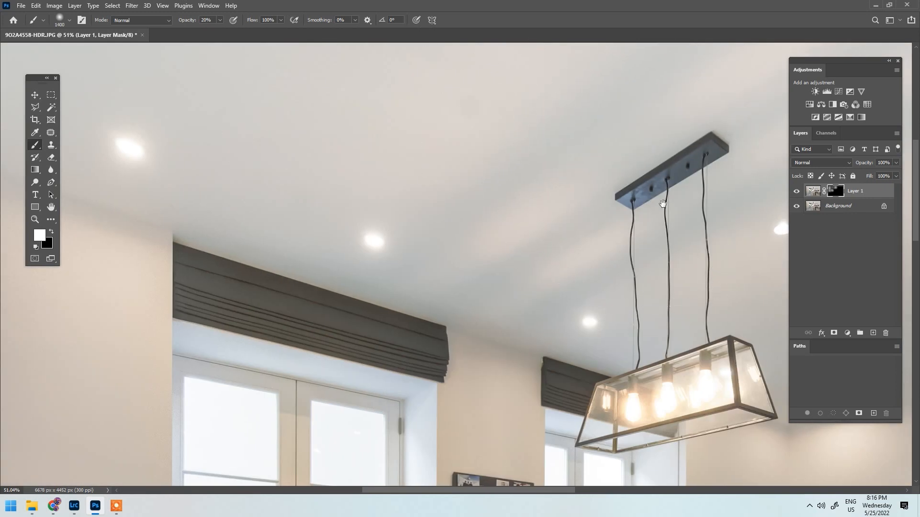
{"action": "left_click_drag", "start_coordinate": [706, 266], "coordinate": [478, 234]}
{"action": "scroll", "coordinate": [470, 233], "scroll_direction": "up", "scroll_amount": 2}
{"action": "key", "text": "bracketleft"}
{"action": "scroll", "coordinate": [522, 357], "scroll_direction": "down", "scroll_amount": 2}
{"action": "left_click_drag", "start_coordinate": [525, 365], "coordinate": [460, 266]}
- Reveal the sharpening on the photo board, tap and flowers with the mask brush reduced to 700 and 800 px
{"action": "scroll", "coordinate": [452, 265], "scroll_direction": "up", "scroll_amount": 3}
{"action": "key", "text": "bracketleft"}
{"action": "key", "text": "bracketleft"}
{"action": "key", "text": "bracketleft"}
{"action": "key", "text": "bracketleft"}
{"action": "key", "text": "bracketleft"}
{"action": "key", "text": "bracketleft"}
{"action": "left_click_drag", "start_coordinate": [341, 342], "coordinate": [345, 130]}
{"action": "key", "text": "bracketright"}
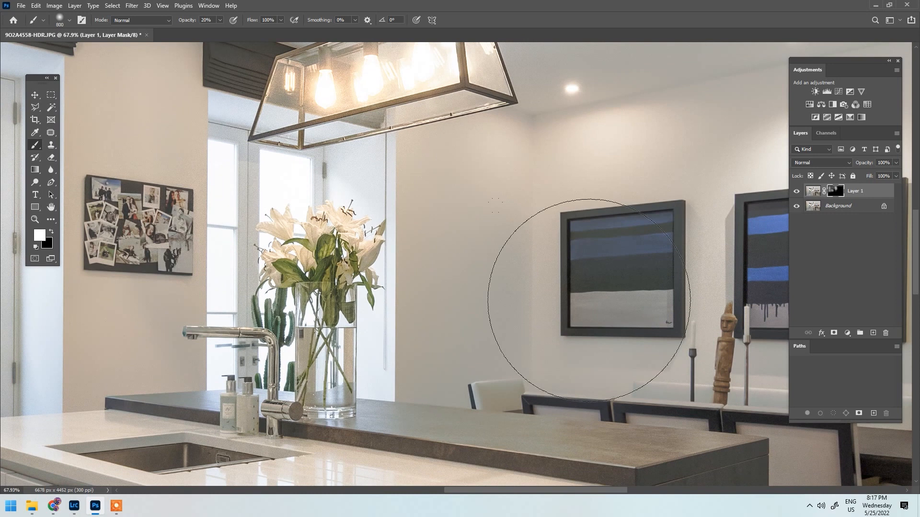
- Paint the sharpening into the striped paintings and candle holders with the mask brush enlarged to 1100 px
{"action": "left_click_drag", "start_coordinate": [499, 333], "coordinate": [209, 333]}
{"action": "key", "text": "bracketright"}
{"action": "key", "text": "bracketright"}
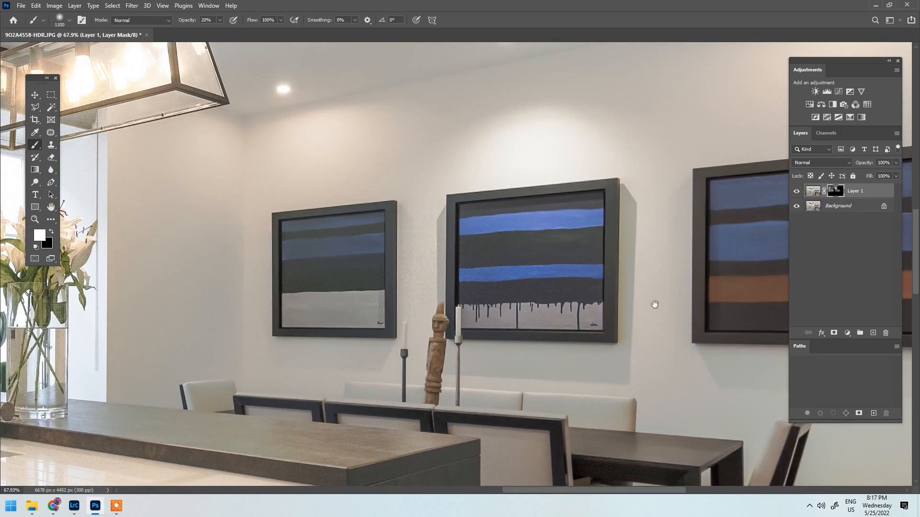
{"action": "left_click_drag", "start_coordinate": [694, 290], "coordinate": [354, 269]}
{"action": "key", "text": "bracketleft"}
{"action": "key", "text": "bracketleft"}
{"action": "mouse_move", "coordinate": [423, 326]}
{"action": "left_mouse_down"}
{"action": "mouse_move", "coordinate": [458, 212]}
{"action": "mouse_move", "coordinate": [509, 104]}
{"action": "left_mouse_up"}
- Bring the sharpening into the dining table, chairs and bookshelf, enlarging the mask brush to 1200 px
{"action": "key", "text": "bracketright"}
{"action": "scroll", "coordinate": [264, 341], "scroll_direction": "down", "scroll_amount": 2}
{"action": "left_click_drag", "start_coordinate": [235, 353], "coordinate": [385, 215]}
{"action": "key", "text": "bracketleft"}
{"action": "mouse_move", "coordinate": [318, 378]}
{"action": "left_mouse_down"}
{"action": "mouse_move", "coordinate": [322, 304]}
{"action": "mouse_move", "coordinate": [358, 246]}
{"action": "left_mouse_up"}
{"action": "left_click_drag", "start_coordinate": [411, 305], "coordinate": [100, 316]}
{"action": "key", "text": "bracketright"}
{"action": "key", "text": "bracketright"}
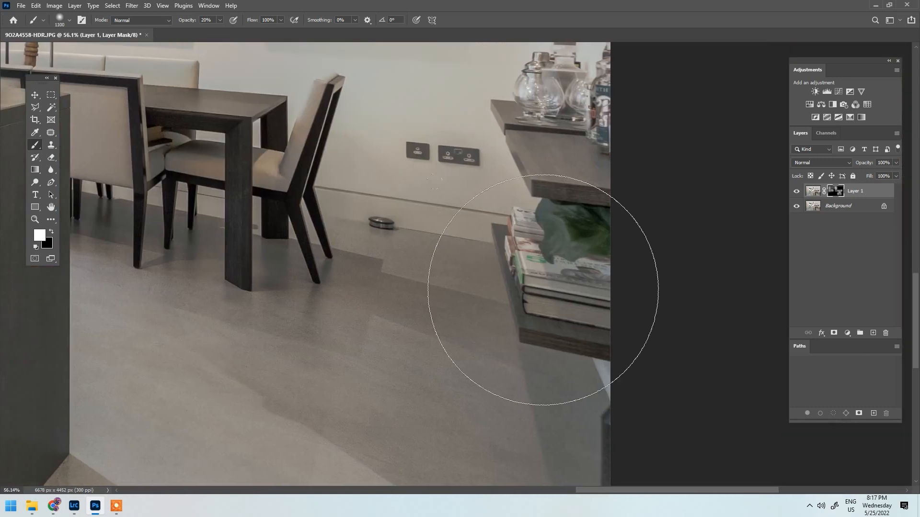
- Reveal the sharpening on the wall clock, glass jars and shelves with mask brushes from 1300 px upward
{"action": "left_click_drag", "start_coordinate": [572, 167], "coordinate": [559, 484]}
{"action": "scroll", "coordinate": [579, 243], "scroll_direction": "down", "scroll_amount": 1}
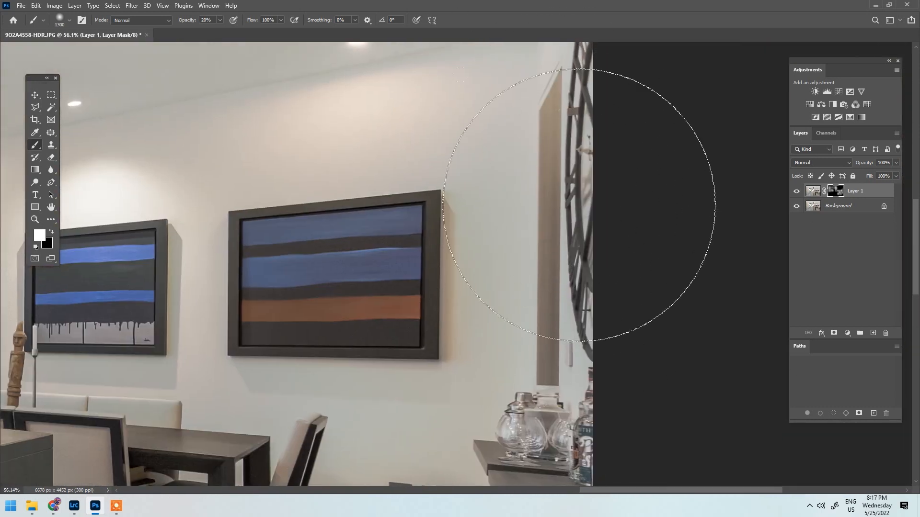
{"action": "key", "text": "bracketright"}
{"action": "key", "text": "bracketright"}
{"action": "scroll", "coordinate": [387, 213], "scroll_direction": "down", "scroll_amount": 4}
{"action": "left_click_drag", "start_coordinate": [452, 326], "coordinate": [501, 12]}
- Enlarge the mask brush further and paint the sharpening across the floor and kitchen island
{"action": "key", "text": "bracketright"}
{"action": "key", "text": "bracketright"}
{"action": "key", "text": "bracketright"}
{"action": "key", "text": "bracketright"}
{"action": "key", "text": "bracketright"}
{"action": "left_click_drag", "start_coordinate": [137, 324], "coordinate": [561, 322]}
{"action": "left_click_drag", "start_coordinate": [247, 264], "coordinate": [594, 313]}
{"action": "key", "text": "bracketright"}
{"action": "mouse_move", "coordinate": [264, 327]}
{"action": "left_mouse_down"}
{"action": "mouse_move", "coordinate": [394, 267]}
{"action": "mouse_move", "coordinate": [383, 257]}
{"action": "left_mouse_up"}
- Finish painting the sharpening over the remaining areas of the room with very large mask brushes at 20% opacity
{"action": "left_click_drag", "start_coordinate": [368, 148], "coordinate": [345, 362]}
{"action": "key", "text": "]"}
{"action": "mouse_move", "coordinate": [345, 250]}
{"action": "left_mouse_down"}
{"action": "mouse_move", "coordinate": [397, 272]}
{"action": "mouse_move", "coordinate": [415, 167]}
{"action": "left_mouse_up"}
{"action": "left_click_drag", "start_coordinate": [359, 147], "coordinate": [336, 321]}
{"action": "key", "text": "]"}
{"action": "mouse_move", "coordinate": [457, 255]}
{"action": "left_mouse_down"}
{"action": "mouse_move", "coordinate": [503, 213]}
{"action": "mouse_move", "coordinate": [544, 412]}
{"action": "left_mouse_up"}
{"action": "left_click_drag", "start_coordinate": [443, 349], "coordinate": [183, 217]}
{"action": "scroll", "coordinate": [184, 217], "scroll_direction": "up", "scroll_amount": 3}
{"action": "scroll", "coordinate": [266, 317], "scroll_direction": "up", "scroll_amount": 1}
{"action": "key", "text": "["}
{"action": "scroll", "coordinate": [246, 185], "scroll_direction": "down", "scroll_amount": 2}
{"action": "left_click_drag", "start_coordinate": [719, 268], "coordinate": [346, 280]}
- Check the whole photo and merge the masked sharpening layer into the background
{"action": "scroll", "coordinate": [493, 225], "scroll_direction": "down", "scroll_amount": 3}
{"action": "scroll", "coordinate": [381, 212], "scroll_direction": "up", "scroll_amount": 1}
{"action": "left_click_drag", "start_coordinate": [479, 234], "coordinate": [527, 234]}
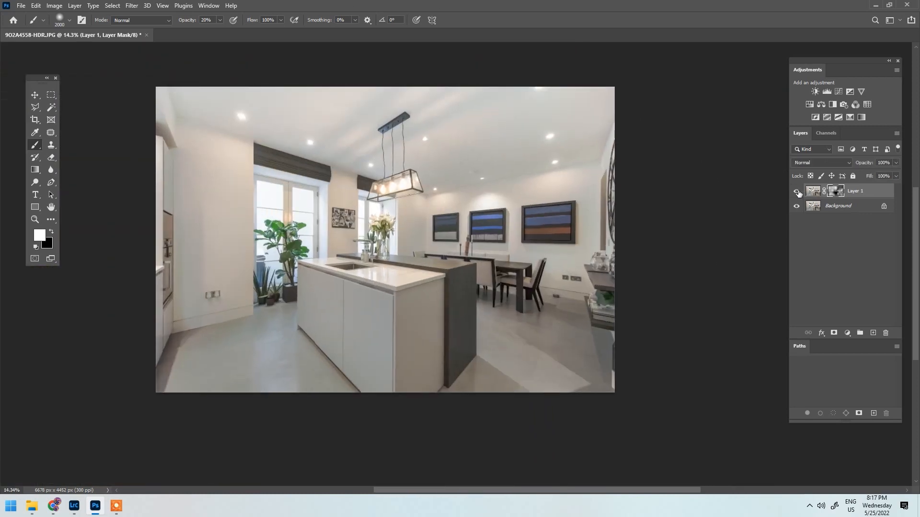
{"action": "key", "text": "ctrl+e"}
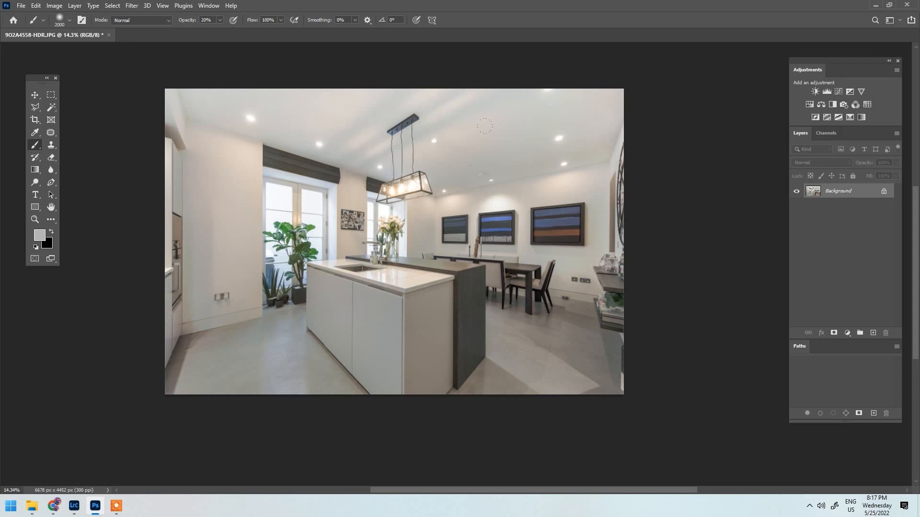
- Clone floor texture over the cut-off vase below the shelves at the photo's right edge with a 90 px Clone Stamp brush
{"action": "scroll", "coordinate": [595, 354], "scroll_direction": "up", "scroll_amount": 6}
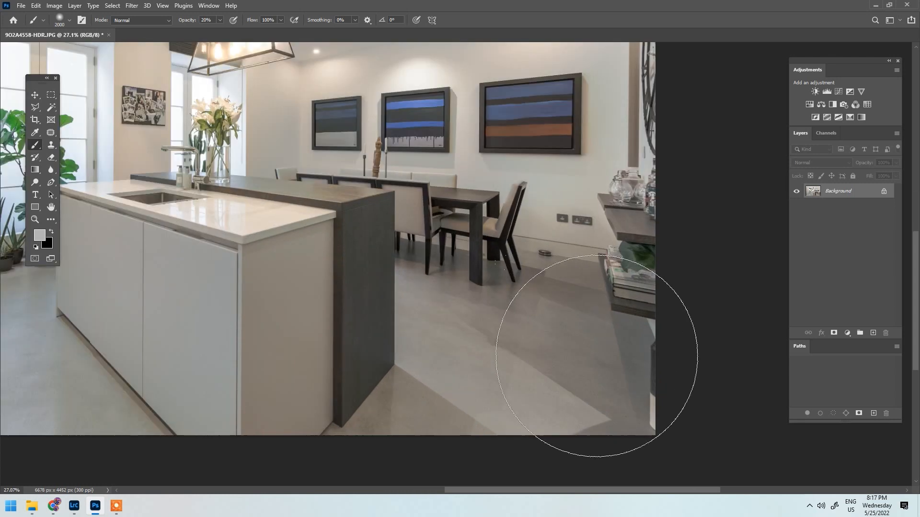
{"action": "left_click_drag", "start_coordinate": [556, 359], "coordinate": [424, 334]}
{"action": "scroll", "coordinate": [565, 349], "scroll_direction": "up", "scroll_amount": 2}
{"action": "scroll", "coordinate": [591, 384], "scroll_direction": "down", "scroll_amount": 4}
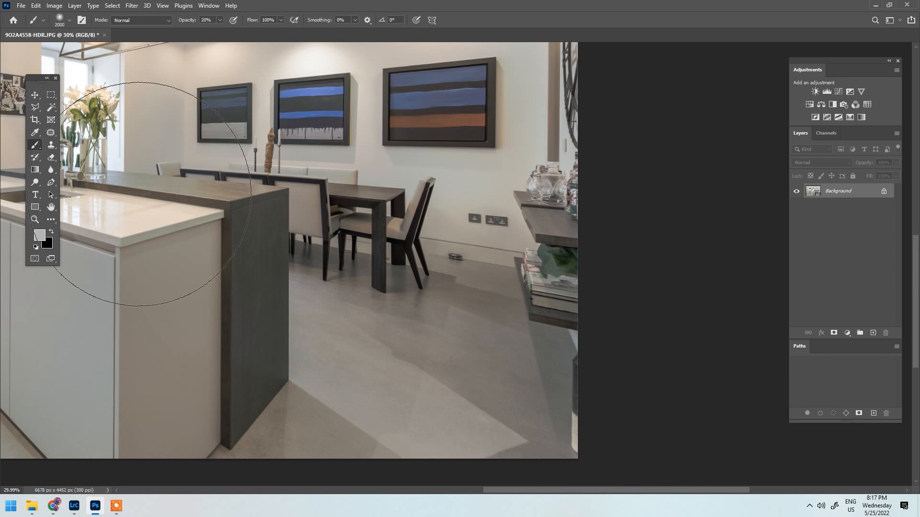
{"action": "key", "text": "s"}
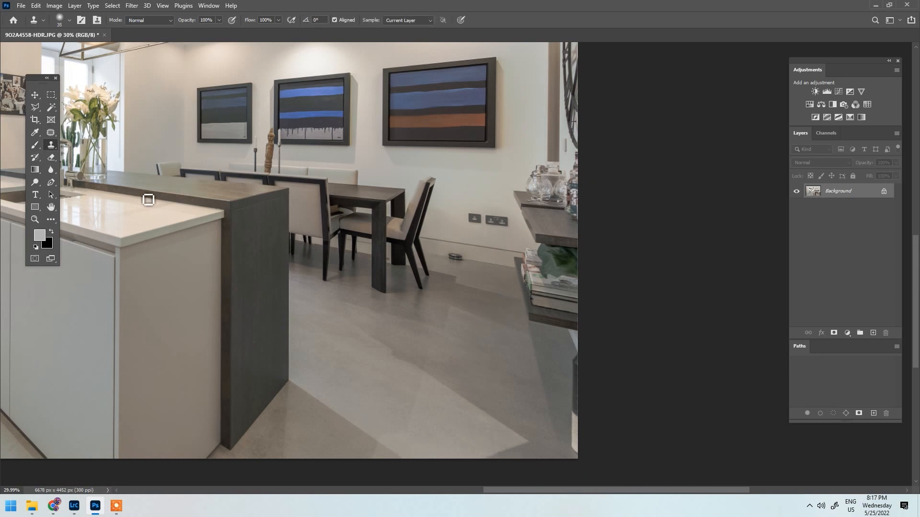
{"action": "left_click", "coordinate": [51, 145]}
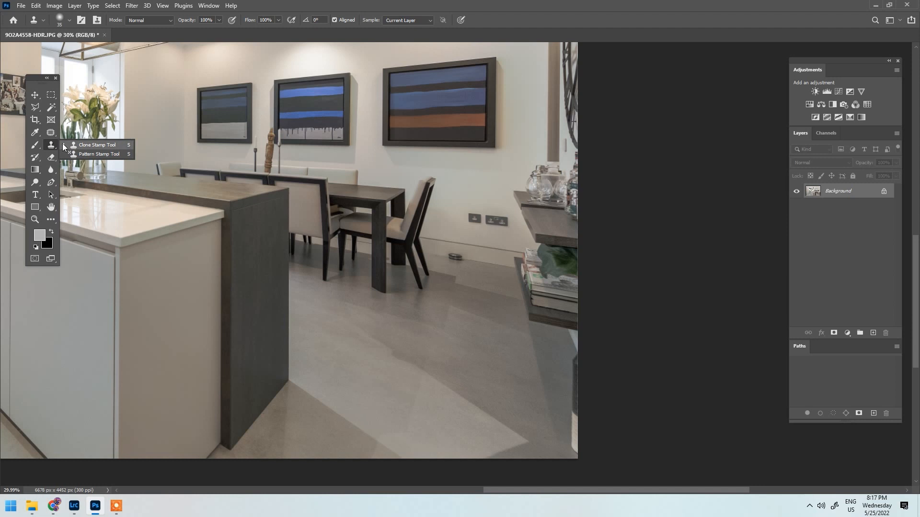
{"action": "left_click", "coordinate": [91, 145]}
{"action": "scroll", "coordinate": [554, 361], "scroll_direction": "up", "scroll_amount": 3}
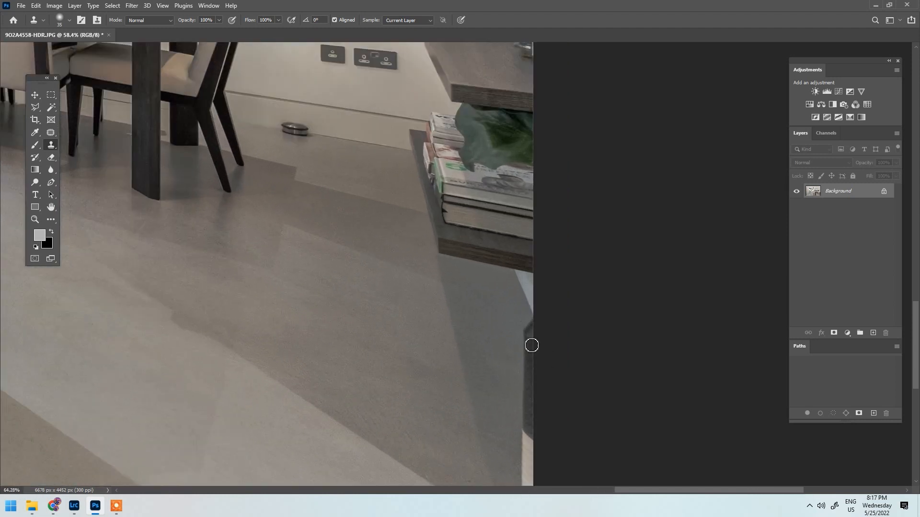
{"action": "scroll", "coordinate": [531, 345], "scroll_direction": "up", "scroll_amount": 1}
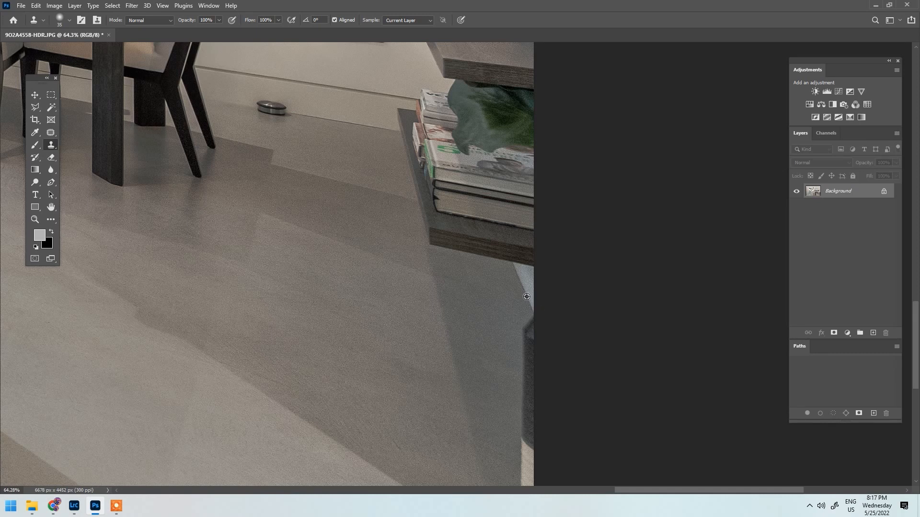
{"action": "key", "text": "bracketleft"}
{"action": "key", "text": "bracketright"}
{"action": "key", "text": "bracketright"}
{"action": "key", "text": "bracketright"}
{"action": "key", "text": "bracketright"}
{"action": "key", "text": "bracketright"}
{"action": "key", "text": "bracketright"}
{"action": "key", "text": "bracketright"}
{"action": "key", "text": "bracketright"}
{"action": "key", "text": "bracketright"}
{"action": "left_click", "coordinate": [517, 365], "text": "alt"}
{"action": "mouse_move", "coordinate": [528, 309]}
{"action": "left_mouse_down"}
{"action": "mouse_move", "coordinate": [527, 384]}
{"action": "mouse_move", "coordinate": [540, 359]}
{"action": "mouse_move", "coordinate": [529, 451]}
{"action": "mouse_move", "coordinate": [528, 361]}
{"action": "left_mouse_up"}
{"action": "scroll", "coordinate": [524, 336], "scroll_direction": "down", "scroll_amount": 3}
{"action": "left_click_drag", "start_coordinate": [522, 306], "coordinate": [532, 368]}
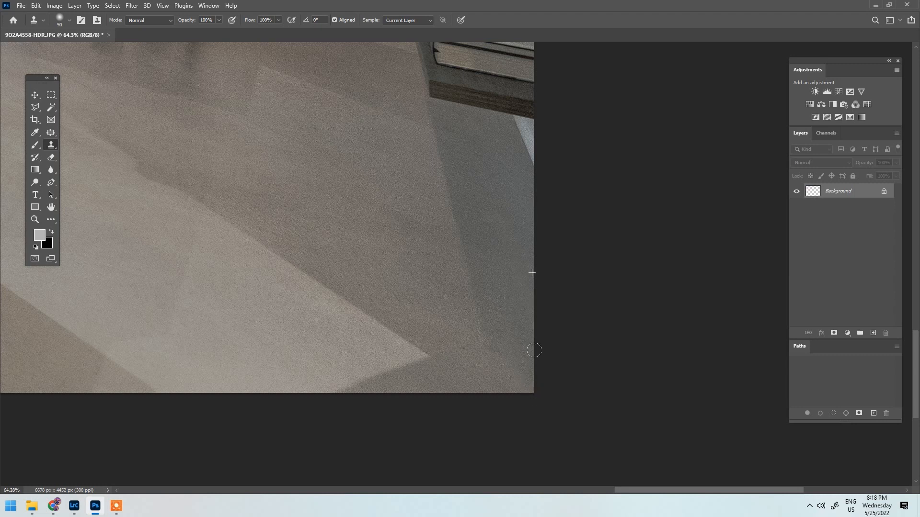
{"action": "scroll", "coordinate": [525, 233], "scroll_direction": "down", "scroll_amount": 1}
{"action": "left_click_drag", "start_coordinate": [524, 233], "coordinate": [589, 355]}
{"action": "scroll", "coordinate": [551, 325], "scroll_direction": "down", "scroll_amount": 4}
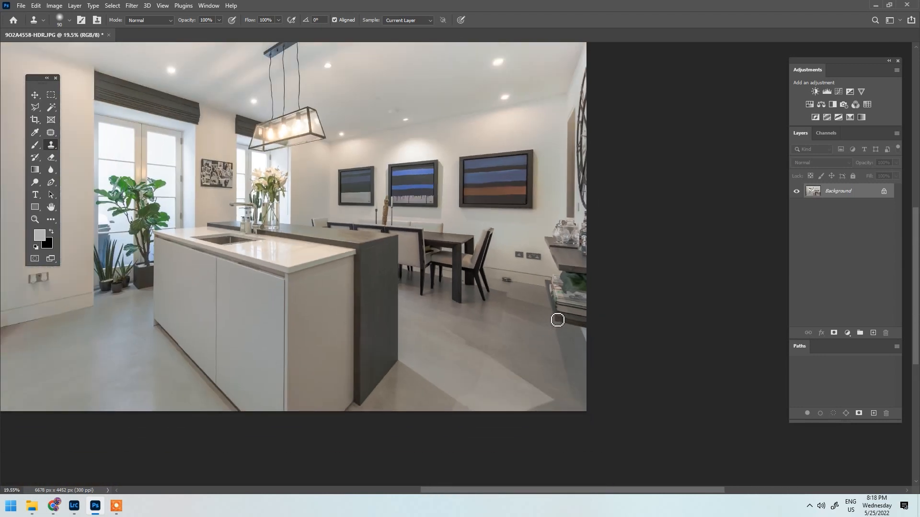
{"action": "scroll", "coordinate": [557, 320], "scroll_direction": "down", "scroll_amount": 2}
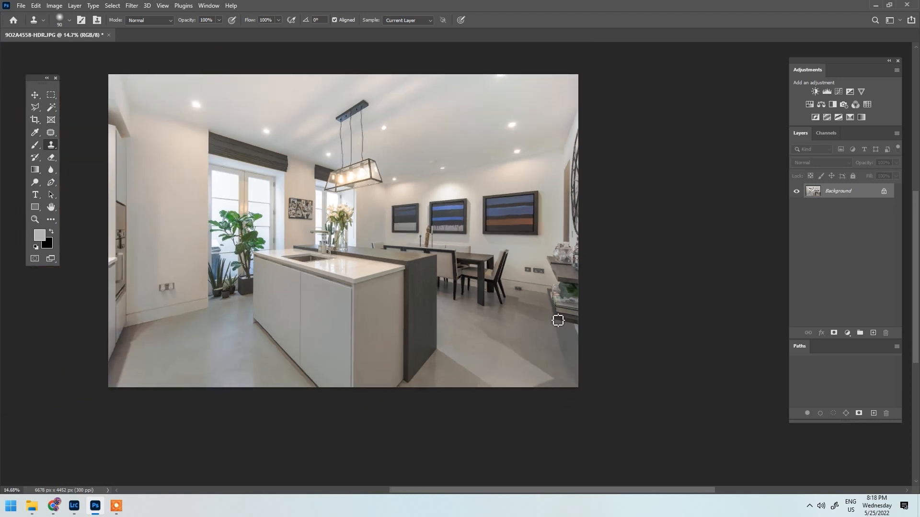
- Switch to File Explorer and open the finished photo 9O2A4560 from the Edited images folder as a reference
{"action": "scroll", "coordinate": [418, 231], "scroll_direction": "up", "scroll_amount": 1}
{"action": "left_click_drag", "start_coordinate": [415, 208], "coordinate": [471, 223]}
{"action": "scroll", "coordinate": [472, 225], "scroll_direction": "up", "scroll_amount": 3}
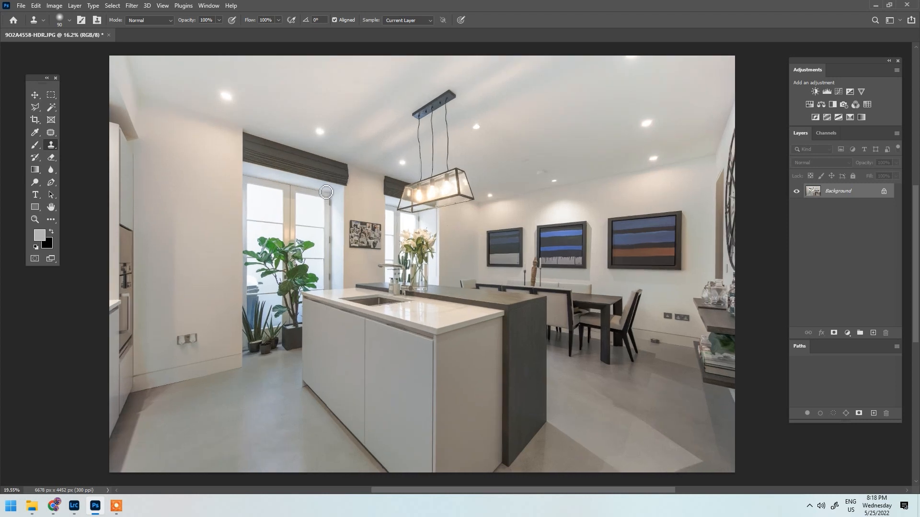
{"action": "scroll", "coordinate": [714, 115], "scroll_direction": "down", "scroll_amount": 4}
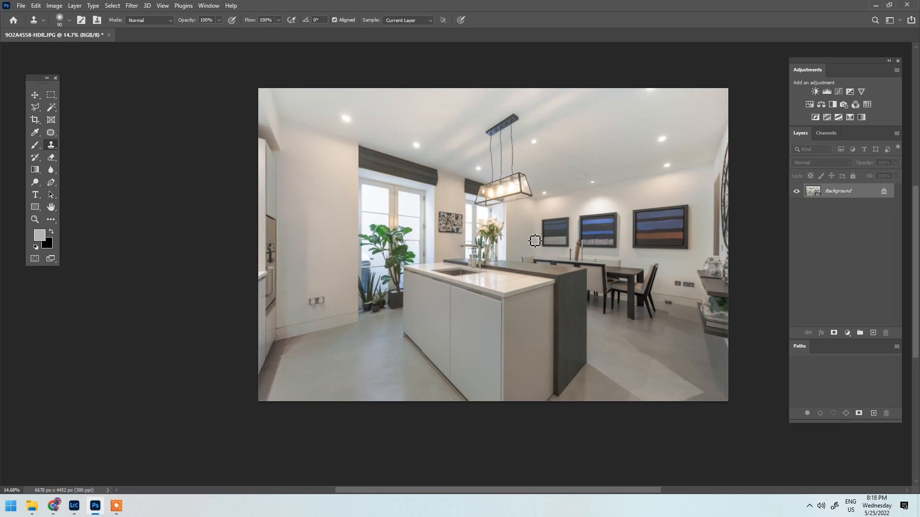
{"action": "left_click", "coordinate": [53, 511]}
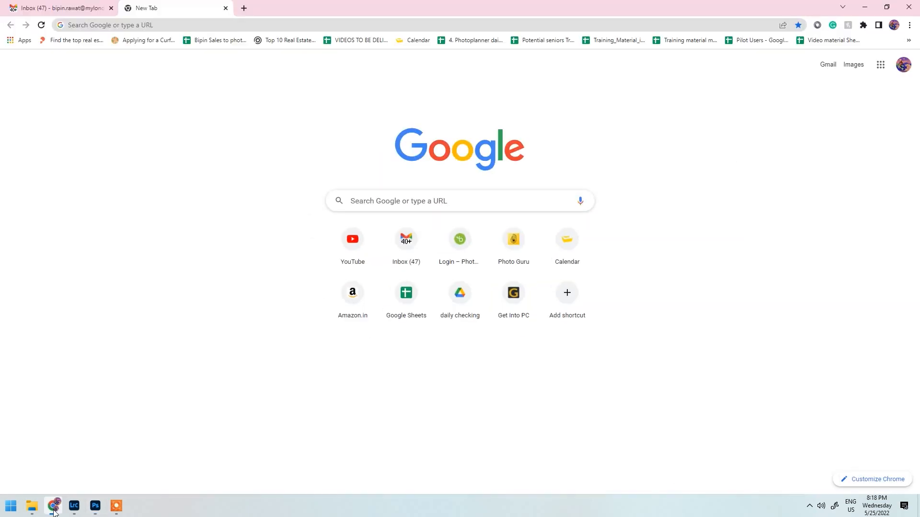
{"action": "left_click", "coordinate": [54, 511]}
{"action": "mouse_move", "coordinate": [30, 511]}
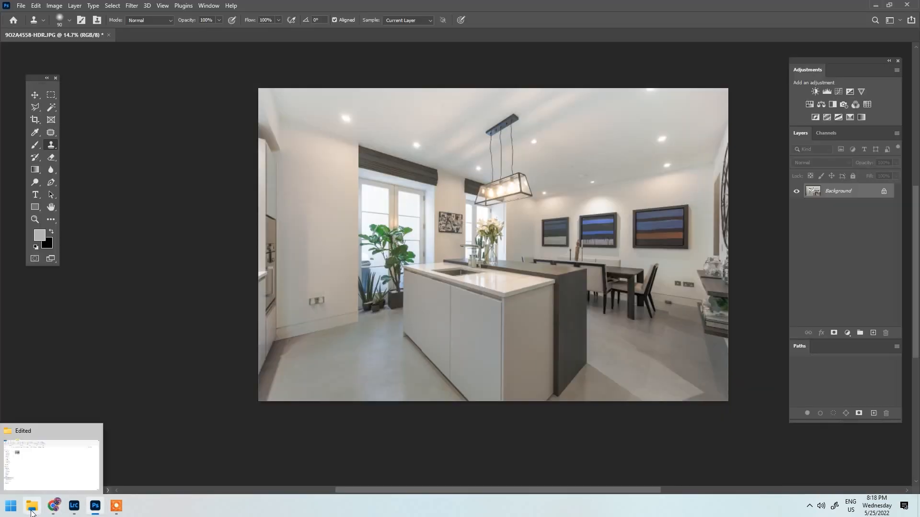
{"action": "mouse_move", "coordinate": [53, 447]}
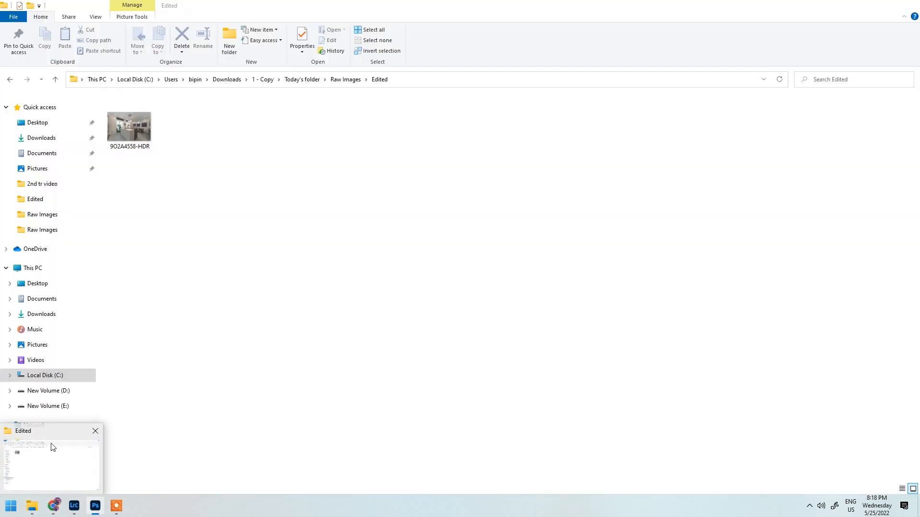
{"action": "left_click", "coordinate": [56, 469]}
{"action": "left_click", "coordinate": [11, 81]}
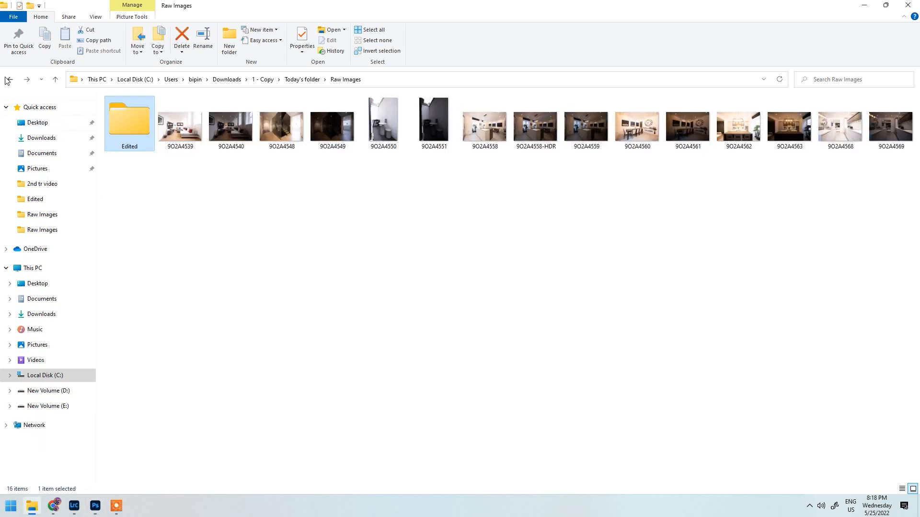
{"action": "left_click", "coordinate": [11, 80]}
{"action": "double_click", "coordinate": [130, 128]}
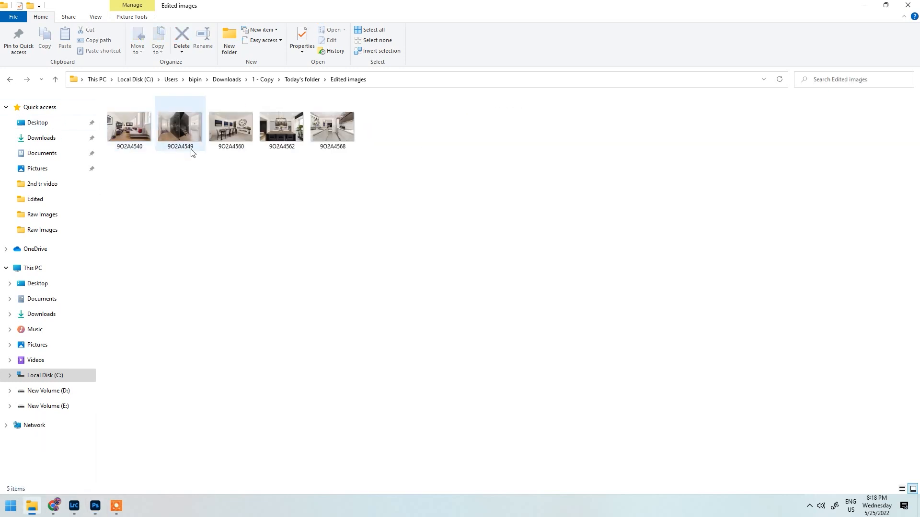
{"action": "left_click", "coordinate": [272, 131]}
{"action": "double_click", "coordinate": [272, 131]}
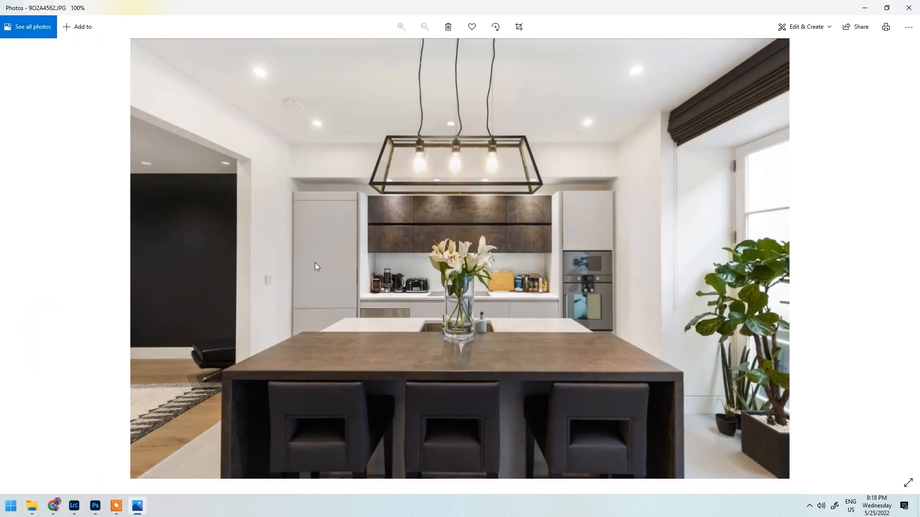
{"action": "key", "text": "Left"}
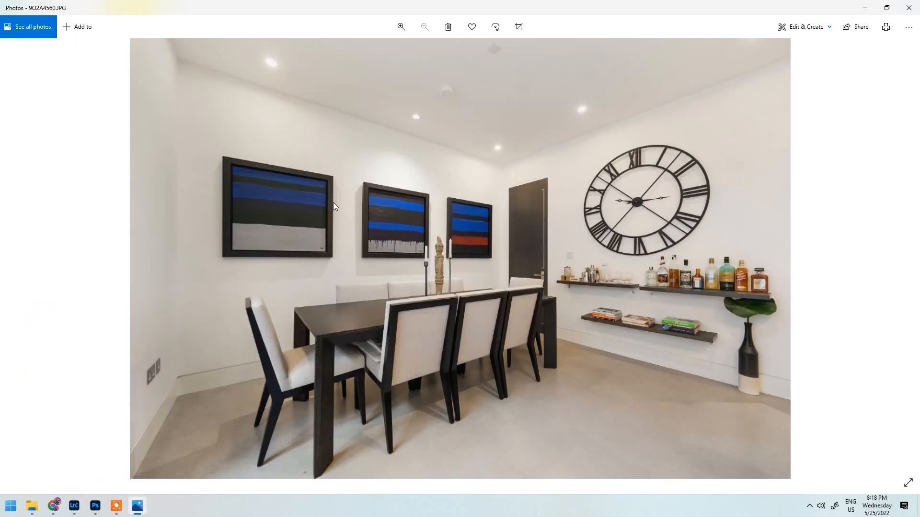
- Return to Photoshop and compare the kitchen photo's contrast and brightness with the finished dining room reference
{"action": "left_click", "coordinate": [95, 506]}
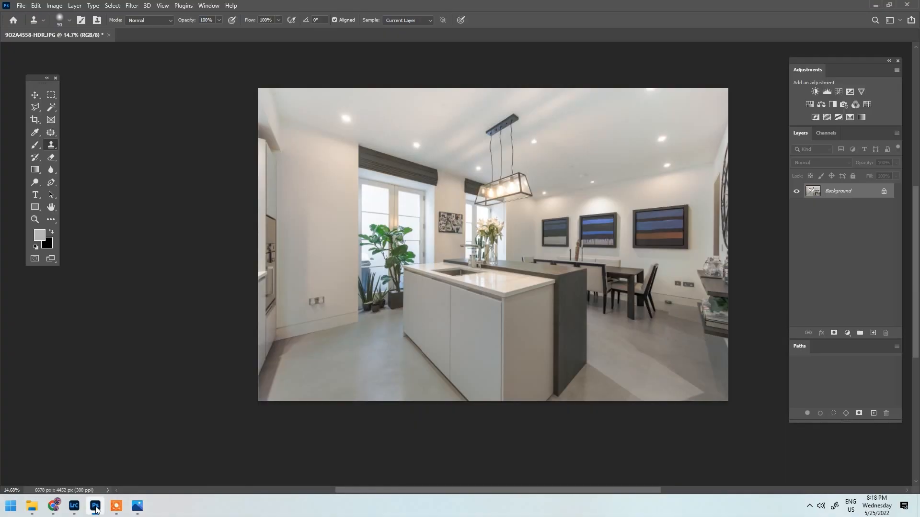
{"action": "left_click", "coordinate": [96, 506]}
{"action": "left_click", "coordinate": [95, 507]}
{"action": "left_click", "coordinate": [96, 507]}
{"action": "left_click", "coordinate": [96, 507]}
{"action": "left_click", "coordinate": [95, 506]}
{"action": "left_click", "coordinate": [95, 507]}
{"action": "left_click", "coordinate": [95, 507]}
{"action": "left_click", "coordinate": [95, 507]}
{"action": "scroll", "coordinate": [450, 233], "scroll_direction": "up", "scroll_amount": 2}
{"action": "scroll", "coordinate": [718, 88], "scroll_direction": "down", "scroll_amount": 3}
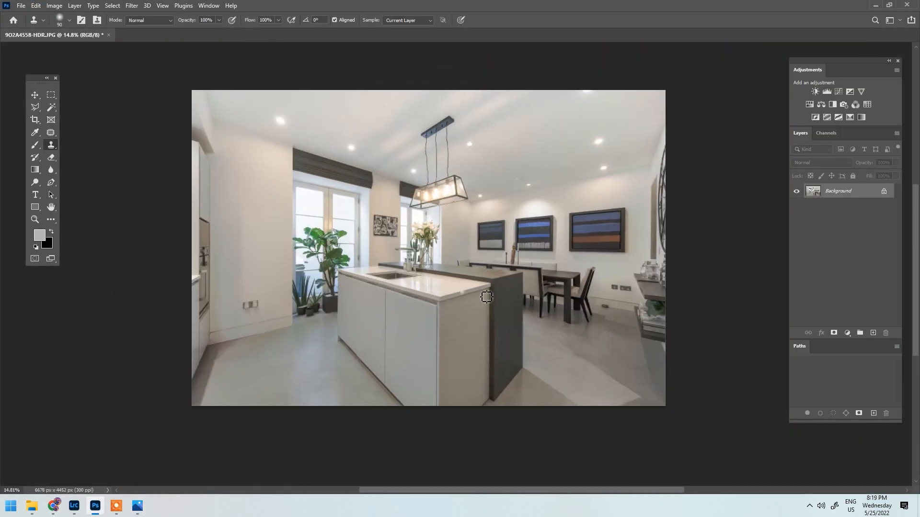
{"action": "scroll", "coordinate": [562, 191], "scroll_direction": "up", "scroll_amount": 3}
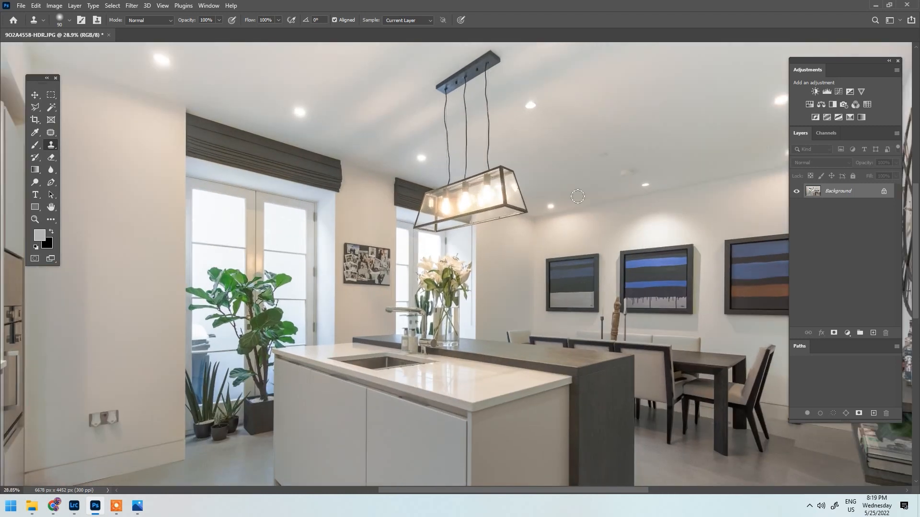
{"action": "scroll", "coordinate": [478, 244], "scroll_direction": "down", "scroll_amount": 2}
{"action": "scroll", "coordinate": [477, 244], "scroll_direction": "down", "scroll_amount": 2}
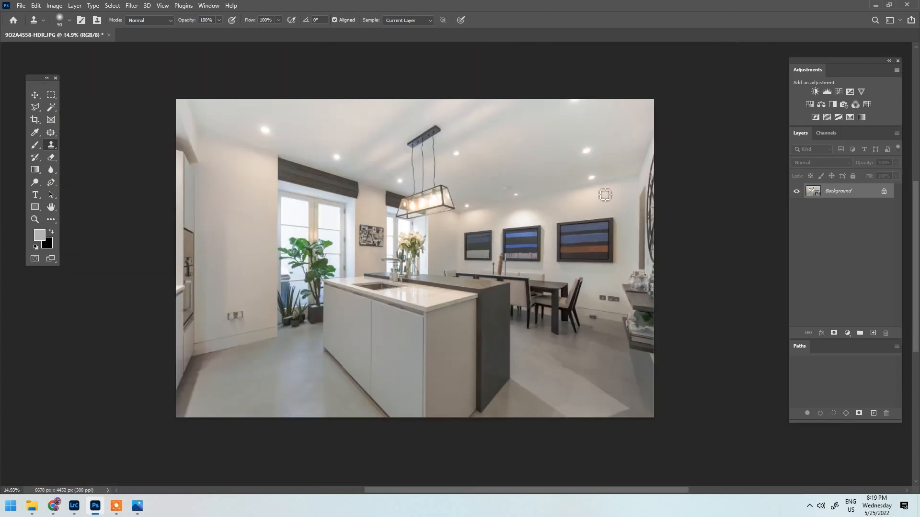
{"action": "scroll", "coordinate": [425, 269], "scroll_direction": "left", "scroll_amount": 2}
{"action": "left_click_drag", "start_coordinate": [425, 268], "coordinate": [385, 260]}
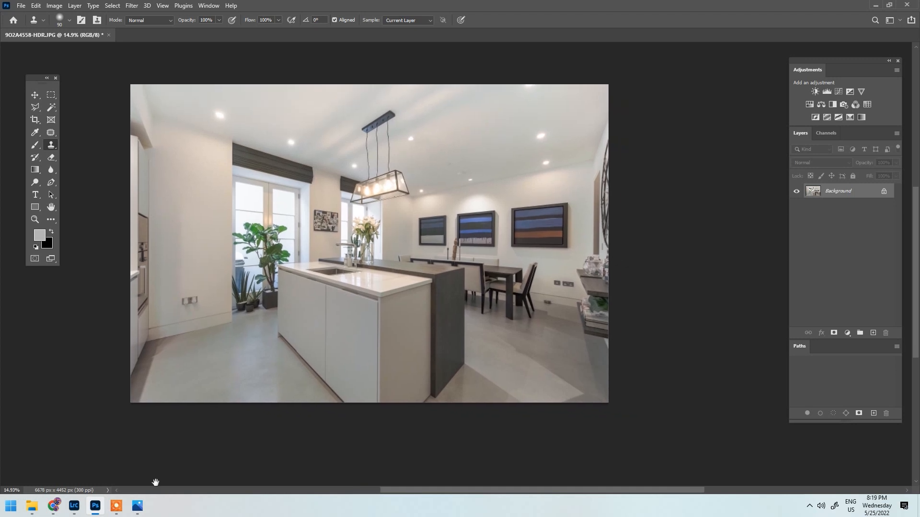
{"action": "left_click", "coordinate": [143, 512]}
{"action": "left_click", "coordinate": [139, 508]}
{"action": "left_click_drag", "start_coordinate": [495, 265], "coordinate": [519, 258]}
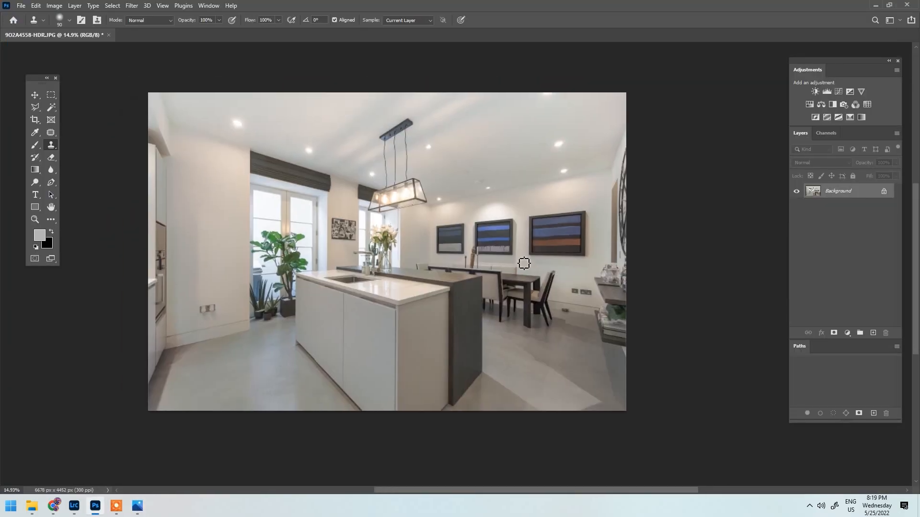
- Duplicate the Background layer and open the copy's Basic adjustments in the Camera Raw Filter
{"action": "left_click_drag", "start_coordinate": [841, 194], "coordinate": [872, 333]}
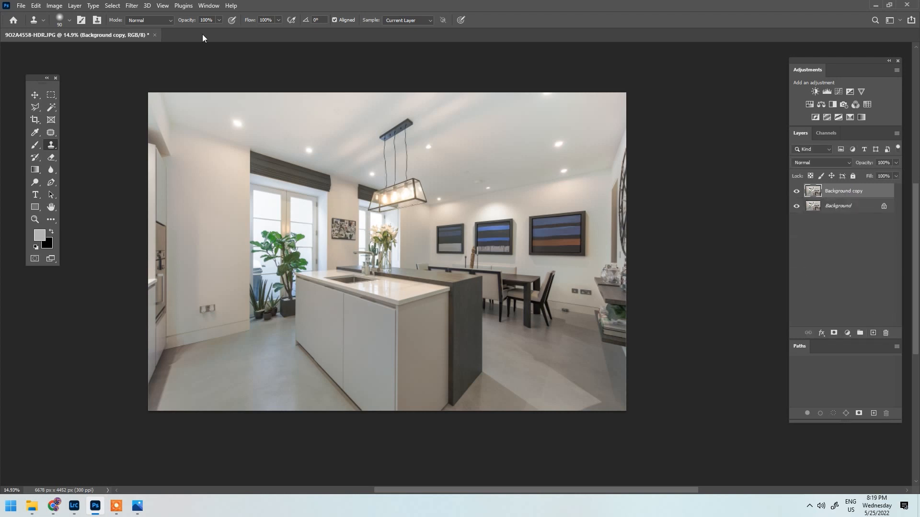
{"action": "left_click", "coordinate": [133, 6]}
{"action": "left_click", "coordinate": [178, 78]}
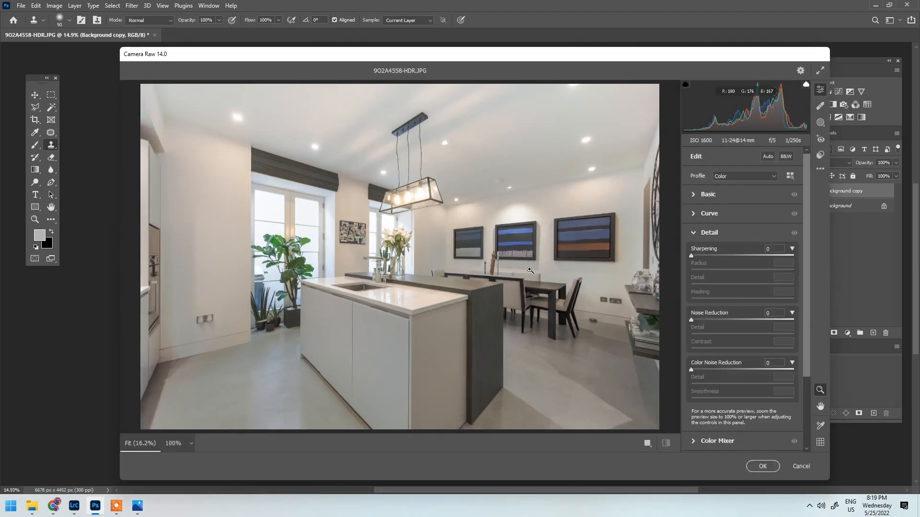
{"action": "left_click", "coordinate": [718, 198]}
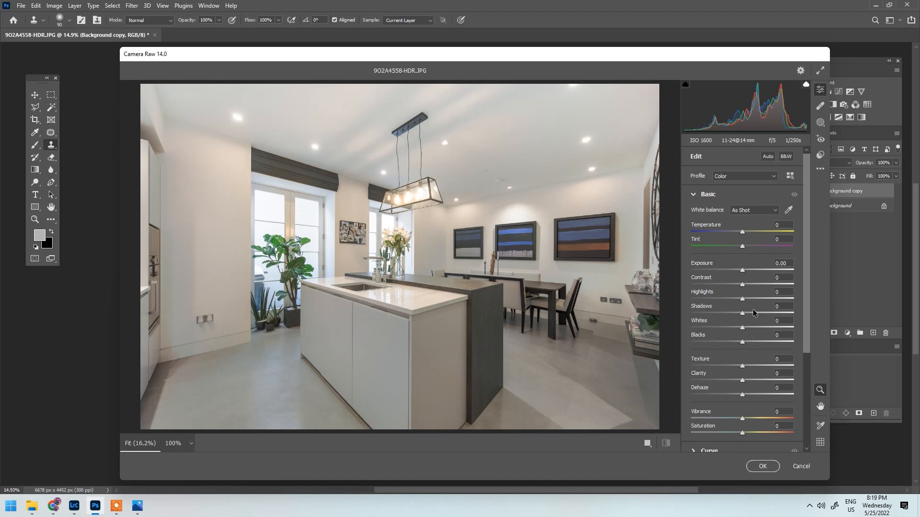
- Try a contrast of +48 on the duplicated layer and compare the photo before and after
{"action": "left_click_drag", "start_coordinate": [746, 286], "coordinate": [770, 285]}
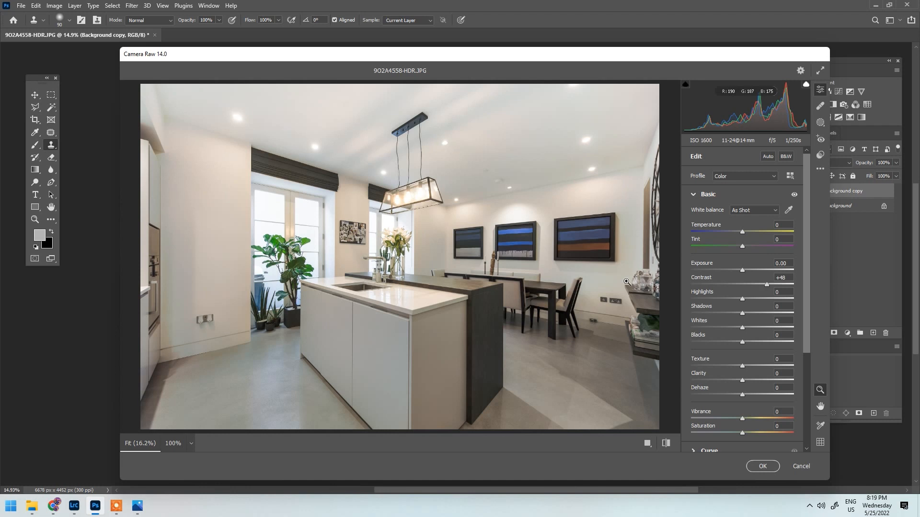
{"action": "key", "text": "p"}
{"action": "key", "text": "p"}
{"action": "key", "text": "p"}
{"action": "key", "text": "p"}
{"action": "key", "text": "p"}
{"action": "key", "text": "p"}
{"action": "key", "text": "p"}
{"action": "key", "text": "p"}
{"action": "key", "text": "p"}
{"action": "key", "text": "p"}
{"action": "key", "text": "p"}
{"action": "key", "text": "p"}
- Set contrast to +39, shadows to +11, whites to +8, blacks to +6 and vibrance to -8, and apply the Camera Raw Filter
{"action": "left_click_drag", "start_coordinate": [760, 284], "coordinate": [754, 282]}
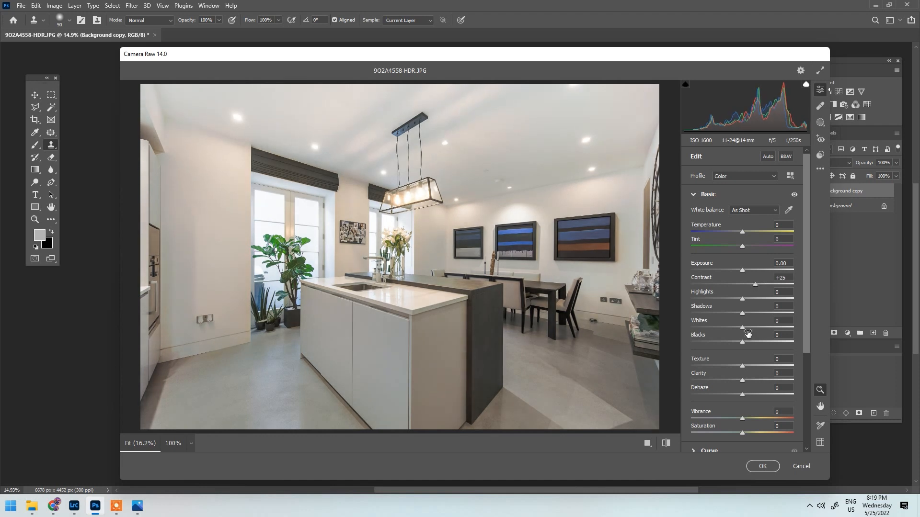
{"action": "left_click_drag", "start_coordinate": [744, 315], "coordinate": [751, 316]}
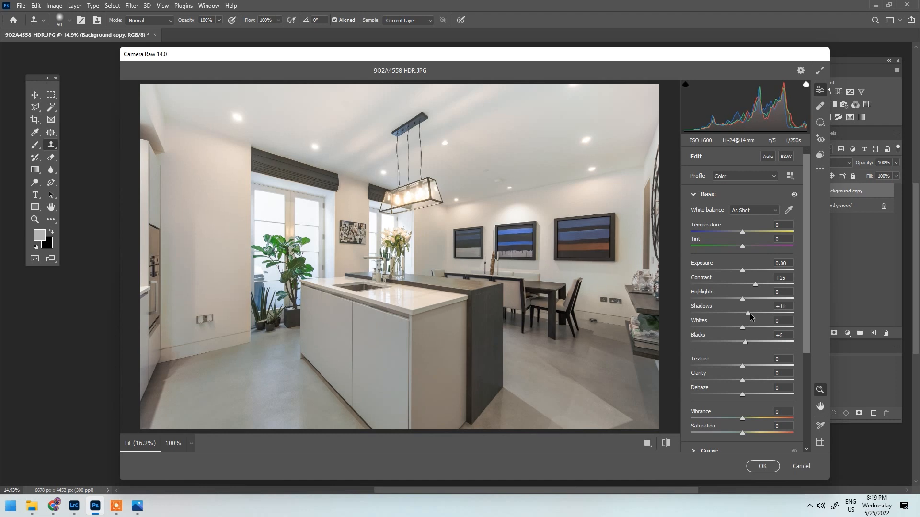
{"action": "left_click_drag", "start_coordinate": [759, 282], "coordinate": [760, 282]}
{"action": "left_click_drag", "start_coordinate": [740, 415], "coordinate": [738, 416]}
{"action": "left_click_drag", "start_coordinate": [756, 282], "coordinate": [757, 282]}
{"action": "left_click_drag", "start_coordinate": [759, 281], "coordinate": [762, 282]}
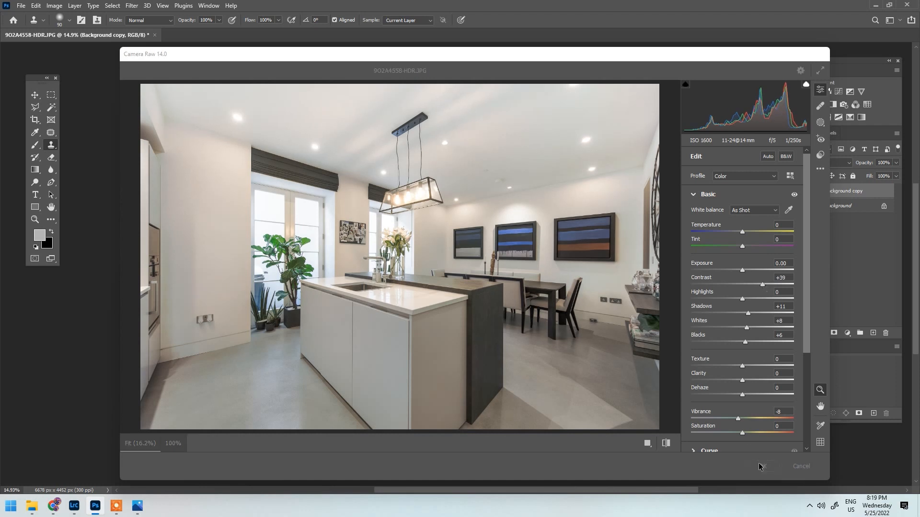
{"action": "left_click", "coordinate": [761, 466]}
- Compare the adjusted kitchen photo with the finished dining room photo in the Photos app
{"action": "scroll", "coordinate": [454, 222], "scroll_direction": "up", "scroll_amount": 2}
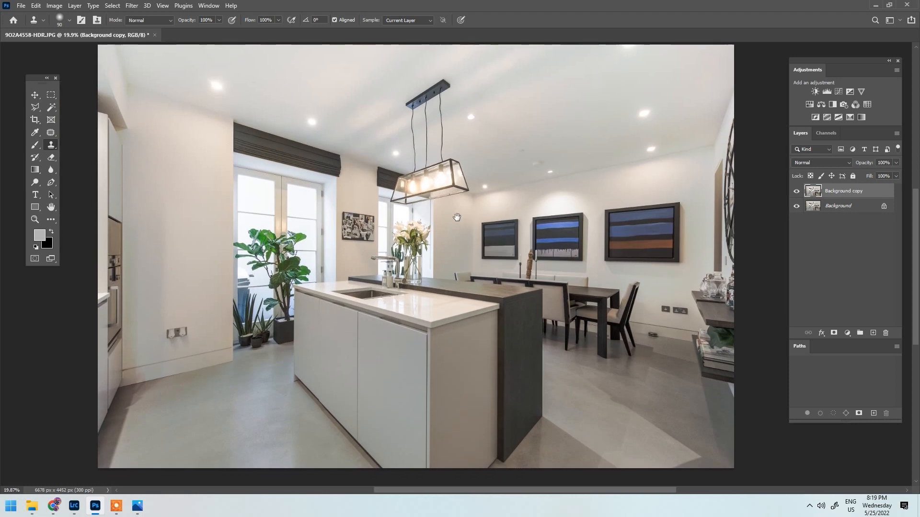
{"action": "scroll", "coordinate": [454, 222], "scroll_direction": "down", "scroll_amount": 1}
{"action": "left_click", "coordinate": [137, 506]}
{"action": "left_click", "coordinate": [138, 506]}
{"action": "left_click", "coordinate": [138, 506]}
{"action": "left_click", "coordinate": [138, 507]}
{"action": "left_click", "coordinate": [139, 507]}
{"action": "left_click", "coordinate": [139, 506]}
{"action": "left_click", "coordinate": [139, 507]}
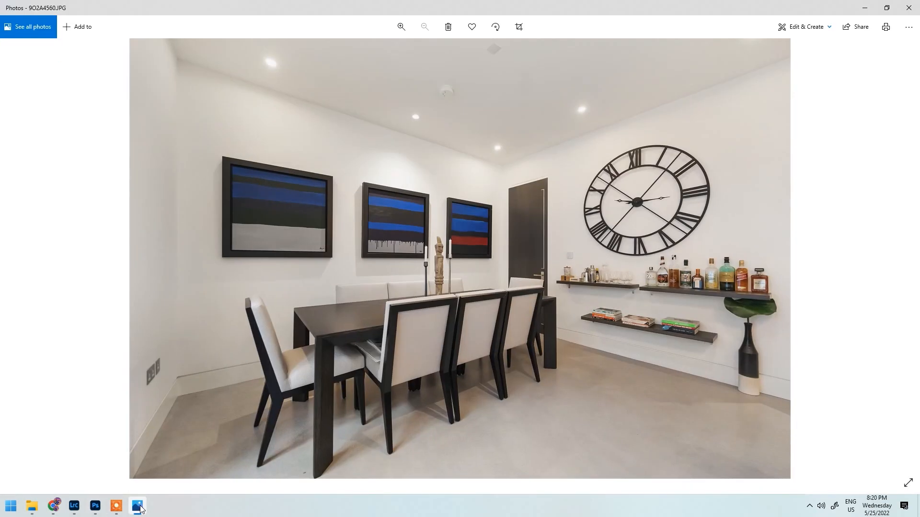
{"action": "left_click", "coordinate": [139, 507]}
{"action": "left_click", "coordinate": [139, 507]}
{"action": "left_click", "coordinate": [140, 507]}
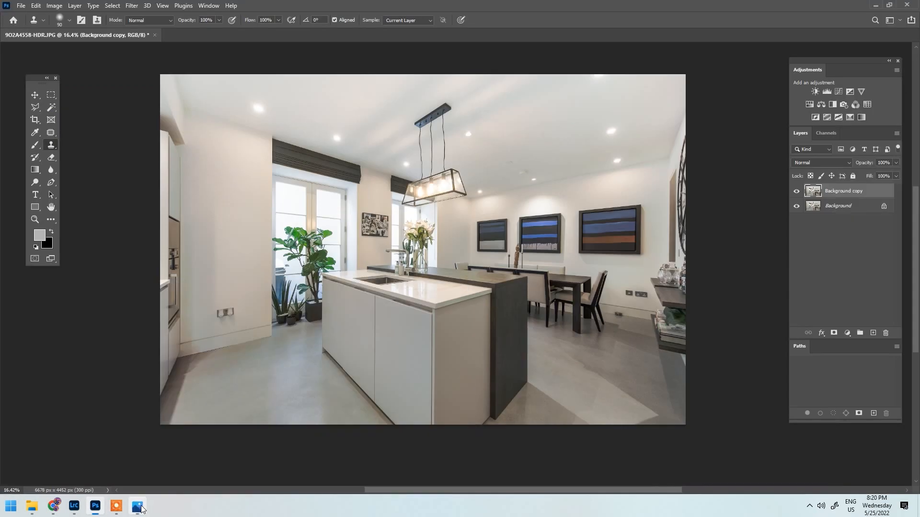
{"action": "left_click", "coordinate": [140, 506]}
{"action": "left_click", "coordinate": [141, 507]}
- Compare the kitchen photo with and without the adjusted Background copy by toggling that layer's visibility
{"action": "scroll", "coordinate": [585, 288], "scroll_direction": "up", "scroll_amount": 3}
{"action": "scroll", "coordinate": [674, 273], "scroll_direction": "down", "scroll_amount": 2}
{"action": "left_click", "coordinate": [799, 192]}
{"action": "left_click", "coordinate": [798, 192]}
{"action": "left_click", "coordinate": [798, 191]}
{"action": "left_click", "coordinate": [798, 191]}
{"action": "left_click", "coordinate": [798, 192]}
{"action": "left_click", "coordinate": [798, 191]}
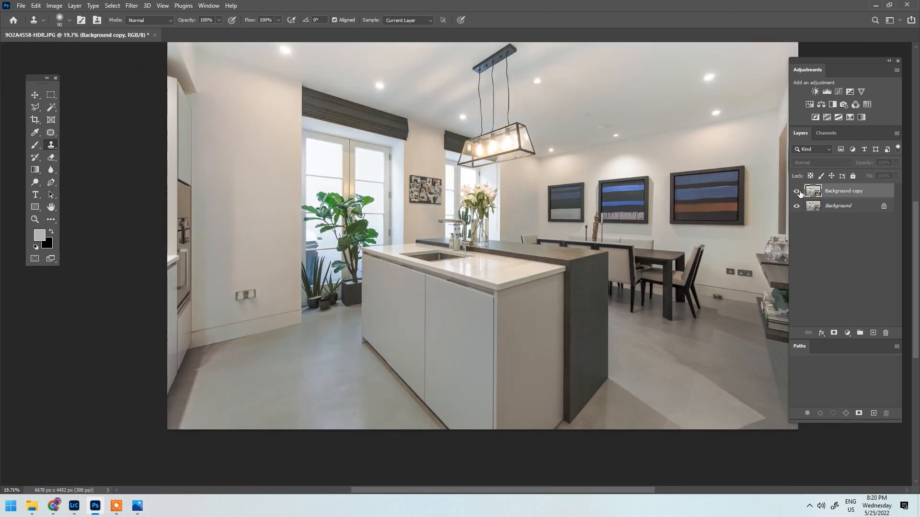
{"action": "scroll", "coordinate": [462, 199], "scroll_direction": "up", "scroll_amount": 3}
{"action": "scroll", "coordinate": [426, 234], "scroll_direction": "down", "scroll_amount": 6}
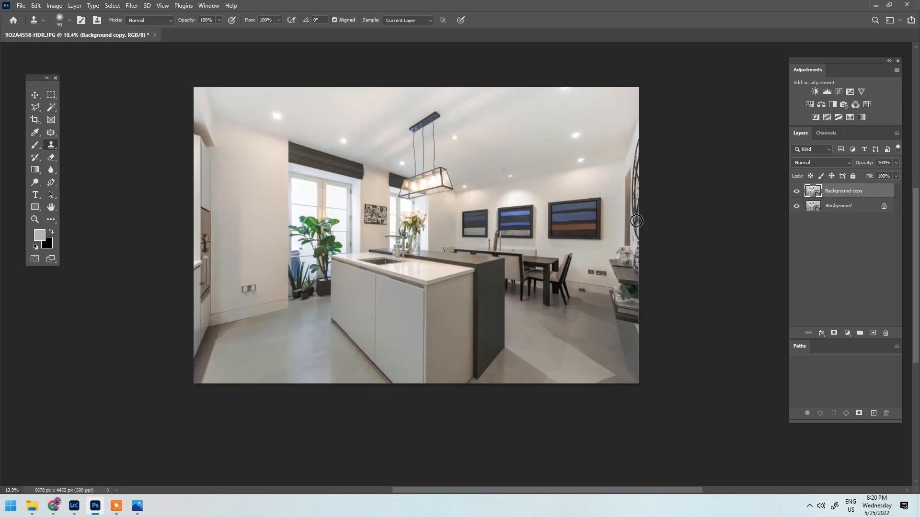
- Merge the adjusted copy down into the Background layer and check the merged kitchen photo
{"action": "scroll", "coordinate": [636, 221], "scroll_direction": "up", "scroll_amount": 3}
{"action": "key", "text": "ctrl+e"}
{"action": "scroll", "coordinate": [291, 207], "scroll_direction": "down", "scroll_amount": 3}
{"action": "left_click_drag", "start_coordinate": [292, 207], "coordinate": [413, 223]}
{"action": "scroll", "coordinate": [350, 217], "scroll_direction": "up", "scroll_amount": 3}
{"action": "scroll", "coordinate": [412, 223], "scroll_direction": "down", "scroll_amount": 2}
{"action": "scroll", "coordinate": [431, 170], "scroll_direction": "up", "scroll_amount": 5}
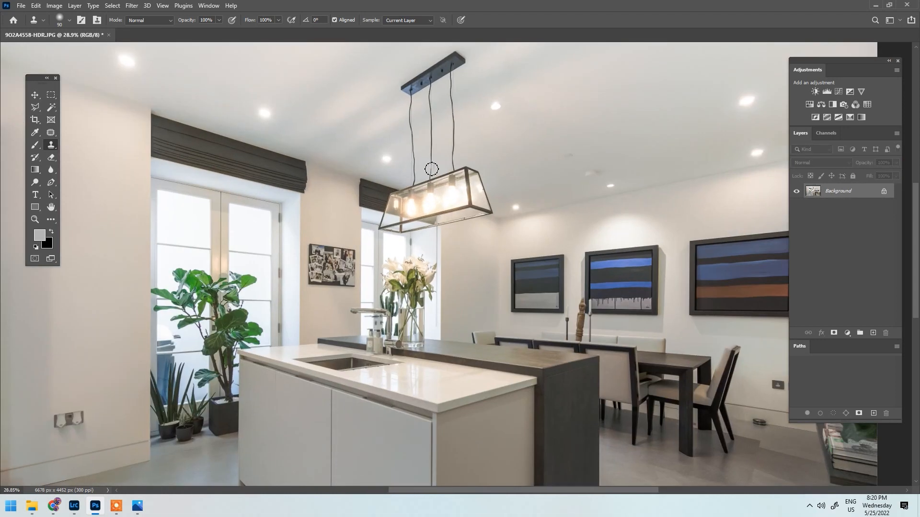
{"action": "scroll", "coordinate": [440, 173], "scroll_direction": "down", "scroll_amount": 3}
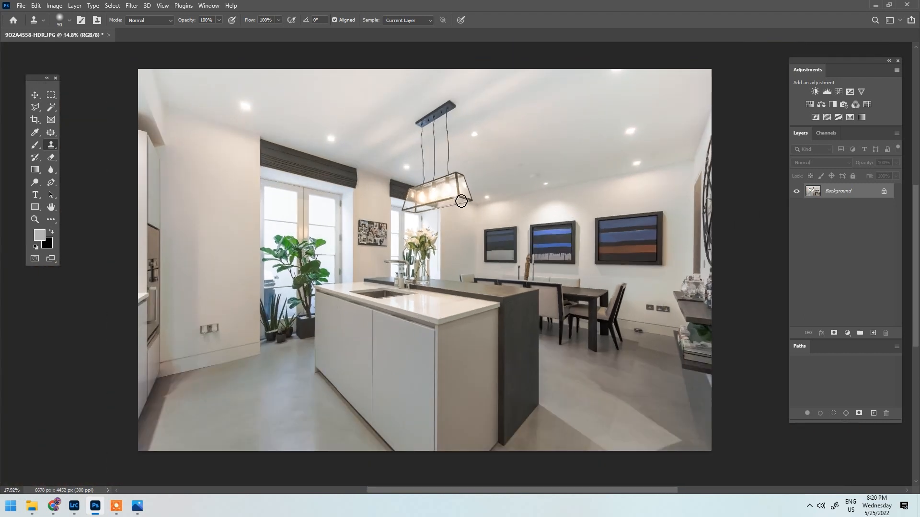
{"action": "scroll", "coordinate": [532, 318], "scroll_direction": "up", "scroll_amount": 5}
{"action": "scroll", "coordinate": [532, 317], "scroll_direction": "down", "scroll_amount": 5}
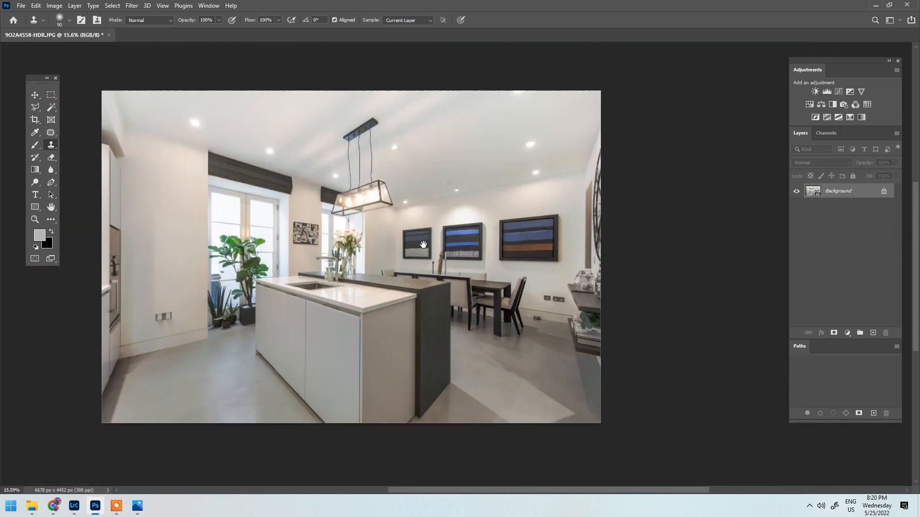
{"action": "left_click_drag", "start_coordinate": [423, 245], "coordinate": [483, 238]}
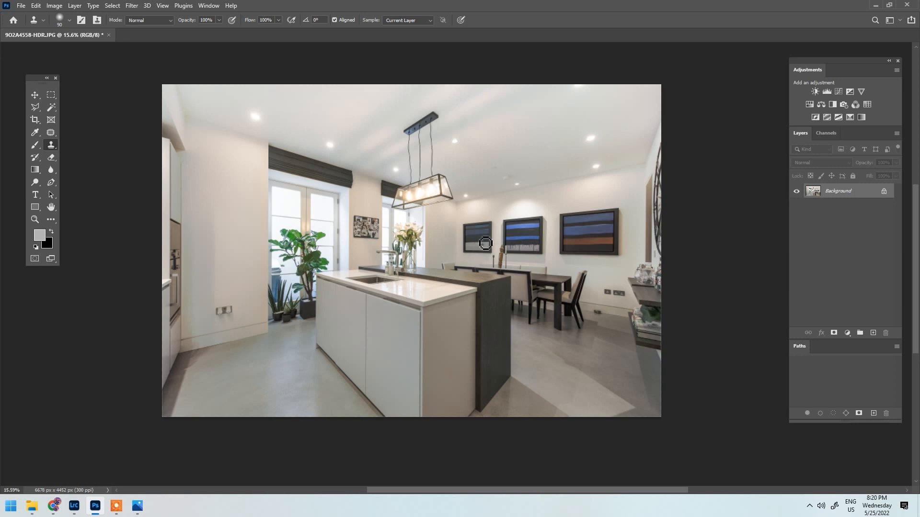
- Open the Image Size settings for the merged photo
{"action": "left_click", "coordinate": [51, 6]}
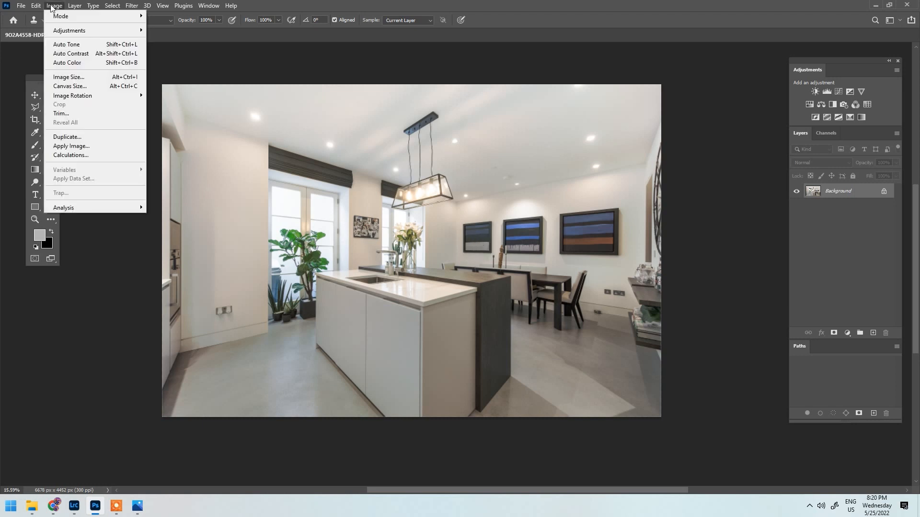
{"action": "left_click", "coordinate": [70, 77]}
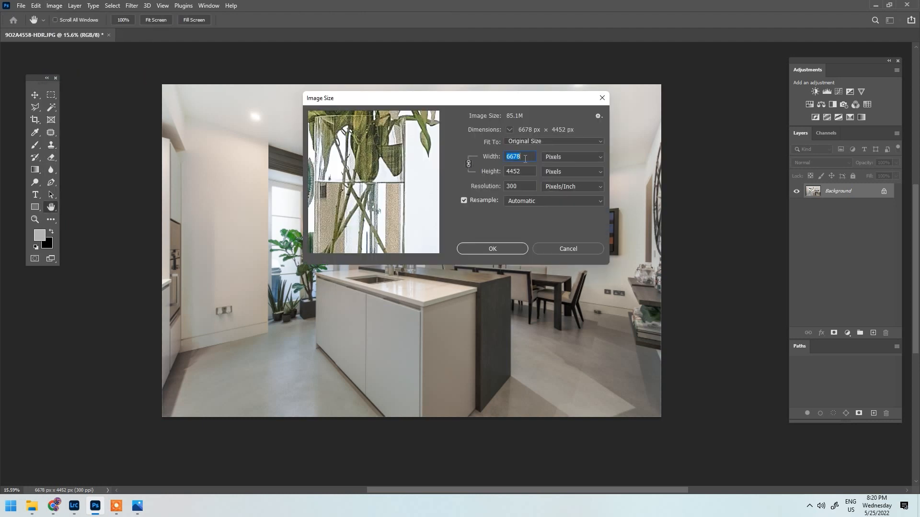
{"action": "type", "text": "2500"}
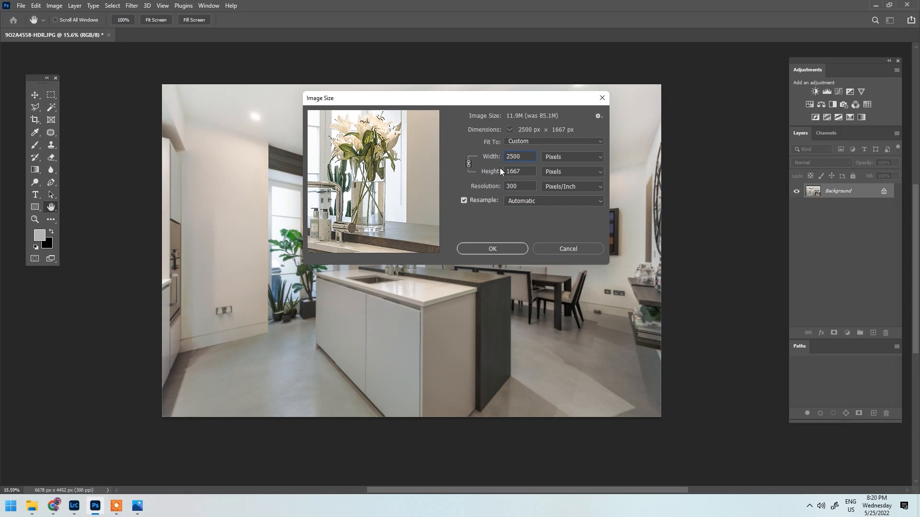
{"action": "left_click", "coordinate": [468, 165]}
{"action": "left_click", "coordinate": [517, 173]}
{"action": "type", "text": "16667"}
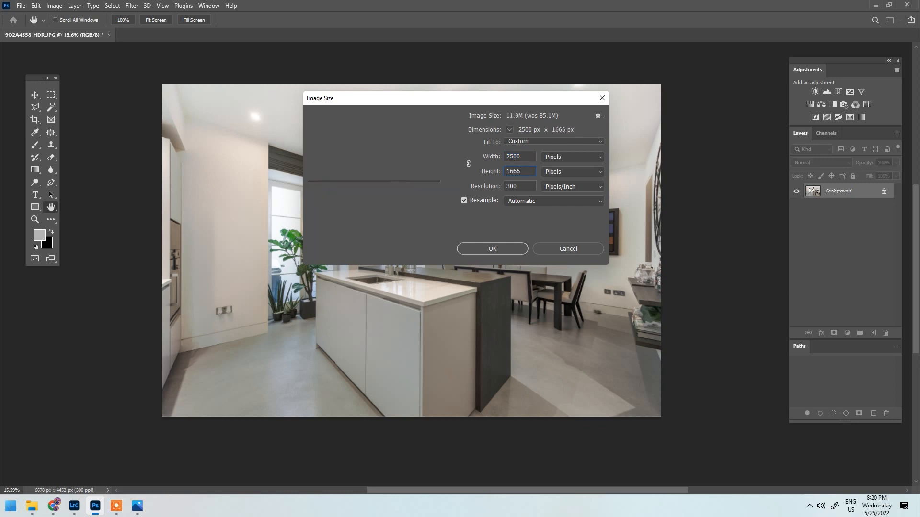
{"action": "key", "text": "BackSpace"}
{"action": "key", "text": "BackSpace"}
{"action": "key", "text": "BackSpace"}
{"action": "key", "text": "BackSpace"}
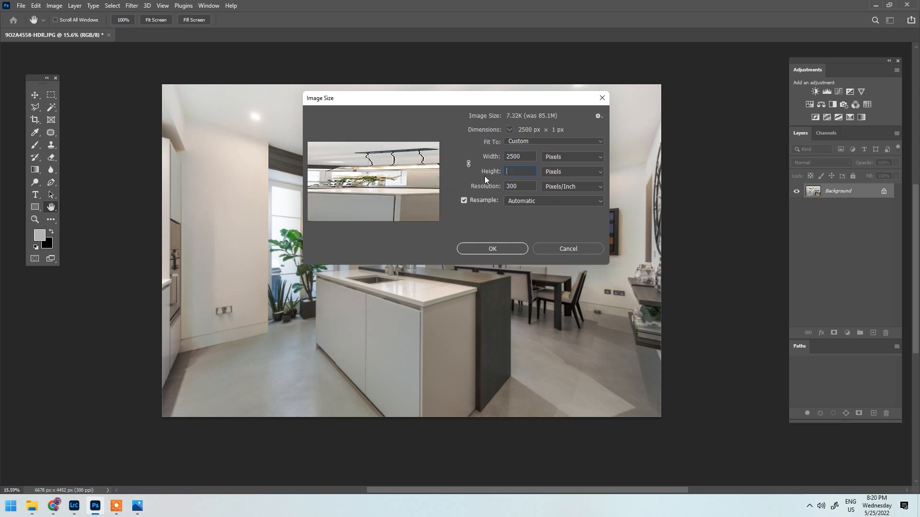
{"action": "type", "text": "667"}
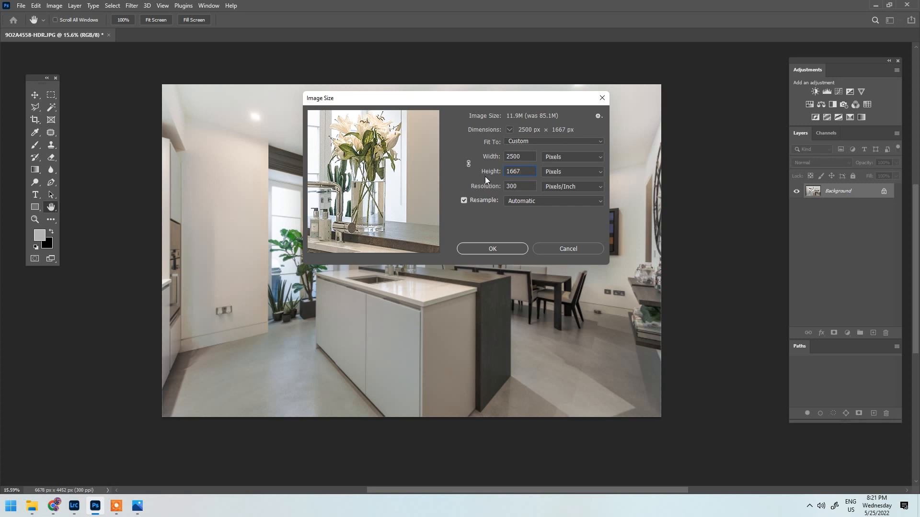
{"action": "left_click", "coordinate": [469, 165]}
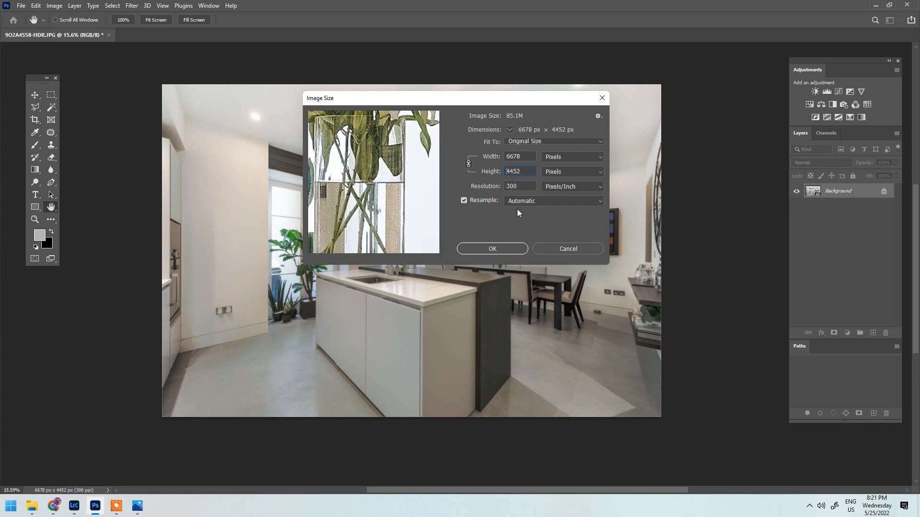
- Resize the photo to 2500 pixels wide and 1667 pixels high with the proportions unlinked, and fit it to the screen
{"action": "double_click", "coordinate": [504, 153]}
{"action": "type", "text": "2500"}
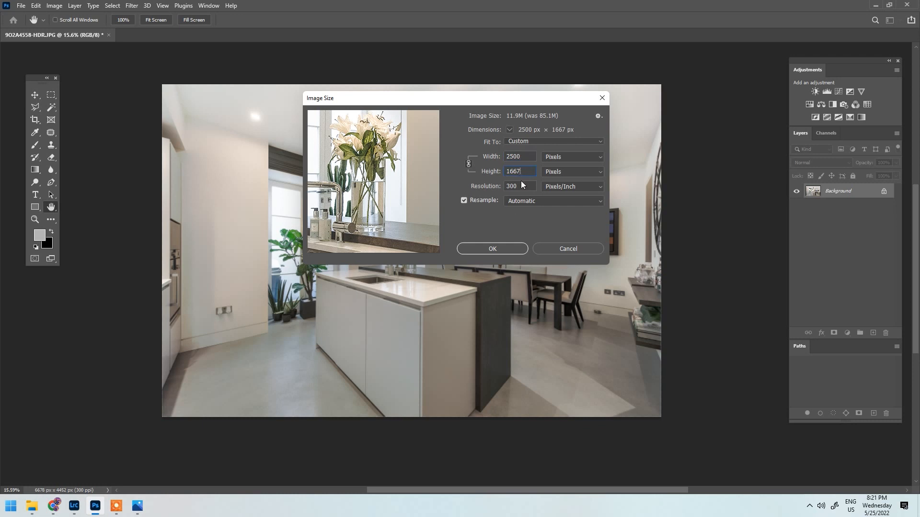
{"action": "left_click", "coordinate": [468, 163]}
{"action": "double_click", "coordinate": [528, 172]}
{"action": "type", "text": "1667"}
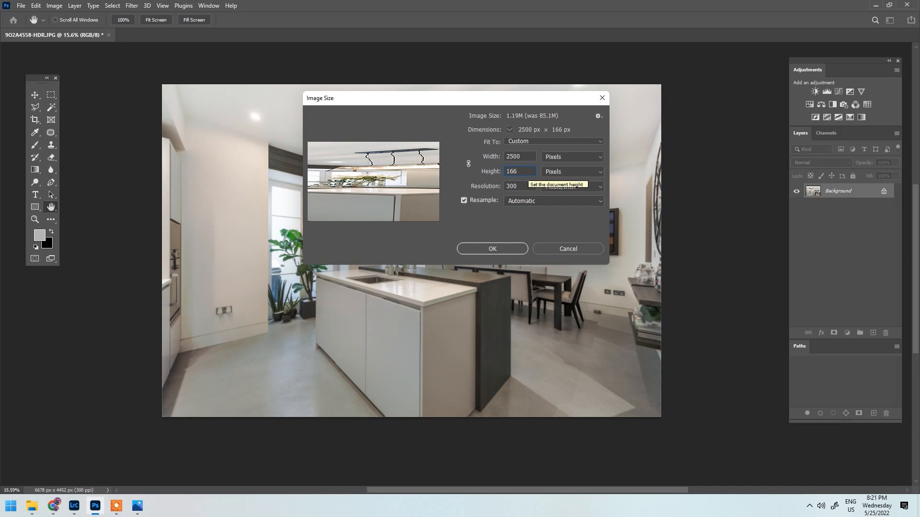
{"action": "left_click", "coordinate": [509, 248]}
{"action": "key", "text": "s"}
{"action": "key", "text": "ctrl+0"}
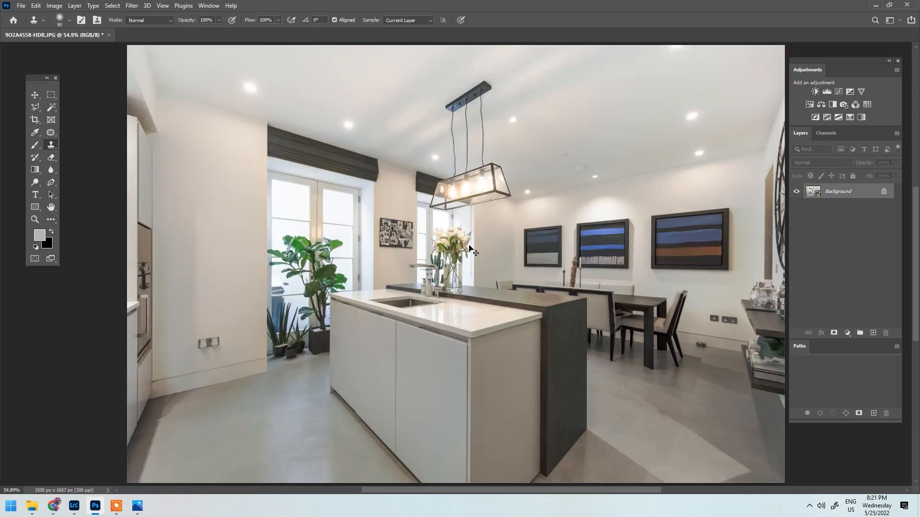
- Examine the resized kitchen photo as a whole and in closer view
{"action": "scroll", "coordinate": [437, 240], "scroll_direction": "down", "scroll_amount": 1}
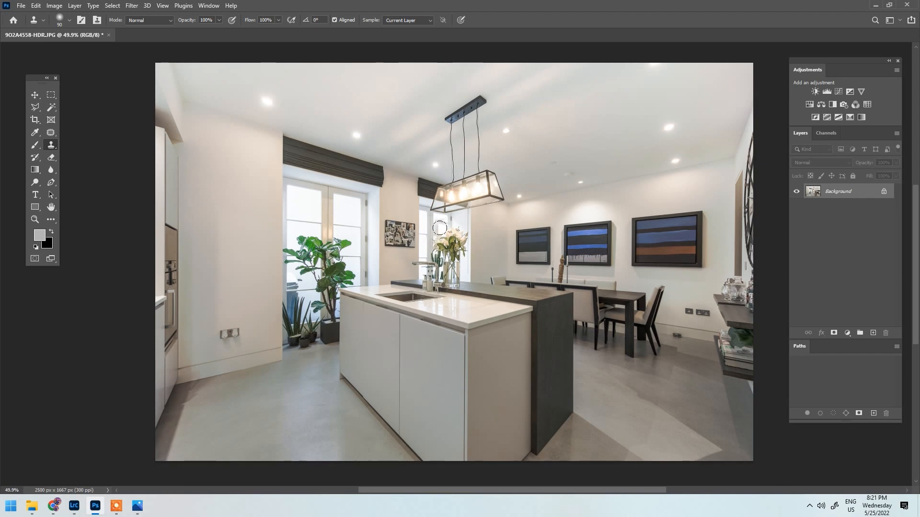
{"action": "key", "text": "v"}
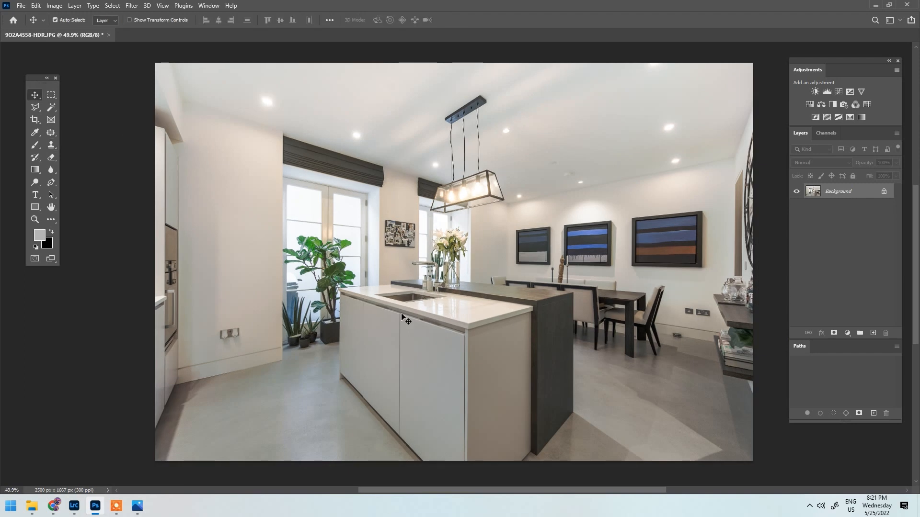
{"action": "scroll", "coordinate": [574, 229], "scroll_direction": "up", "scroll_amount": 1}
{"action": "scroll", "coordinate": [574, 230], "scroll_direction": "down", "scroll_amount": 1}
{"action": "scroll", "coordinate": [305, 207], "scroll_direction": "up", "scroll_amount": 1}
{"action": "scroll", "coordinate": [317, 203], "scroll_direction": "down", "scroll_amount": 1}
{"action": "left_click_drag", "start_coordinate": [323, 205], "coordinate": [271, 197]}
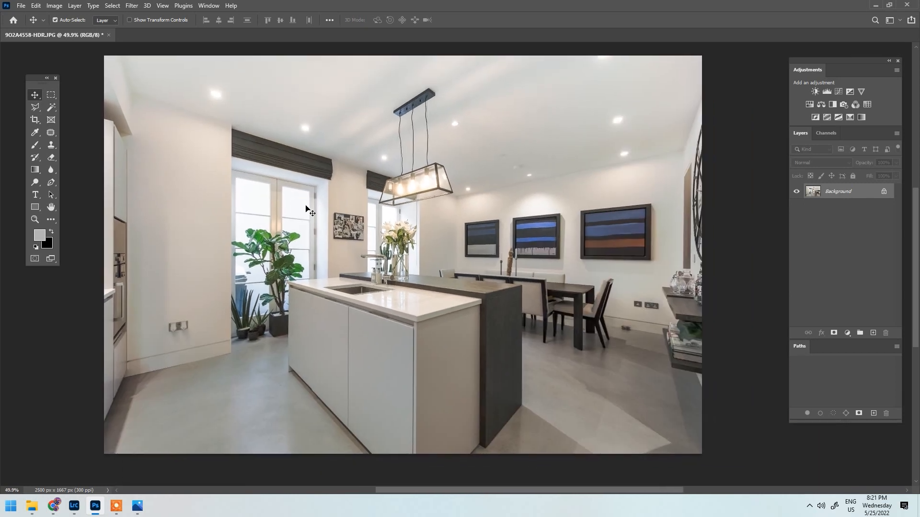
{"action": "scroll", "coordinate": [337, 274], "scroll_direction": "up", "scroll_amount": 2}
{"action": "scroll", "coordinate": [337, 274], "scroll_direction": "down", "scroll_amount": 2}
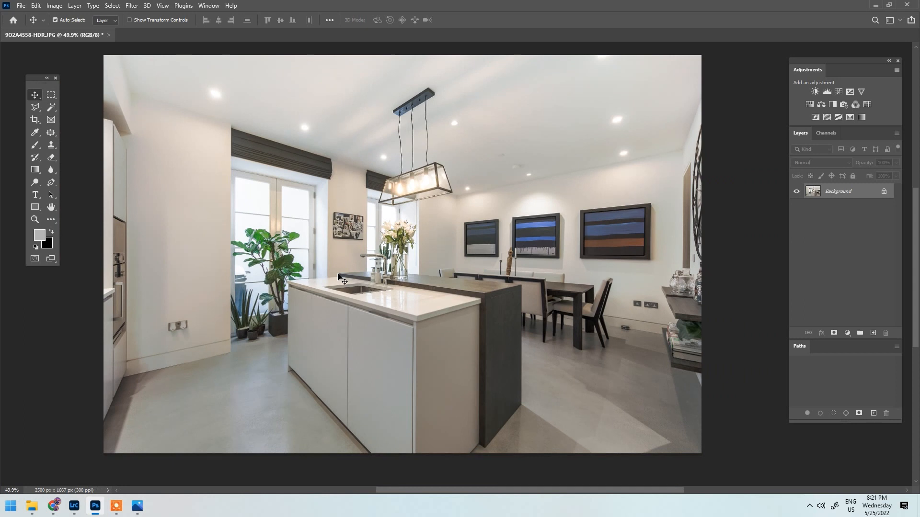
{"action": "scroll", "coordinate": [338, 277], "scroll_direction": "down", "scroll_amount": 1}
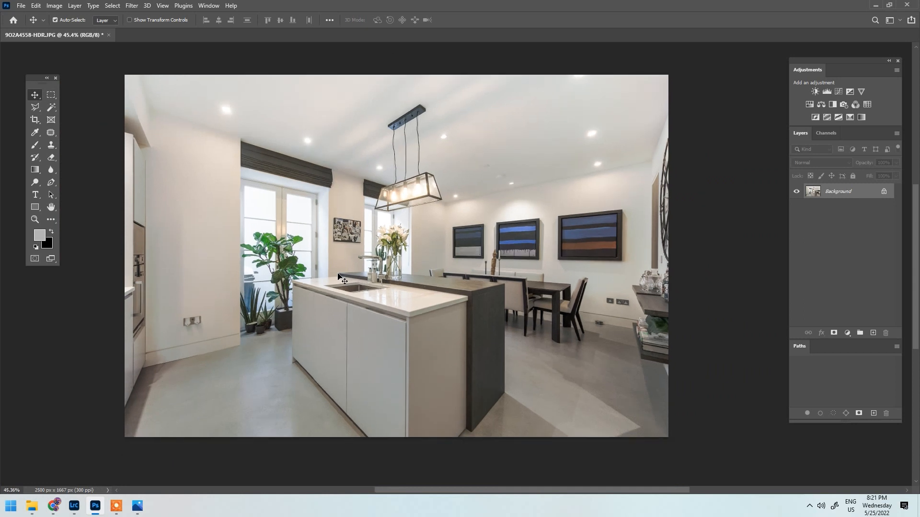